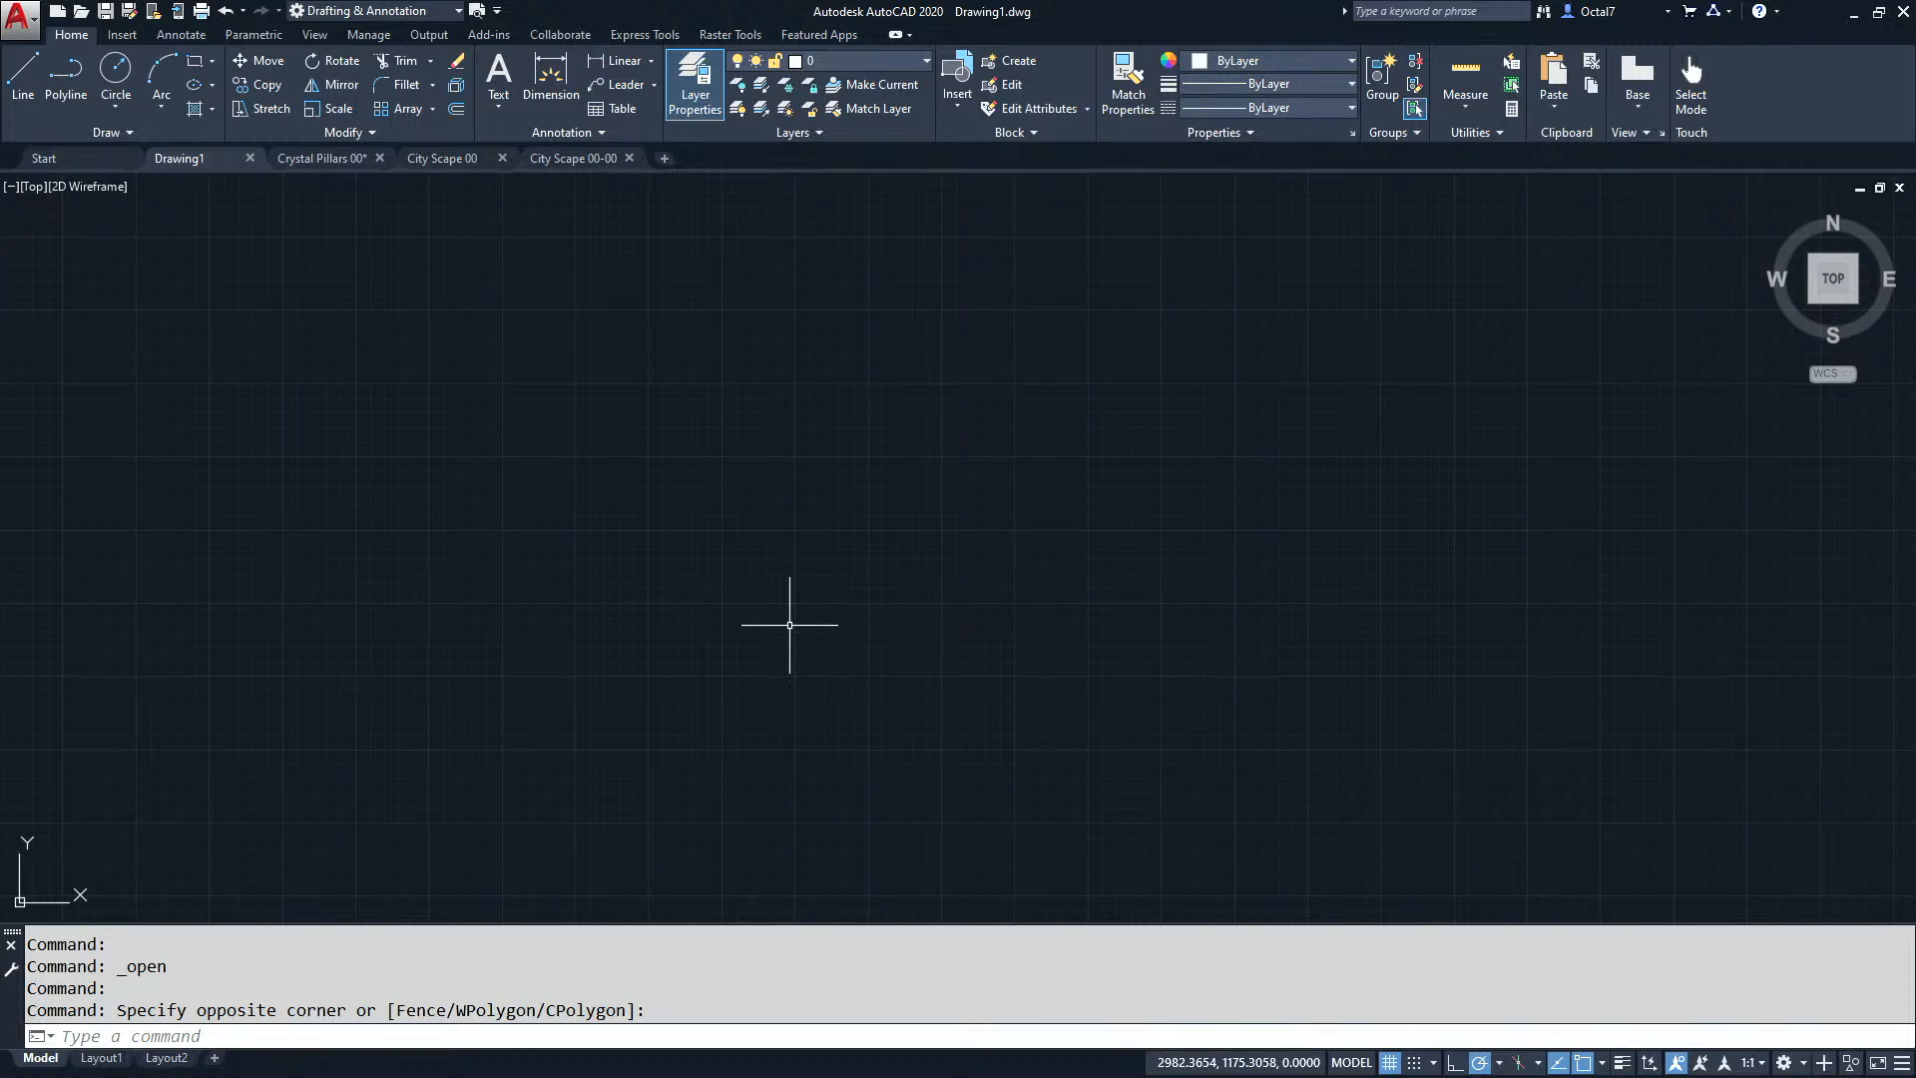
Draw a closed, irregular seven-sided polyline in the middle of the drawing area.
type("pl")
key("Return")
left_click(616, 387)
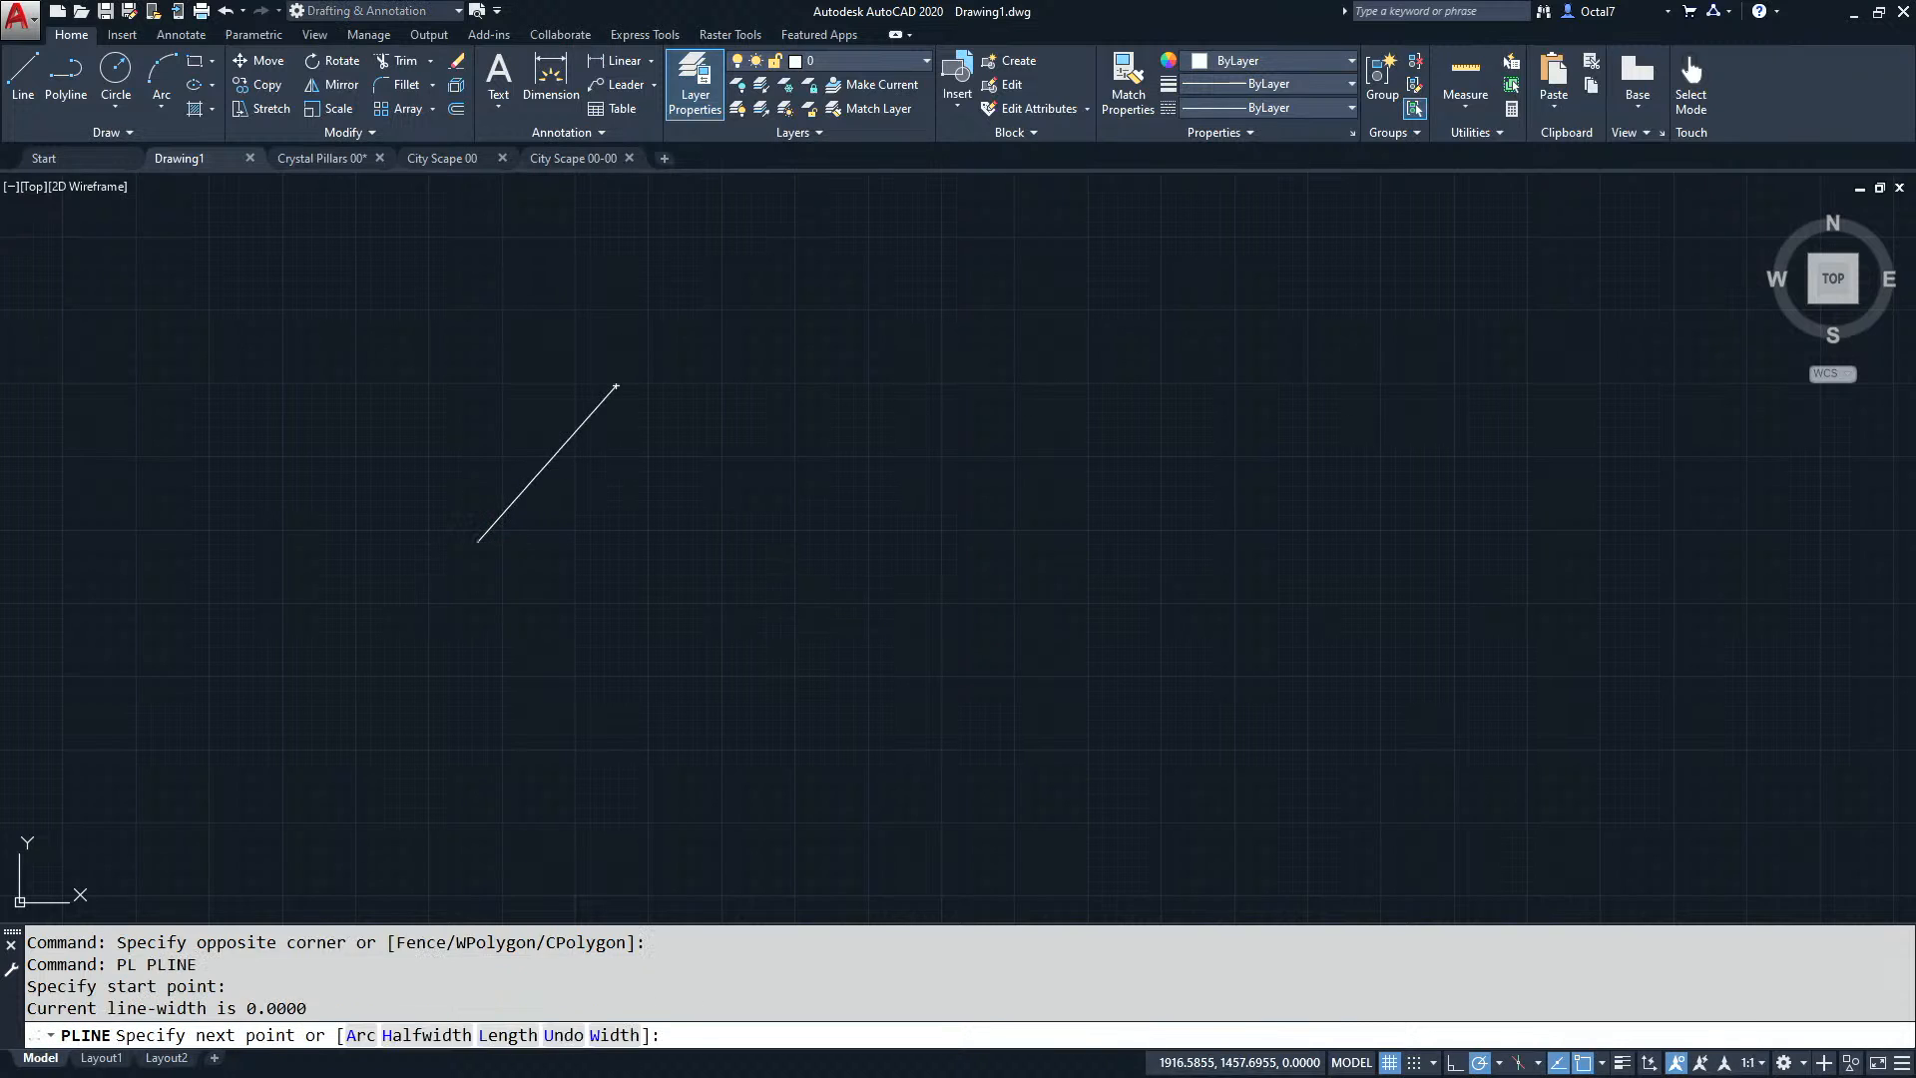
left_click(478, 542)
left_click(688, 699)
left_click(959, 507)
left_click(897, 402)
left_click(800, 457)
left_click(768, 398)
type("c")
key("Return")
Erase the closed seven-sided polyline.
left_click(926, 454)
left_click(845, 526)
key("Delete")
Draw a rectangle in the empty drawing by two opposite corners and erase it again.
type("rec")
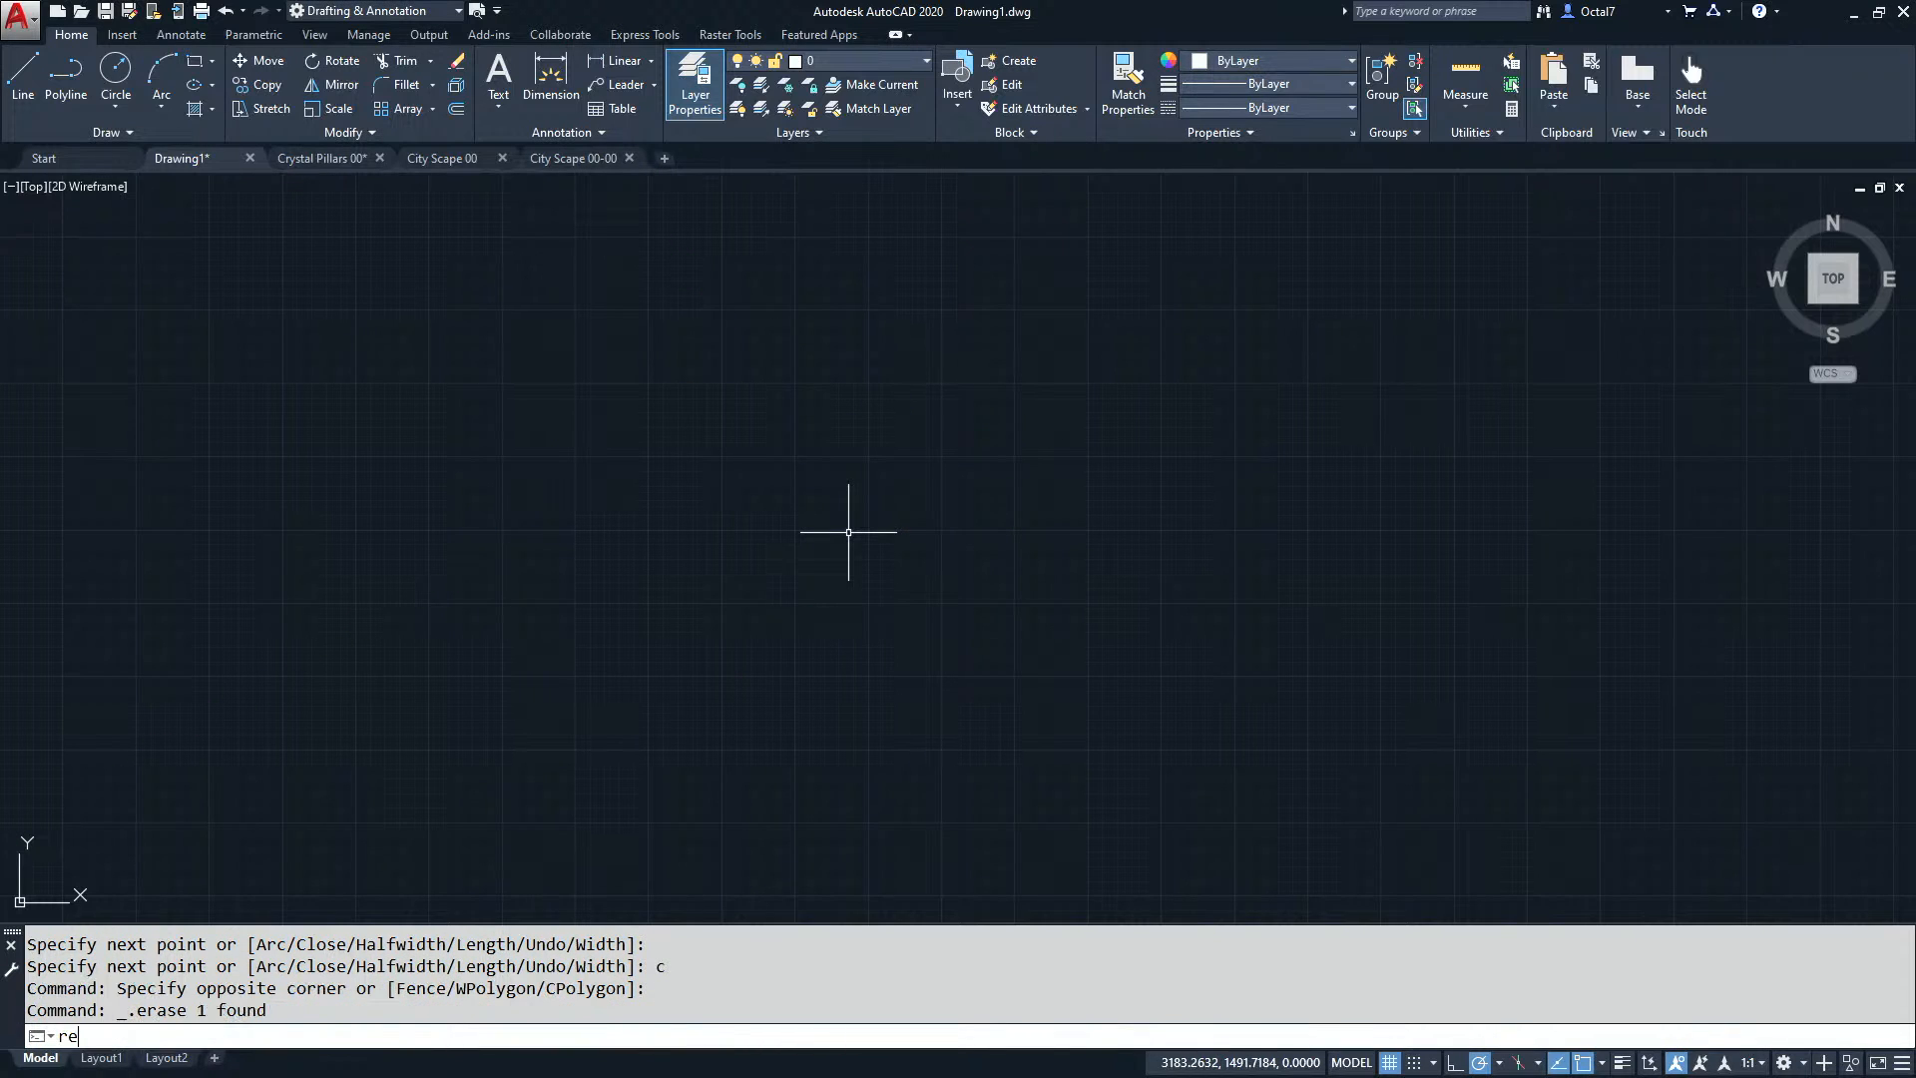
key("Return")
left_click(468, 406)
left_click(746, 637)
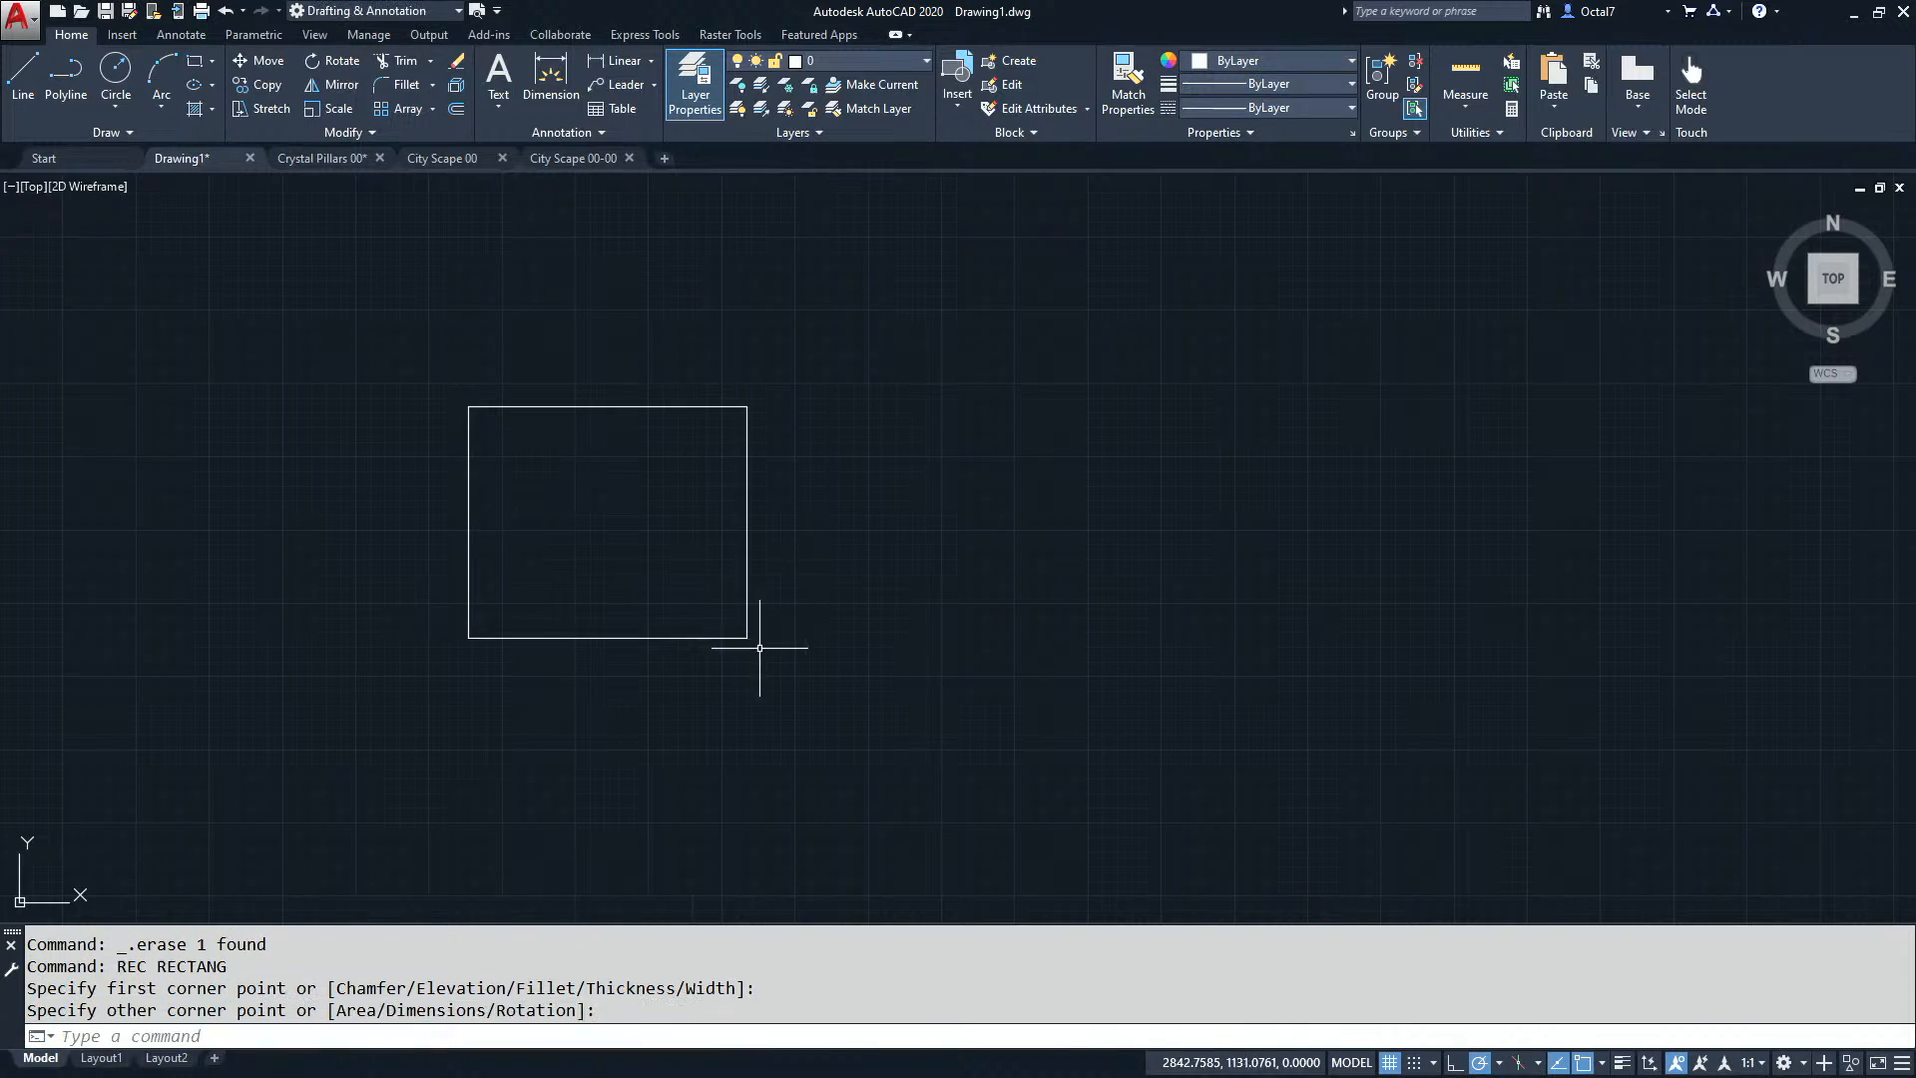
left_click(984, 718)
left_click(655, 531)
key("Delete")
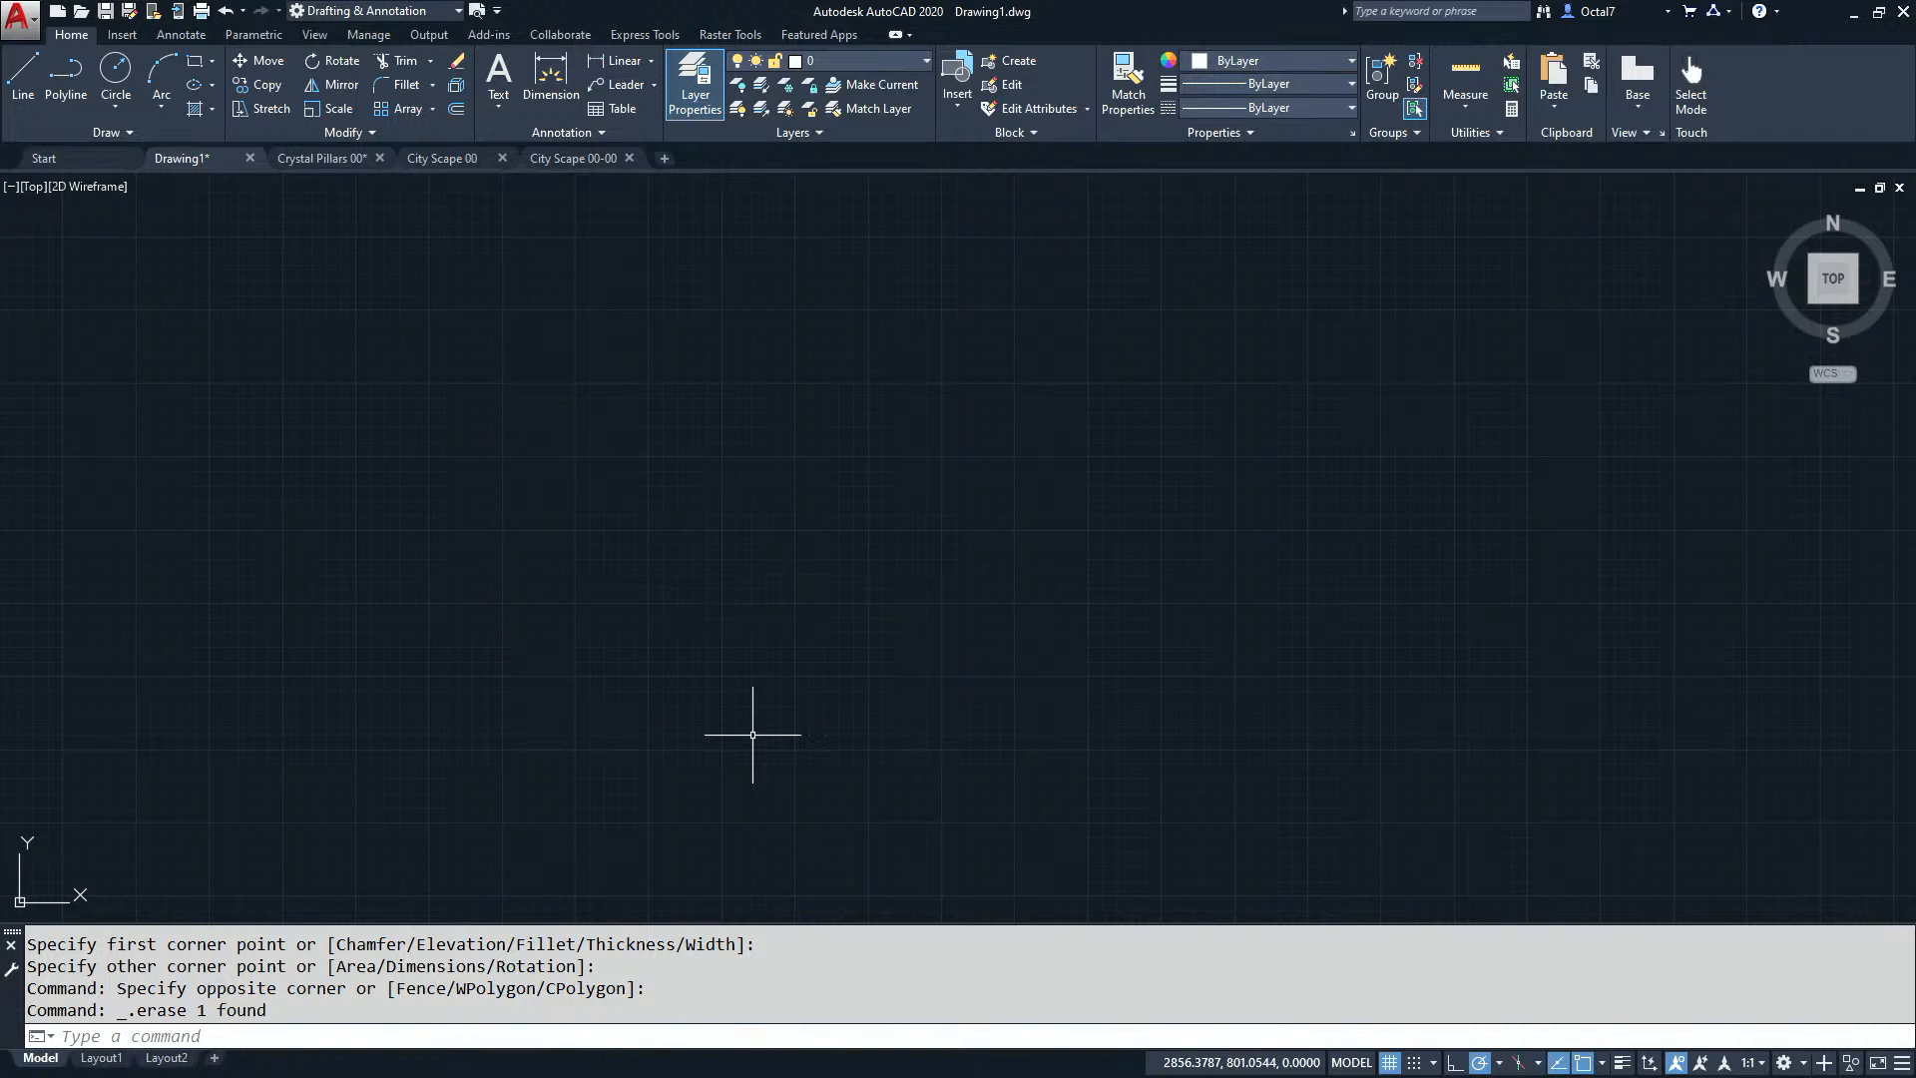
Draw an 8-sided polygon inscribed in a circle, with one vertex pointing horizontally away from its center.
type("POLy")
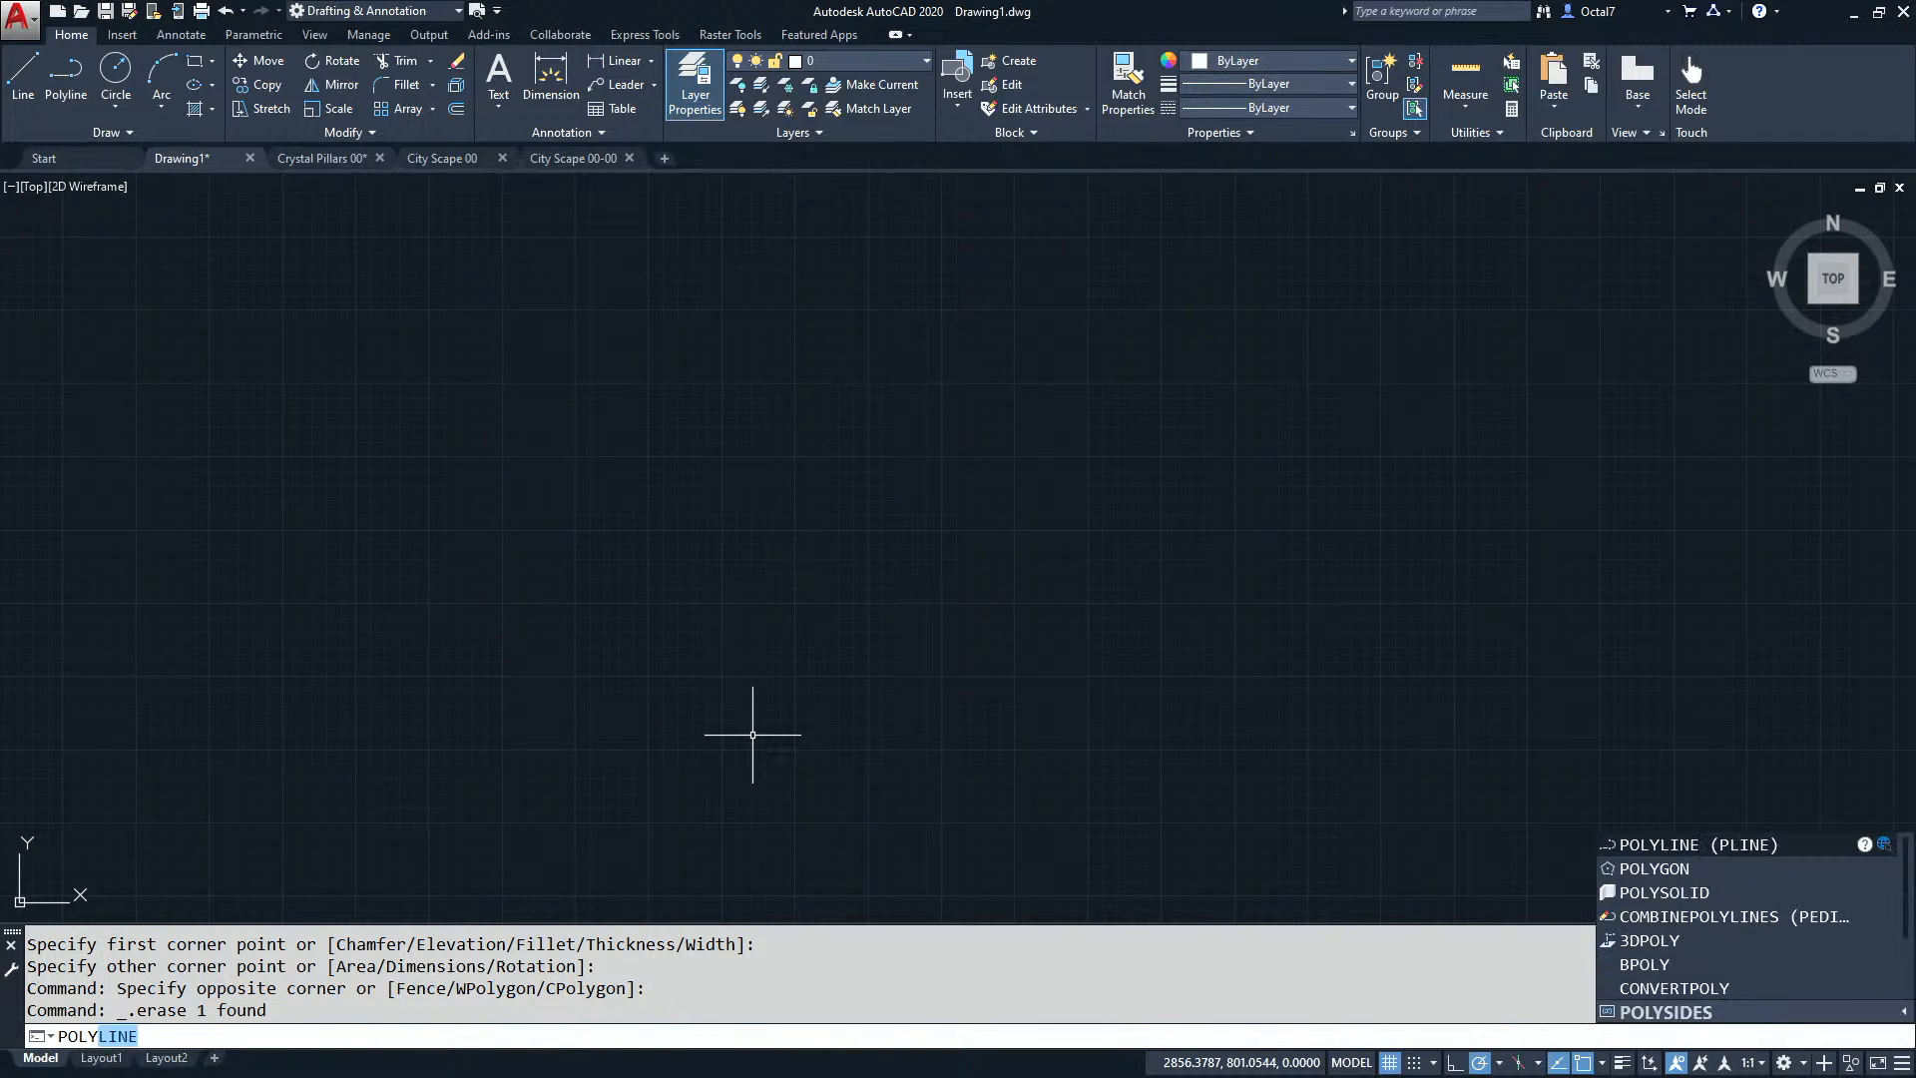
key("Return")
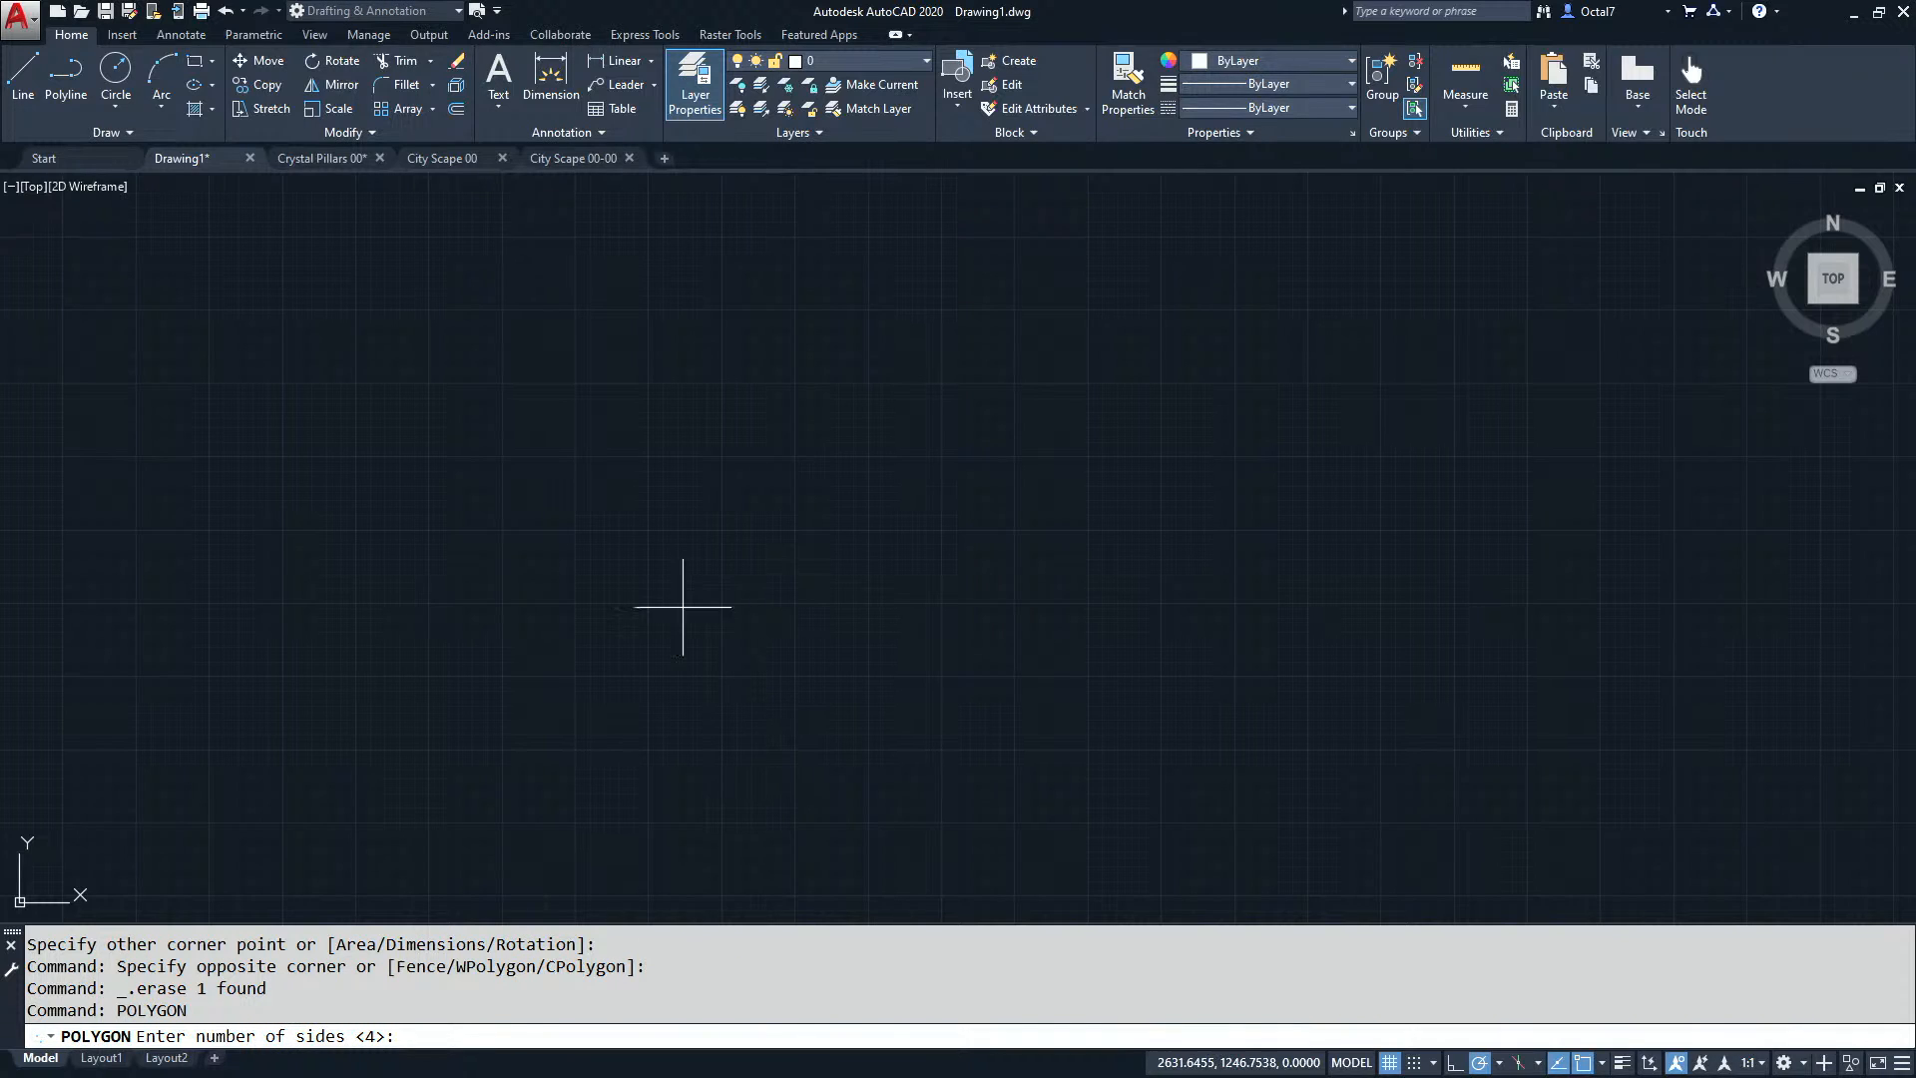
type("8")
key("Return")
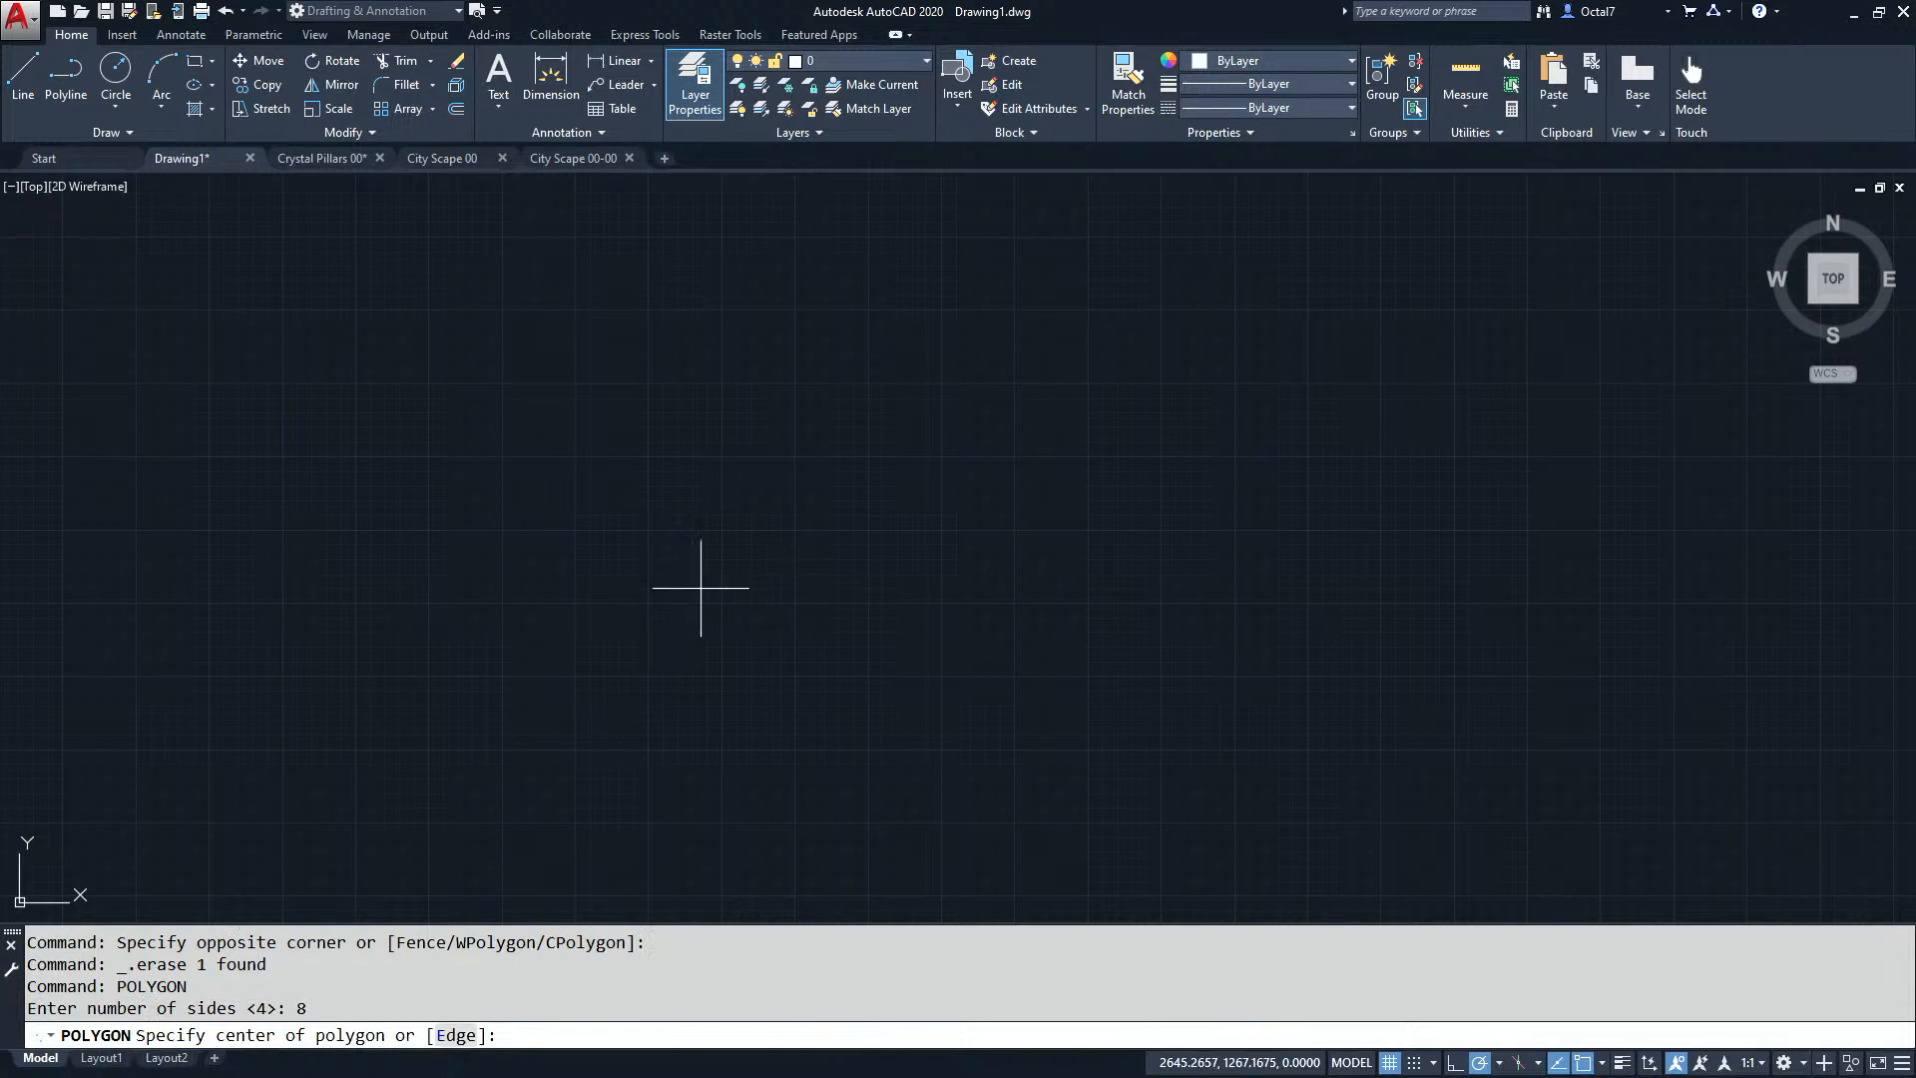
left_click(817, 537)
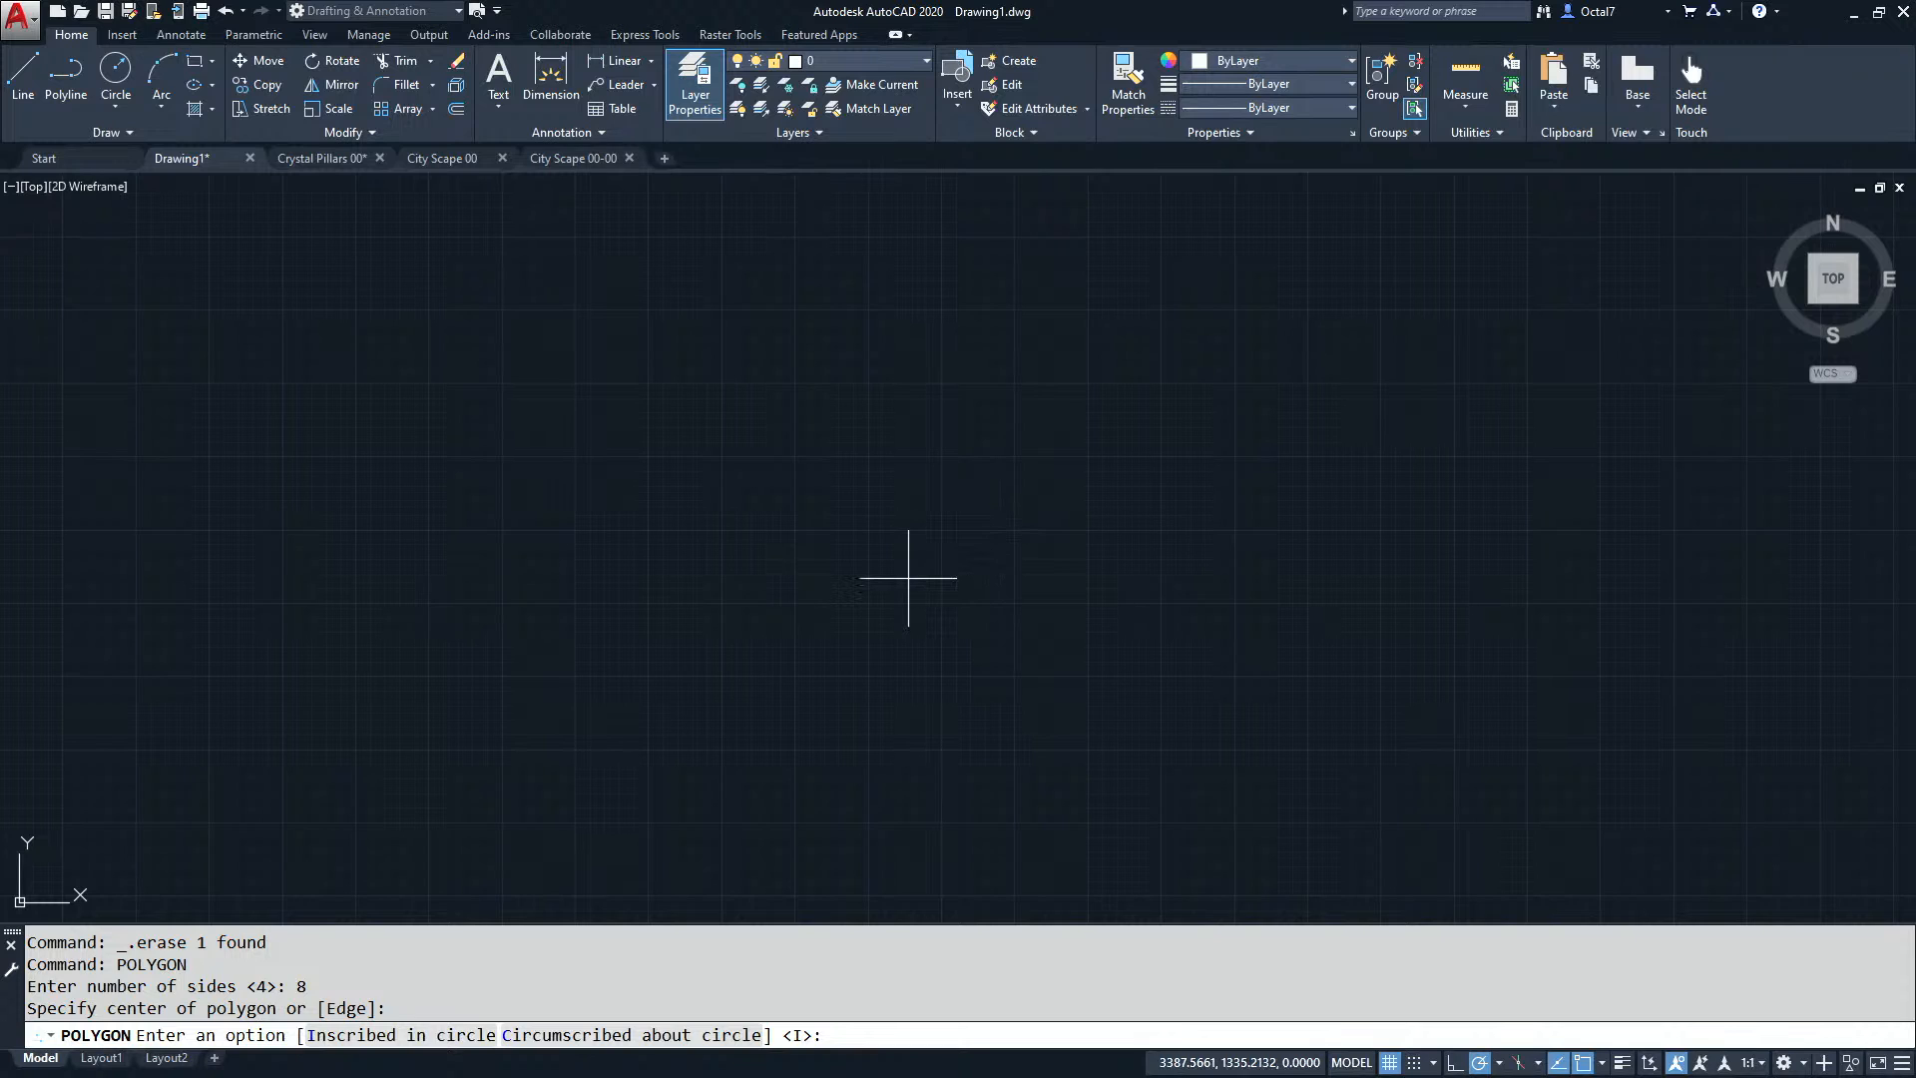
key("Return")
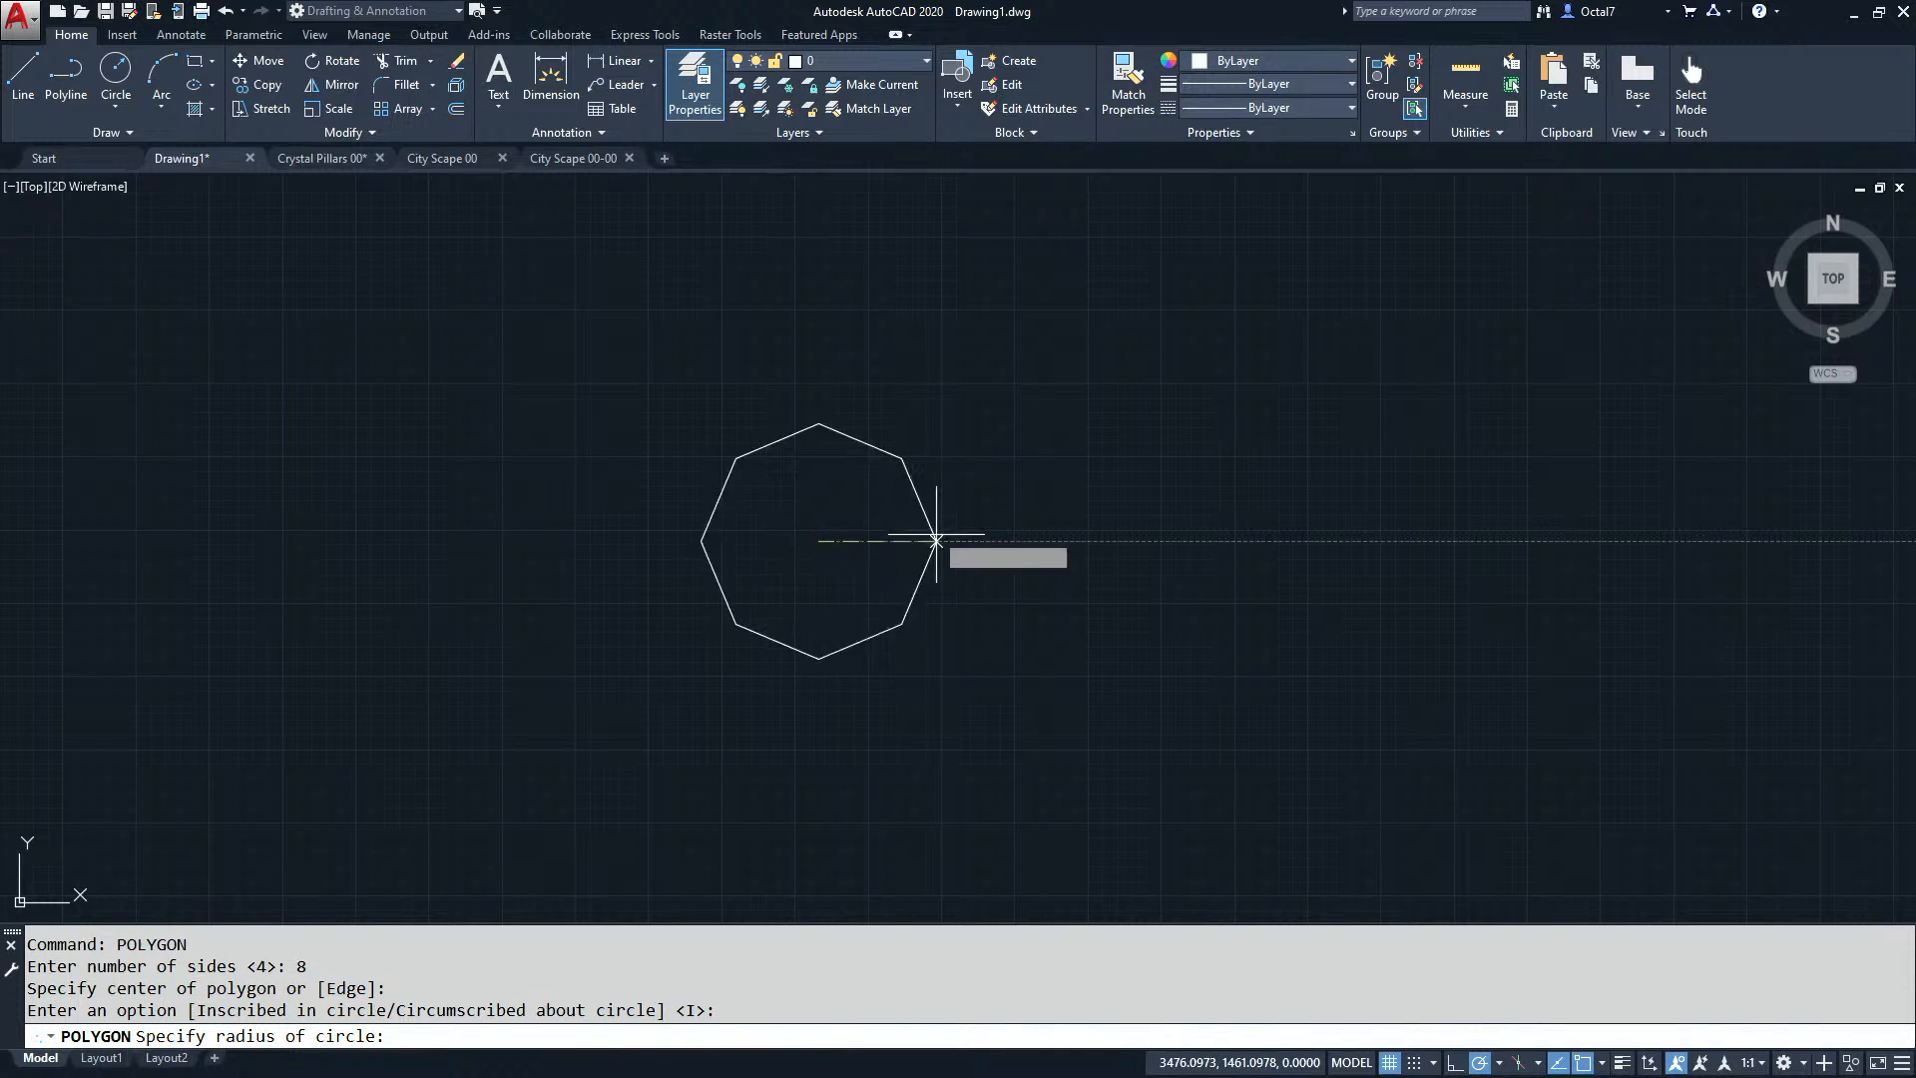
left_click(946, 541)
left_click(993, 618)
left_click(1048, 654)
Draw a second 8-sided polygon, circumscribed about a circle, to the right of the first octagon.
key("Return")
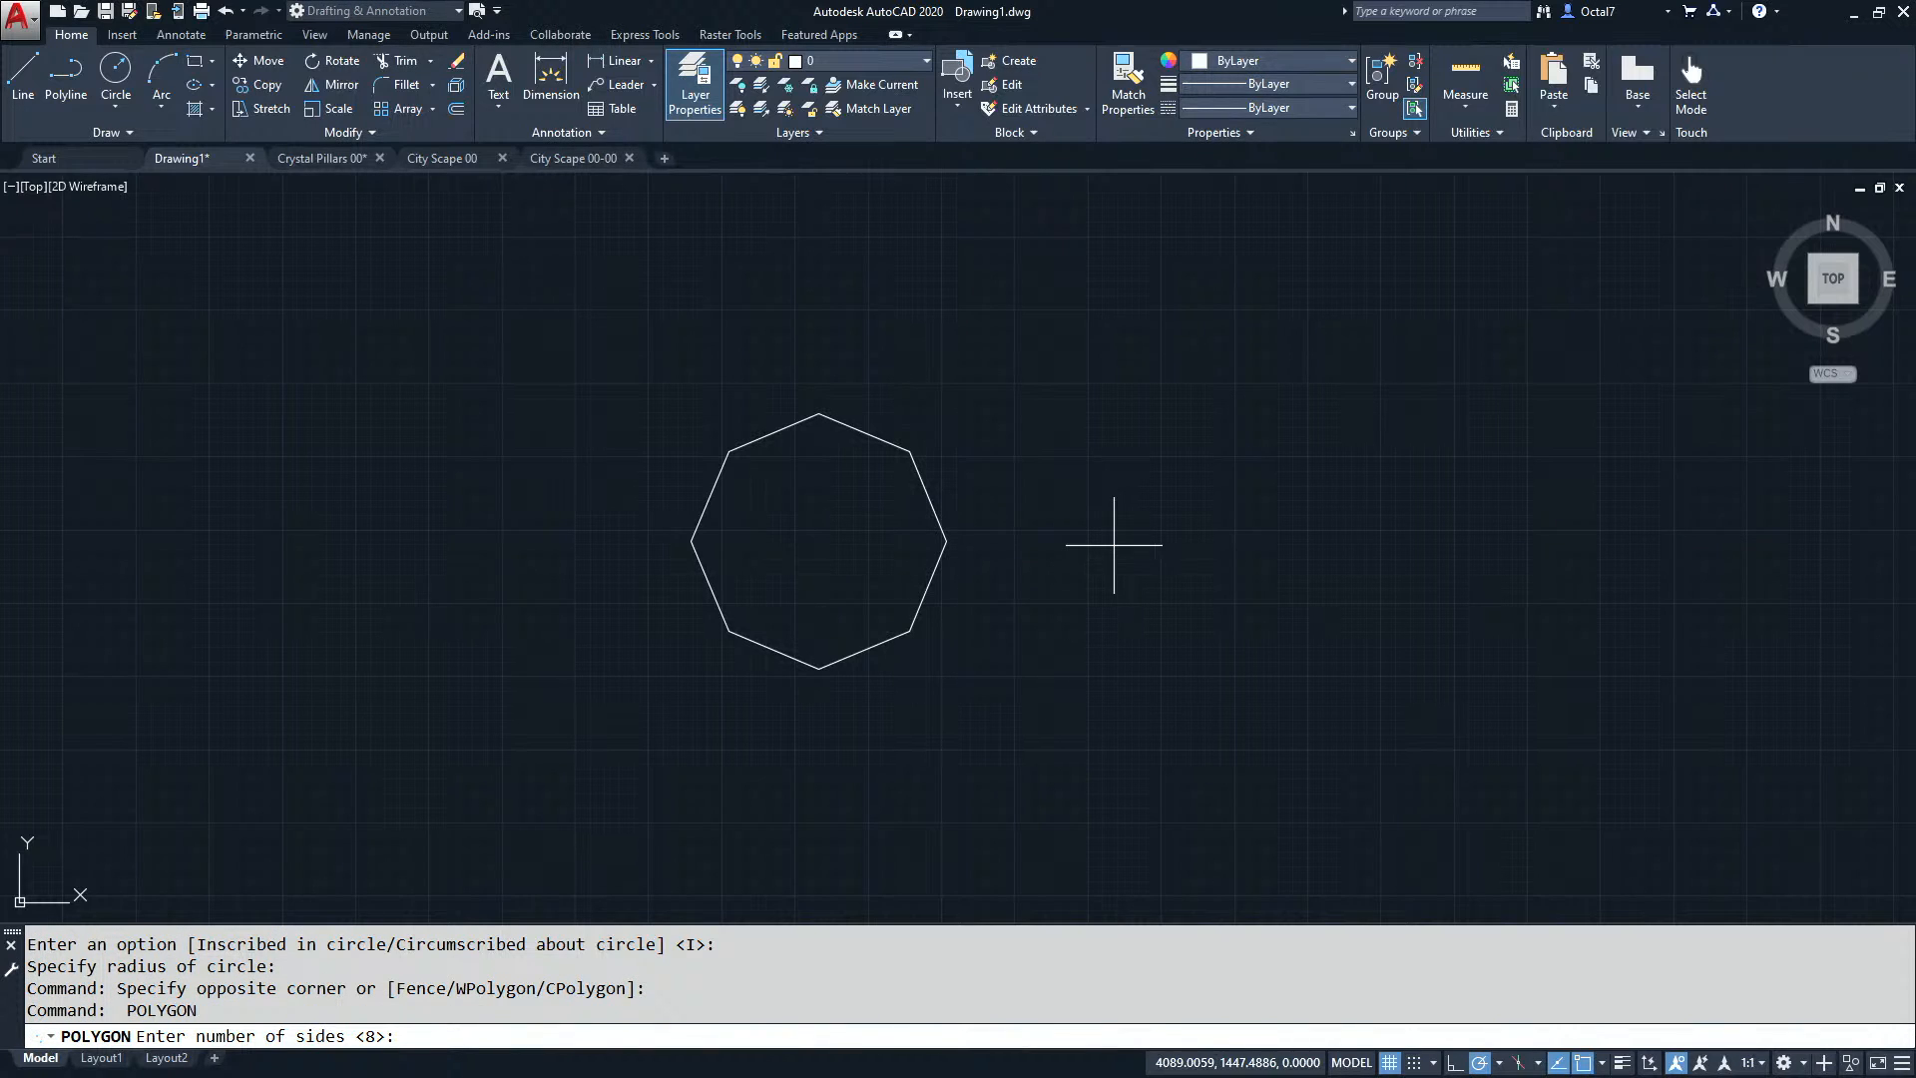
key("Return")
left_click(1142, 557)
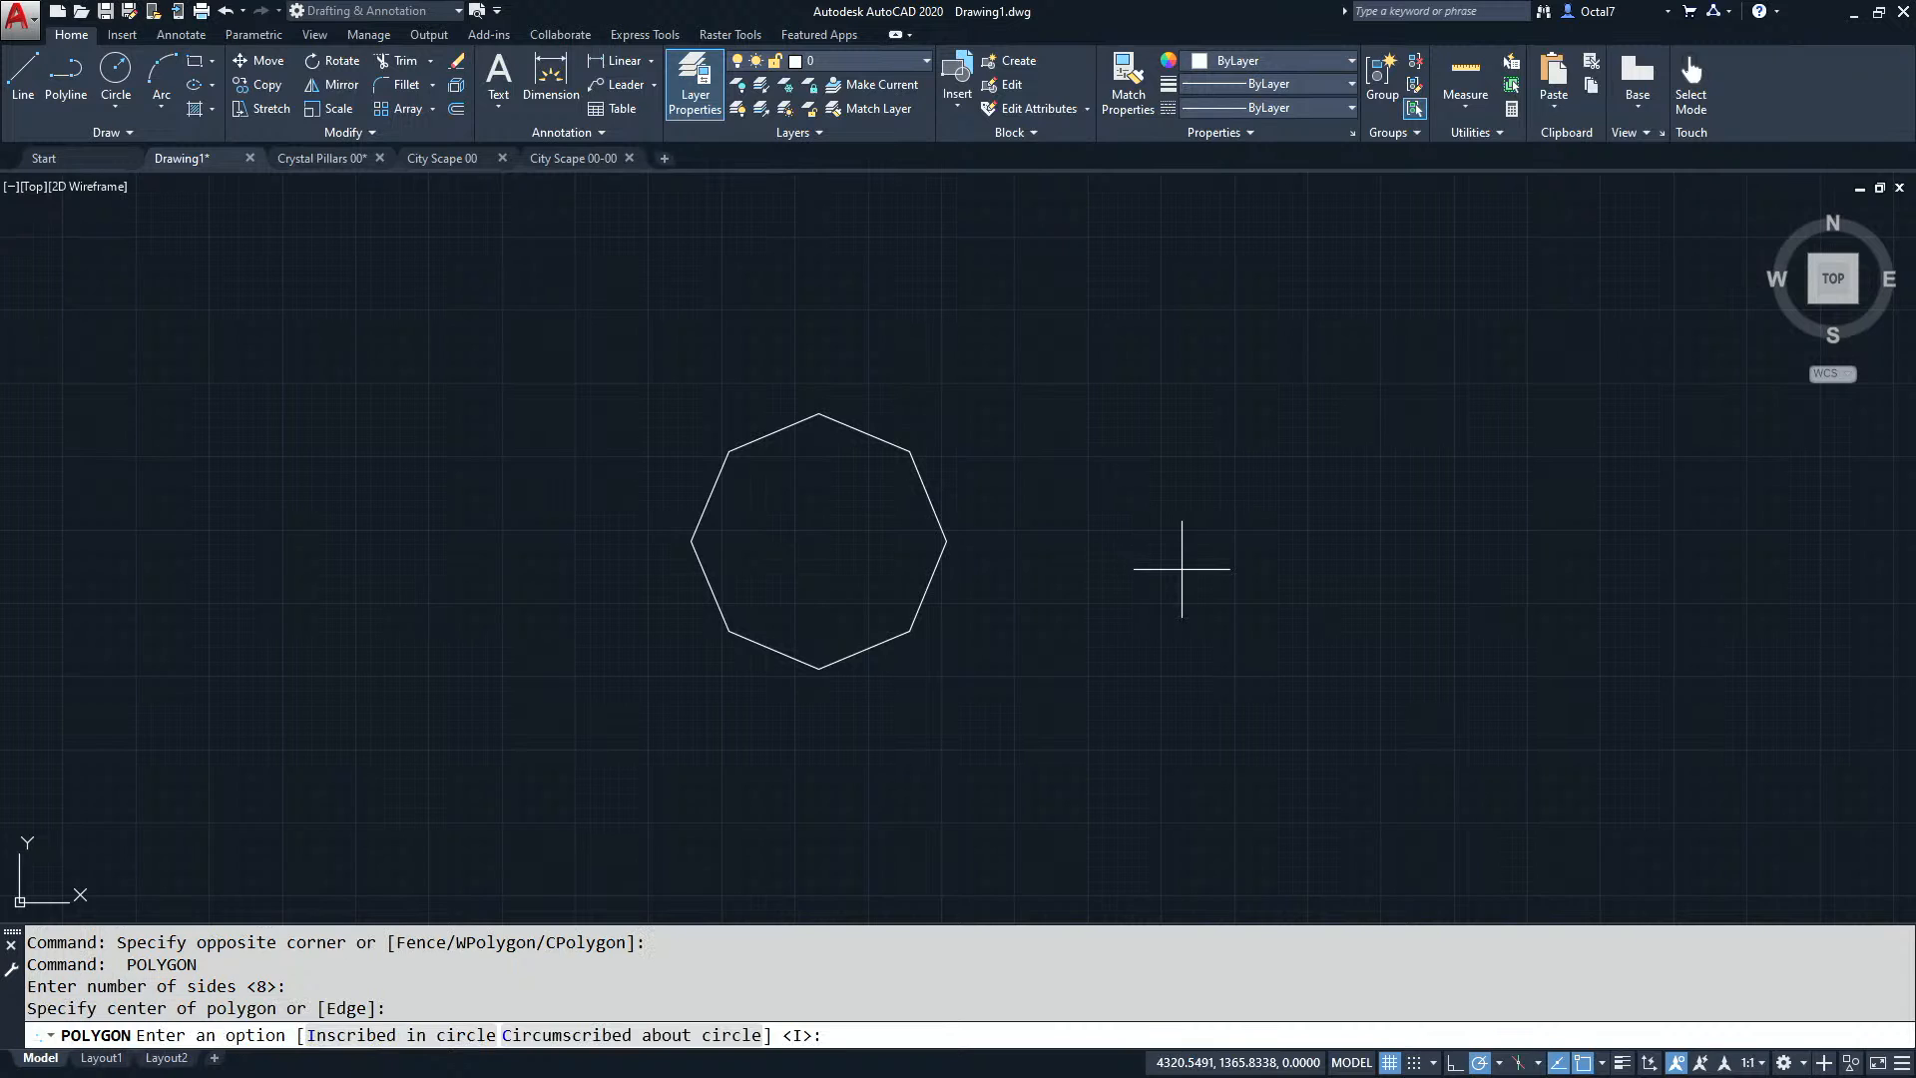
type("c")
key("Return")
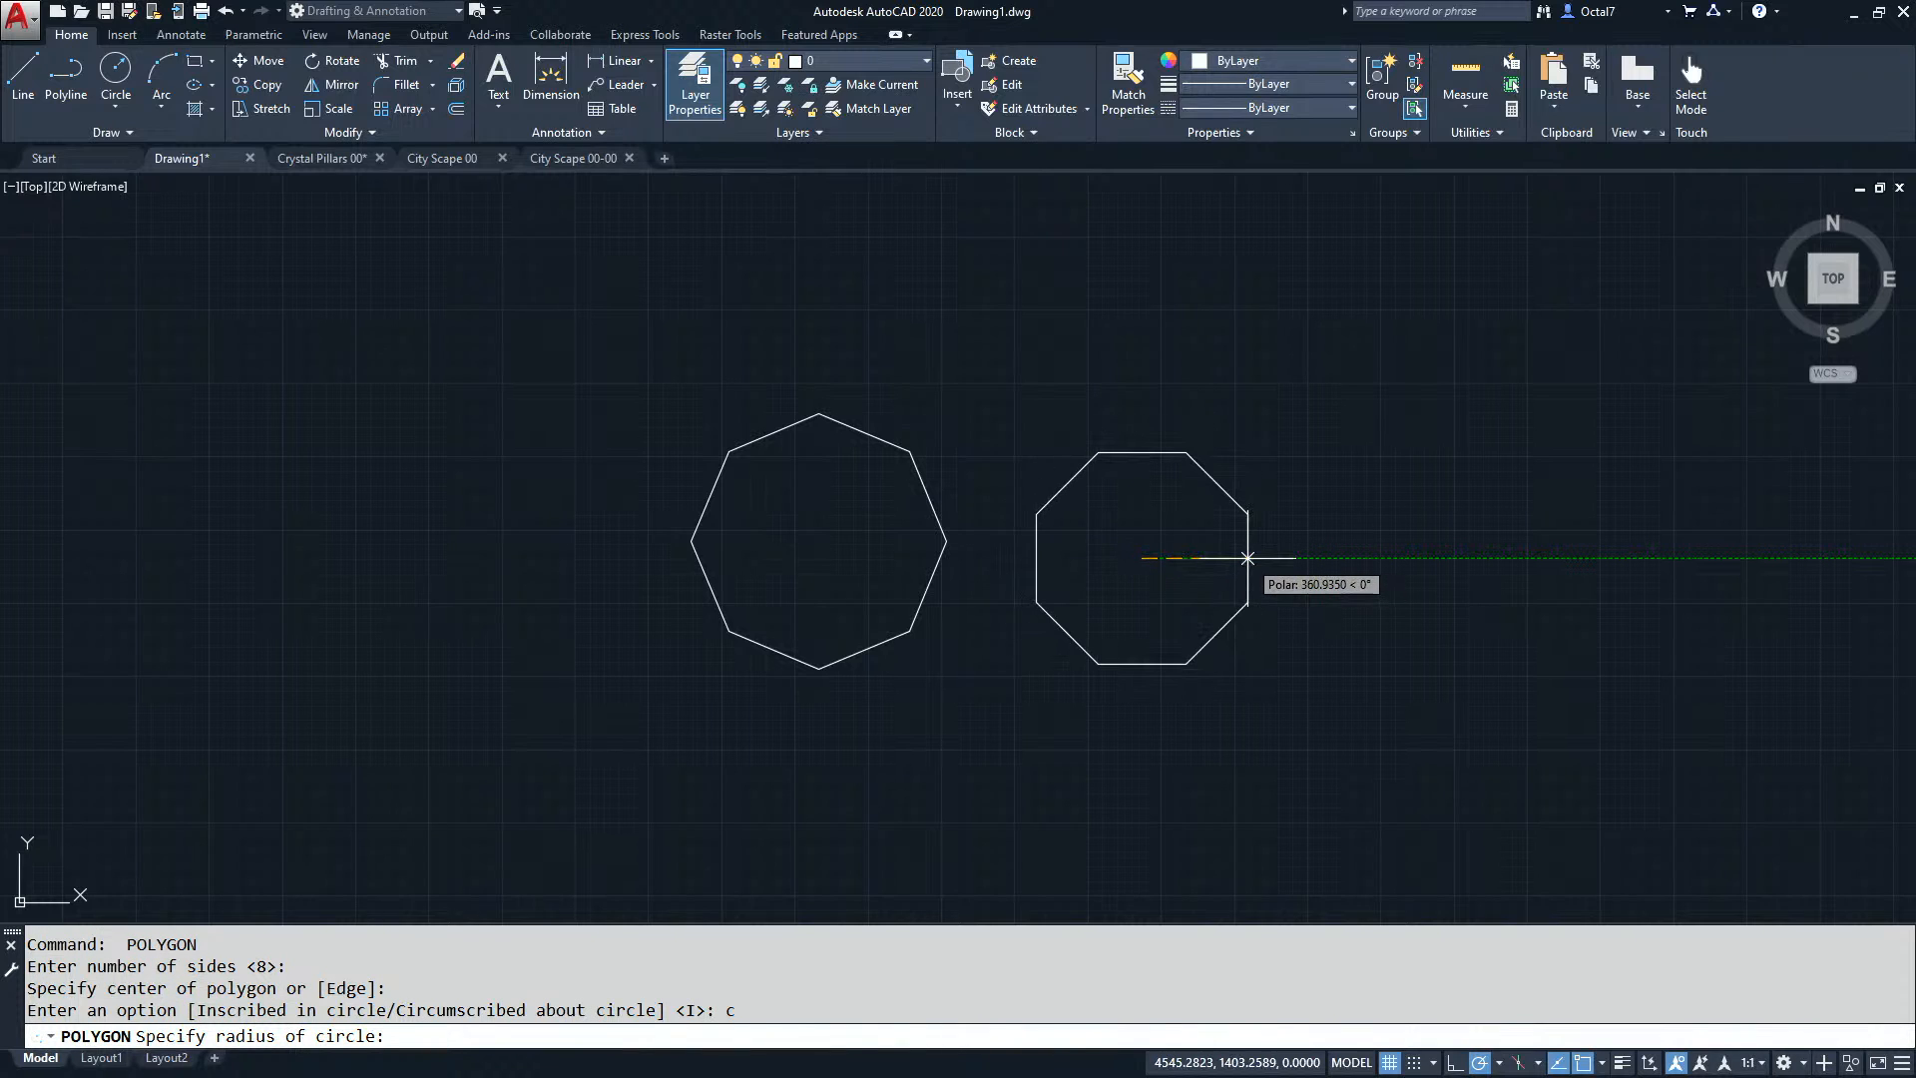
left_click(1250, 558)
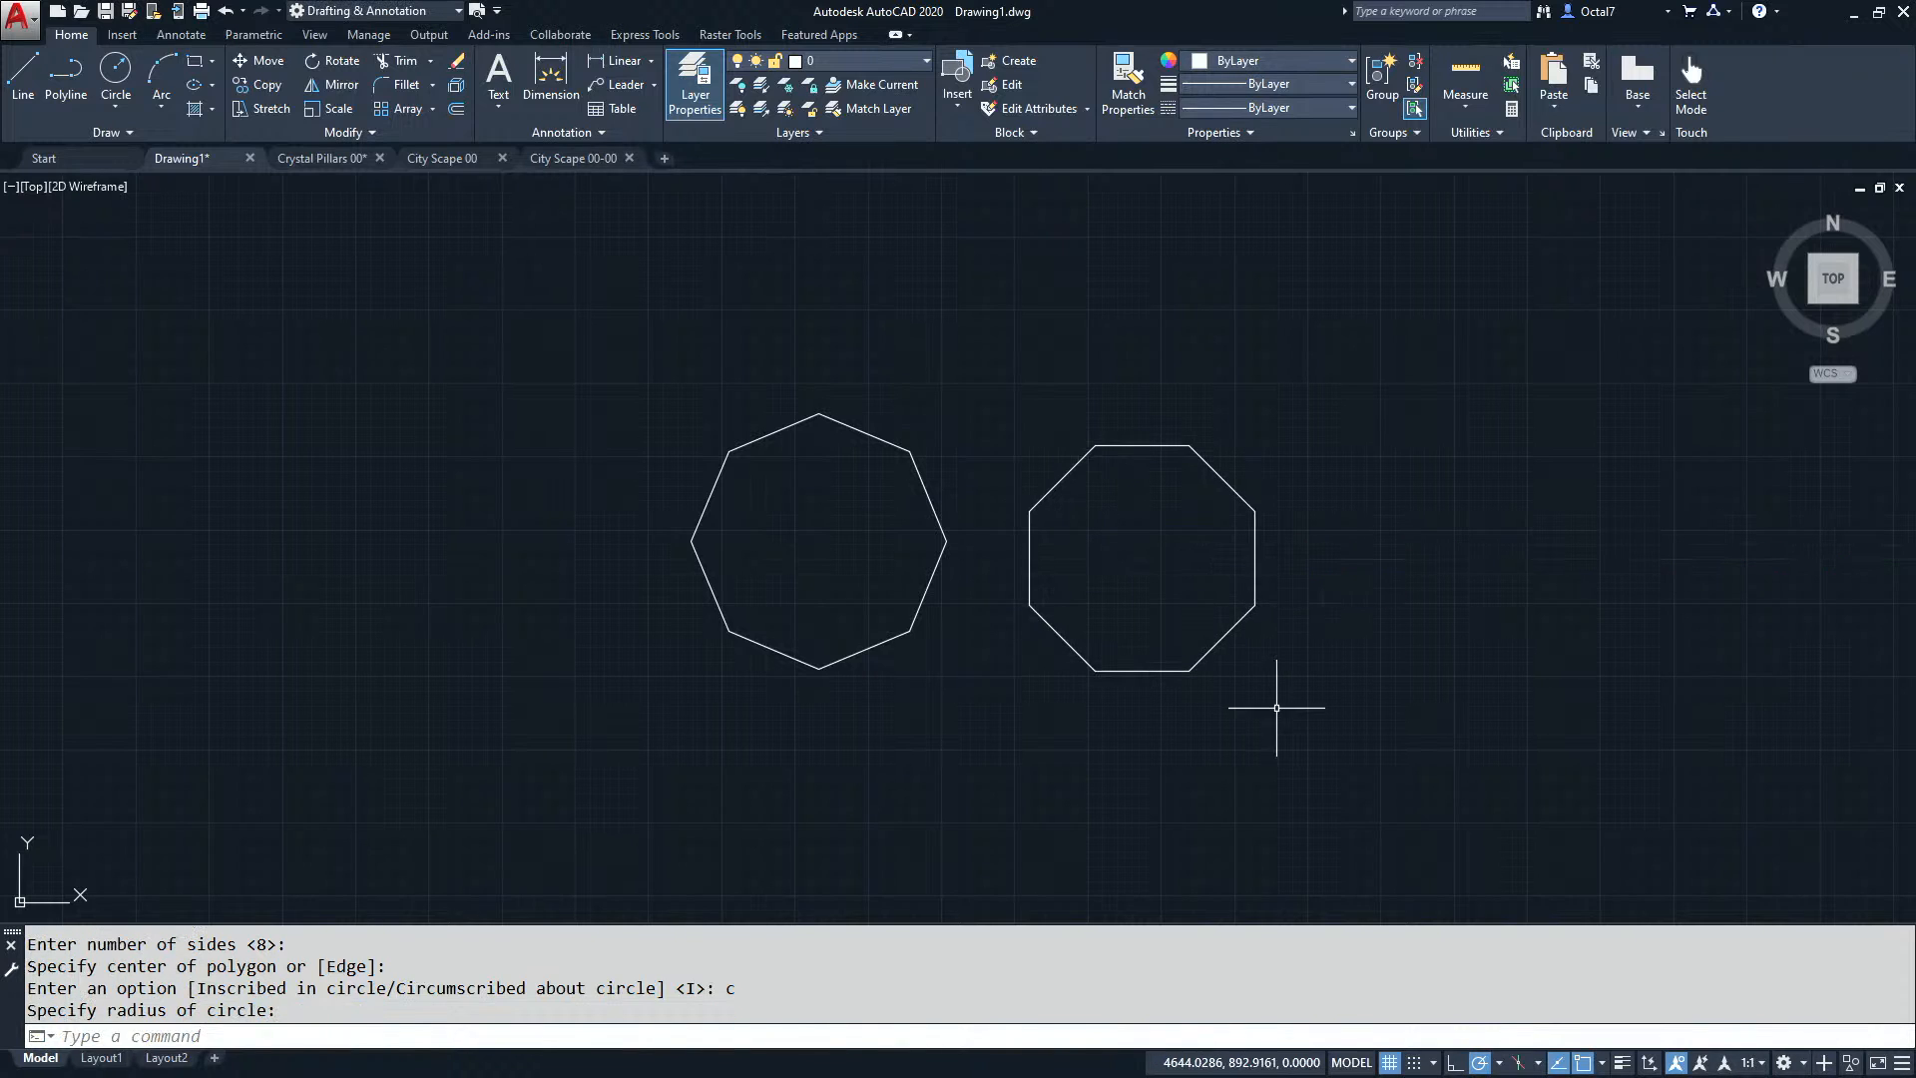
Switch the viewport to the SE Isometric view with both octagons in sight.
middle_click_drag(1242, 697, 1164, 705)
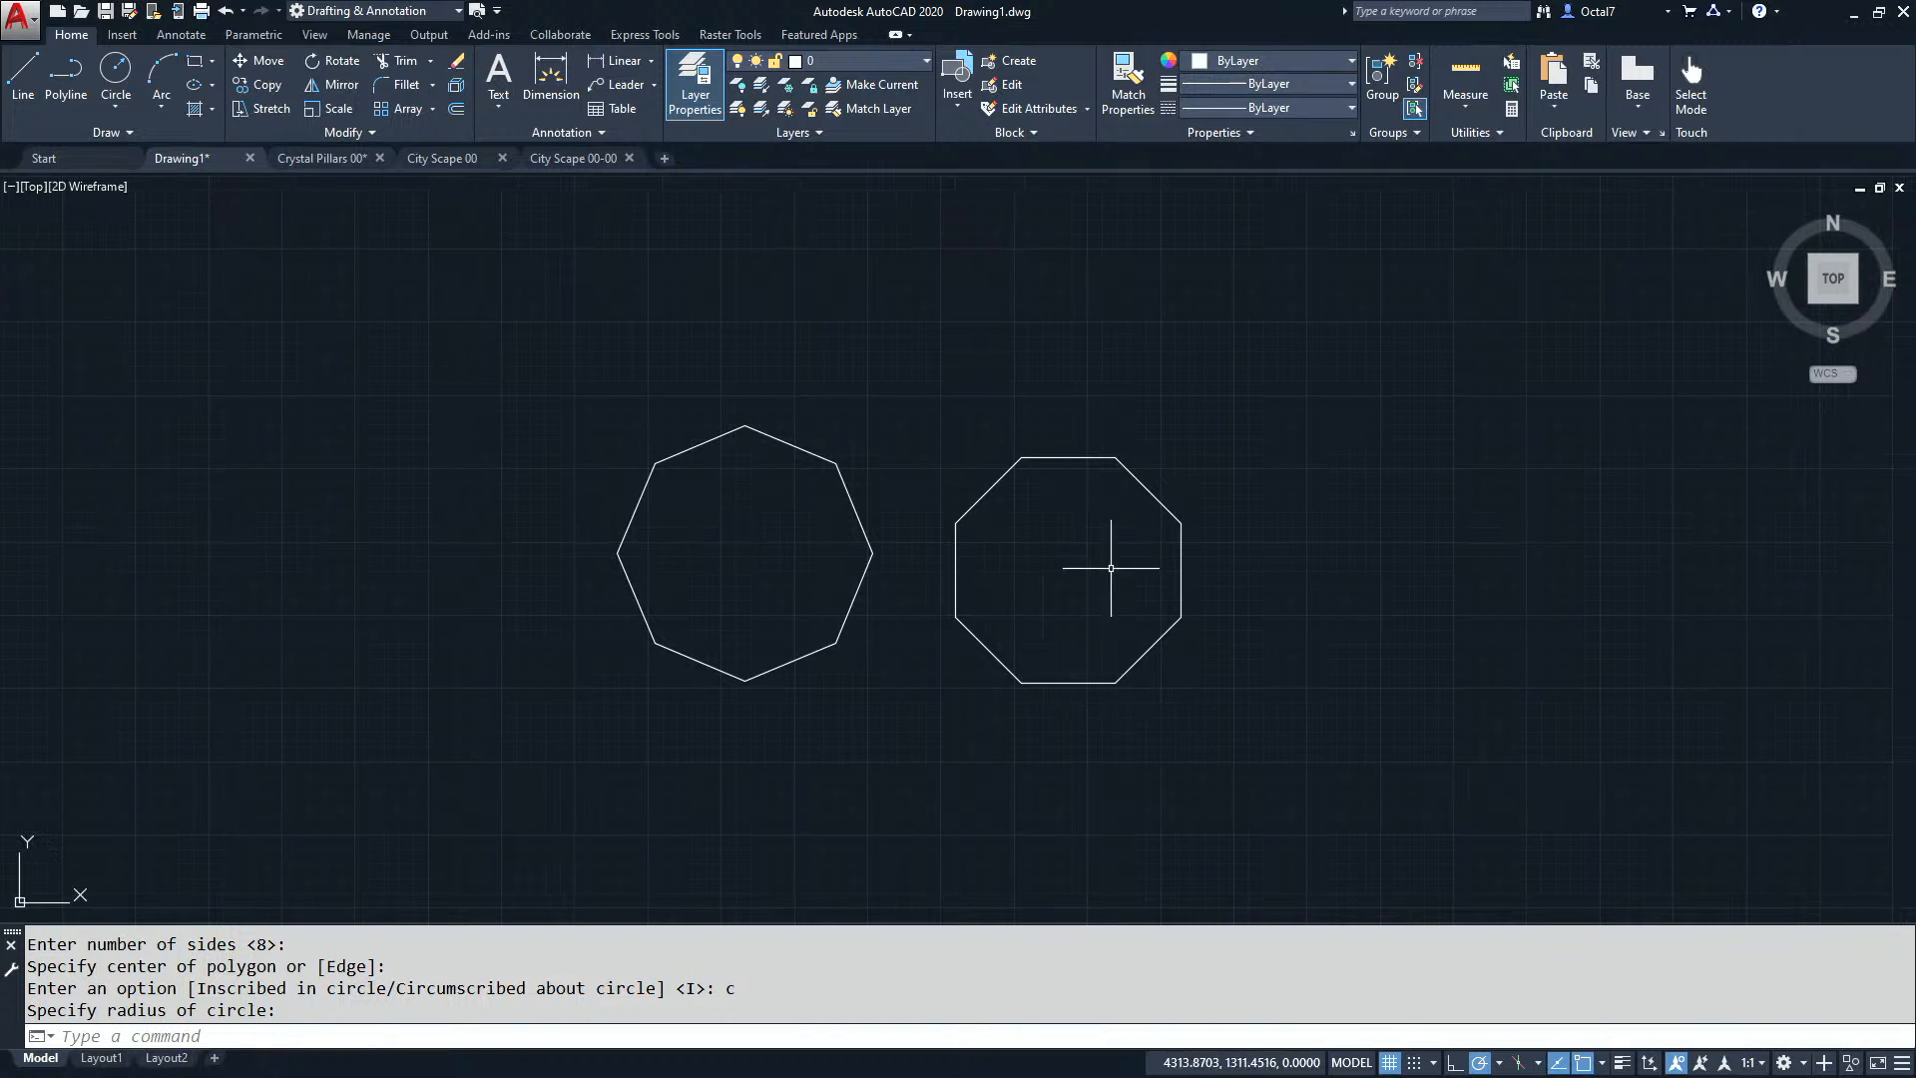
left_click(1852, 300)
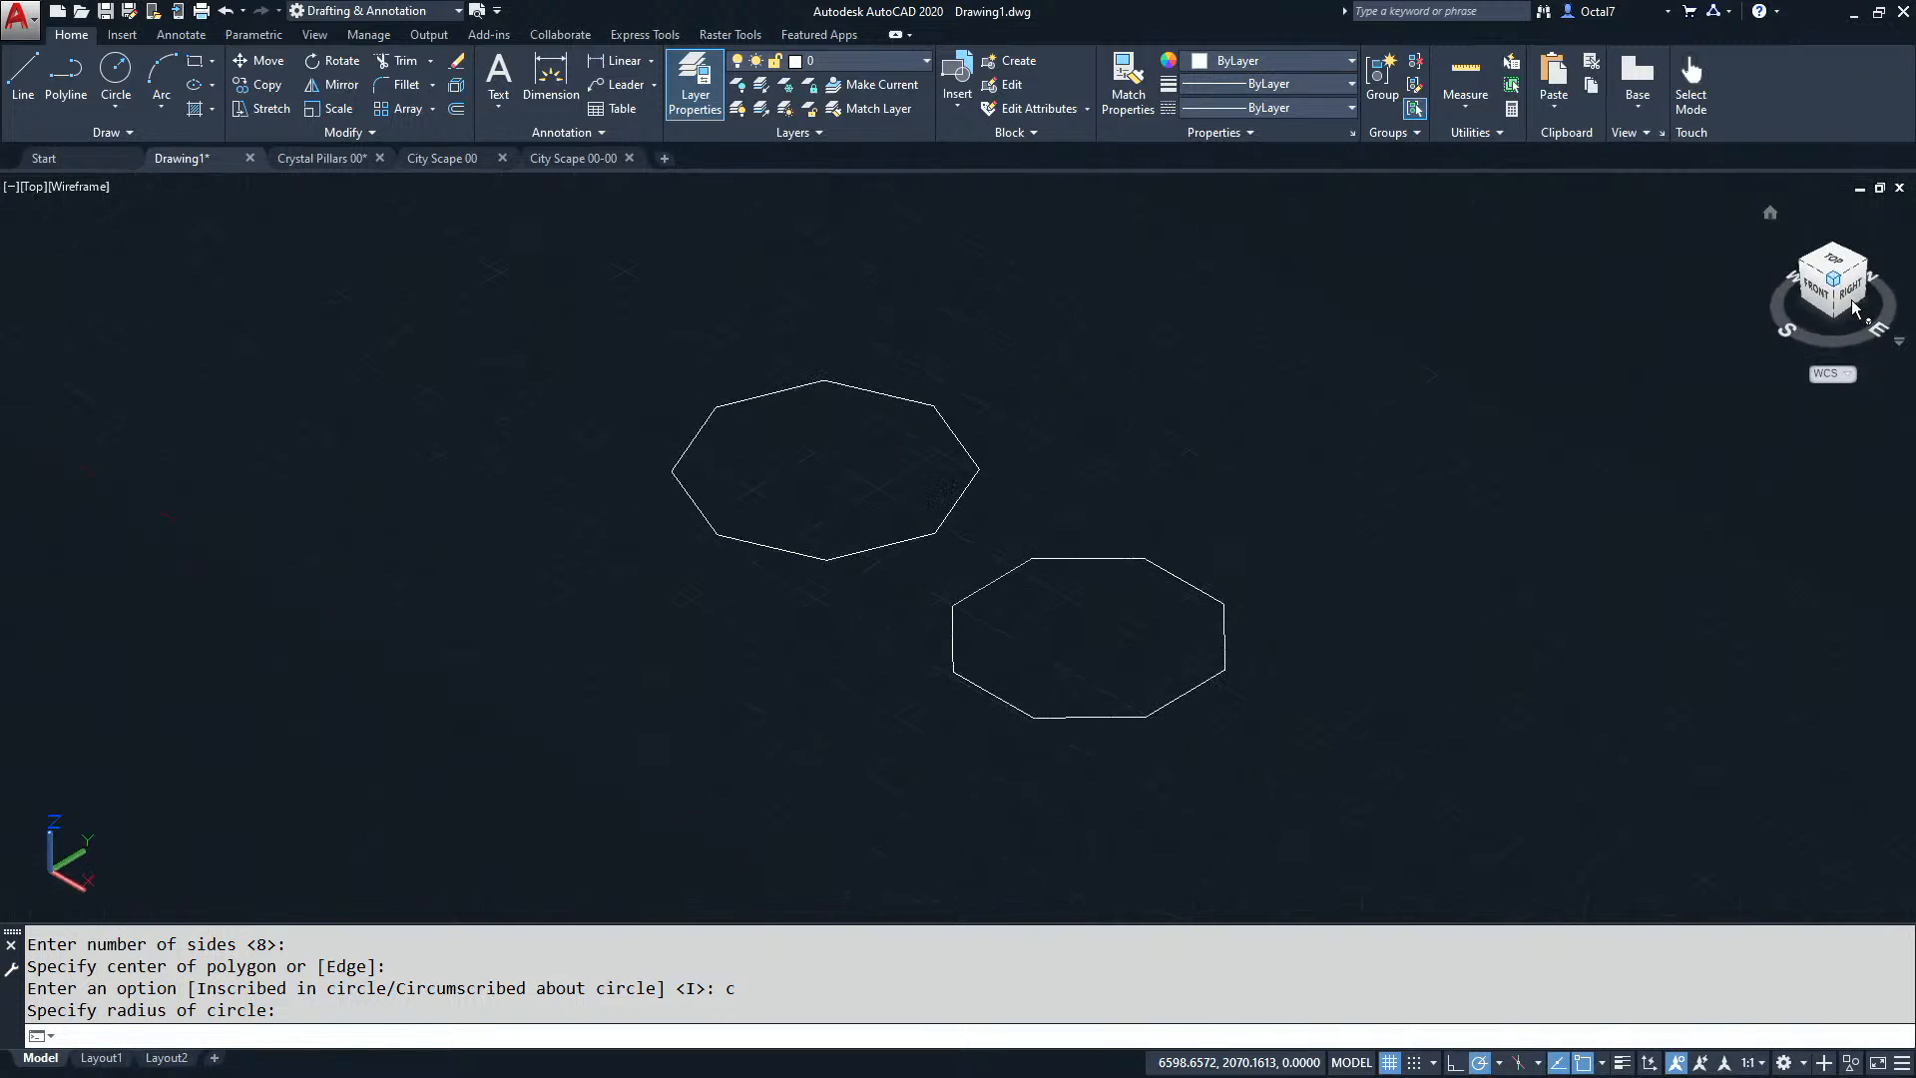
mouse_move(1420, 423)
middle_mouse_down()
mouse_move(1351, 483)
mouse_move(1347, 445)
mouse_move(1334, 470)
middle_mouse_up()
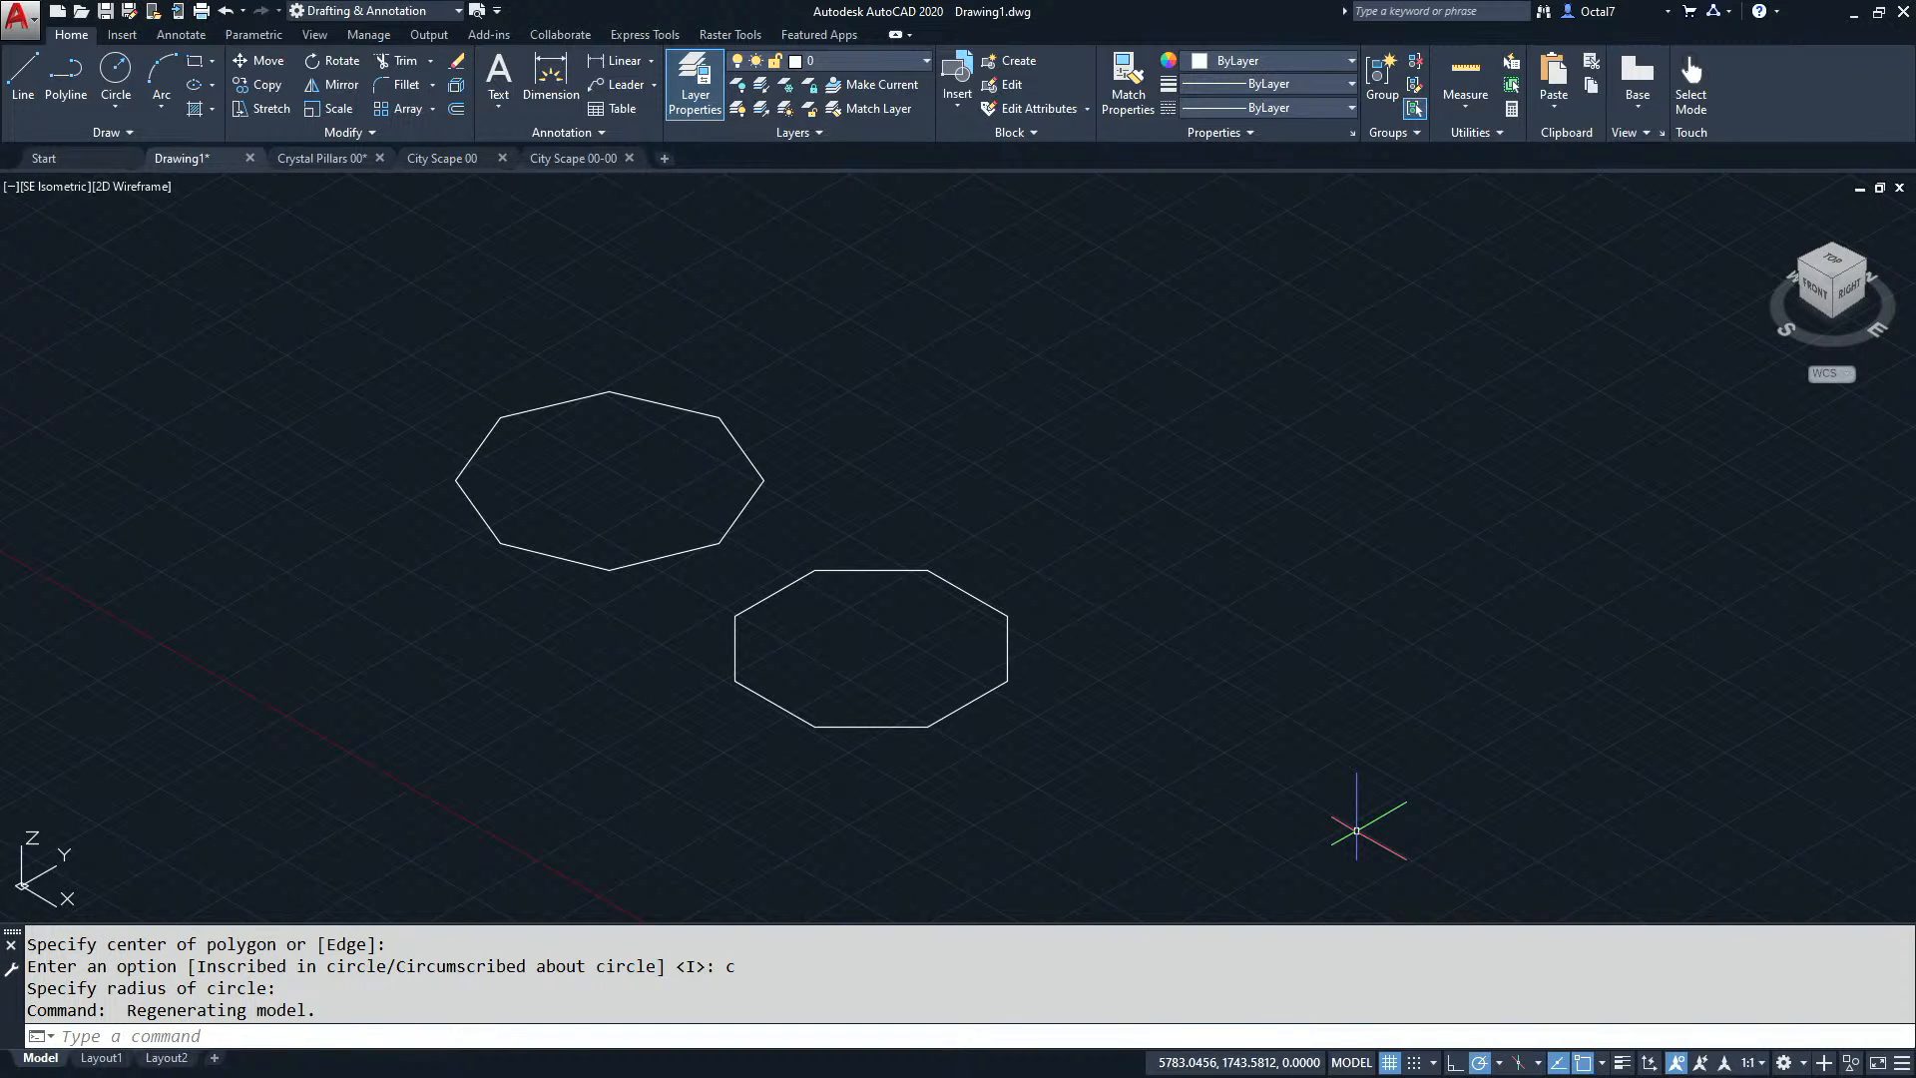
Extrude both octagons with GREEBLEEXTRUDE, using a minimum height of 800, a maximum height of 1000 and a taper height of 20.
type("gre")
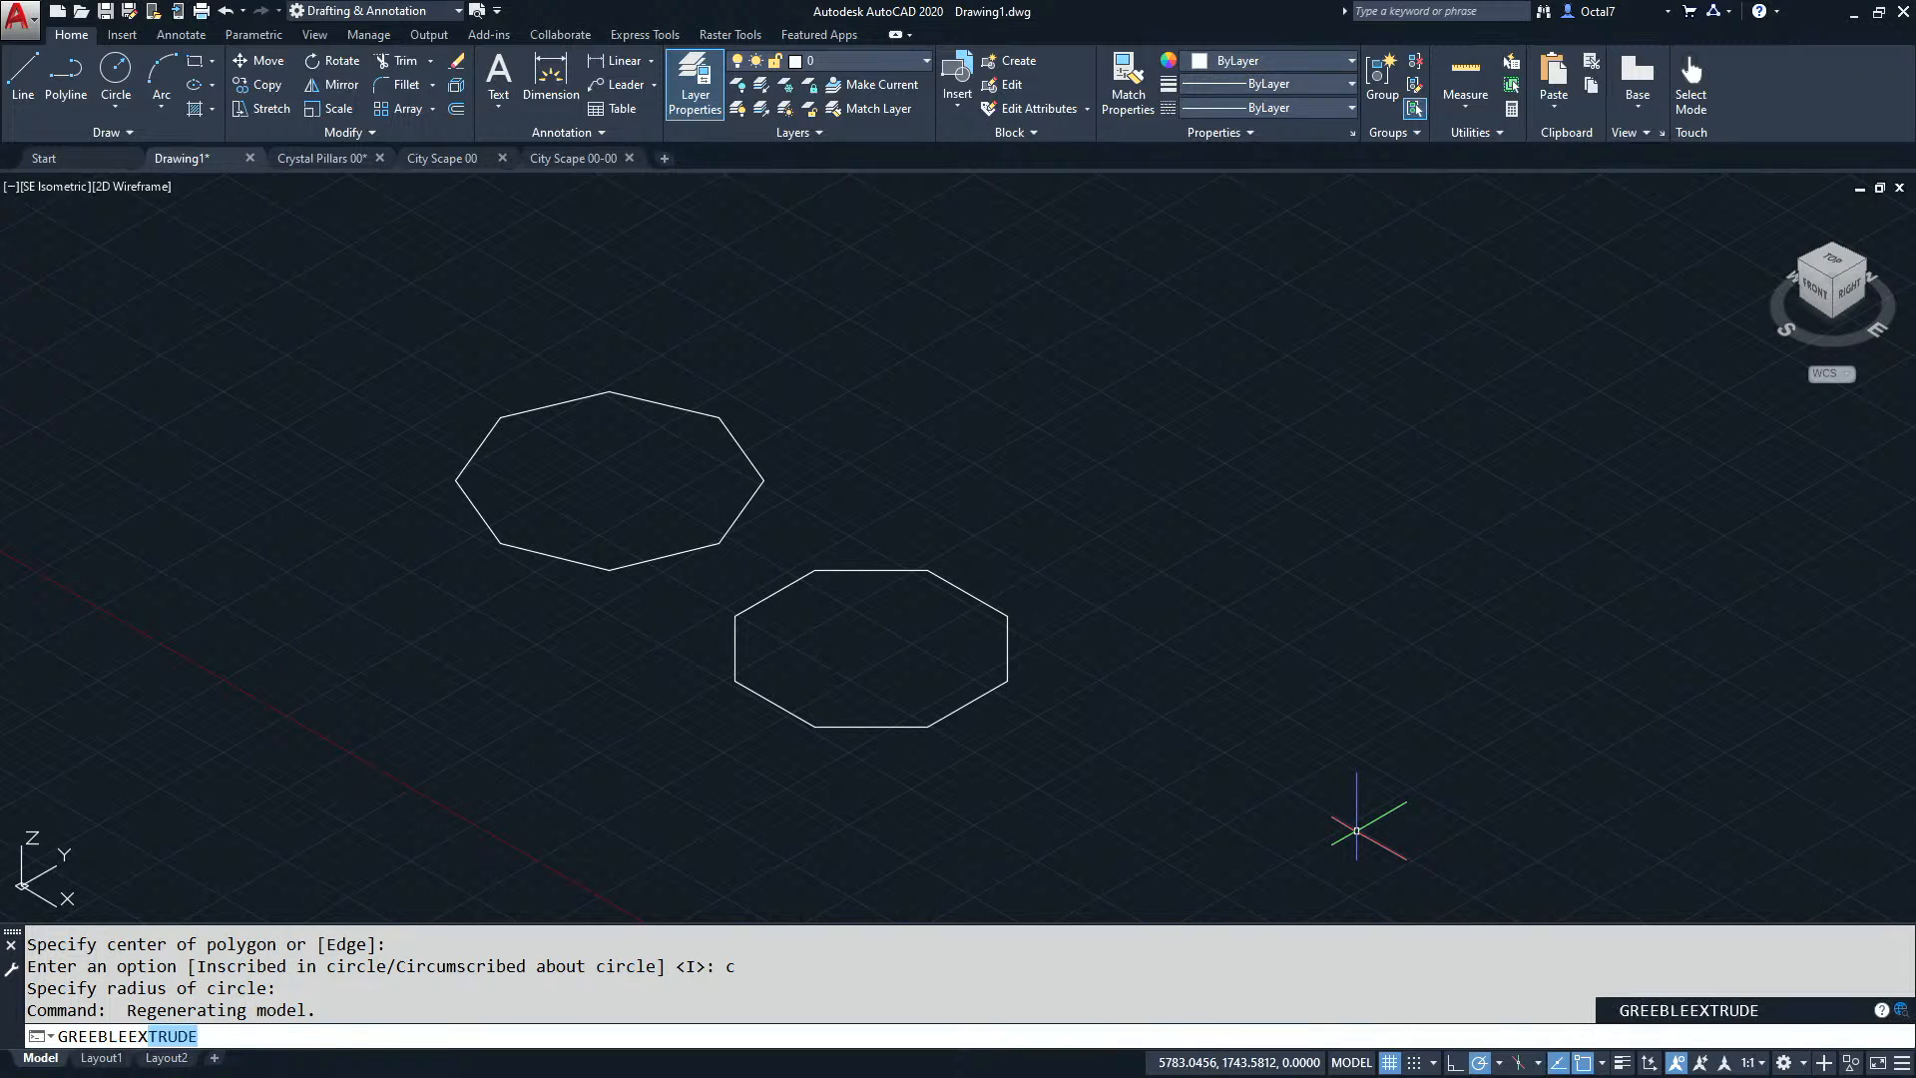
type("ebleex")
key("Return")
left_click(1010, 382)
left_click(628, 639)
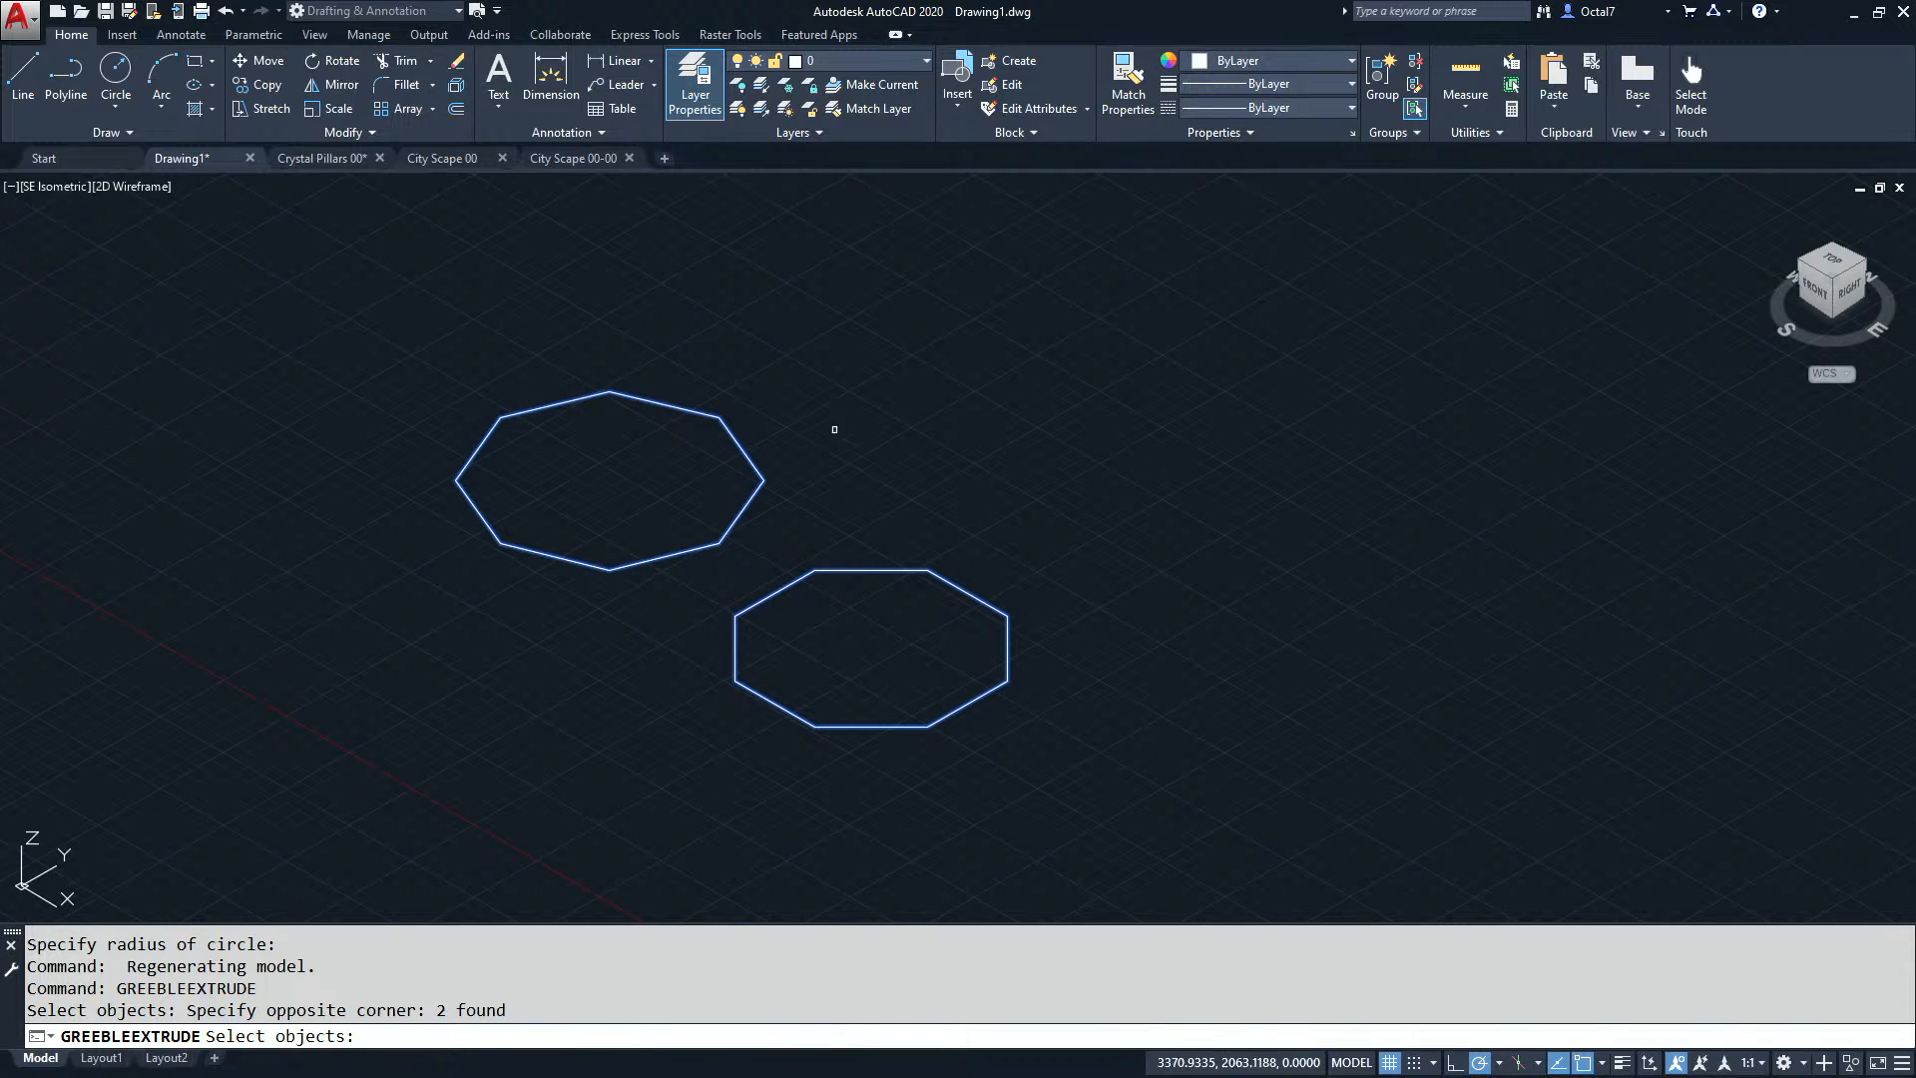
key("Return")
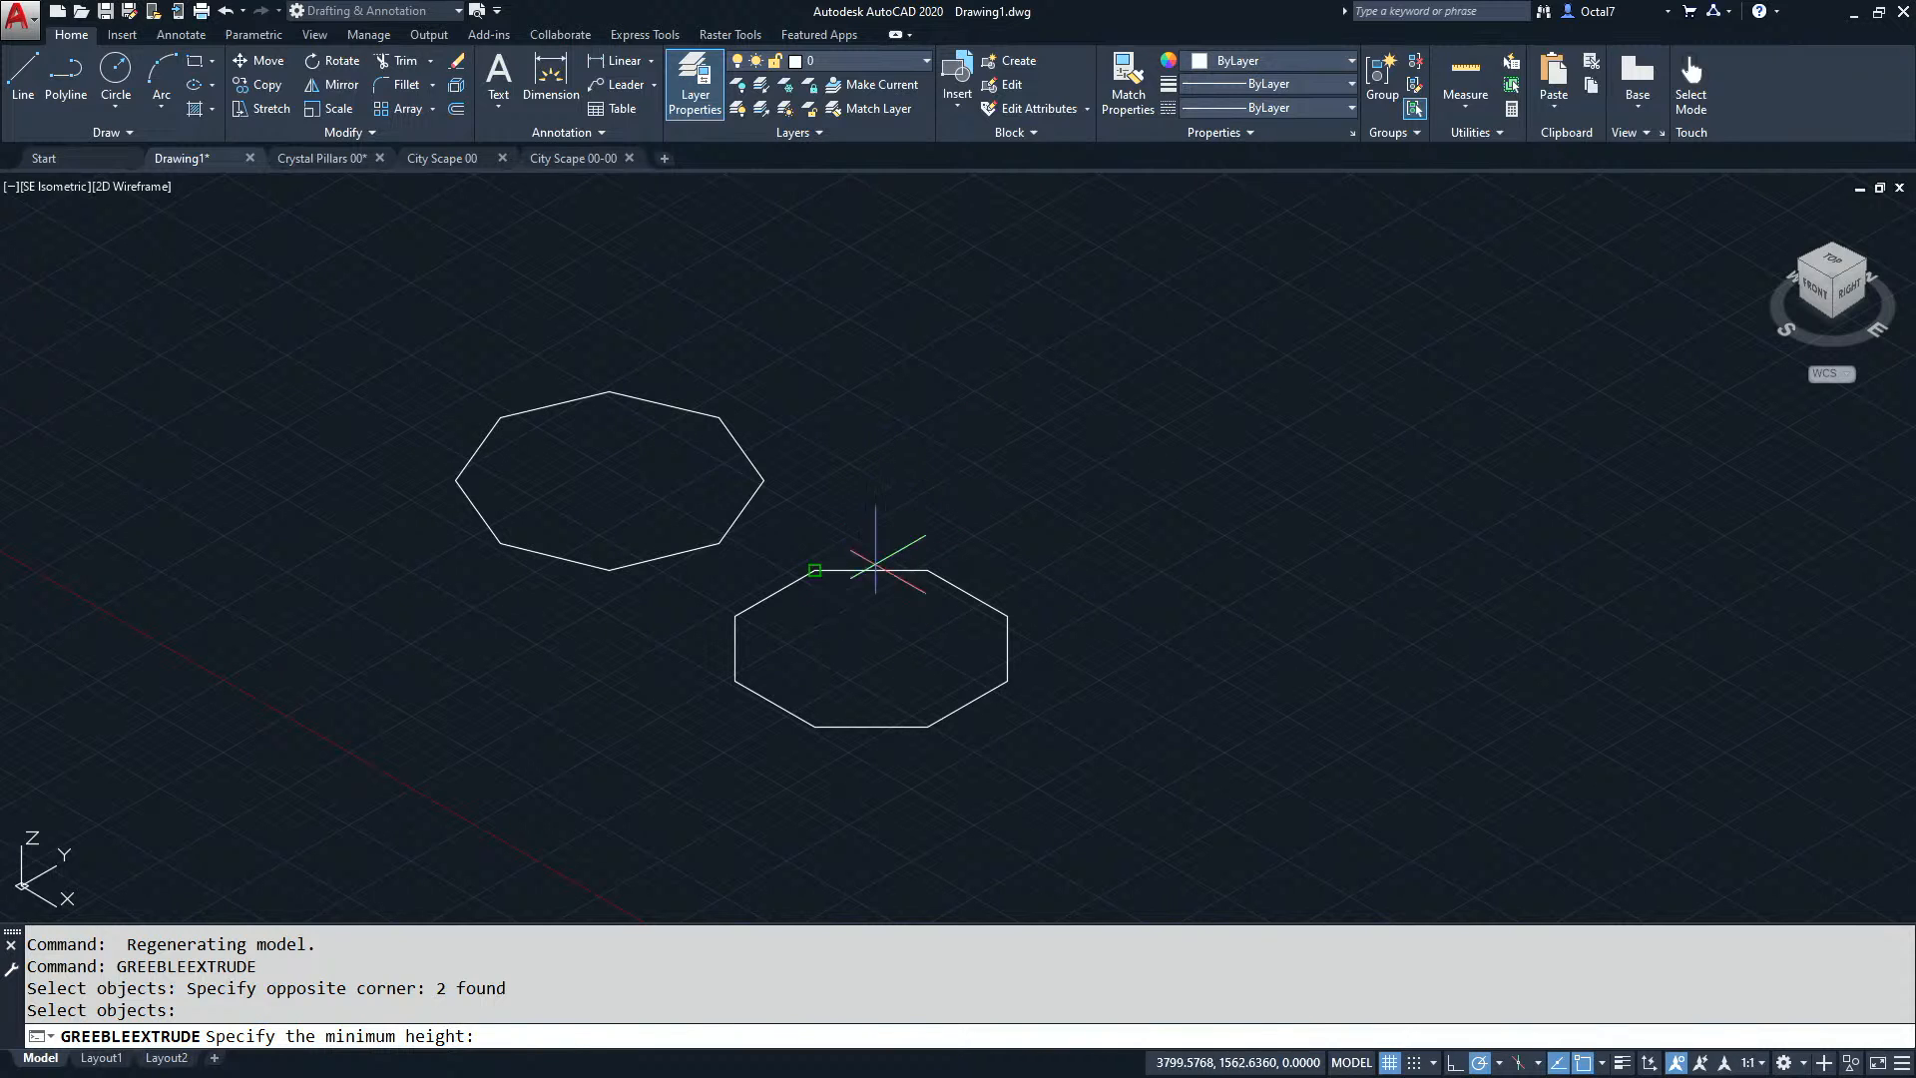
left_click(1006, 557)
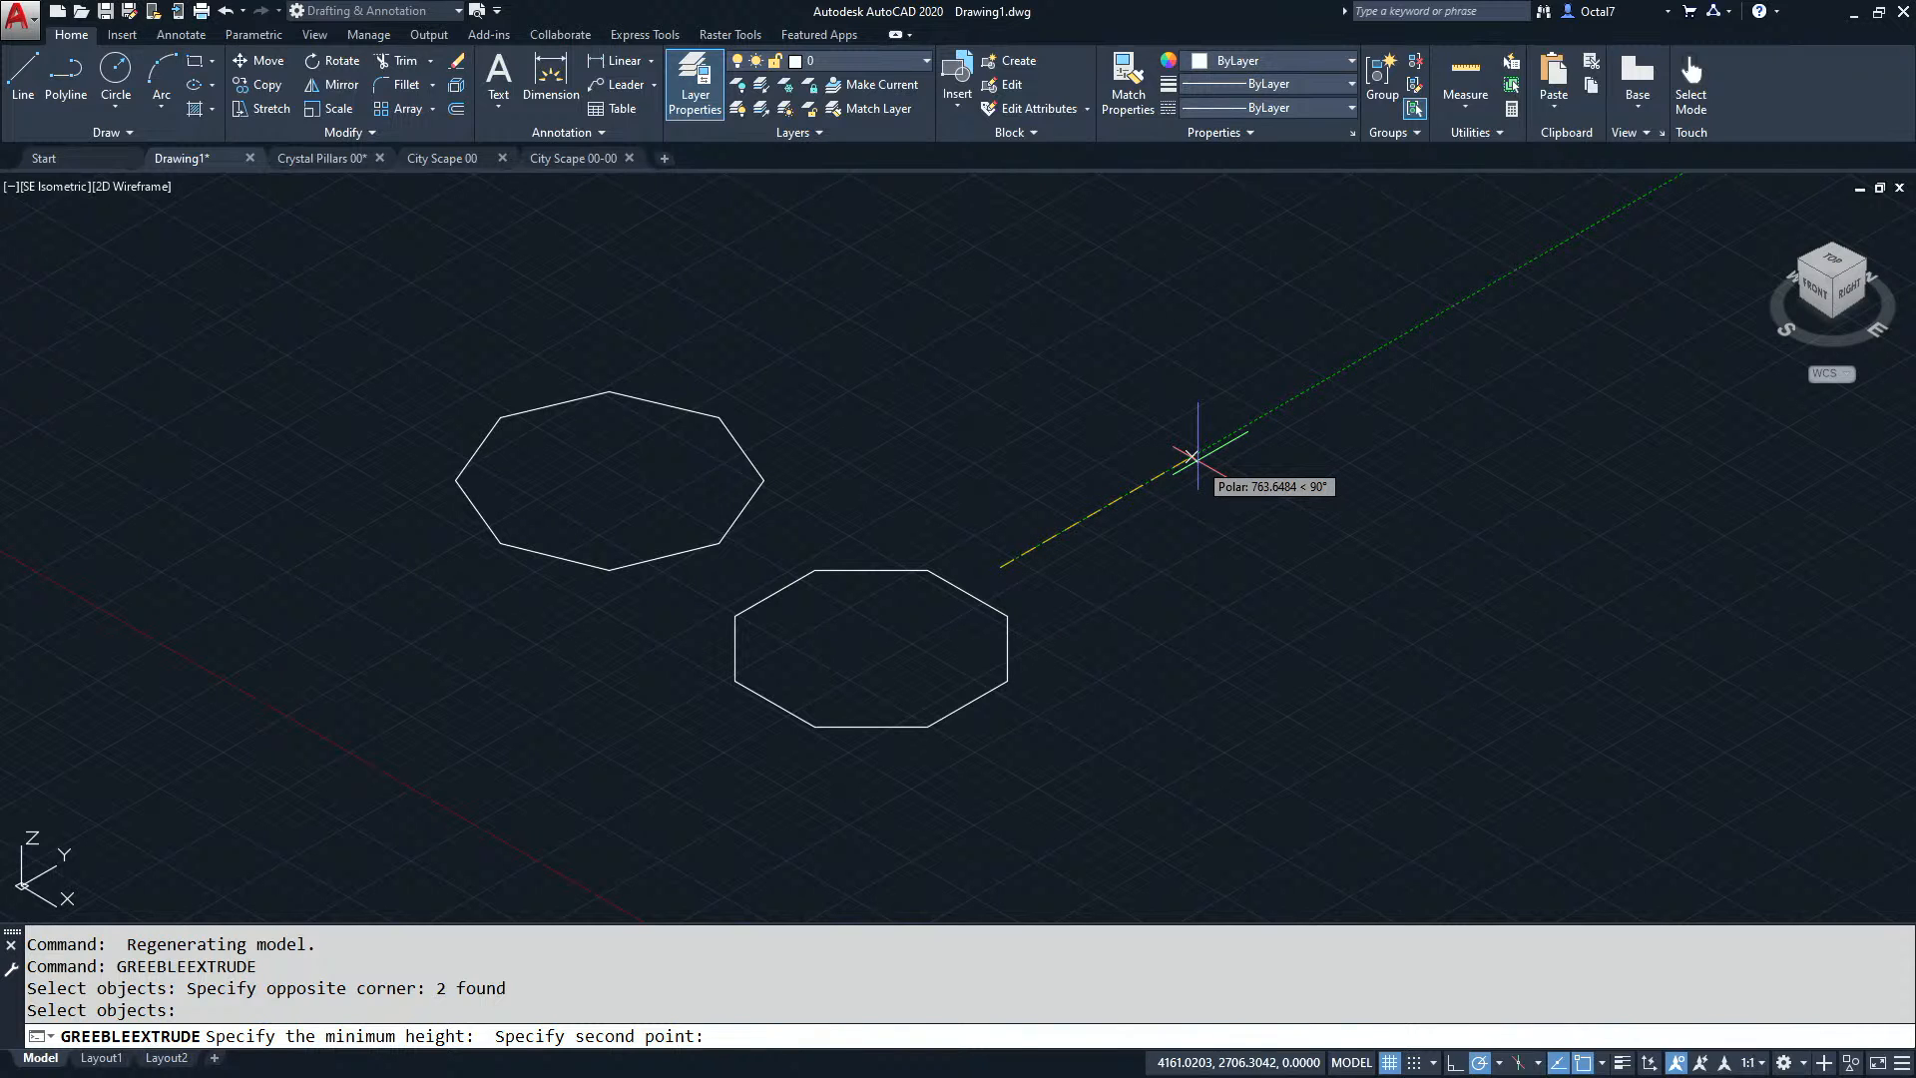
type("00")
key("Return")
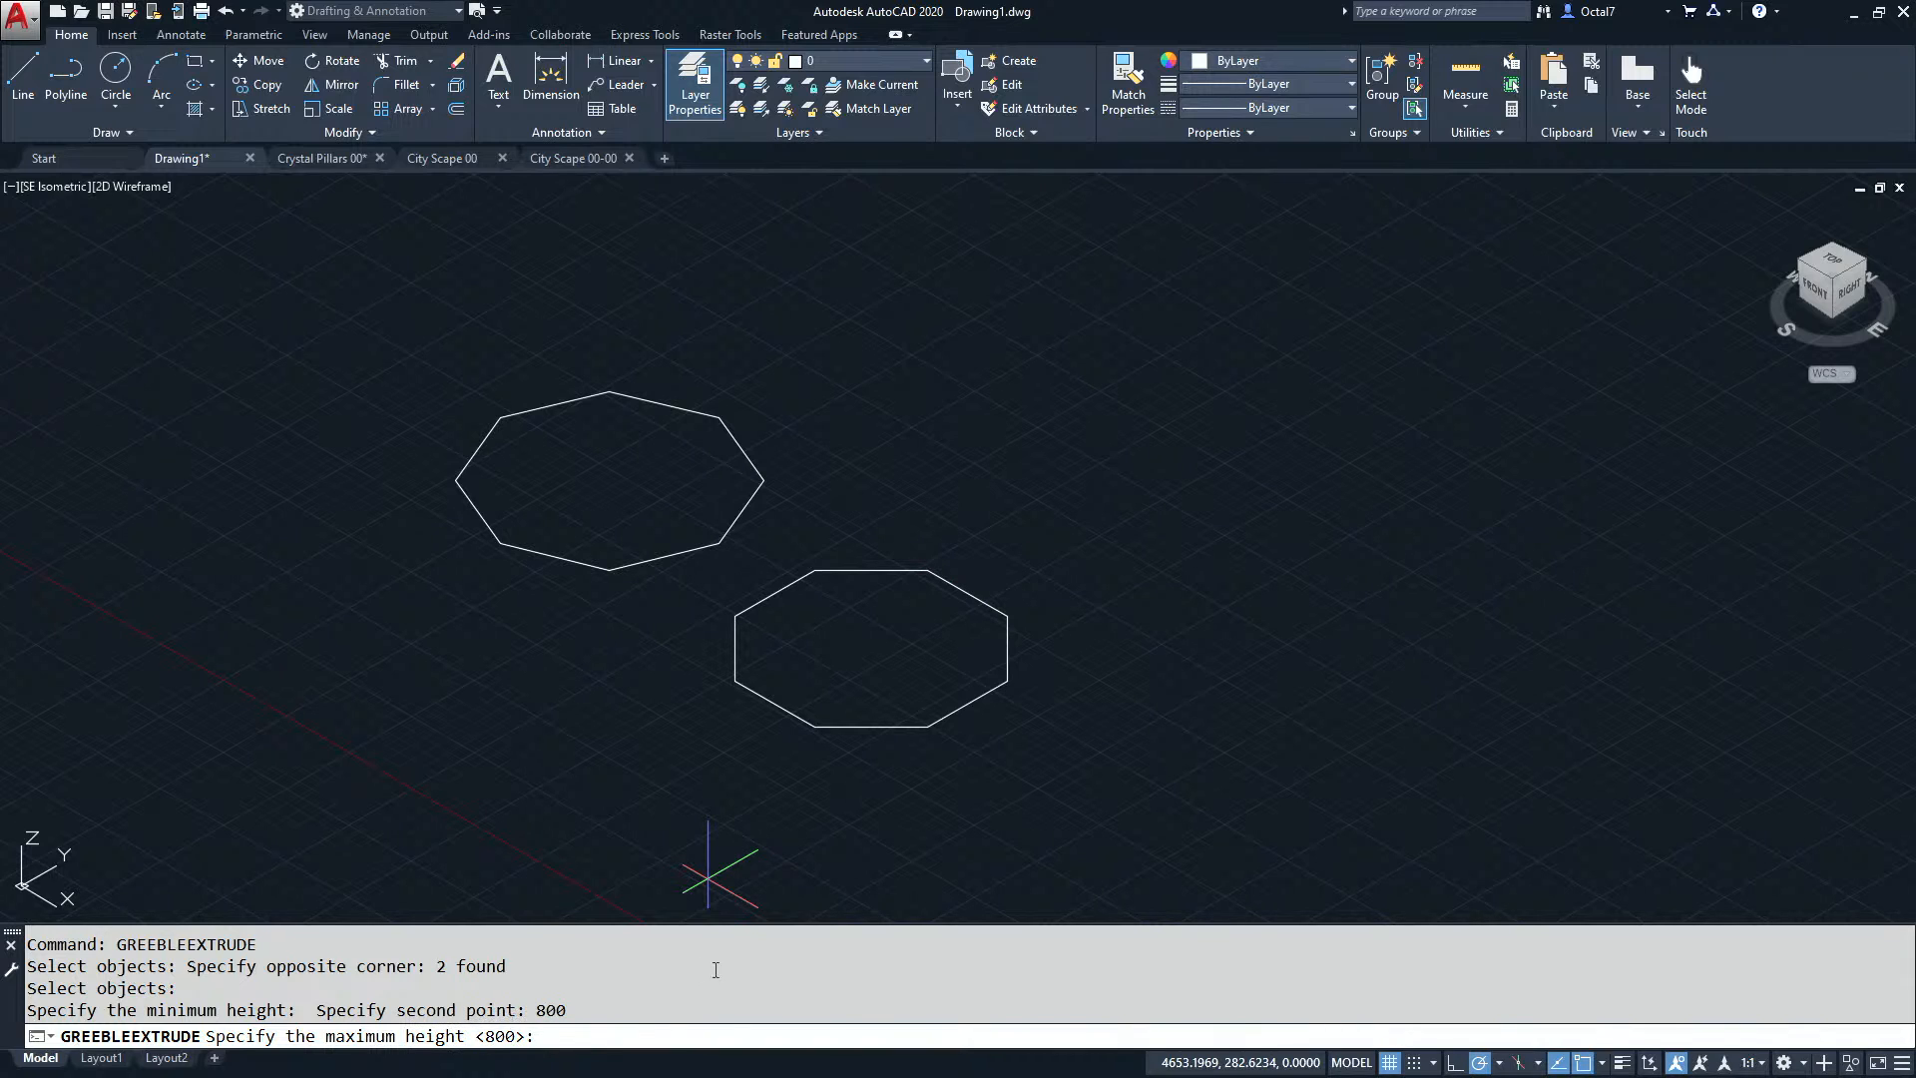
type("1000")
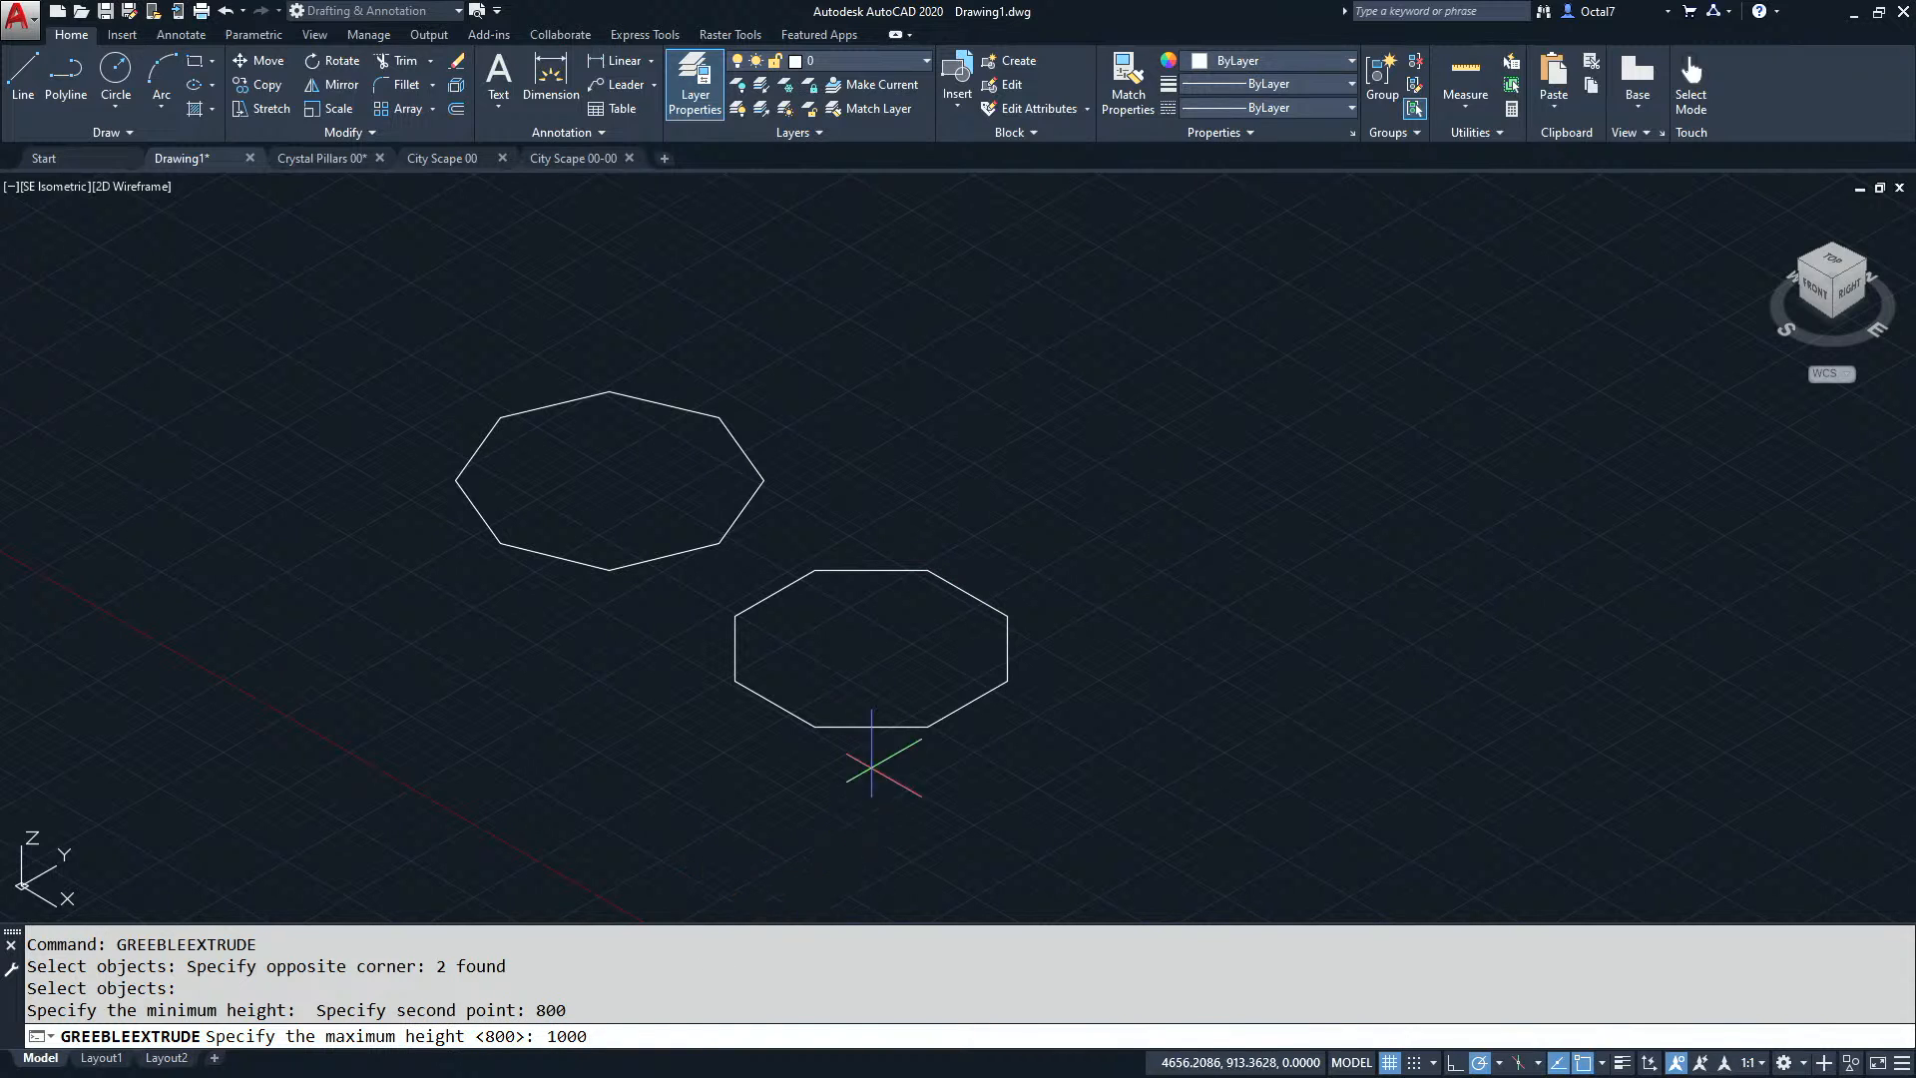
key("Return")
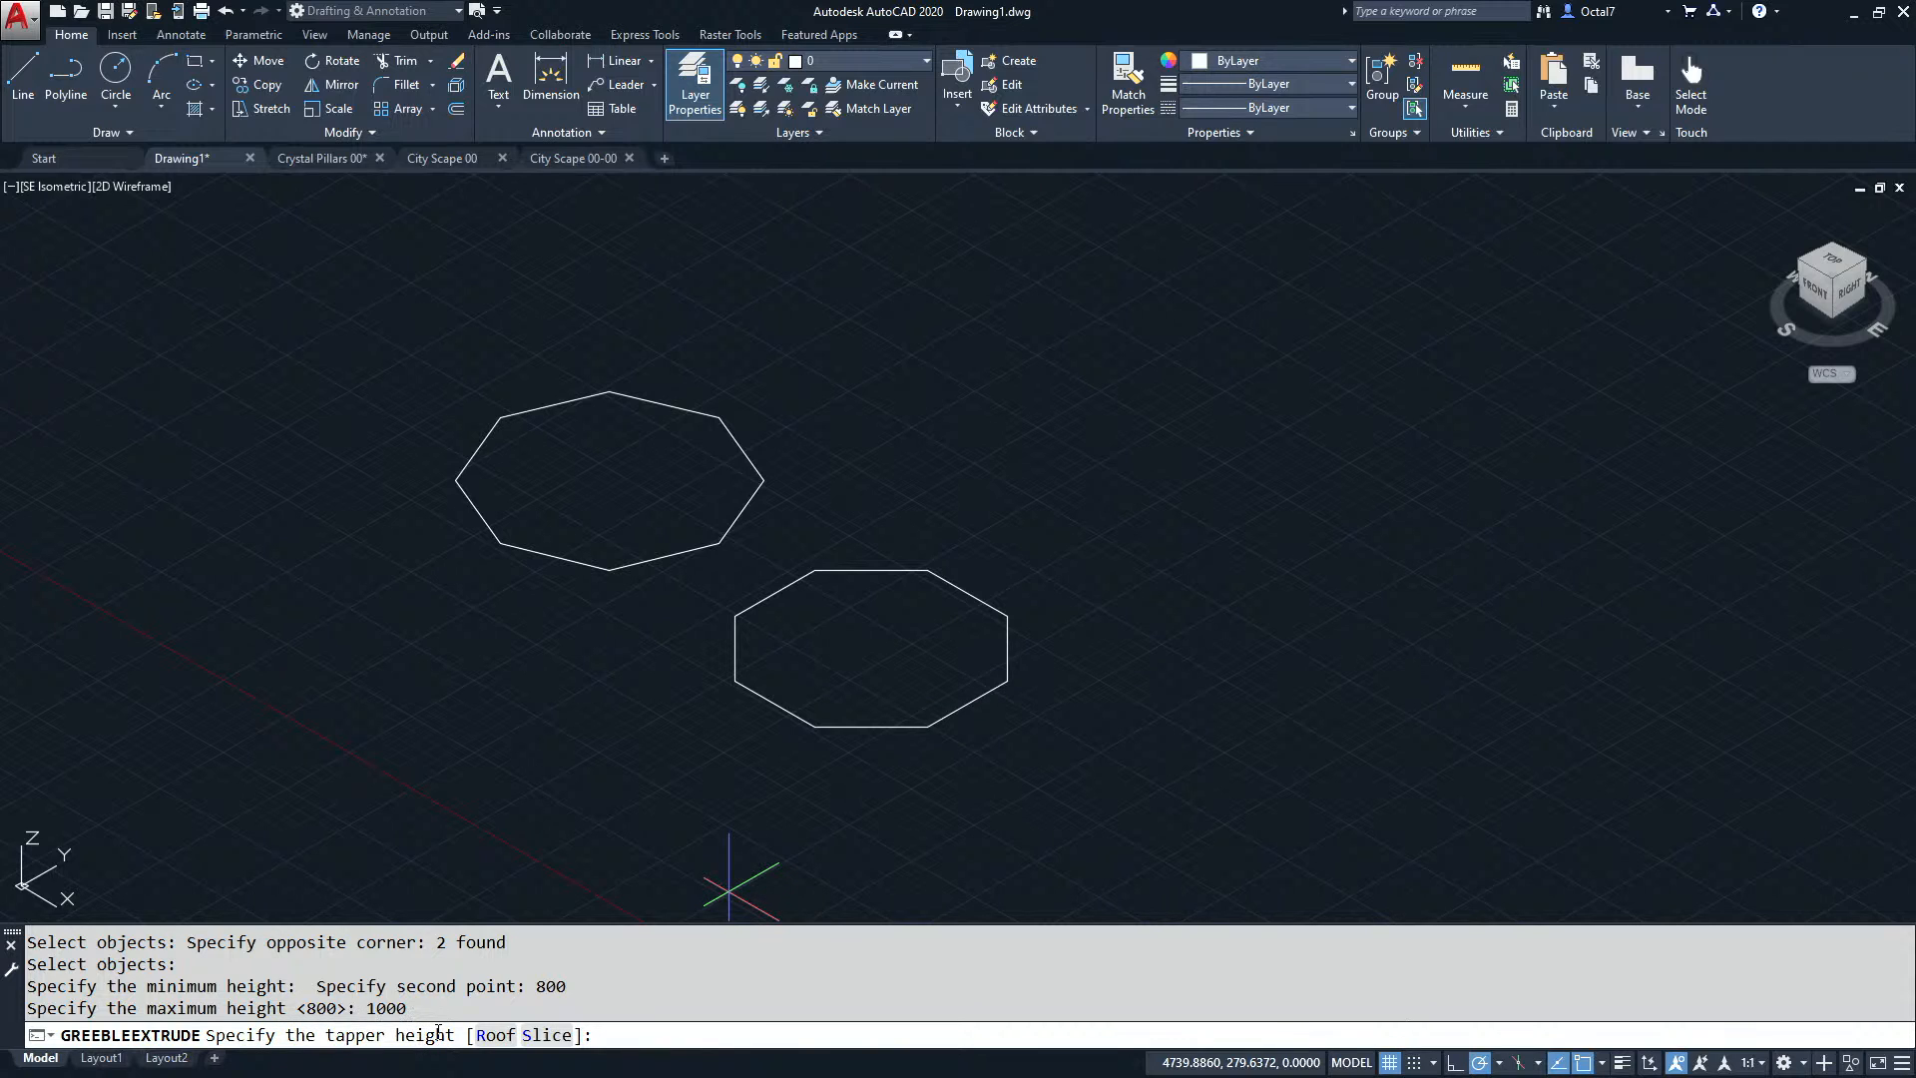
type("20")
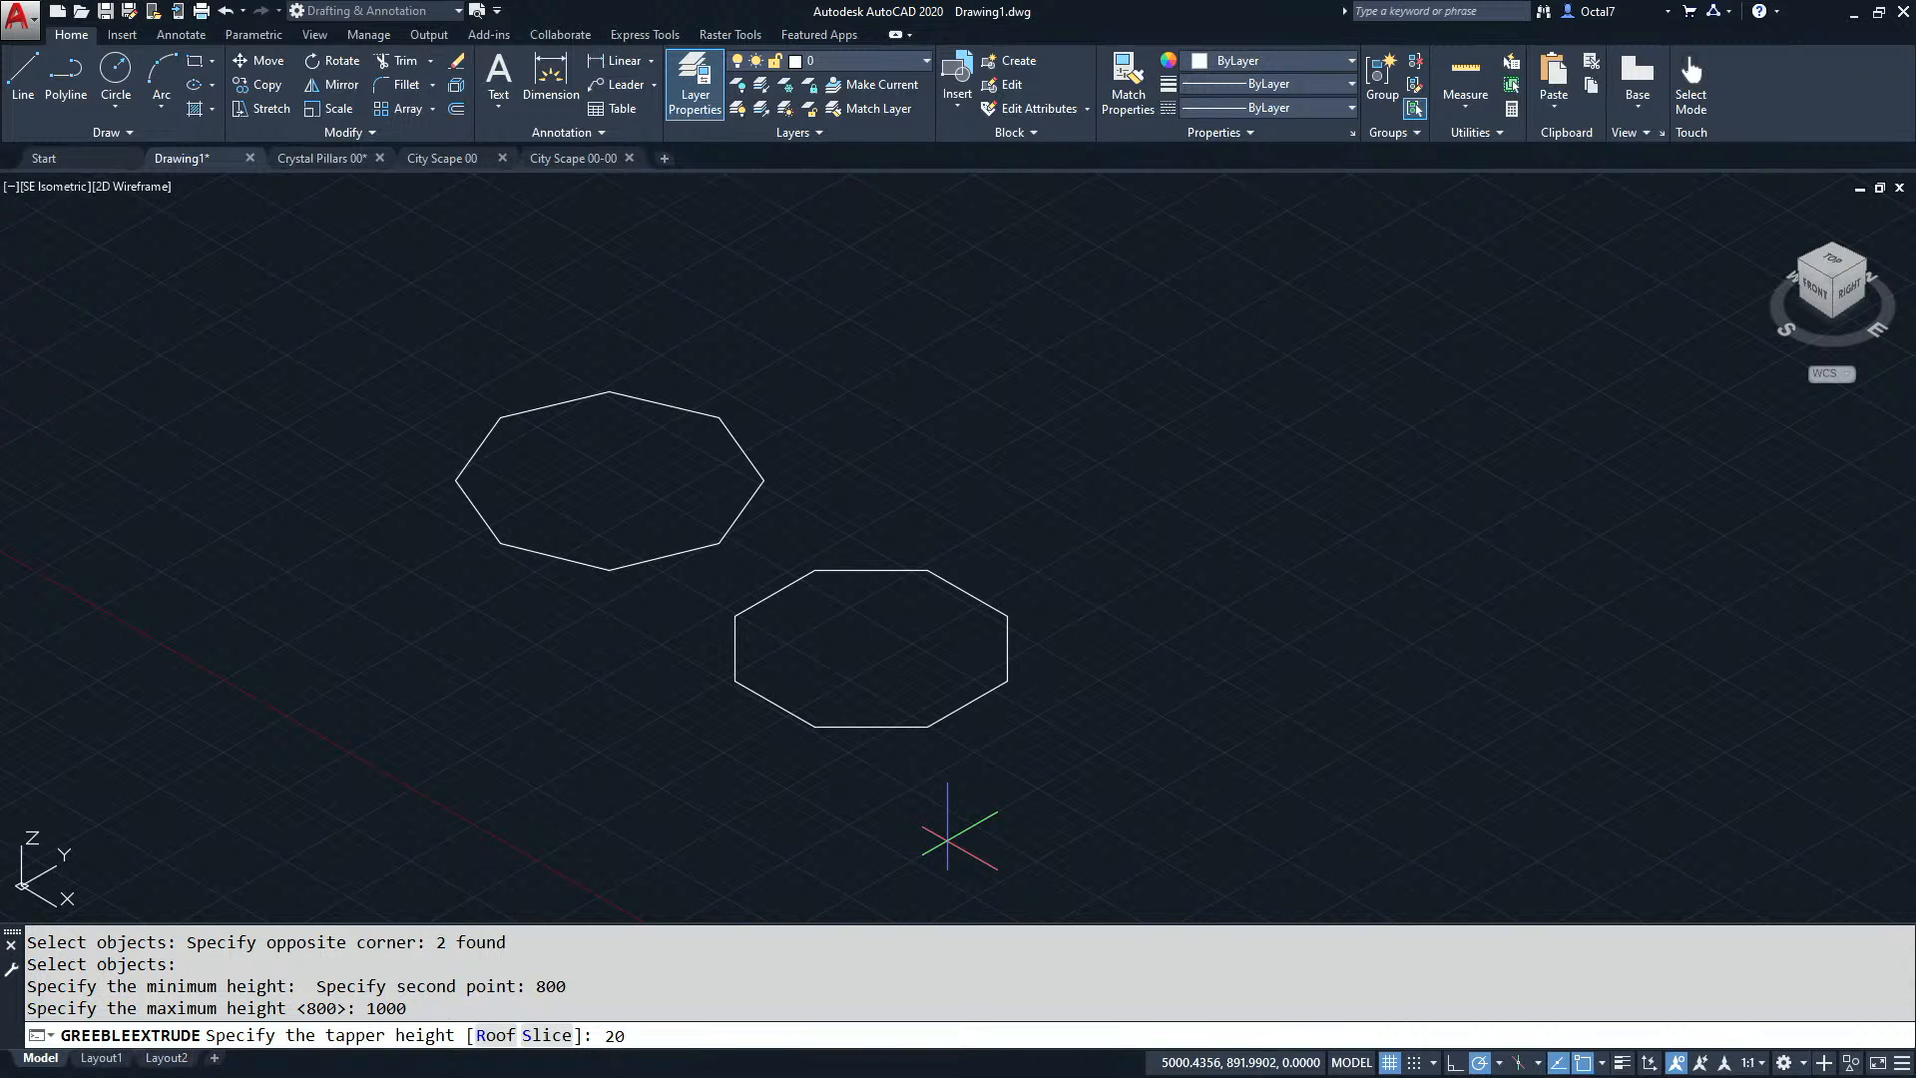
key("Return")
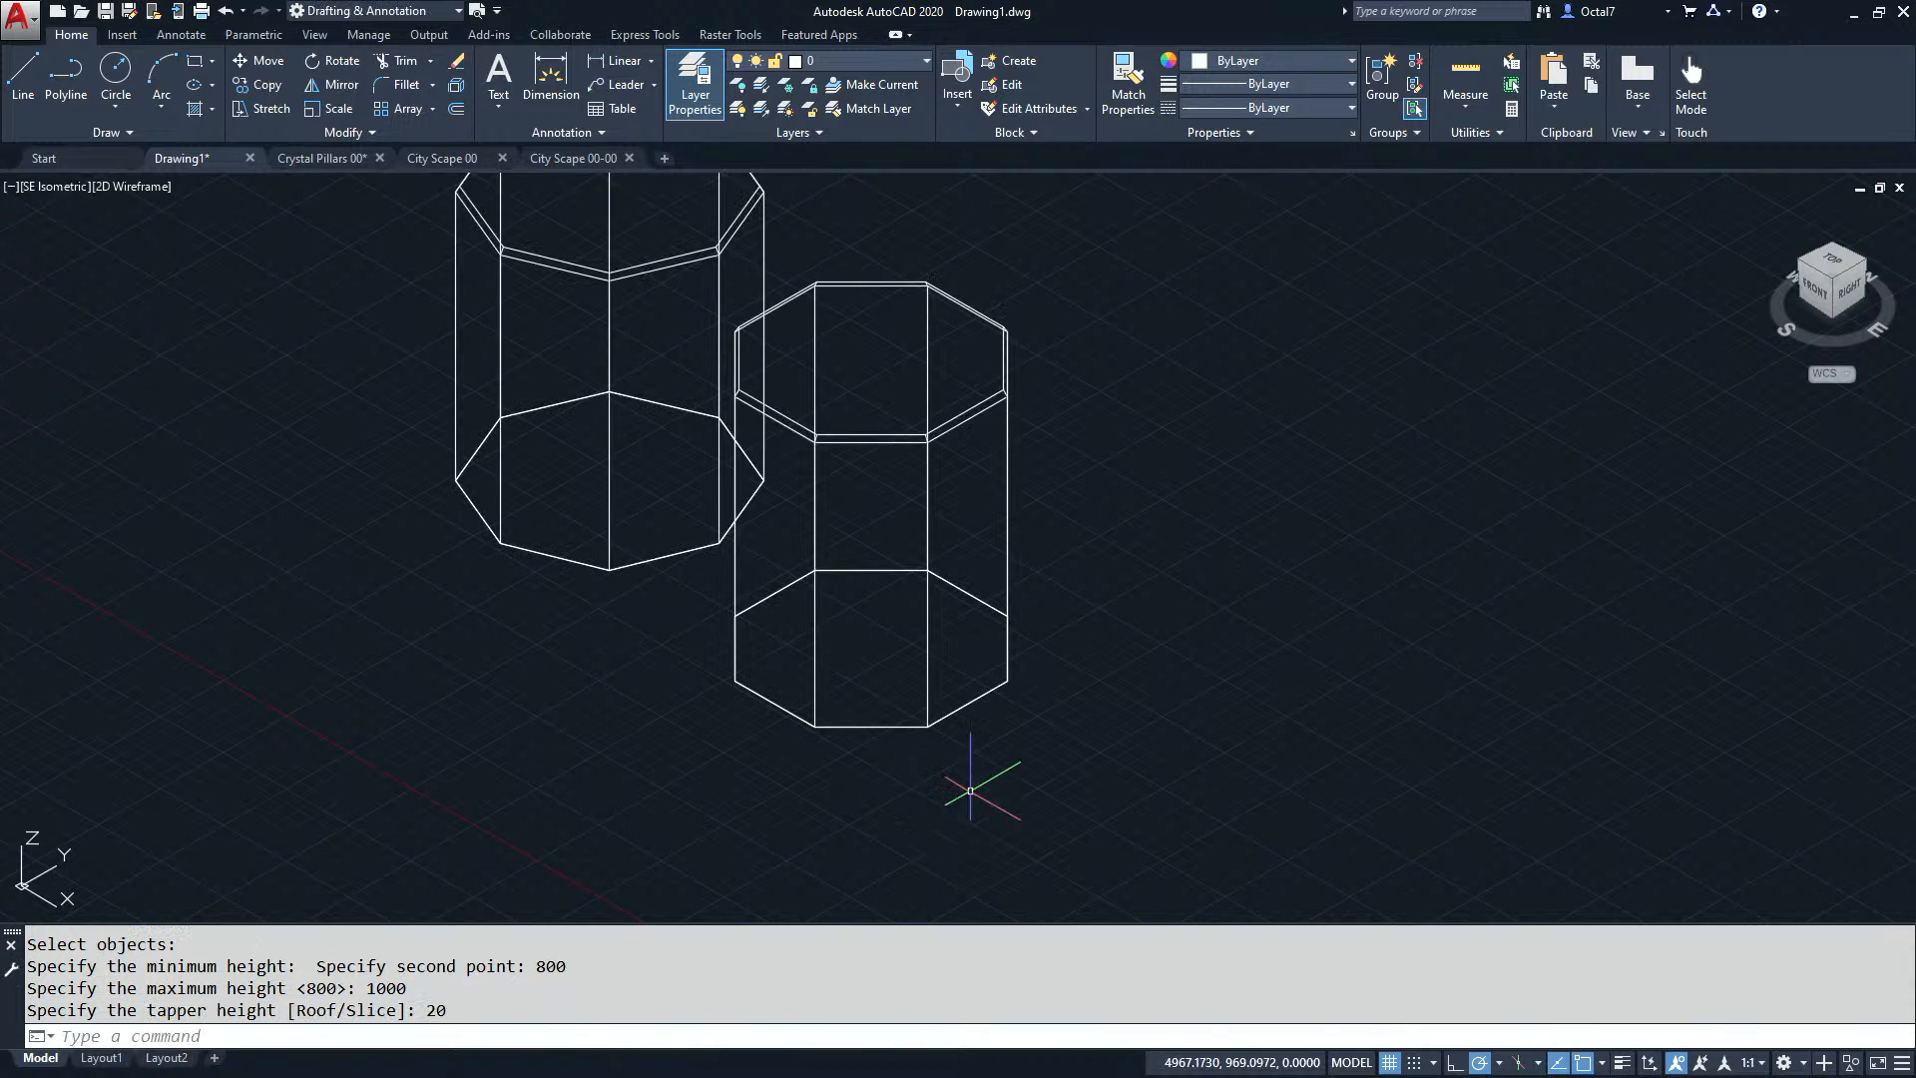
Display the two extruded octagonal prisms in the Conceptual visual style.
mouse_move(868, 641)
middle_mouse_down()
mouse_move(854, 823)
mouse_move(869, 813)
middle_mouse_up()
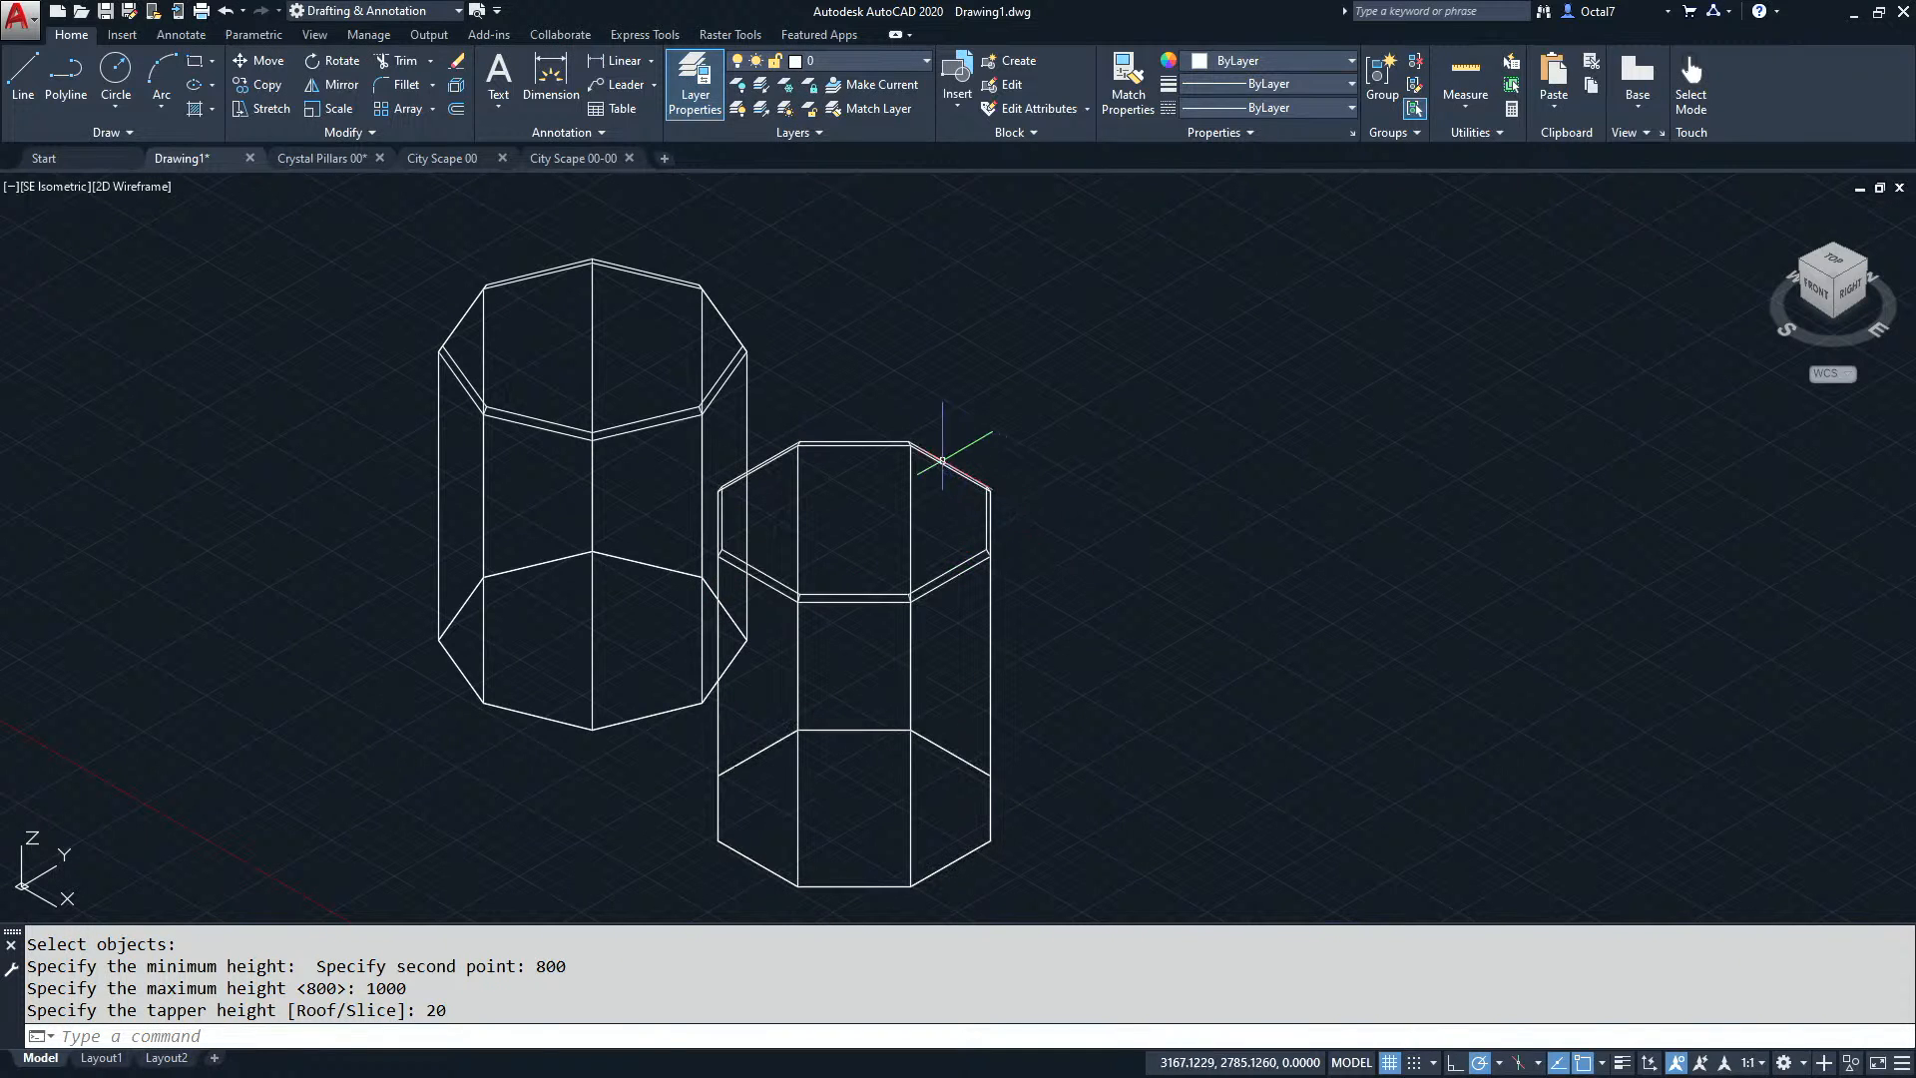
left_click(140, 183)
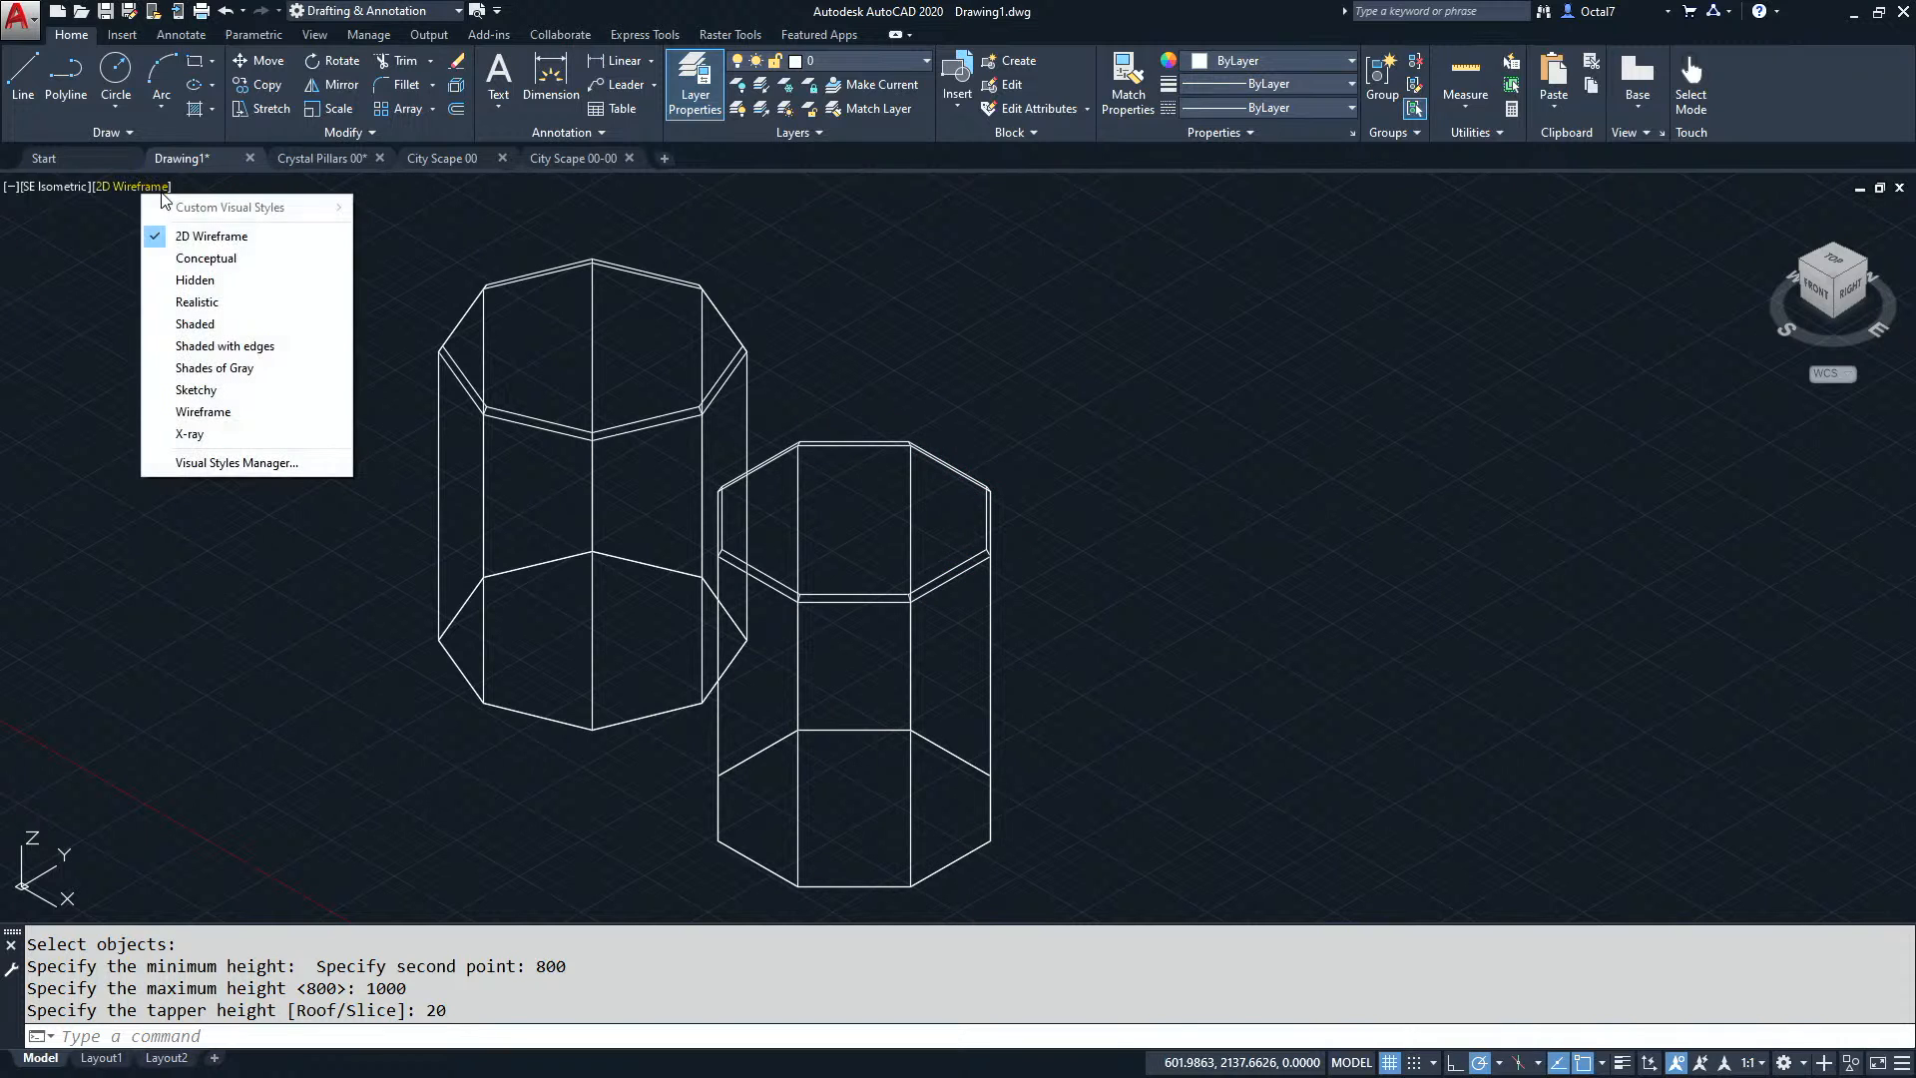
left_click(221, 251)
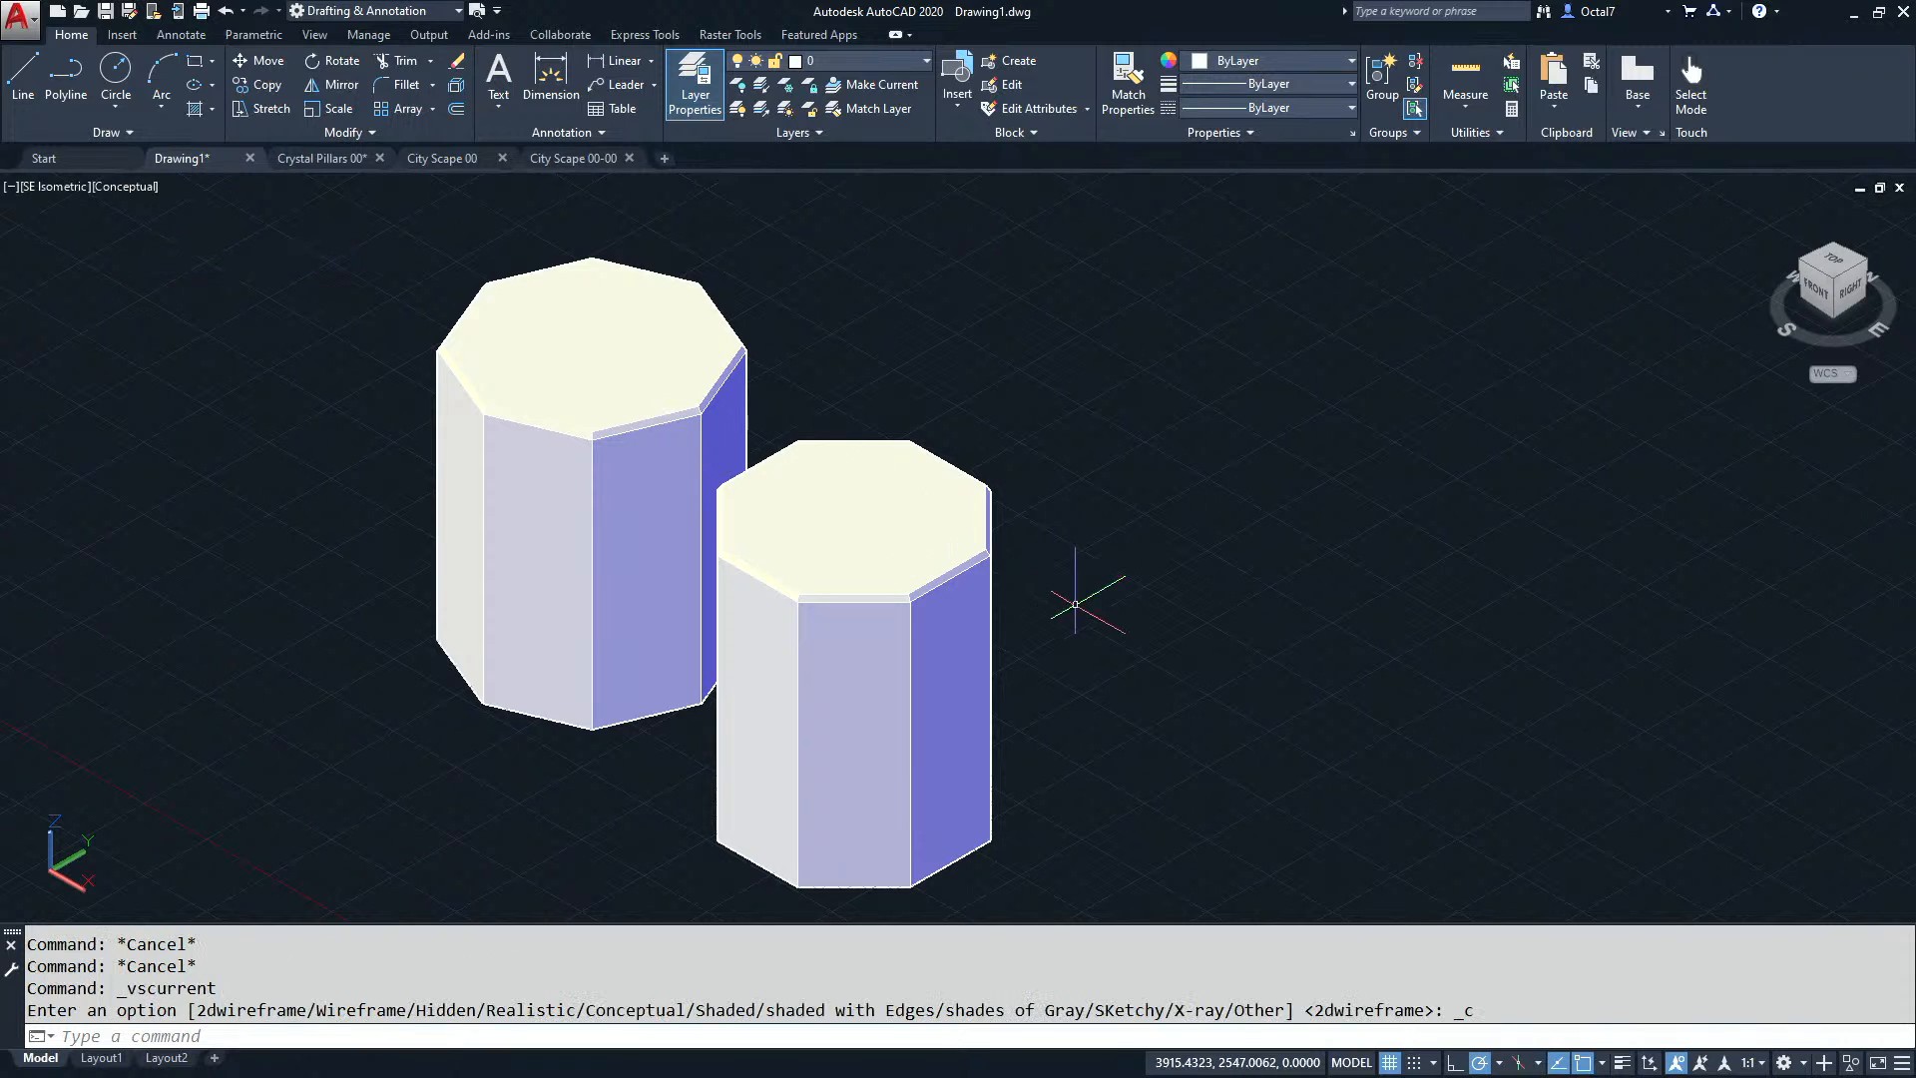
middle_click_drag(1039, 654, 1057, 667)
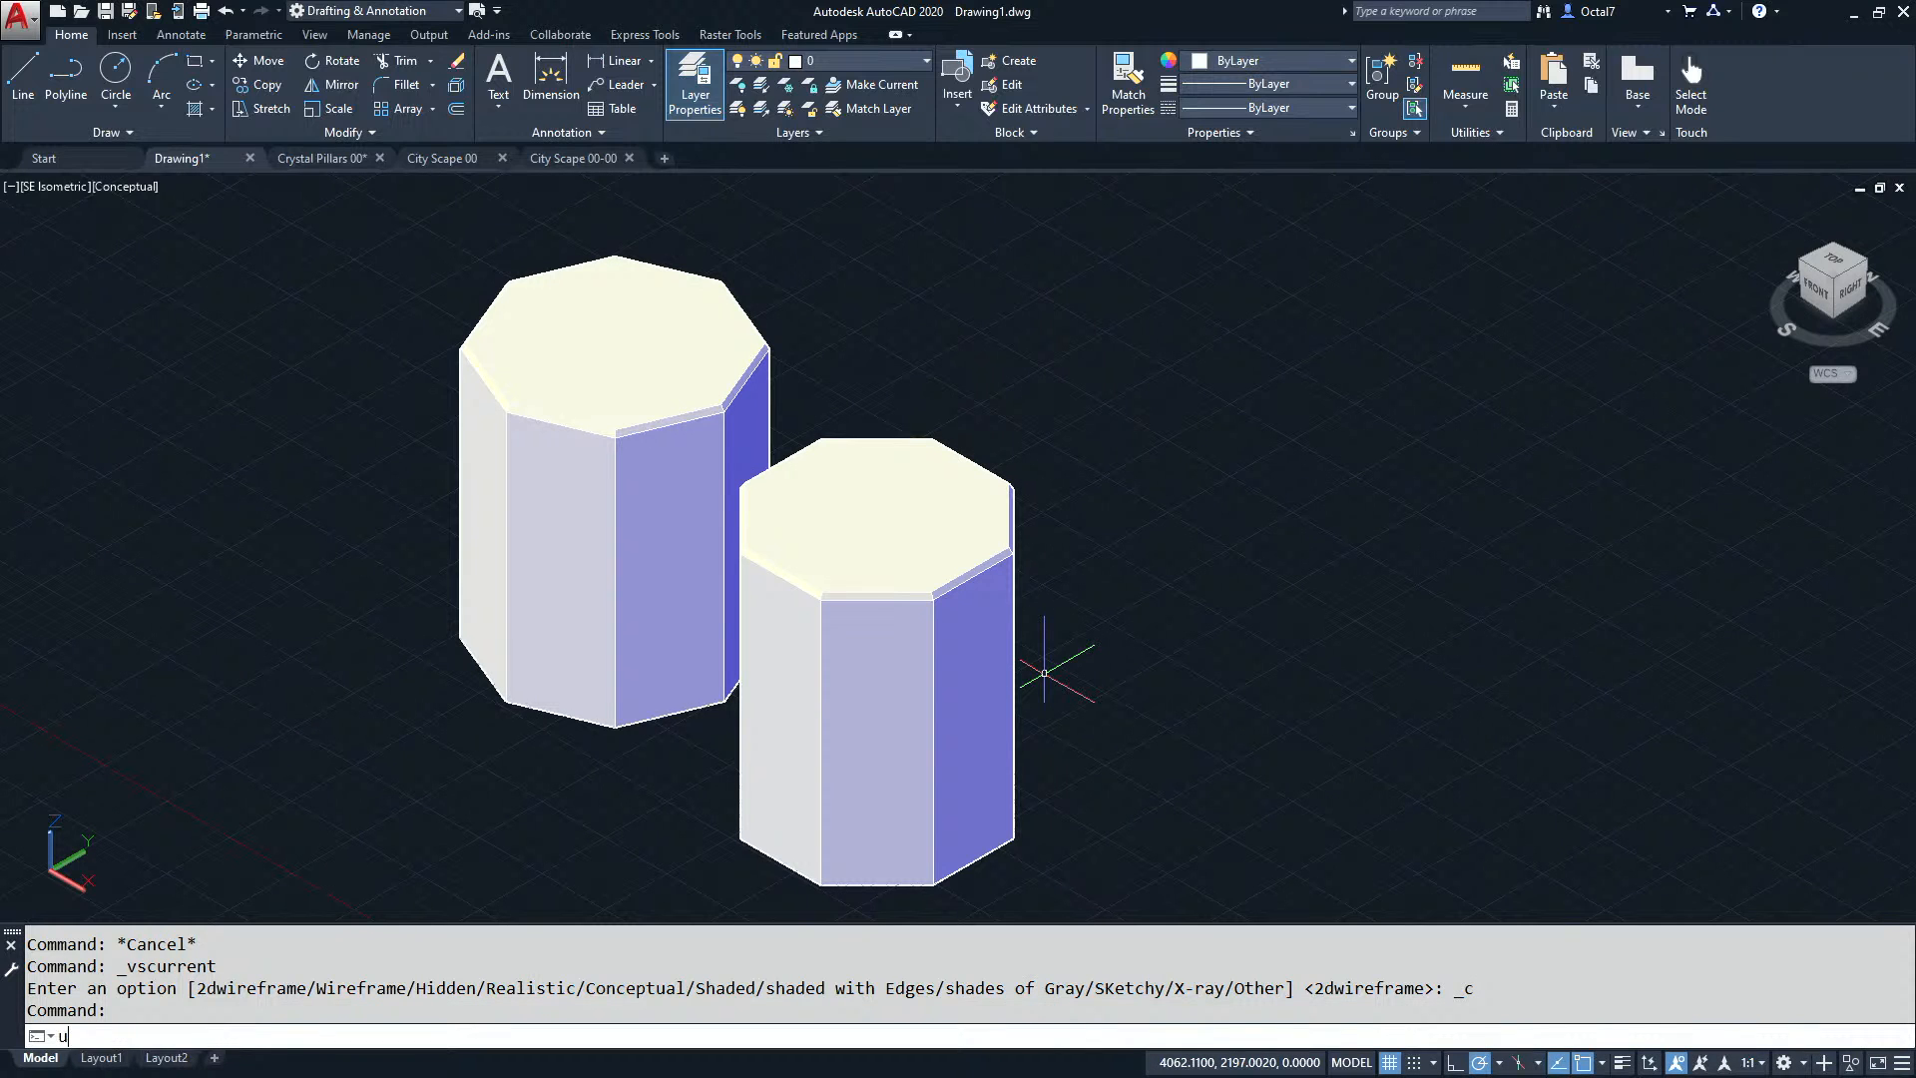
Undo the visual style change and the GREEBLEEXTRUDE extrusion, back to the two flat octagons.
key("ctrl+z")
key("ctrl+z")
key("ctrl+z")
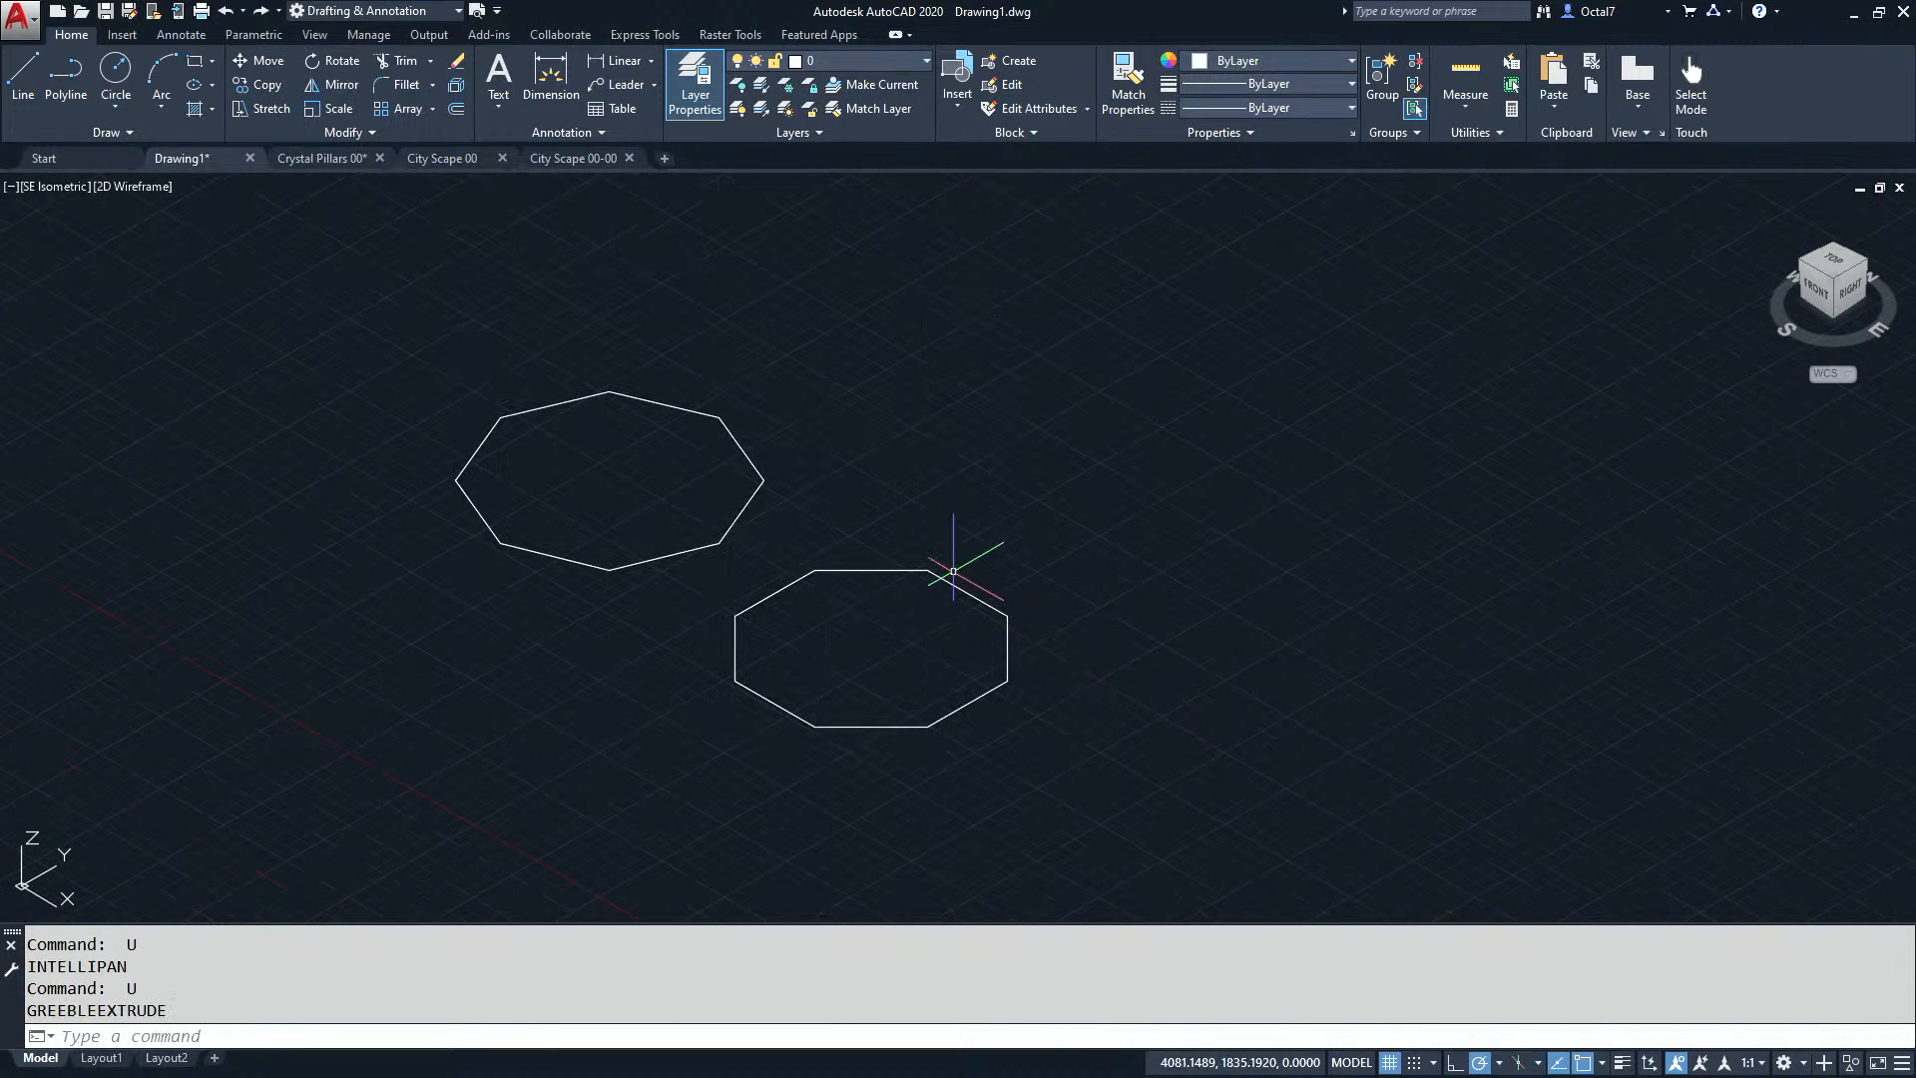
Set the viewport's visual style to Conceptual for the two flat octagons.
left_click(134, 190)
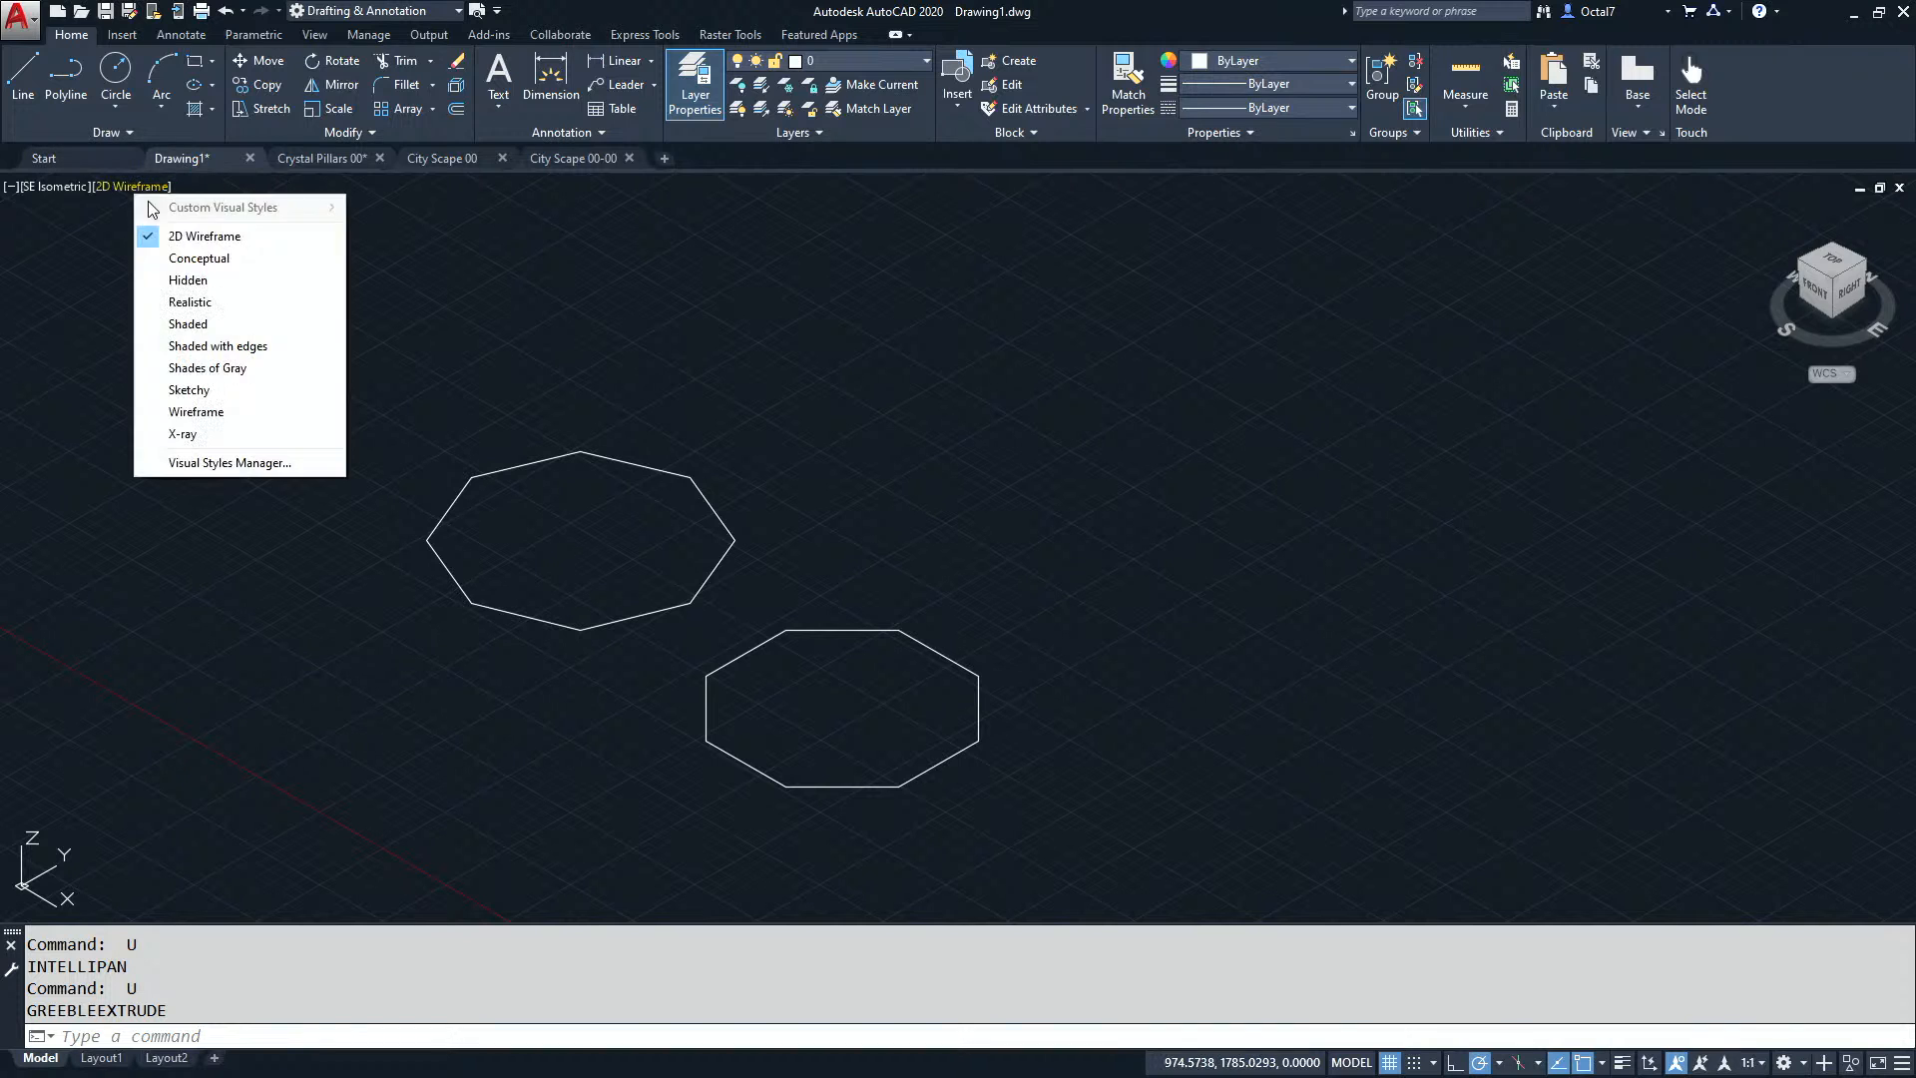
left_click(190, 258)
middle_click_drag(919, 566, 925, 584)
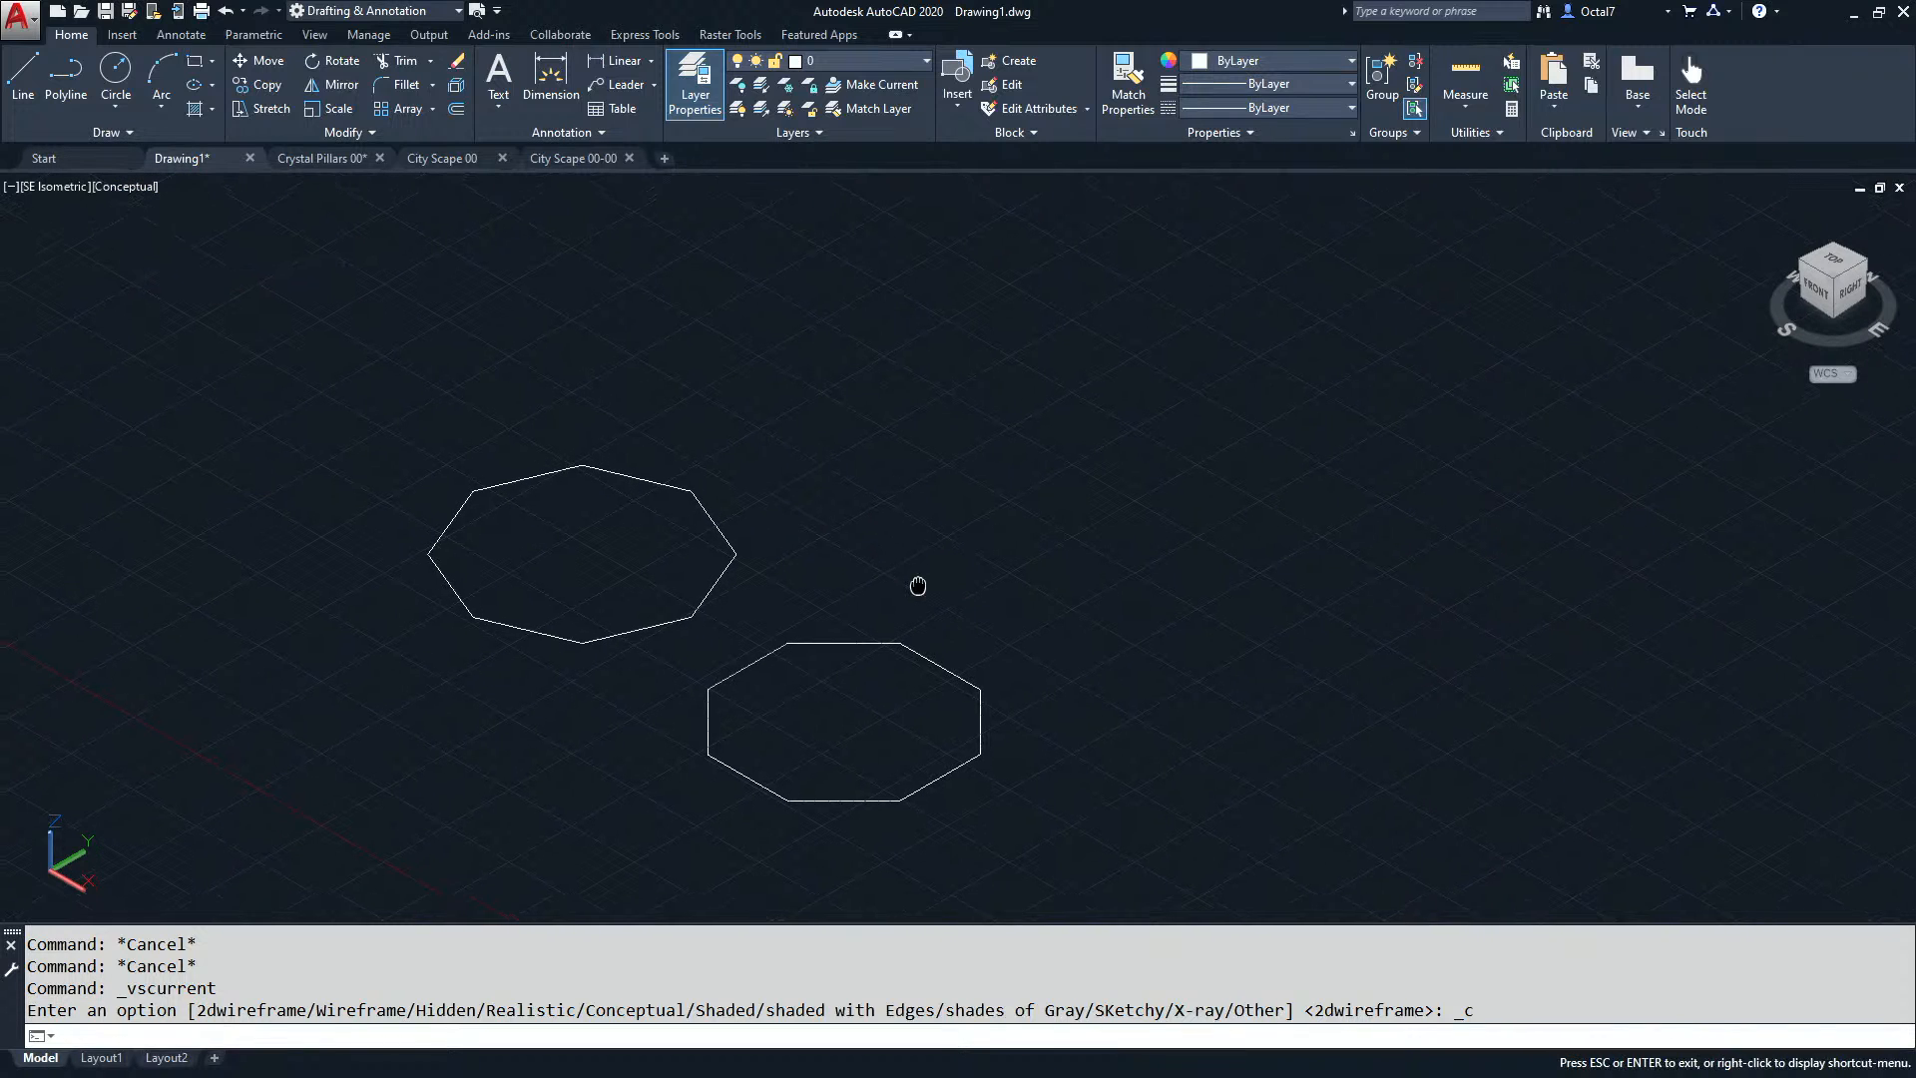
type("greeble")
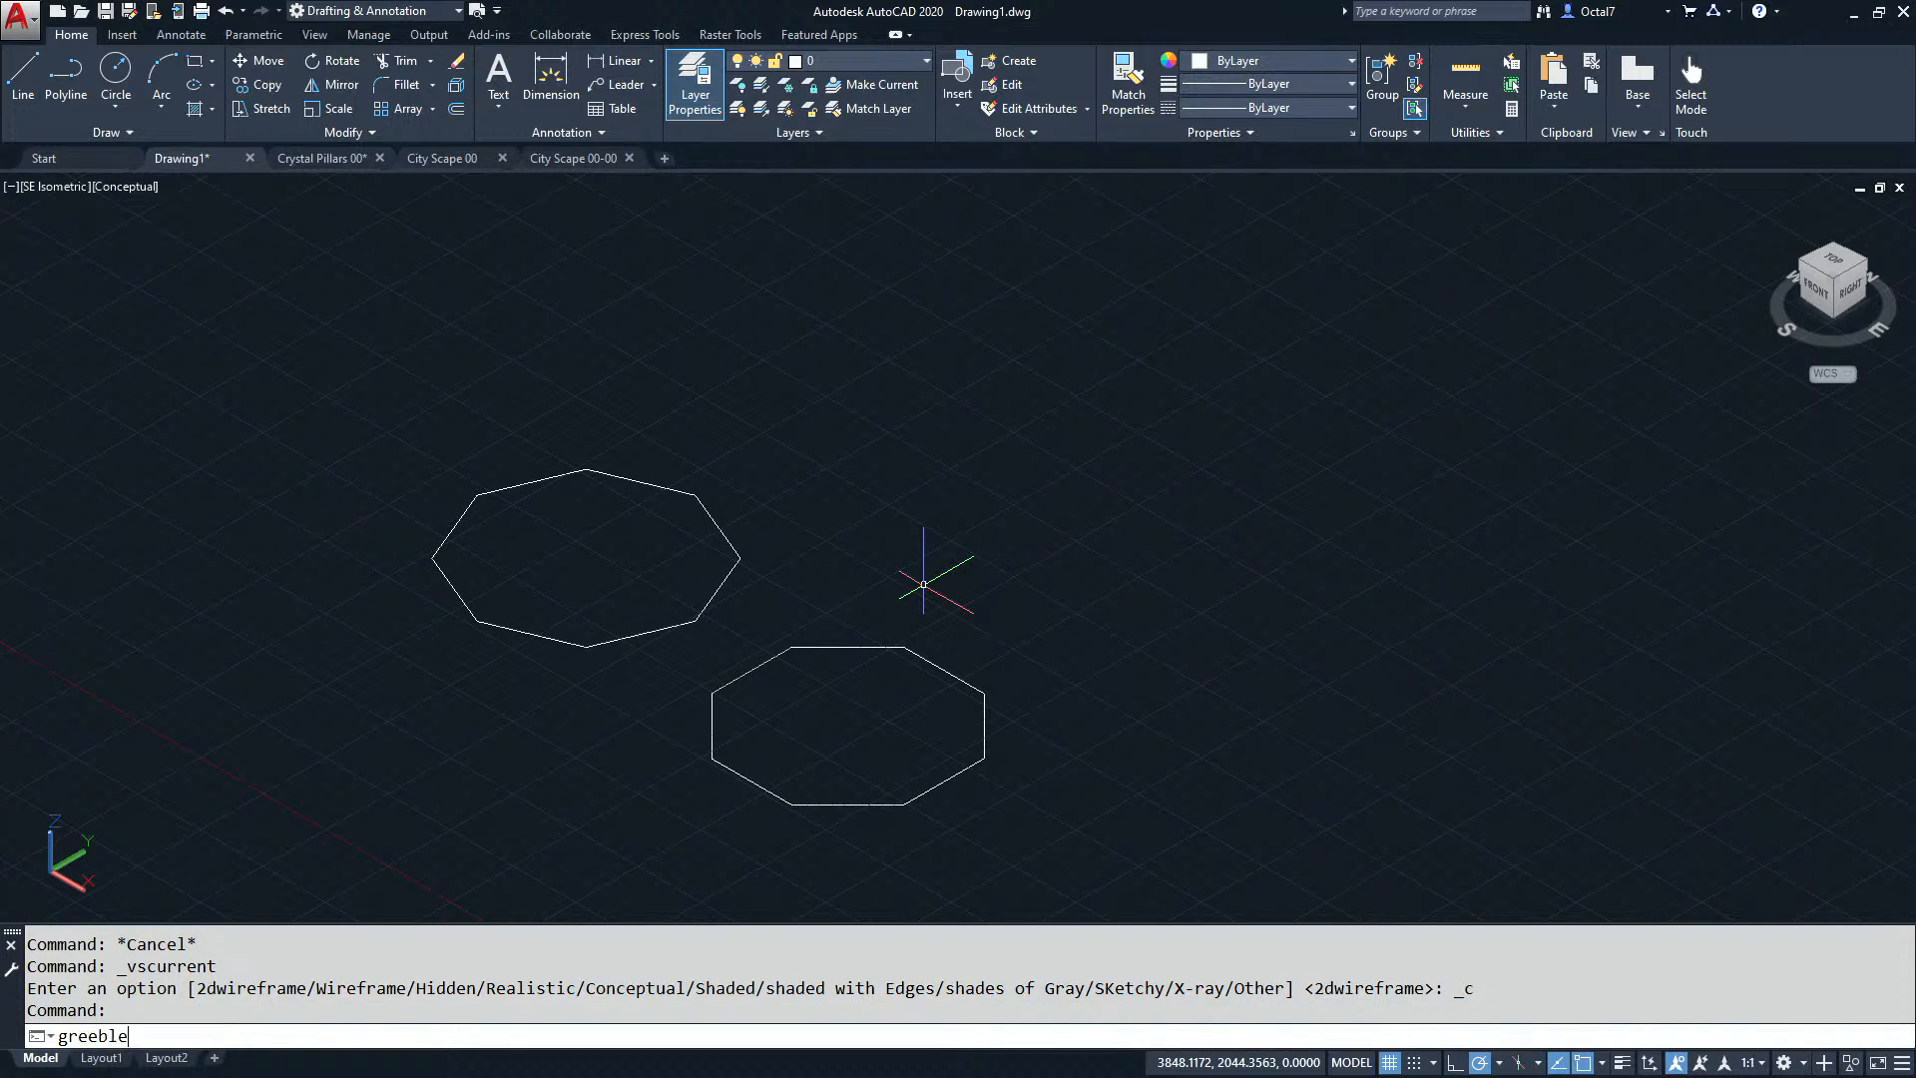
key("Return")
left_click(1025, 458)
left_click(431, 806)
key("Return")
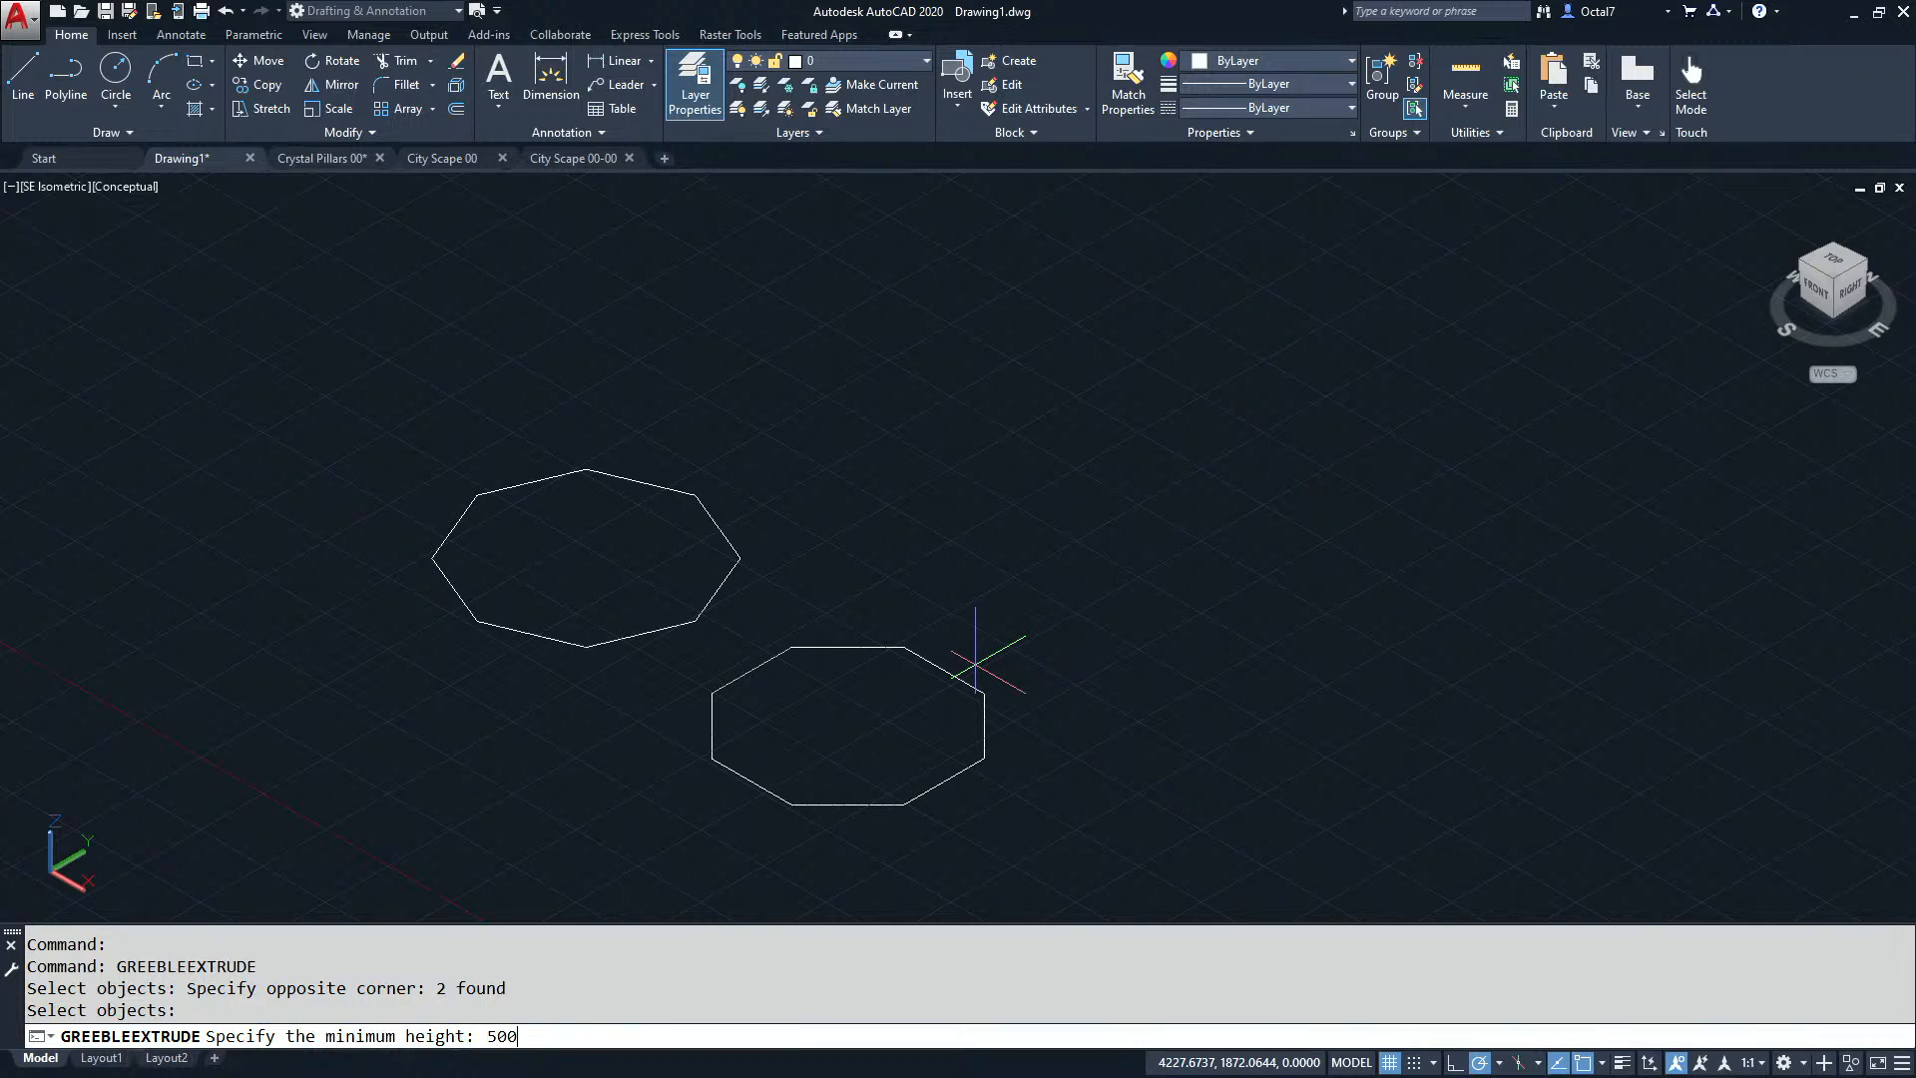
key("Return")
type("100")
key("Return")
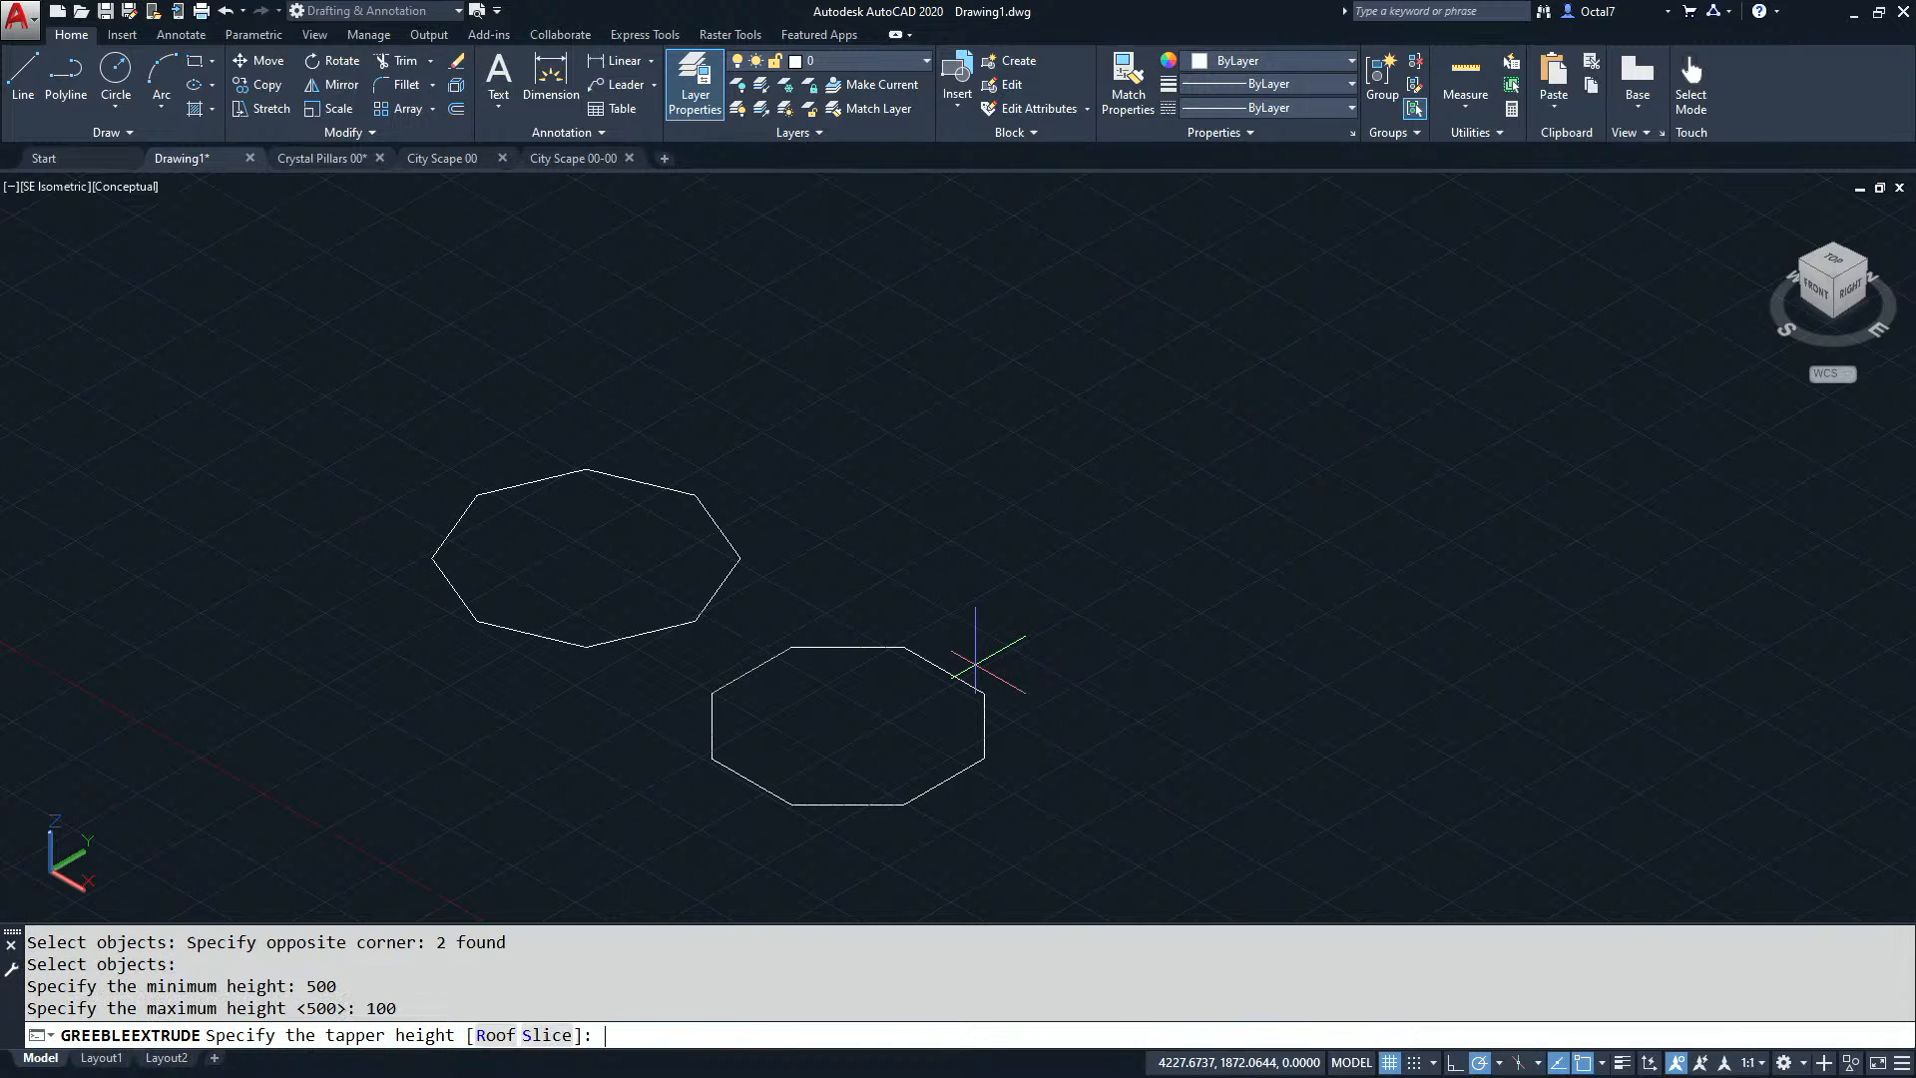
key("Escape")
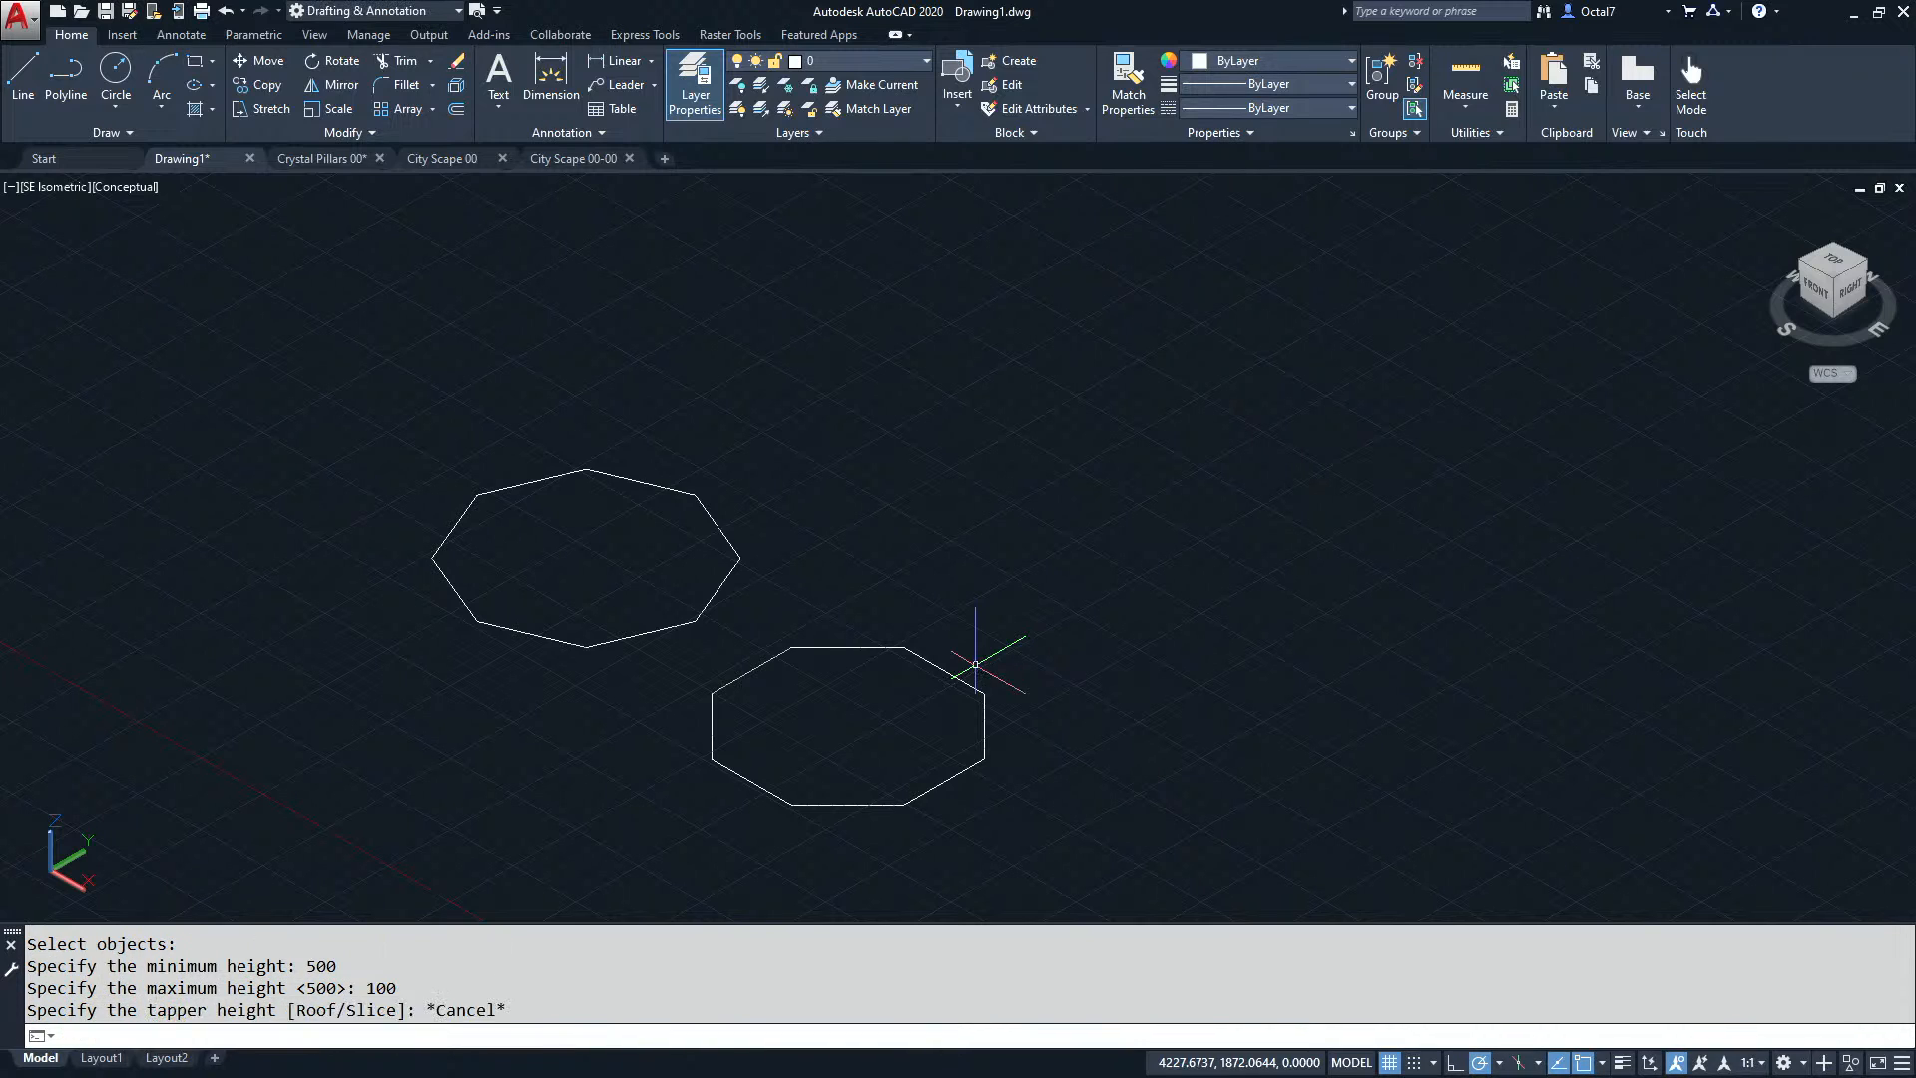
Extrude both octagons with GREEBLEEXTRUDE, using a minimum height of 500, a maximum height of 1000 and a taper height of 100.
key("Return")
key("Return")
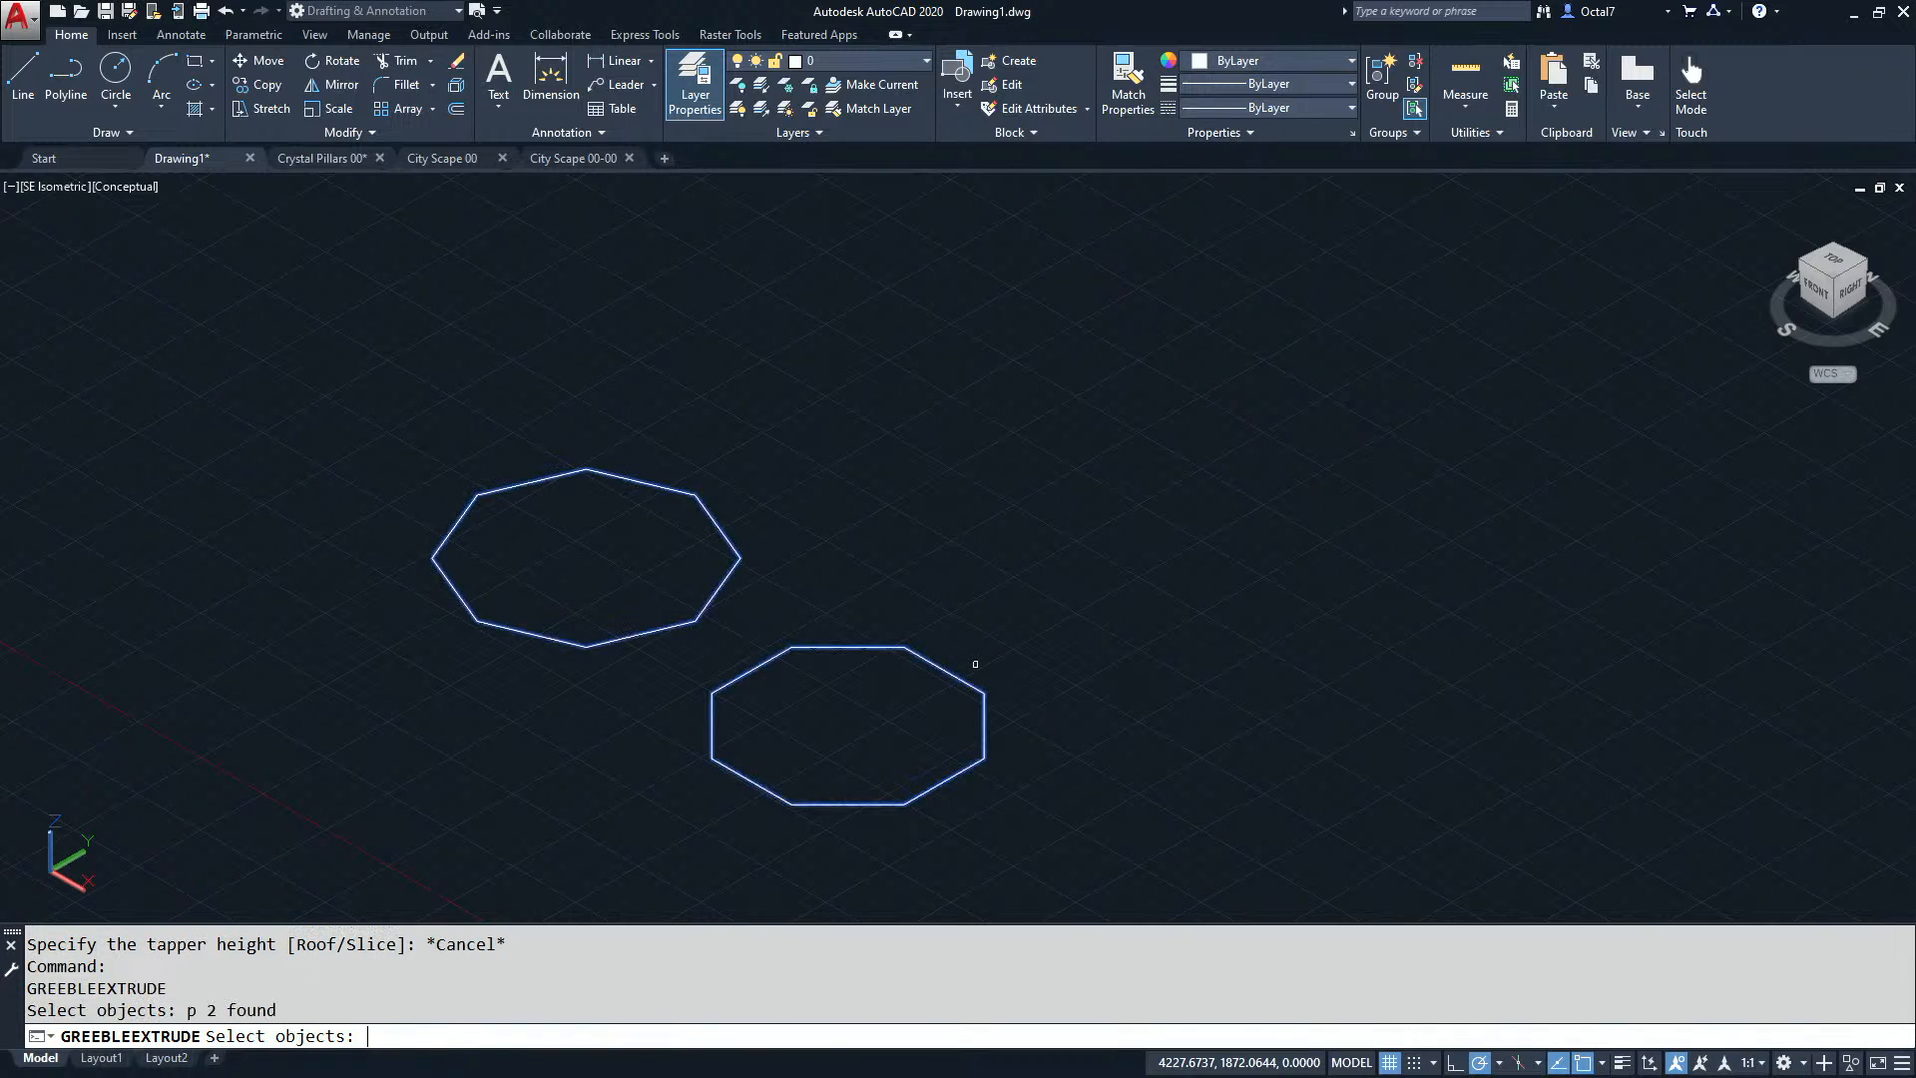
key("Return")
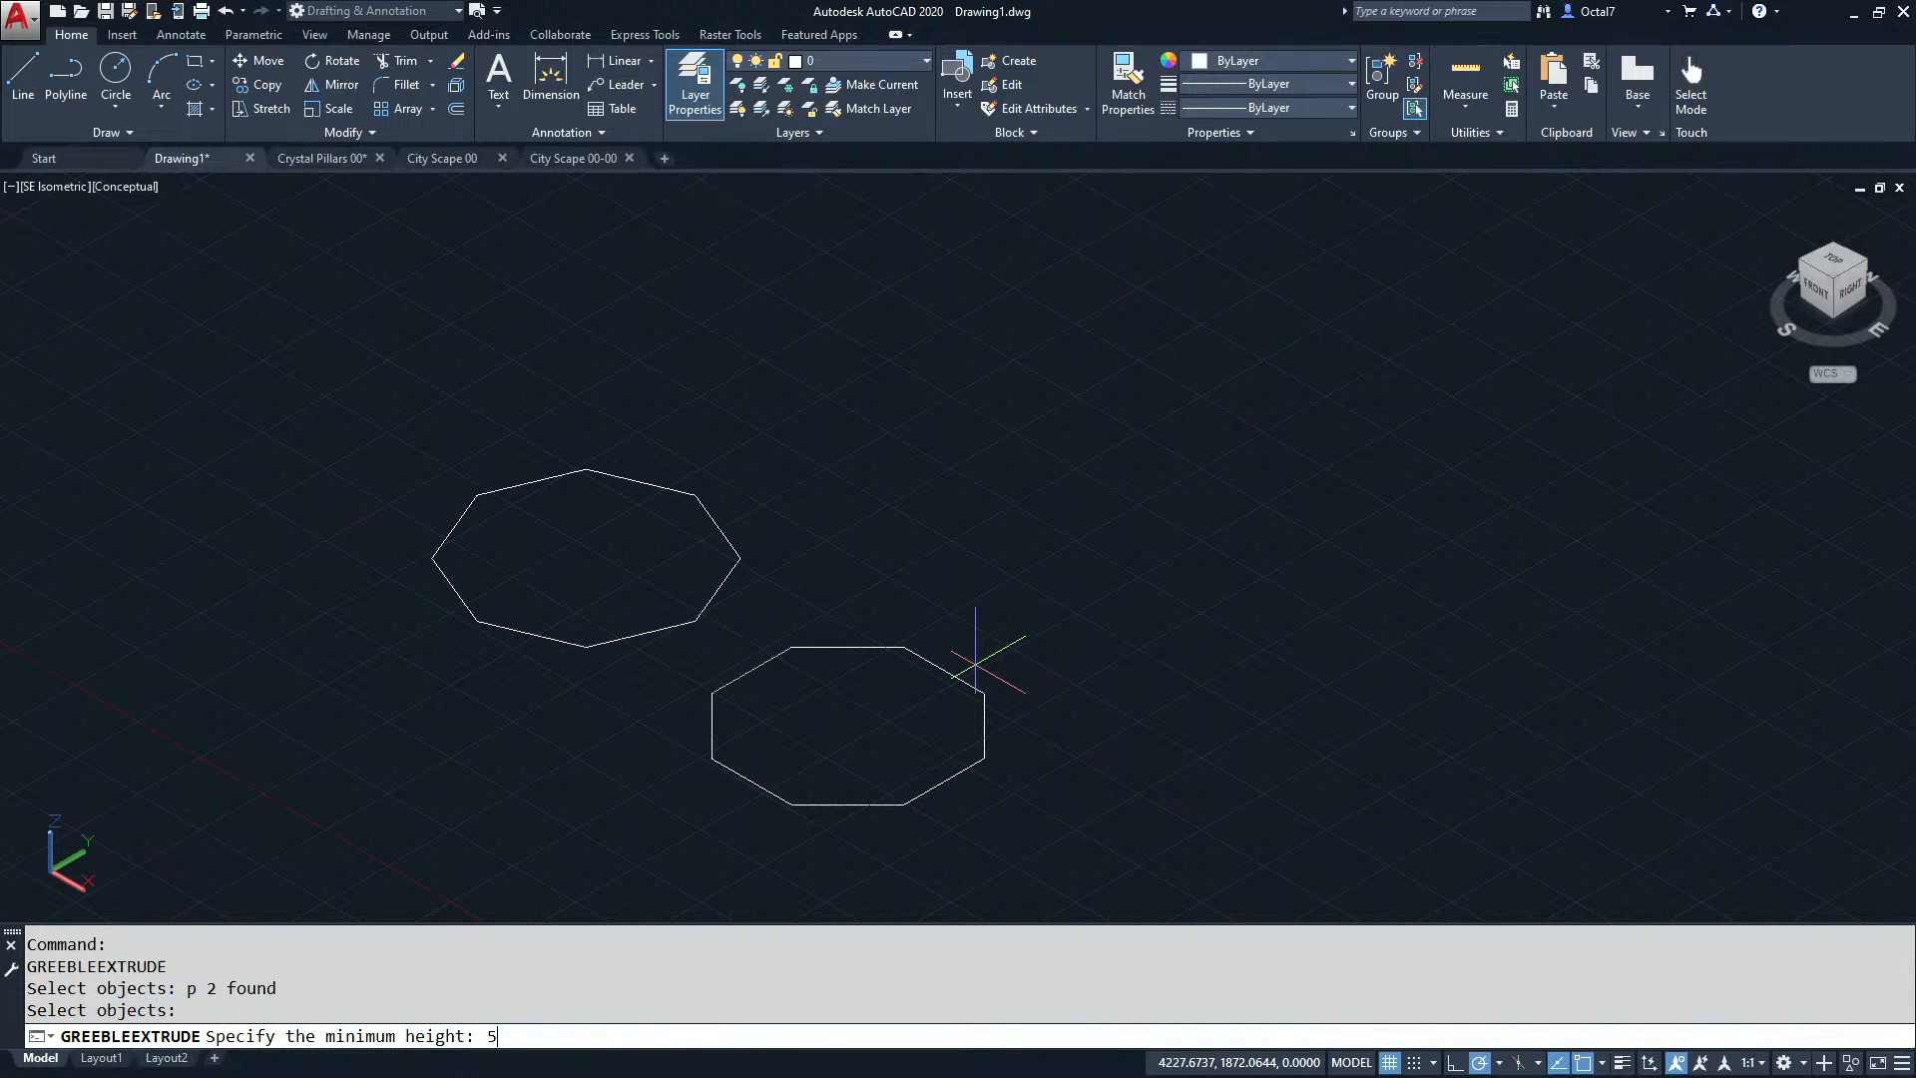
key("Return")
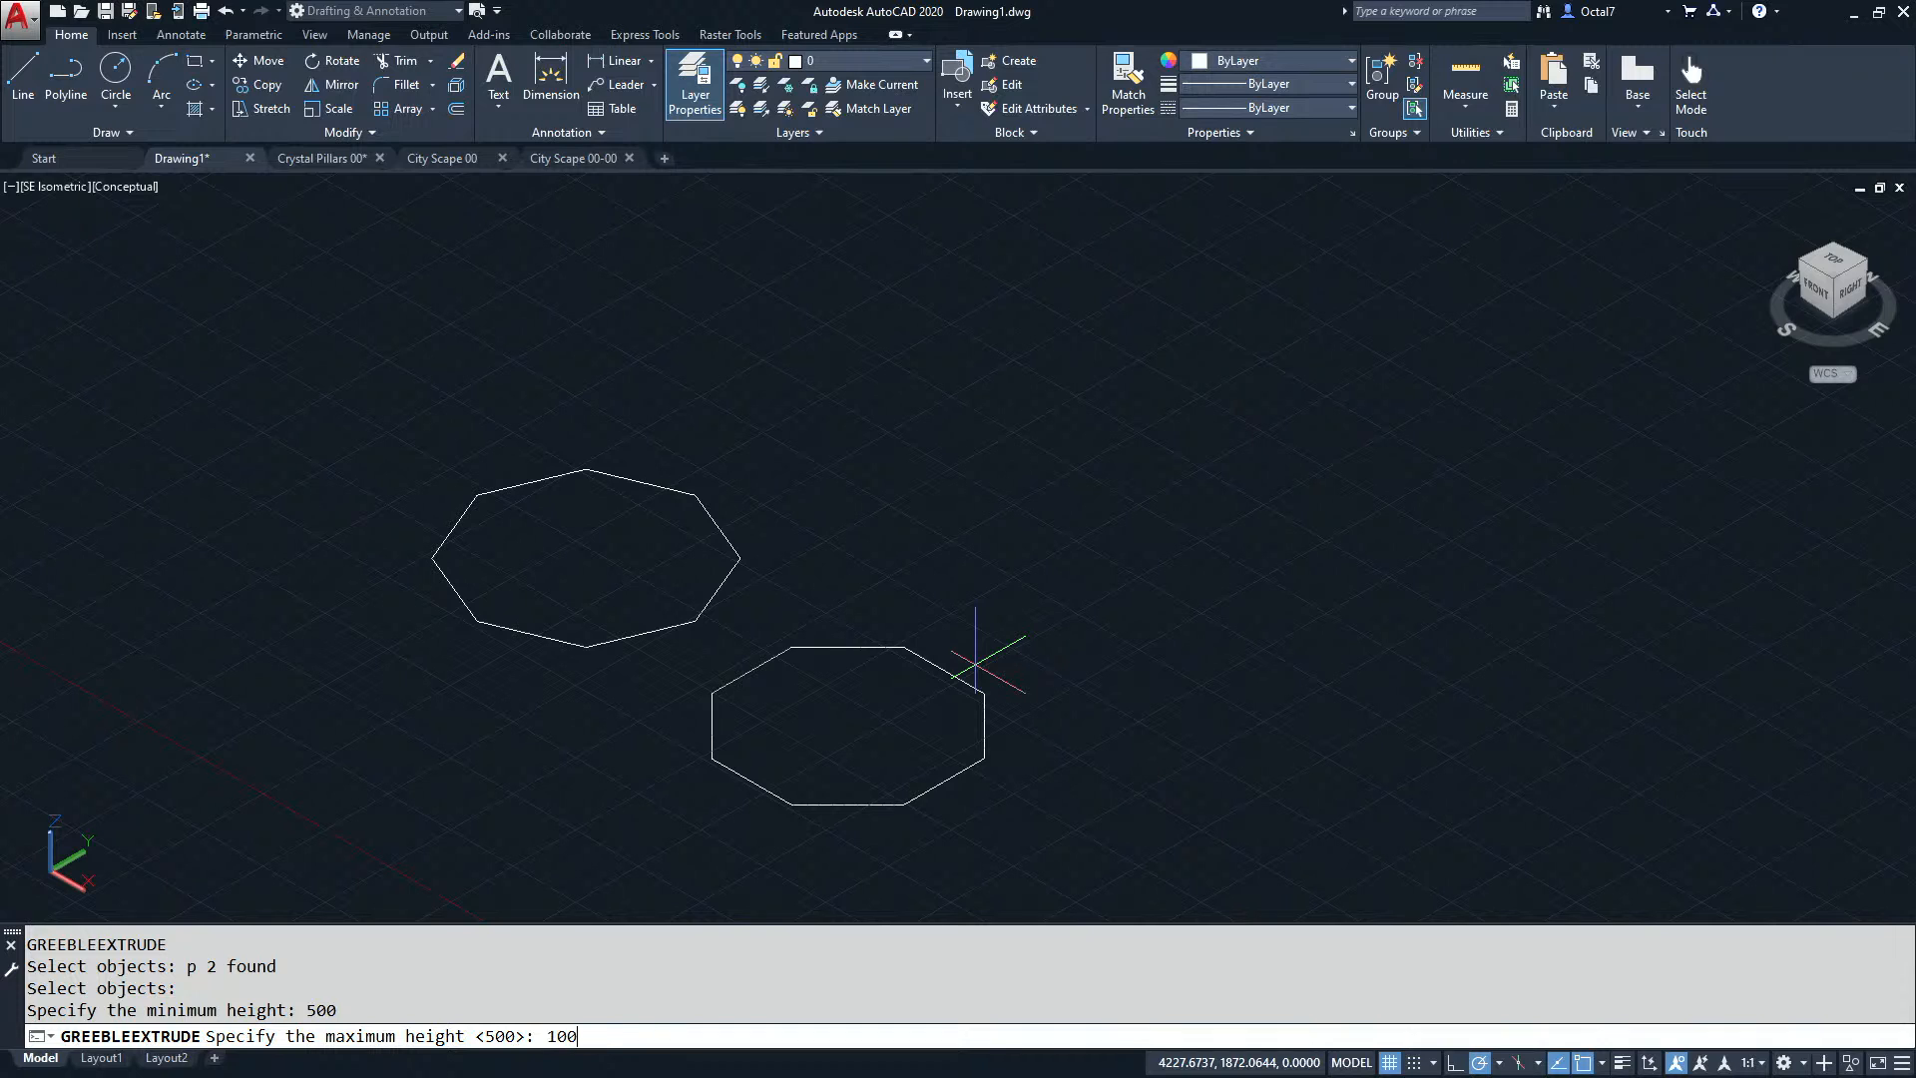
key("Return")
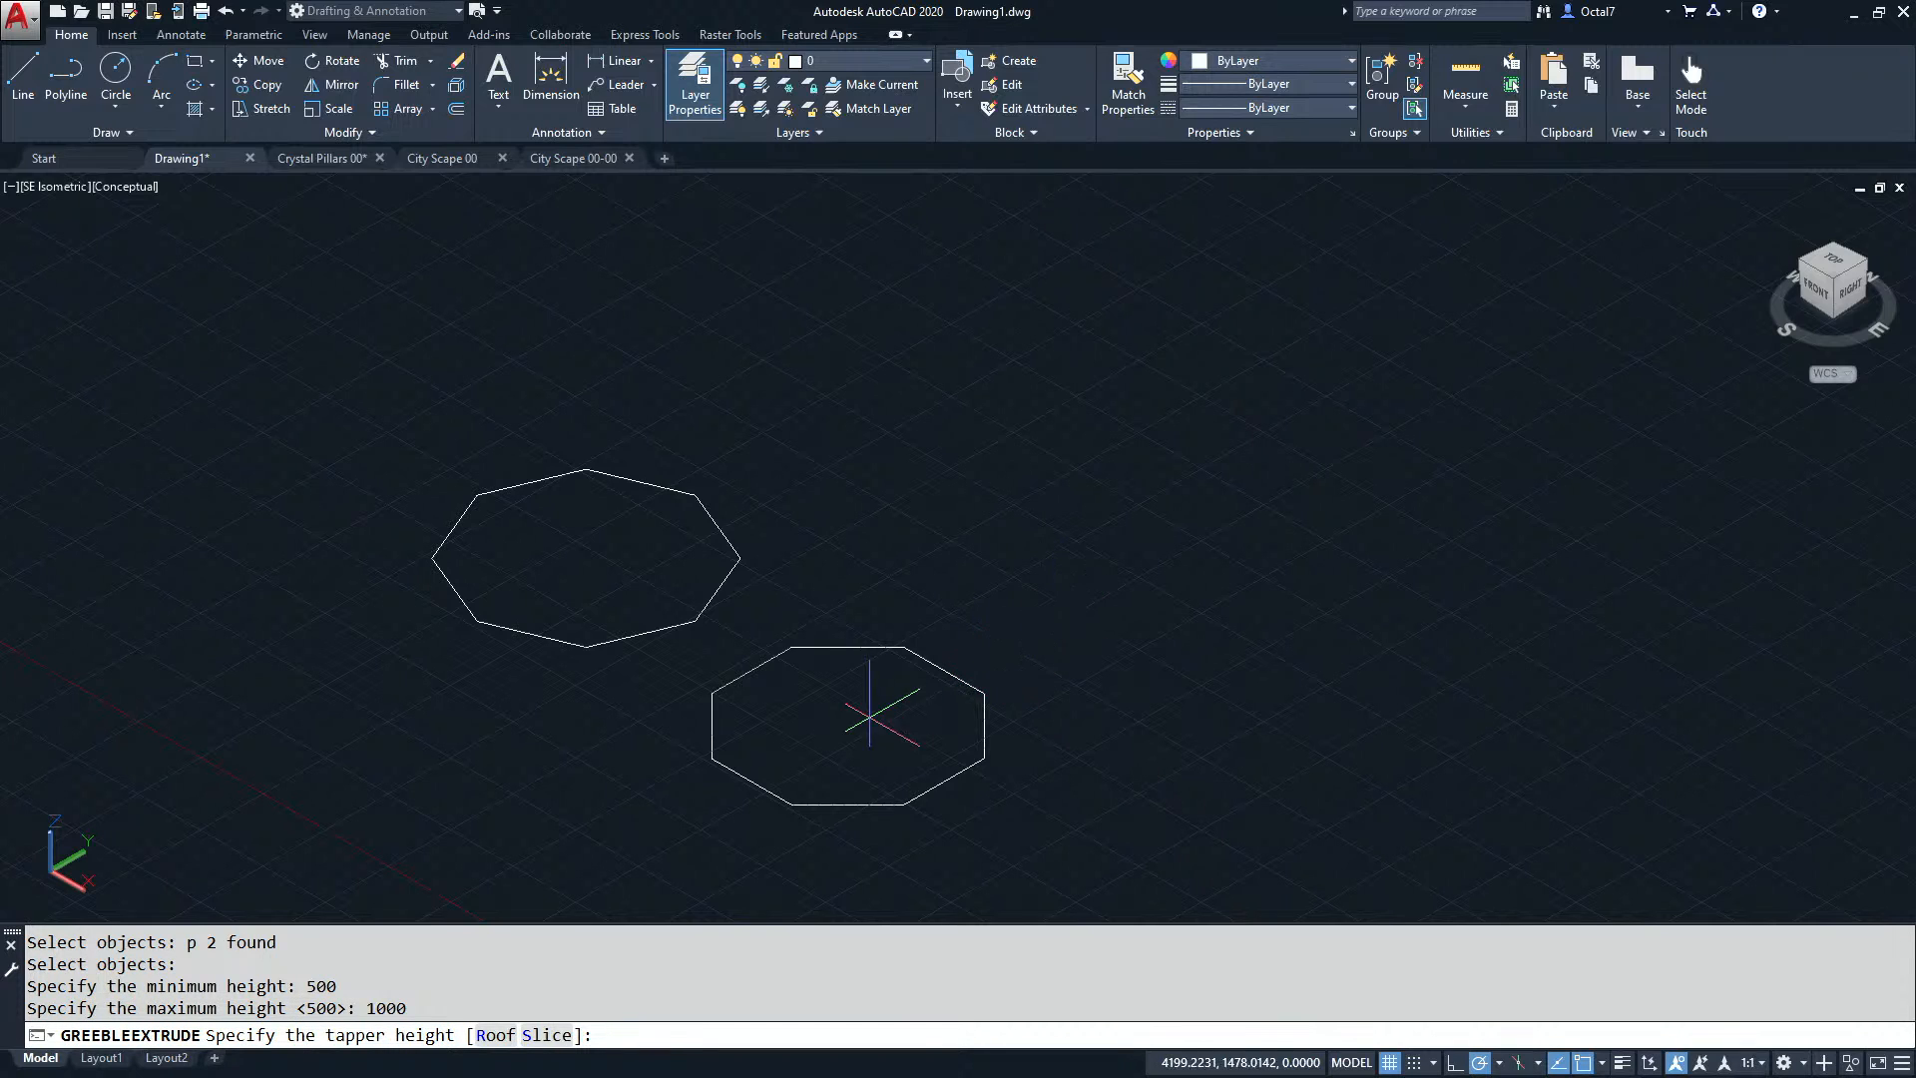
type("100")
key("Return")
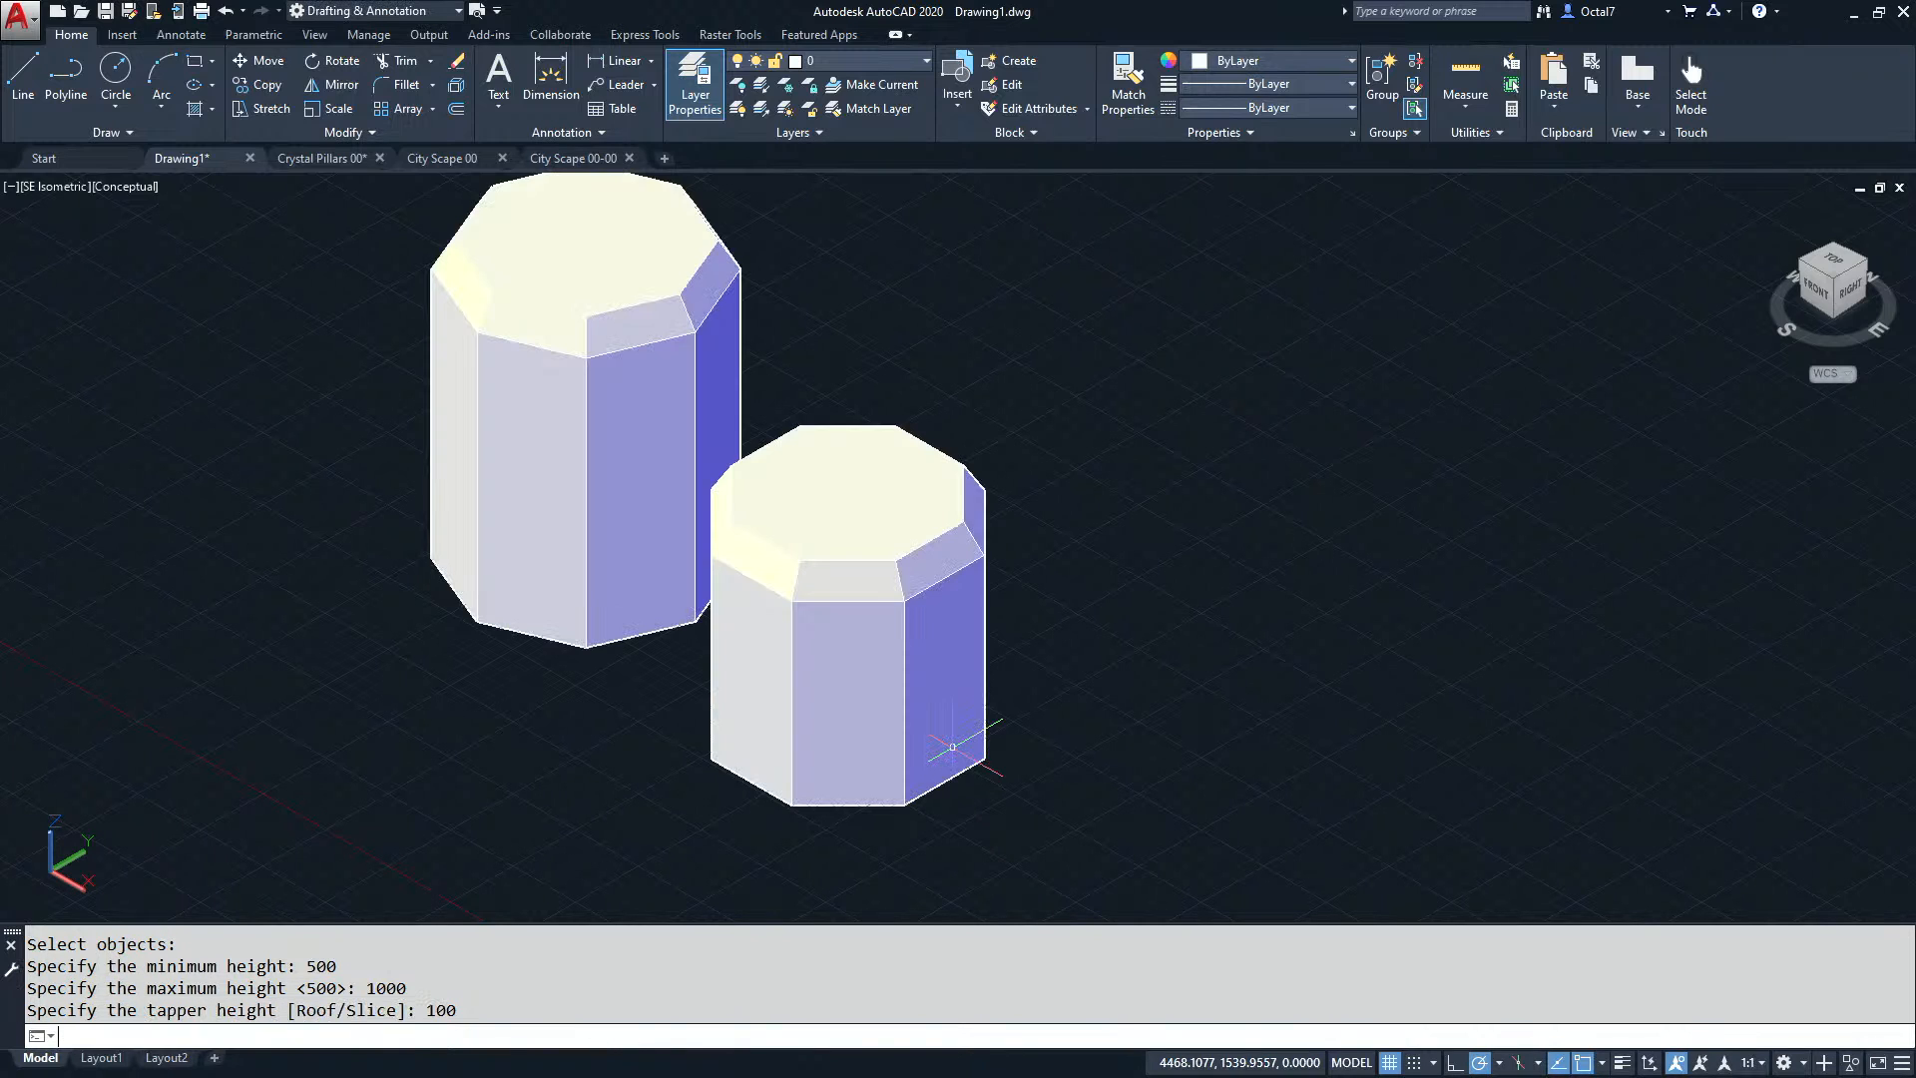
middle_click_drag(969, 494, 988, 555)
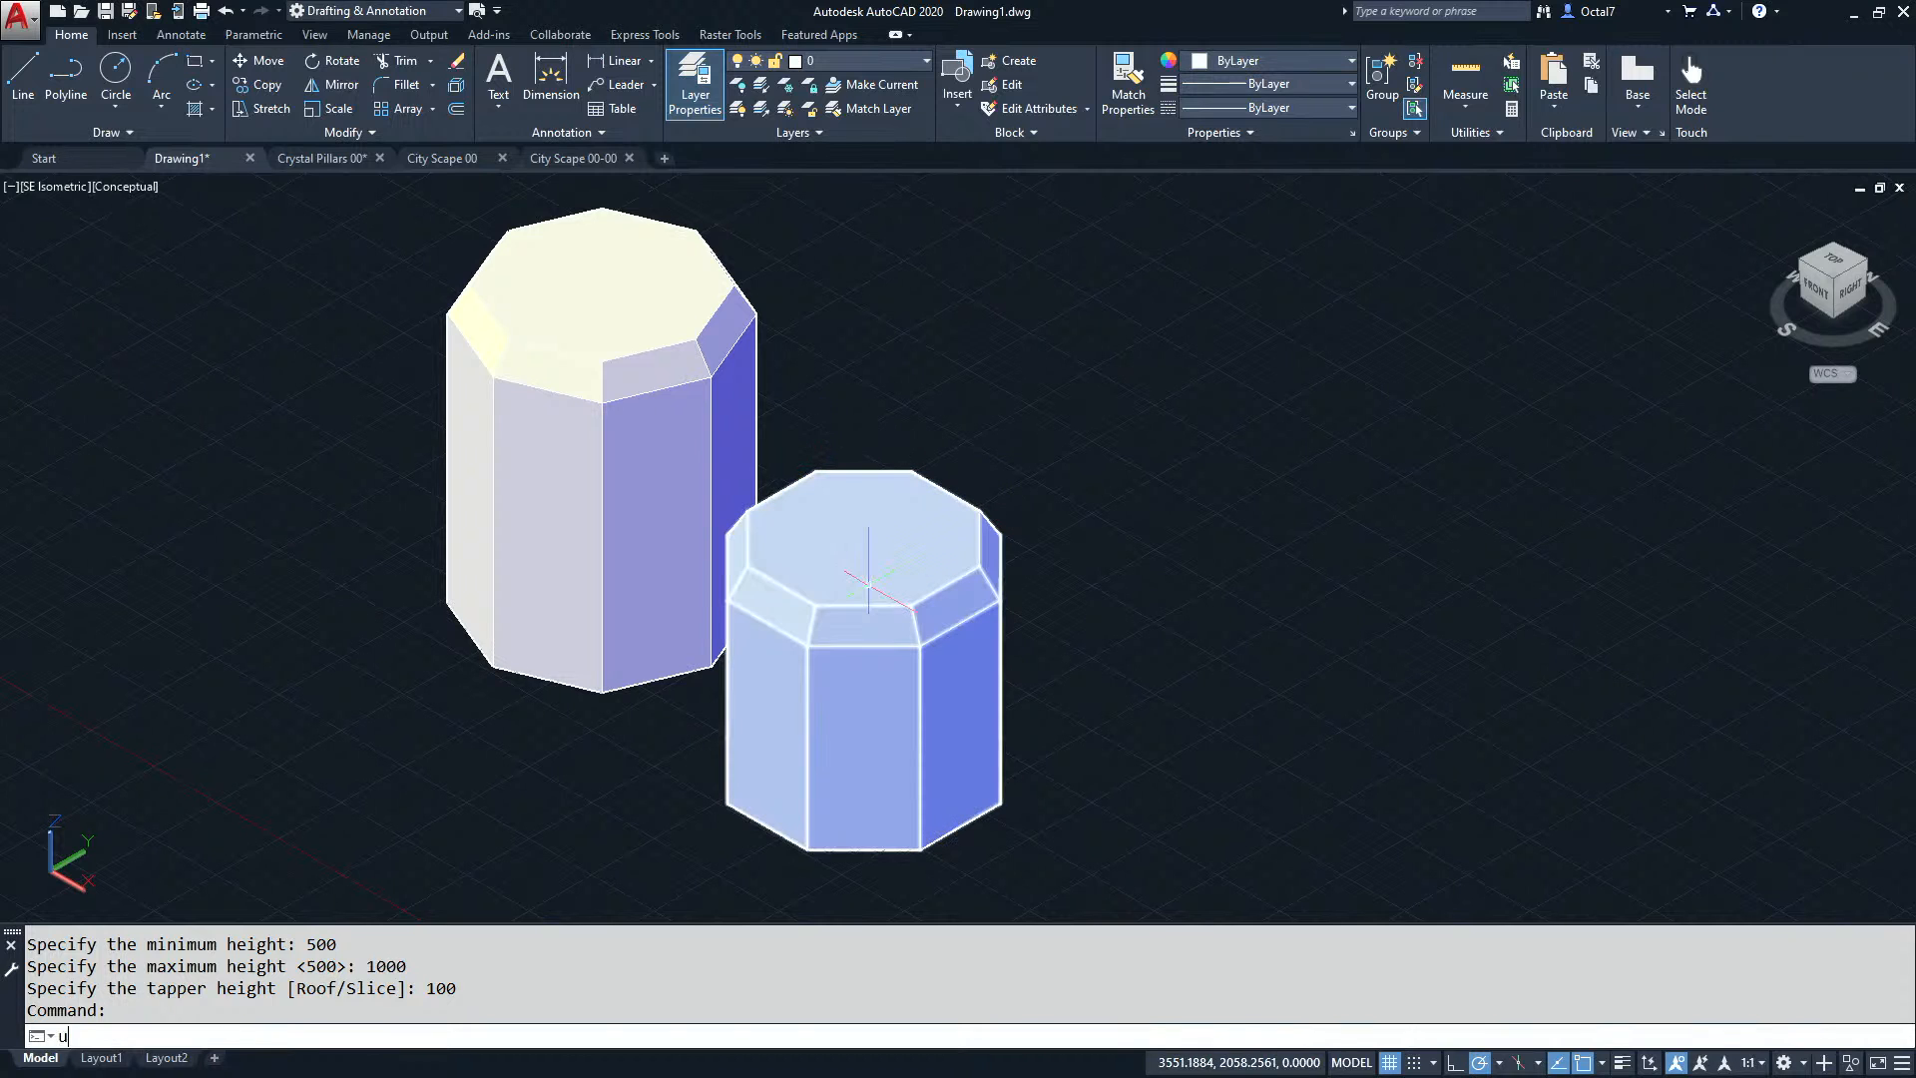
Undo the view pan and the tapered GREEBLEEXTRUDE extrusion, back to the two flat octagons.
type("U")
key("Return")
type("U")
key("Return")
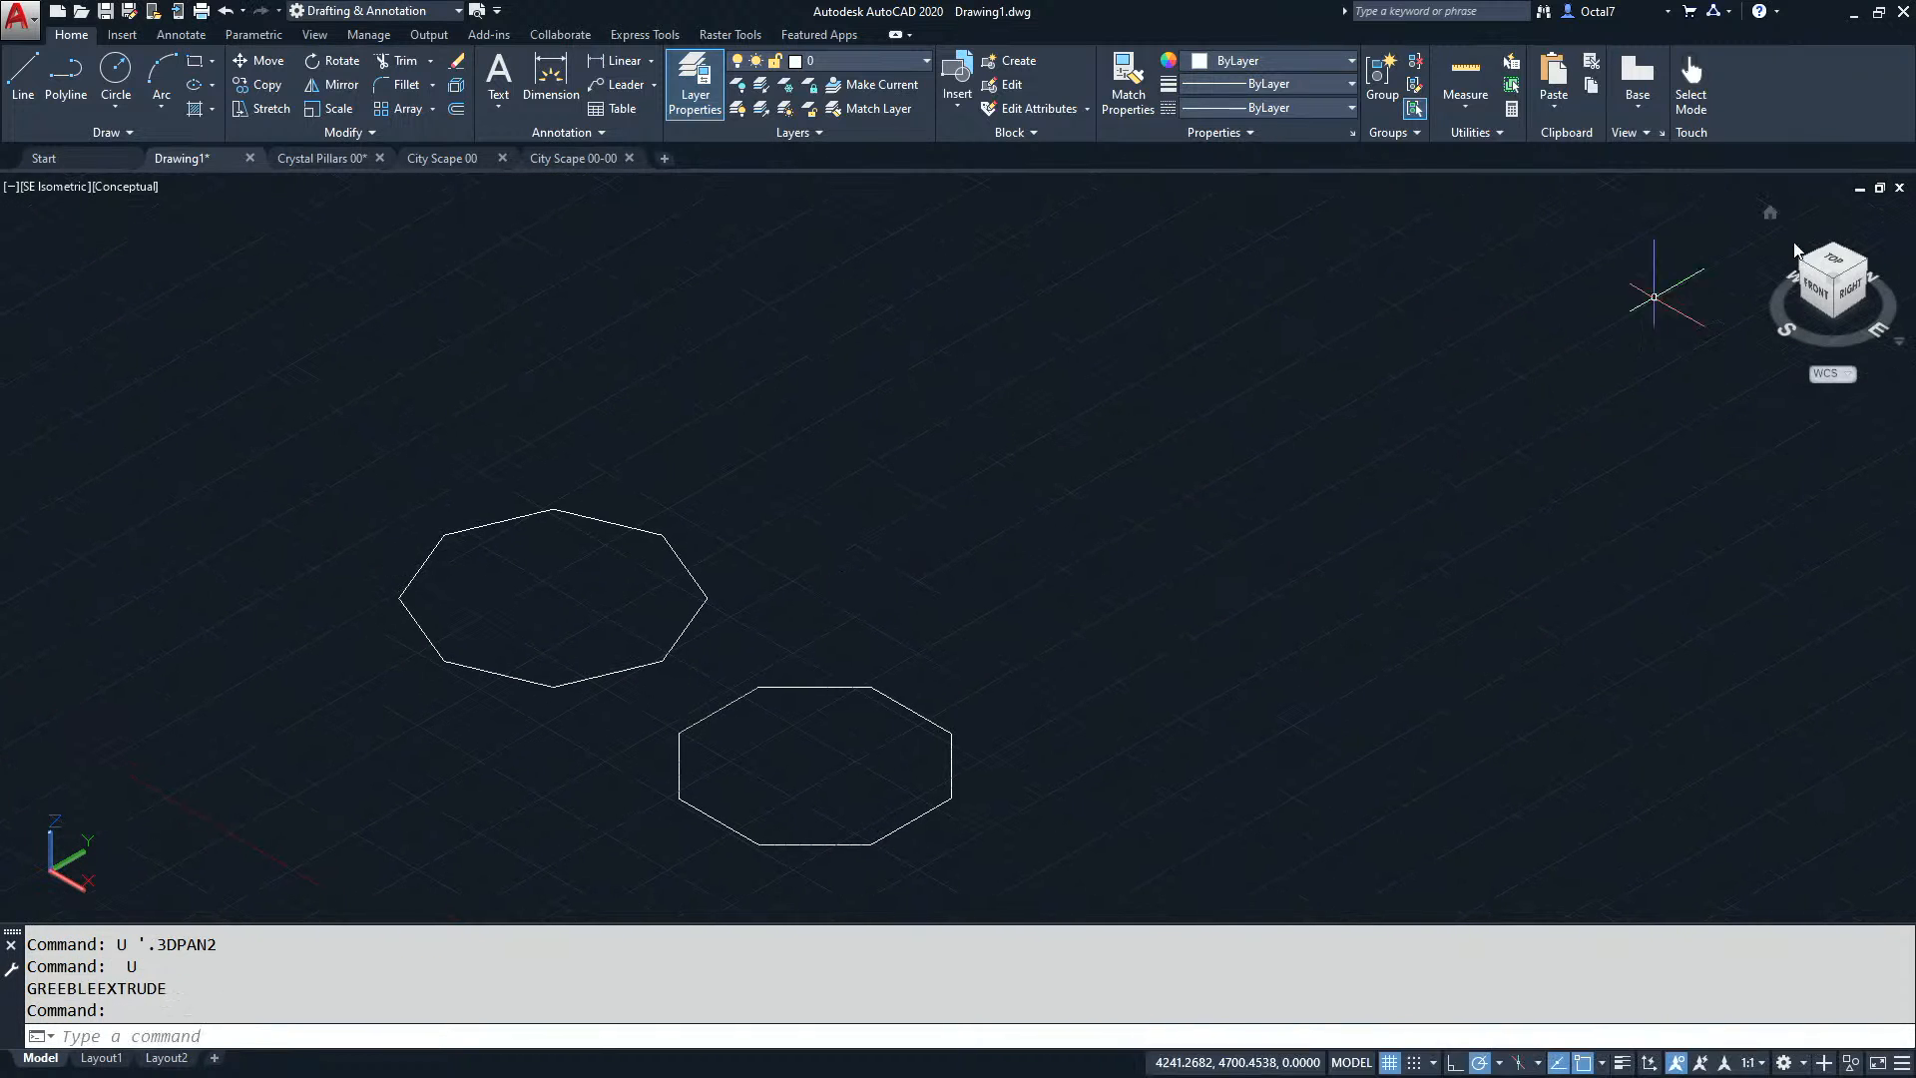
In the Top view, draw a rectangle about 1690 by 570 units above and to the right of the octagons.
left_click(1834, 264)
middle_click_drag(1292, 415, 1095, 608)
key("Escape")
type("rec")
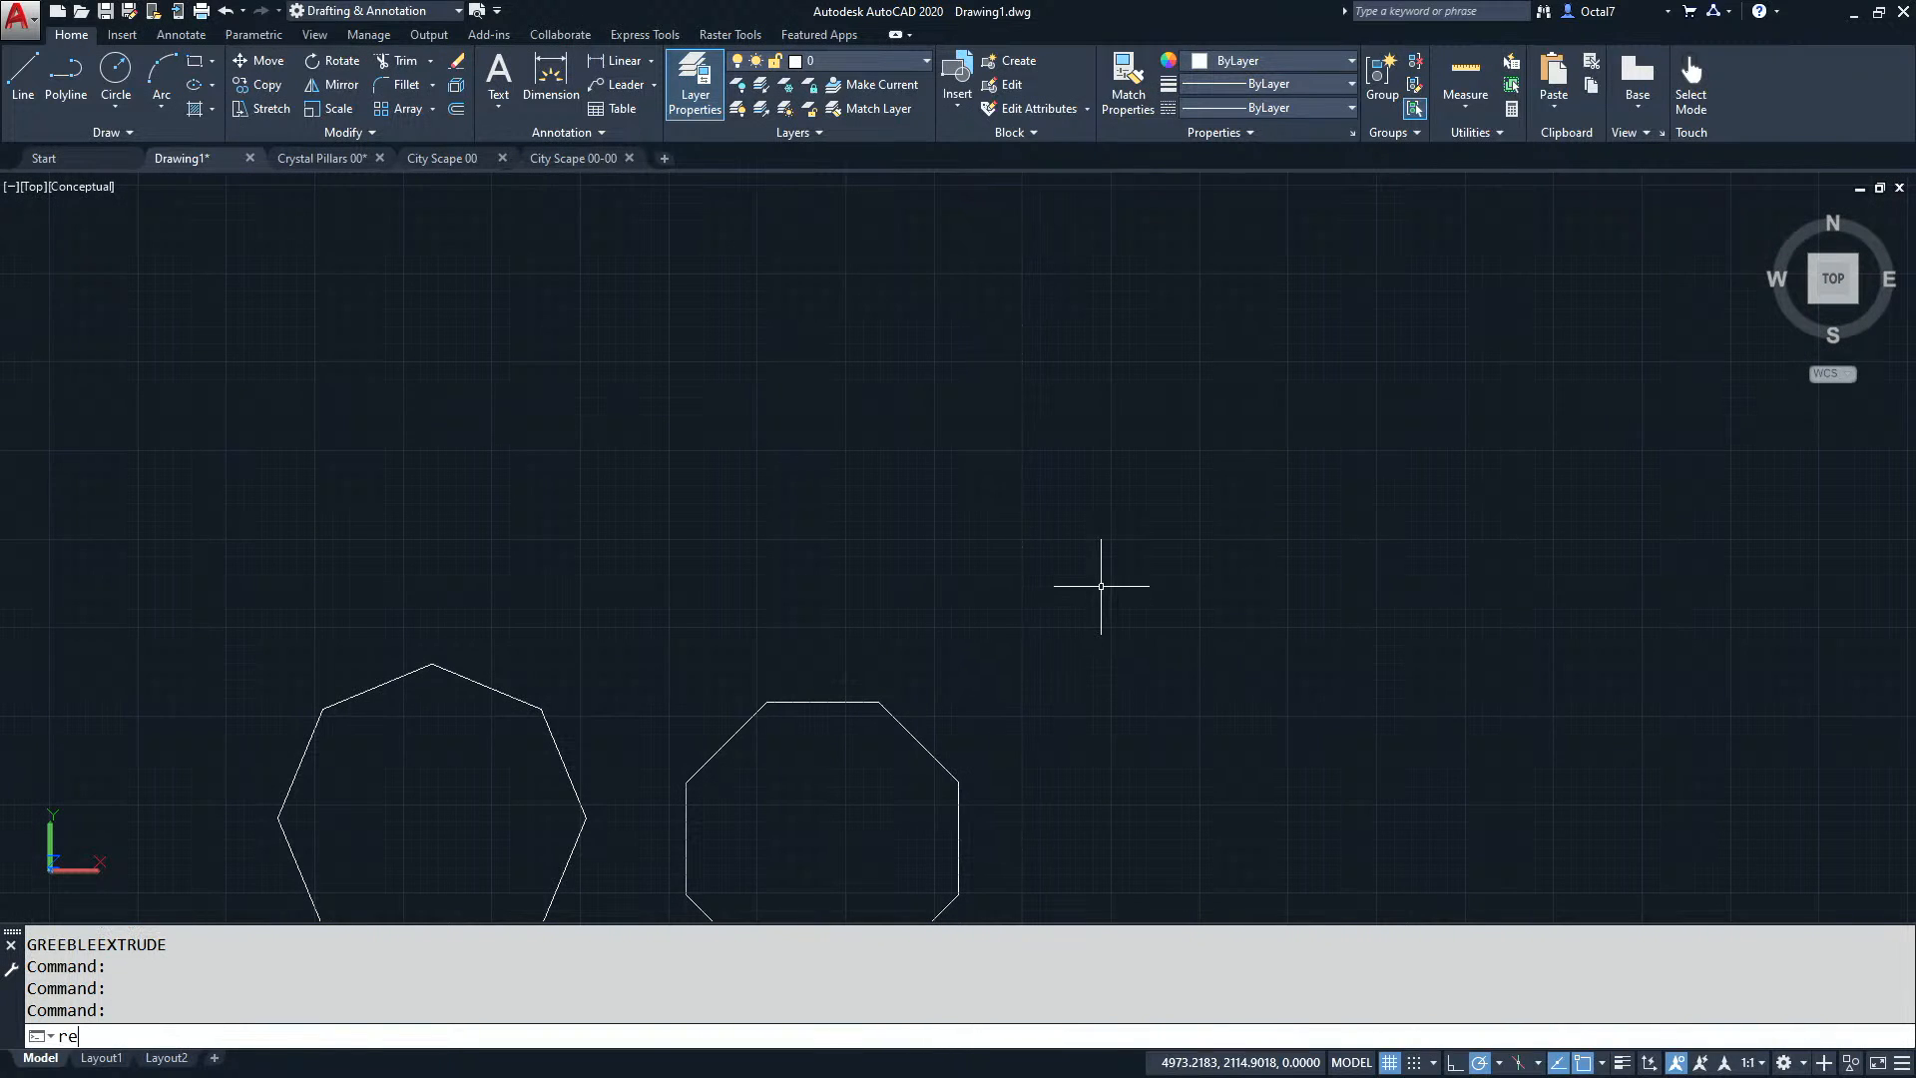
key("Return")
left_click(827, 373)
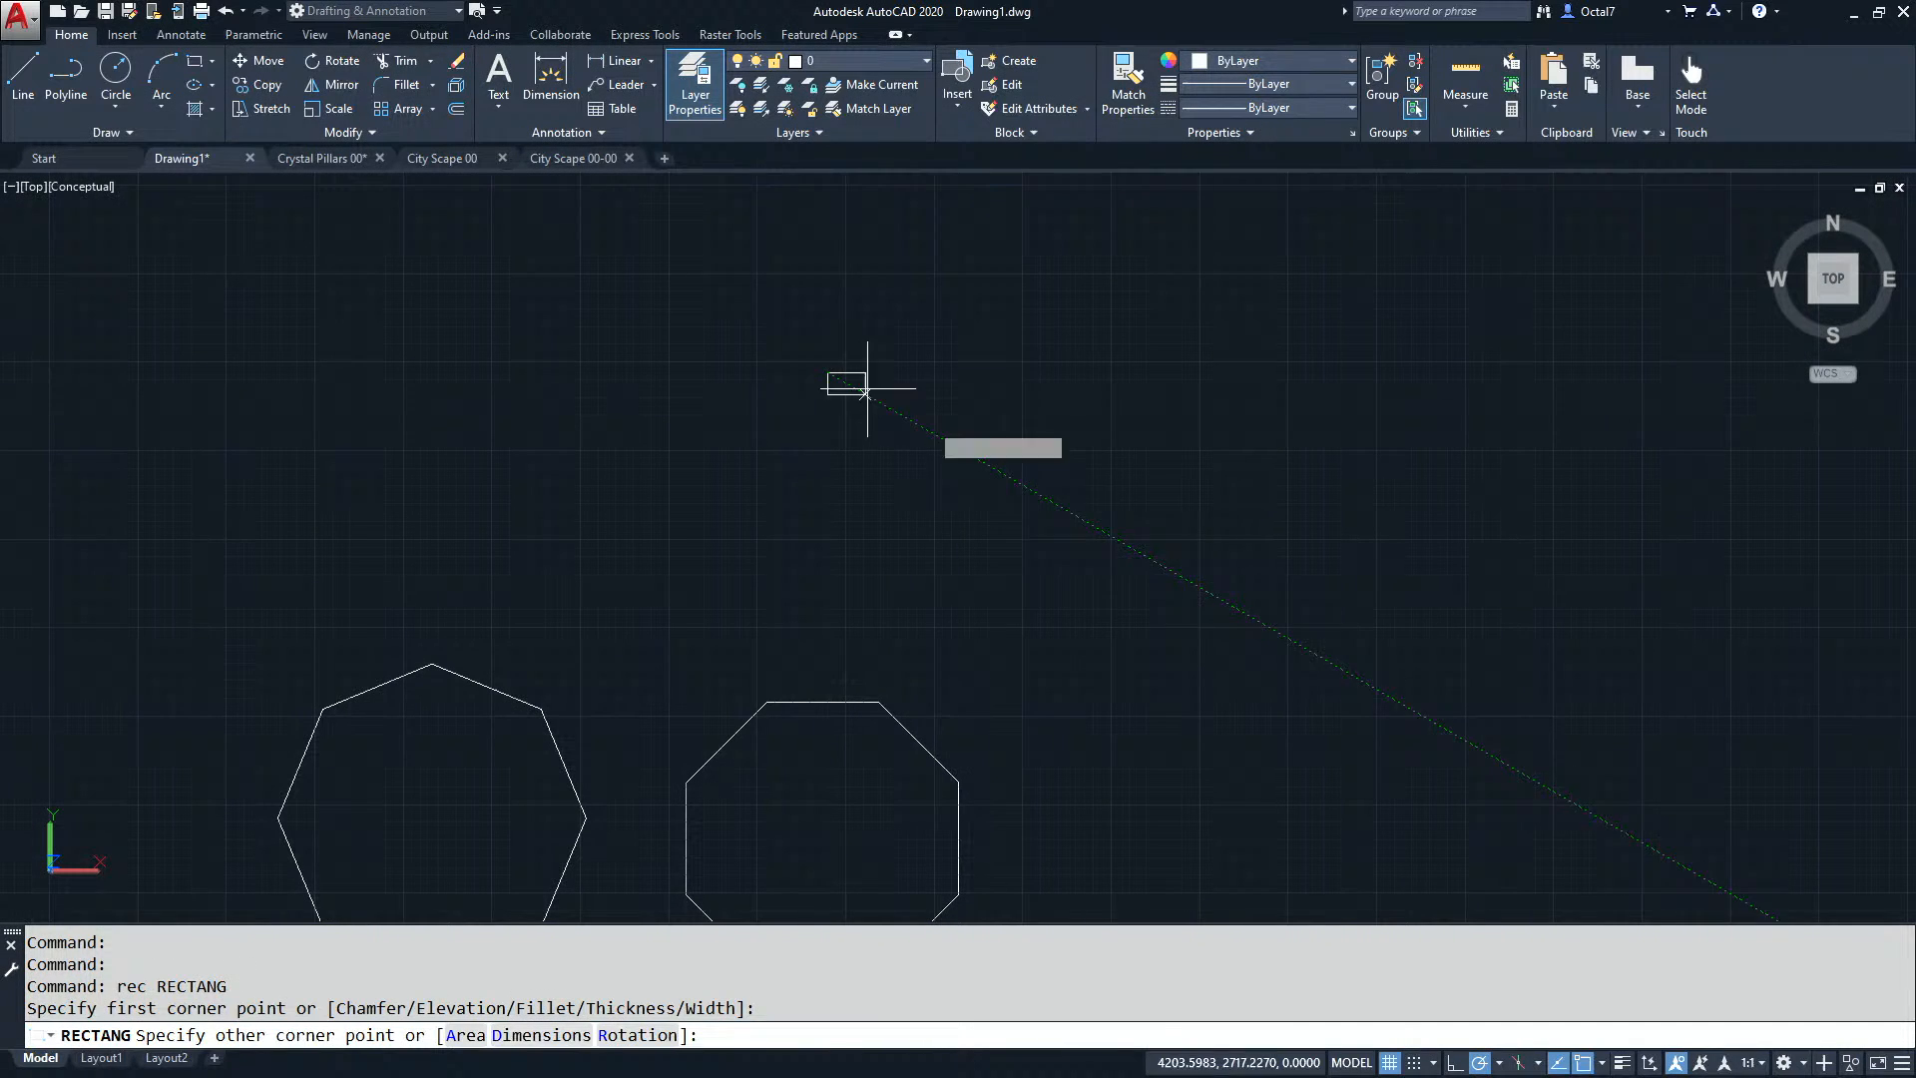
left_click(1427, 574)
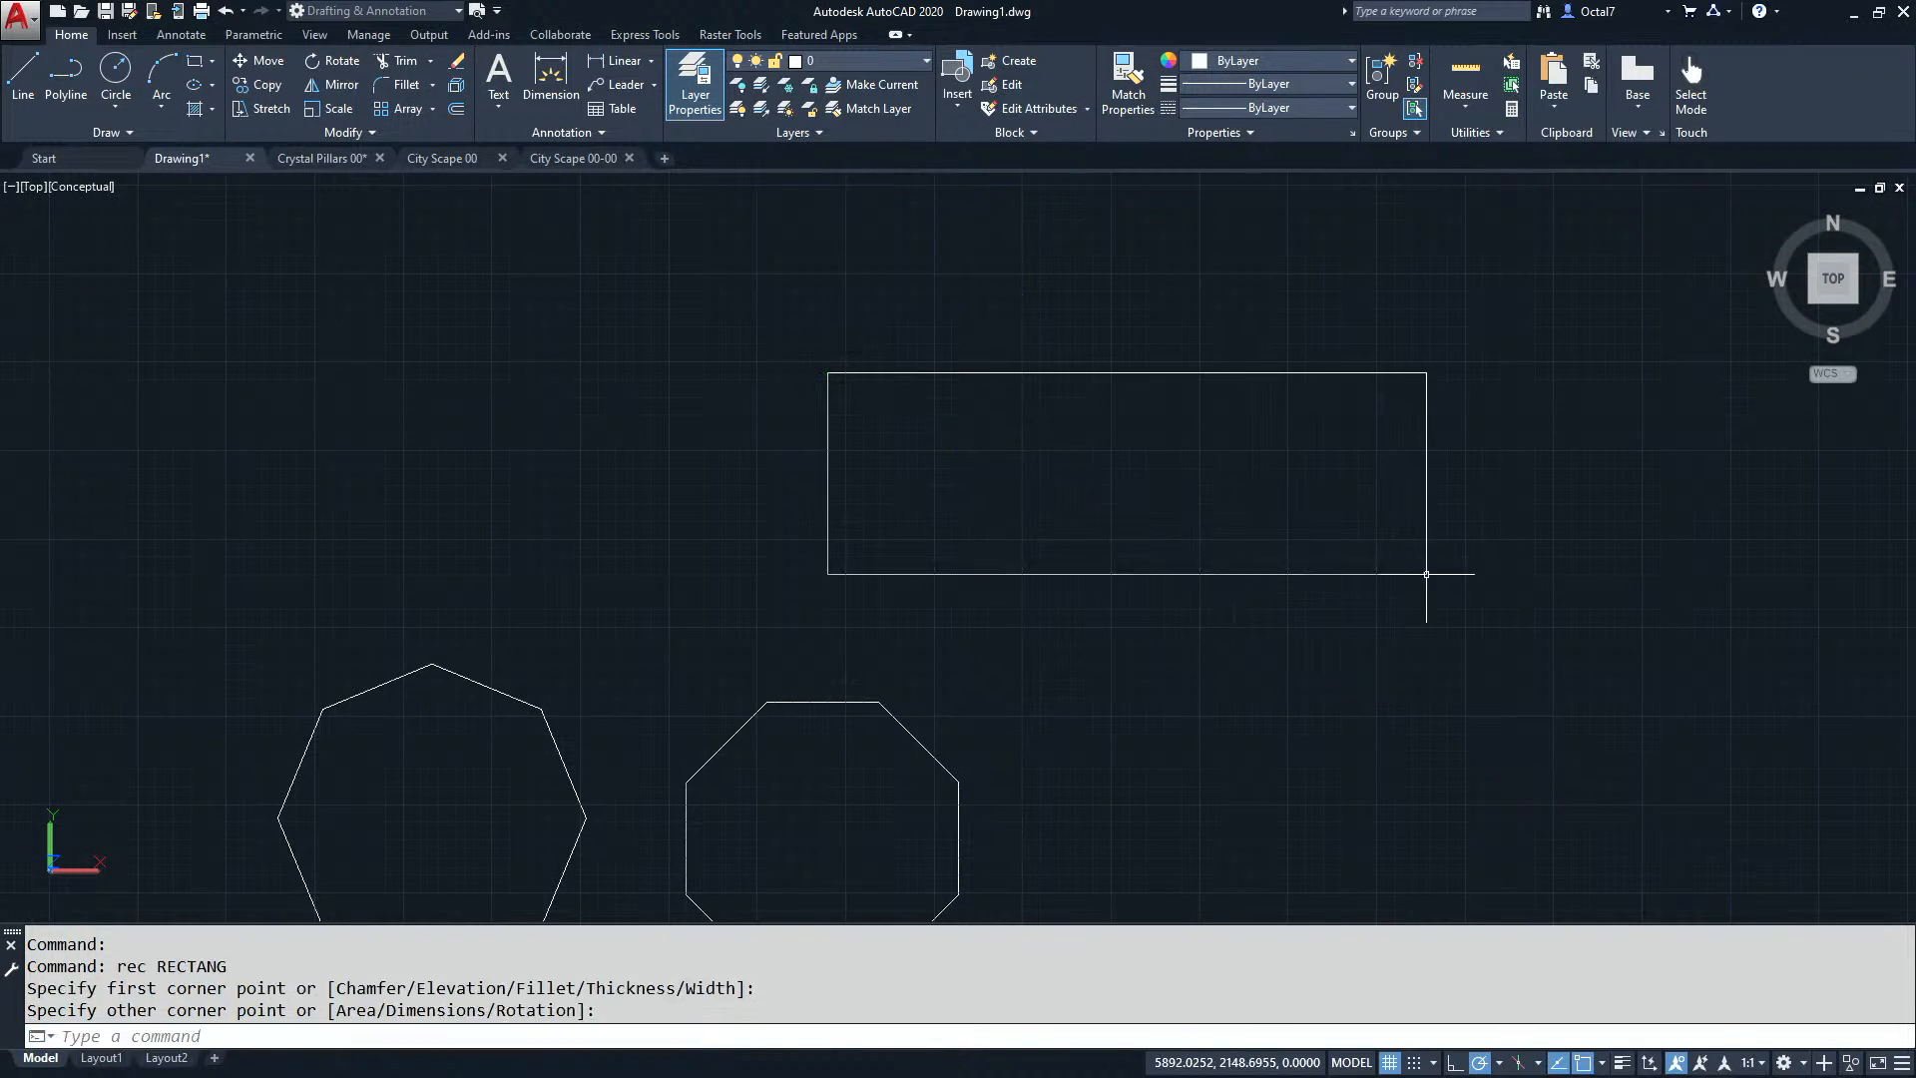
In an isometric view, extrude both octagons and the rectangle with GREEBLEEXTRUDE: minimum height 500, maximum height 1000, Roof option with a 100 offset.
left_click(1858, 301)
middle_click_drag(1284, 535, 1228, 654)
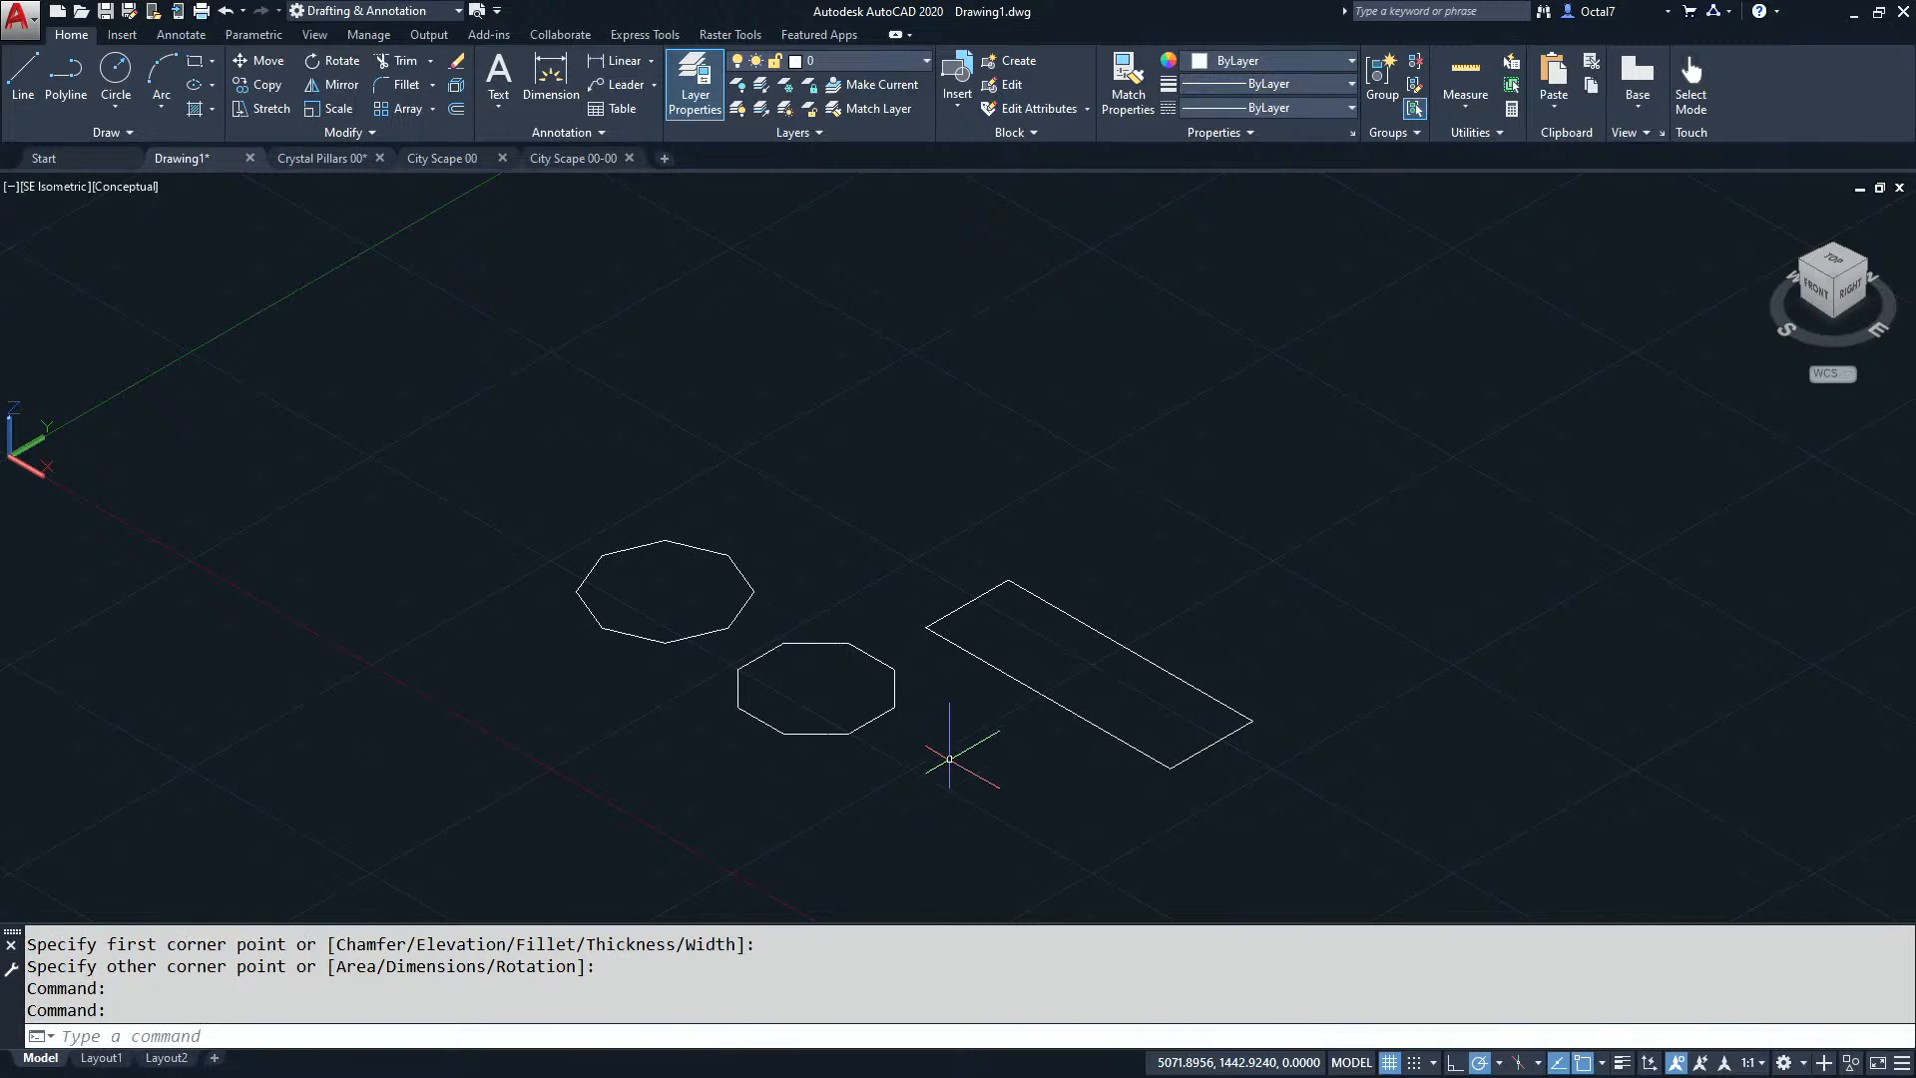
type("greeblee")
key("Return")
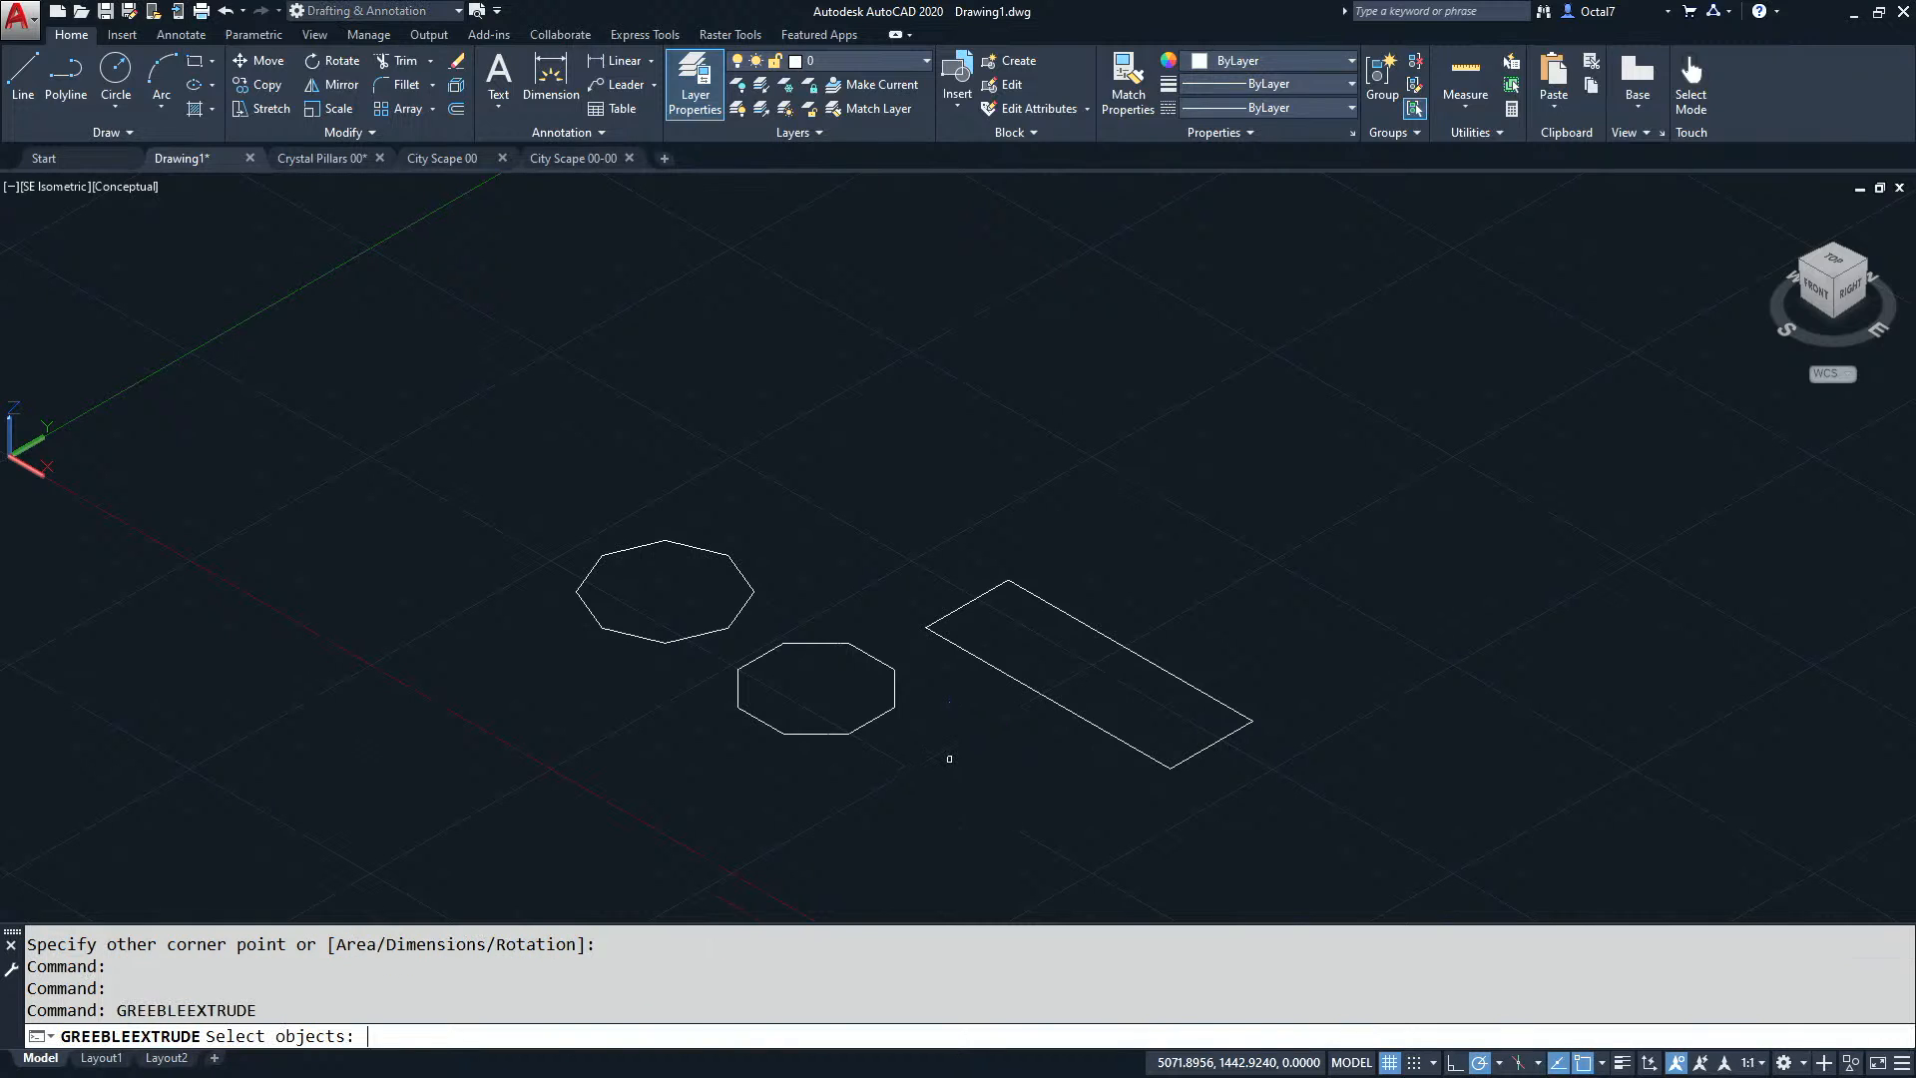
left_click(1119, 458)
left_click(698, 665)
key("Return")
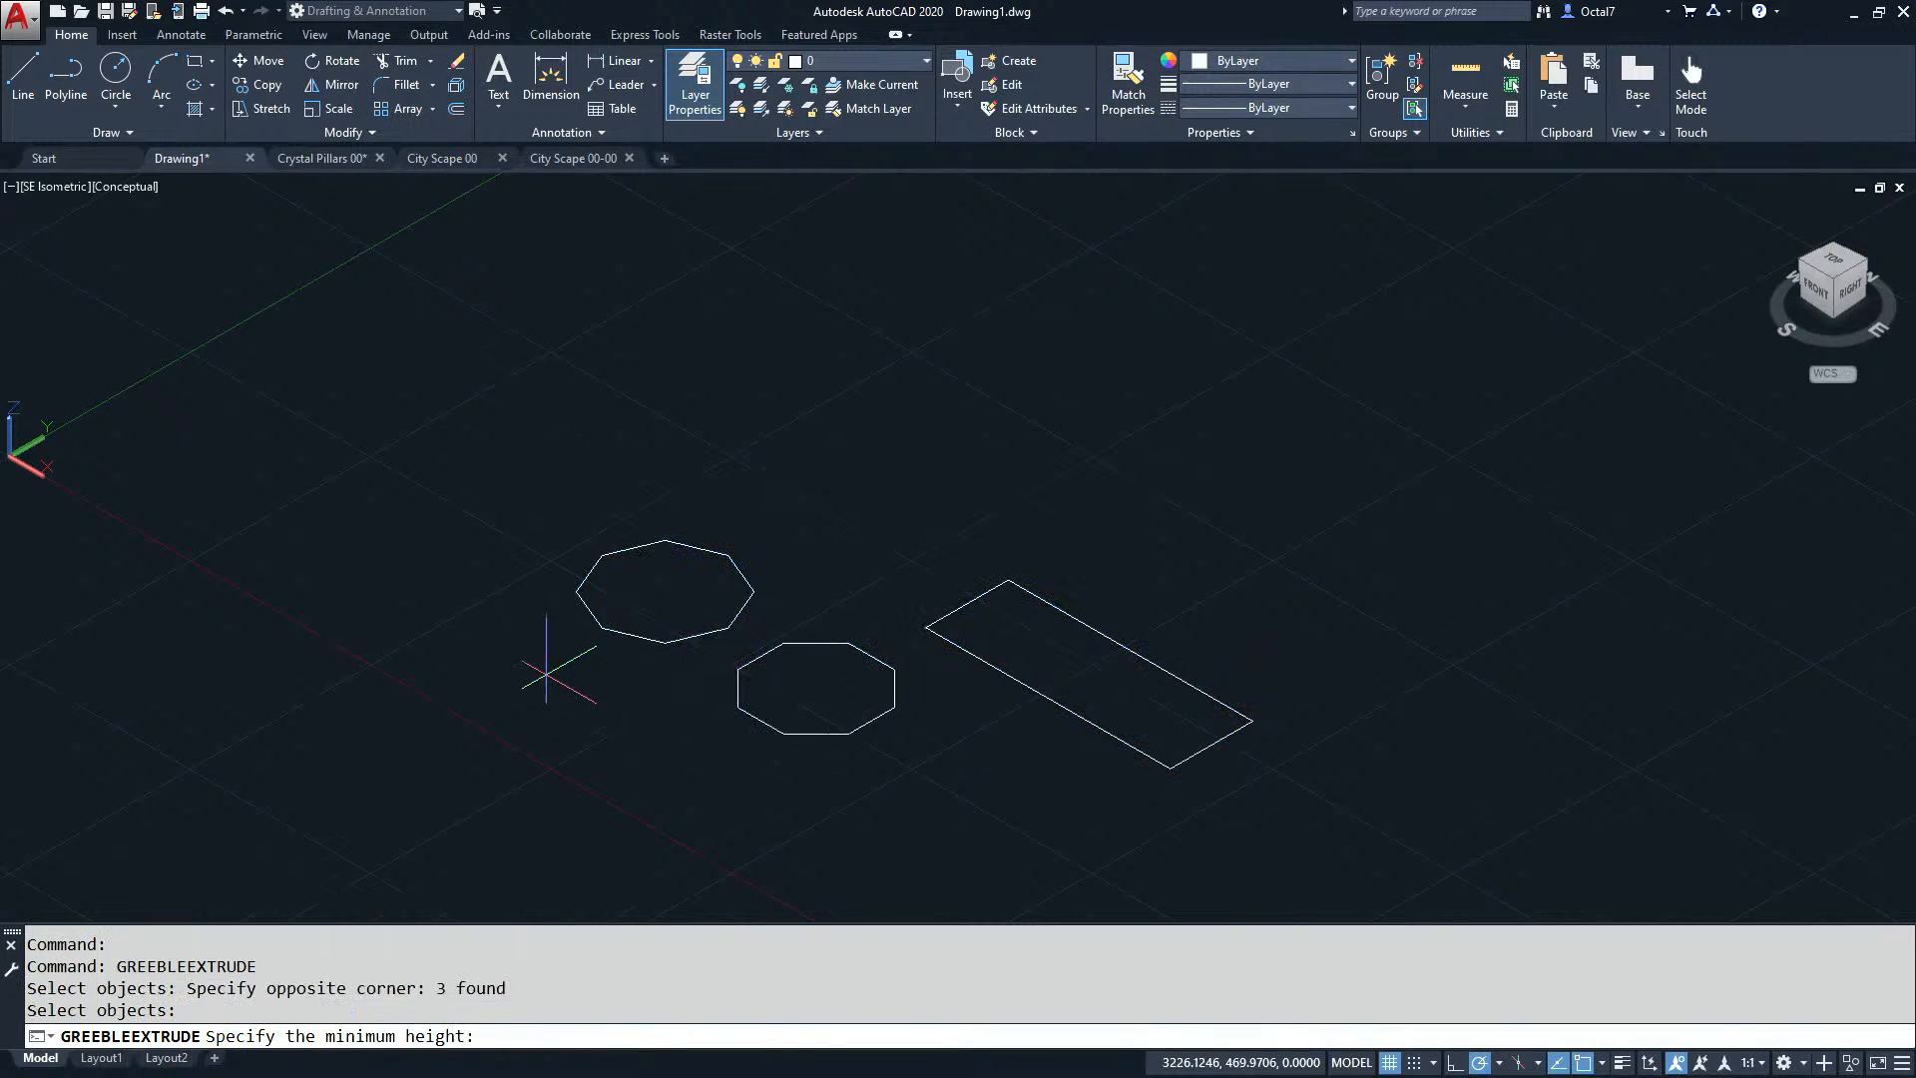
type("500")
key("Return")
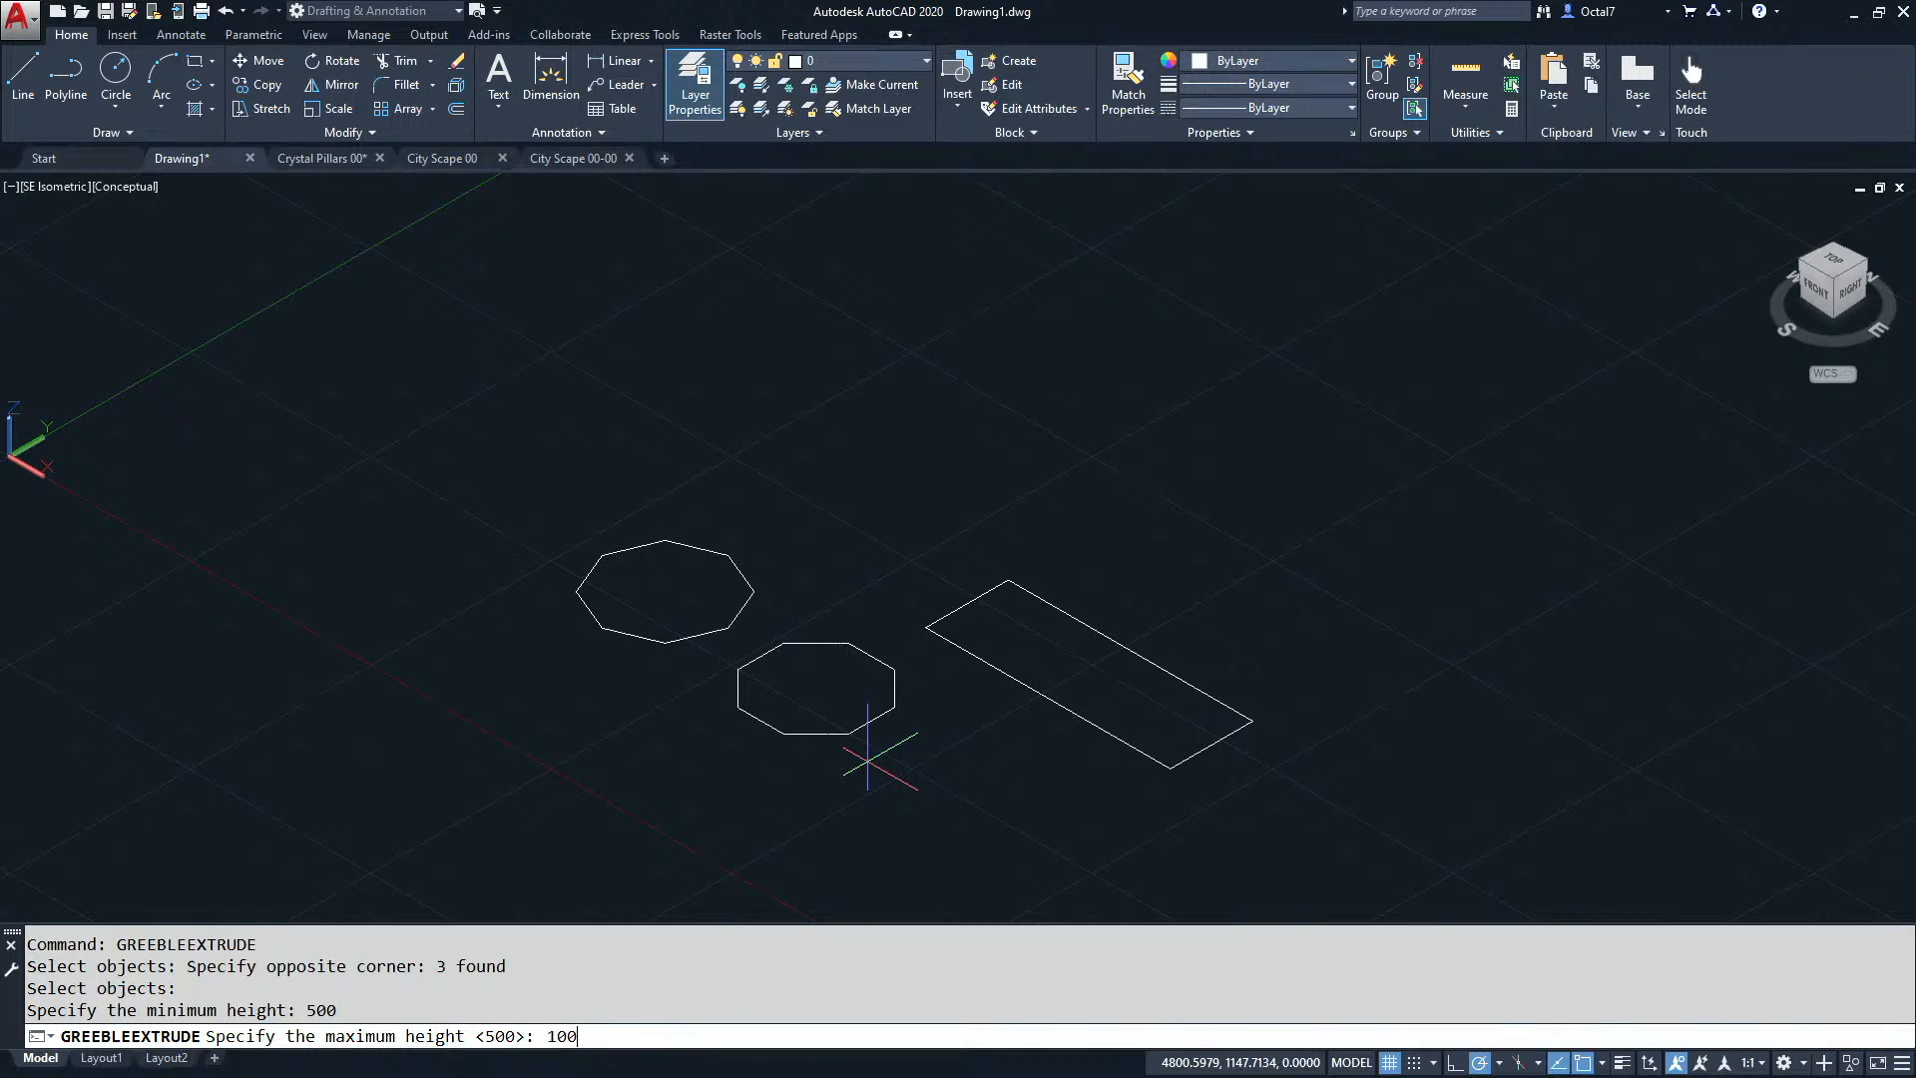
type("1000")
key("Return")
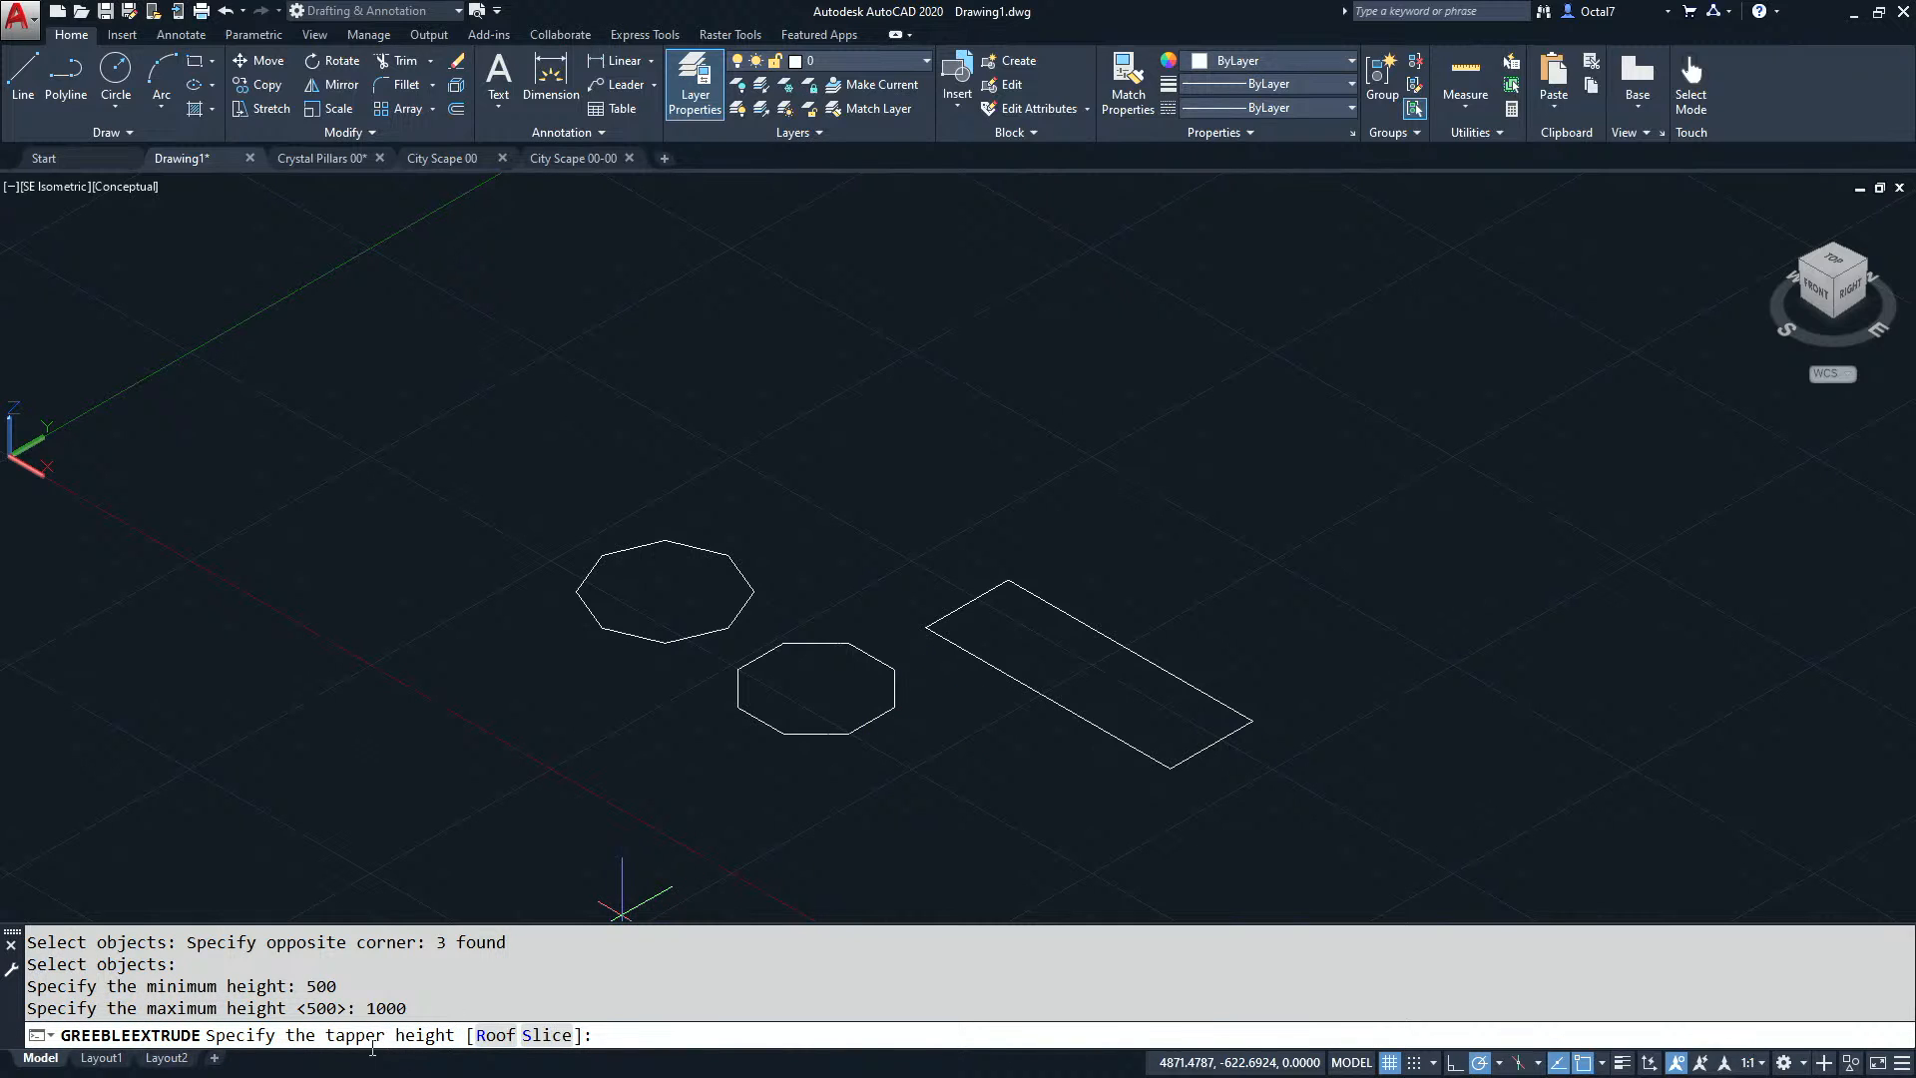
left_click(494, 1036)
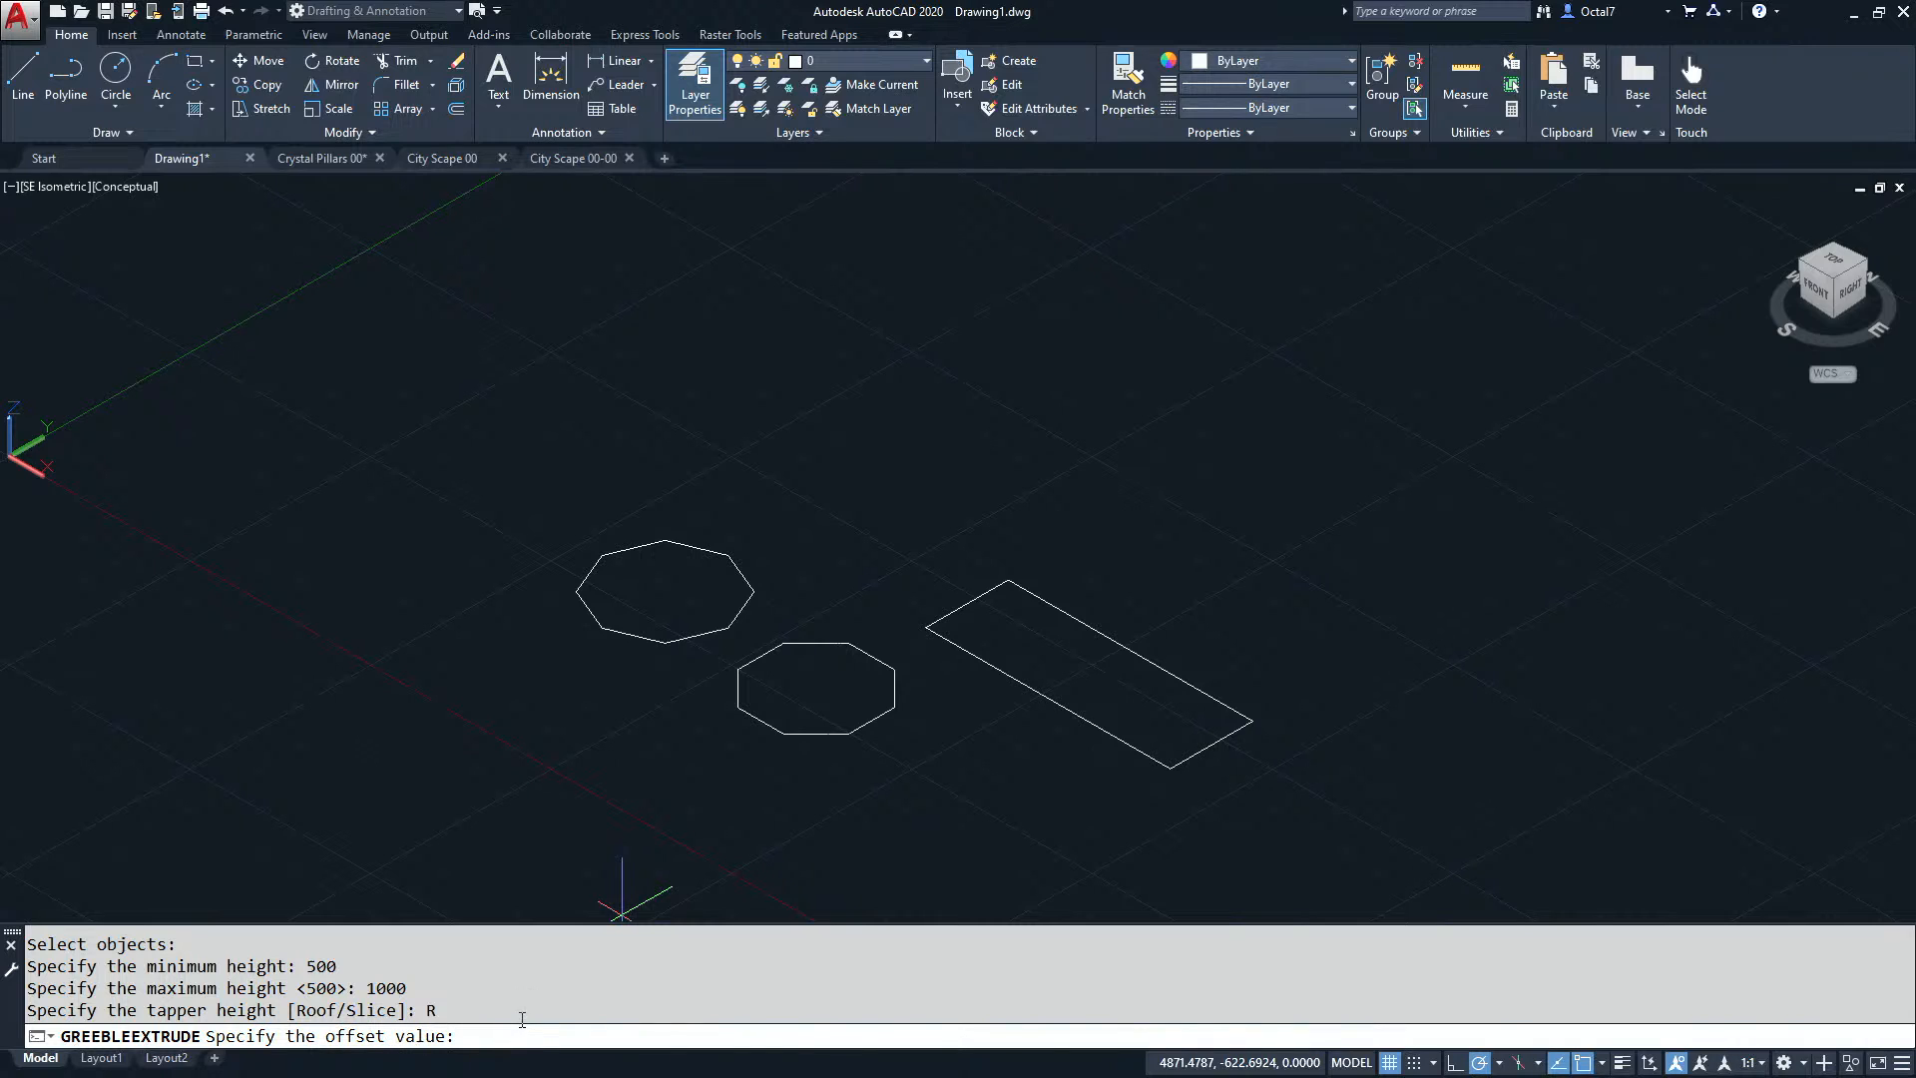
left_click(1014, 769)
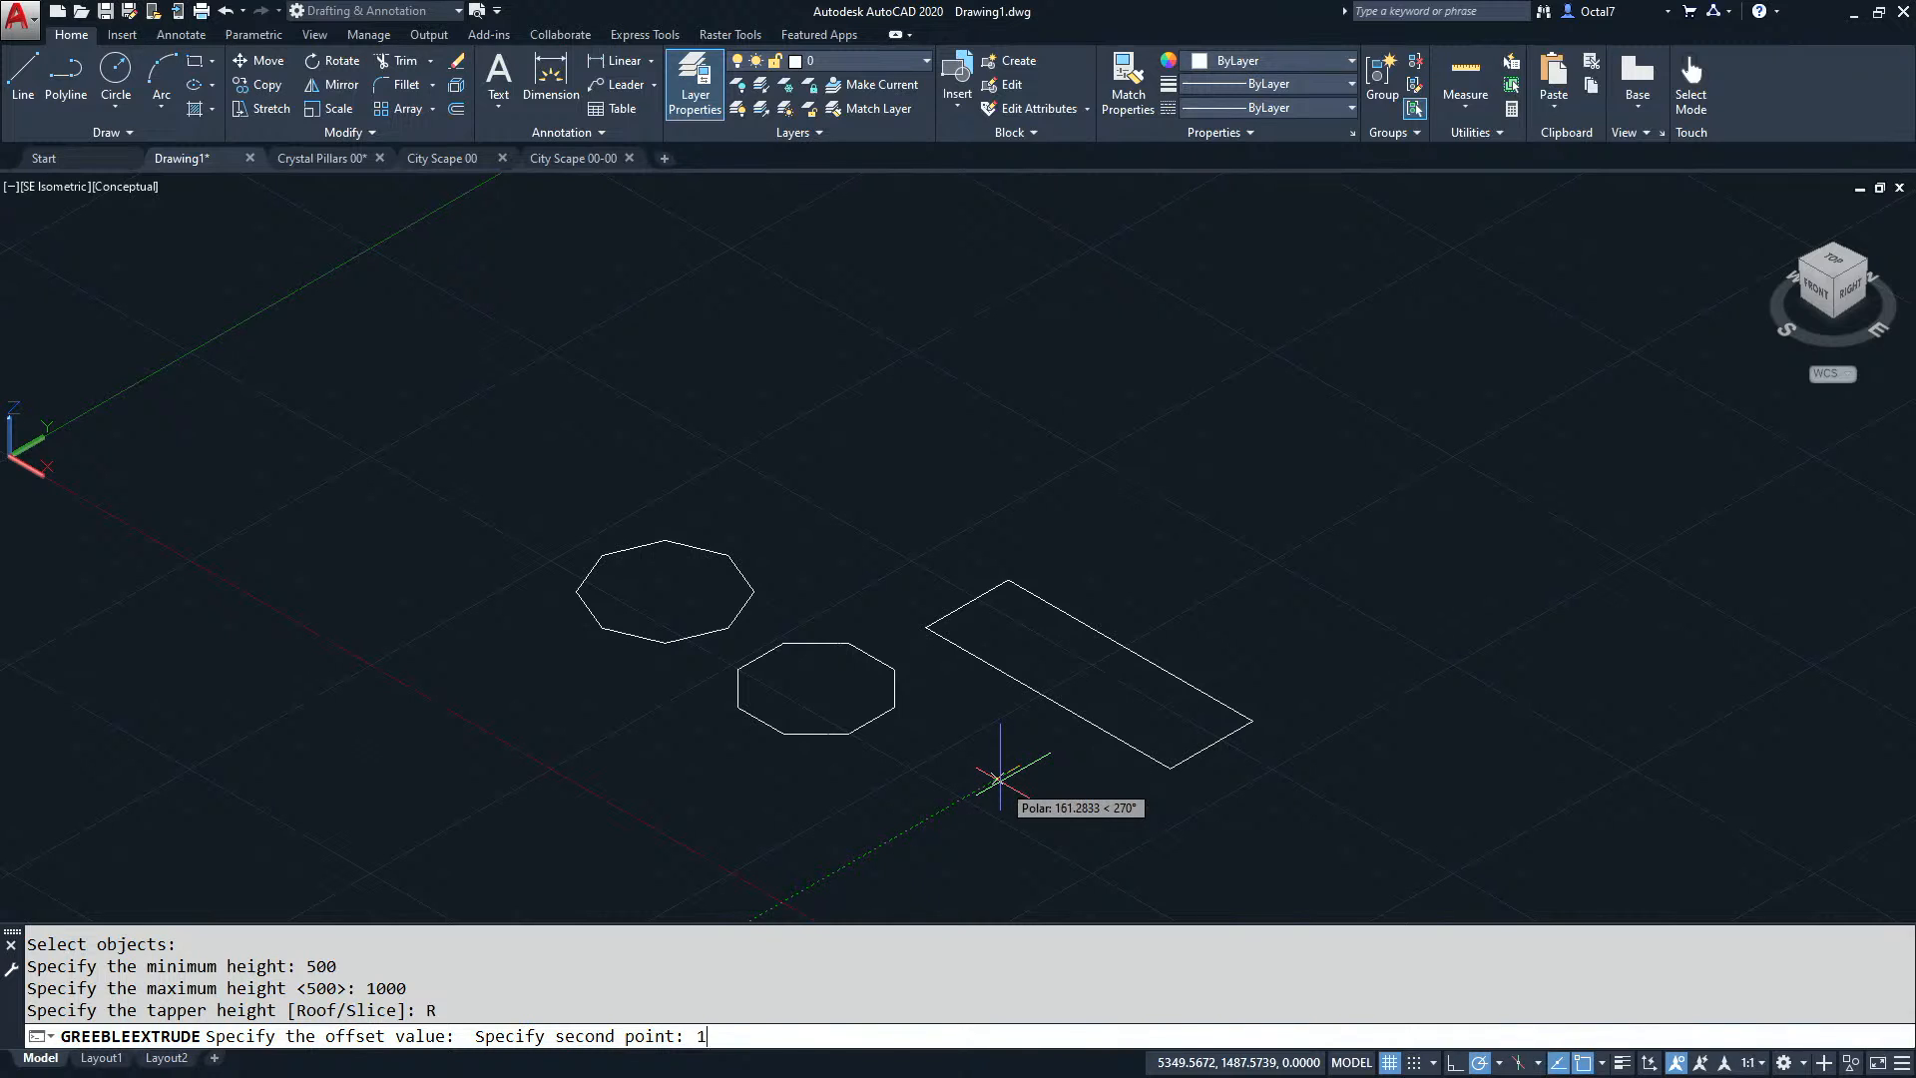
type("100")
key("Return")
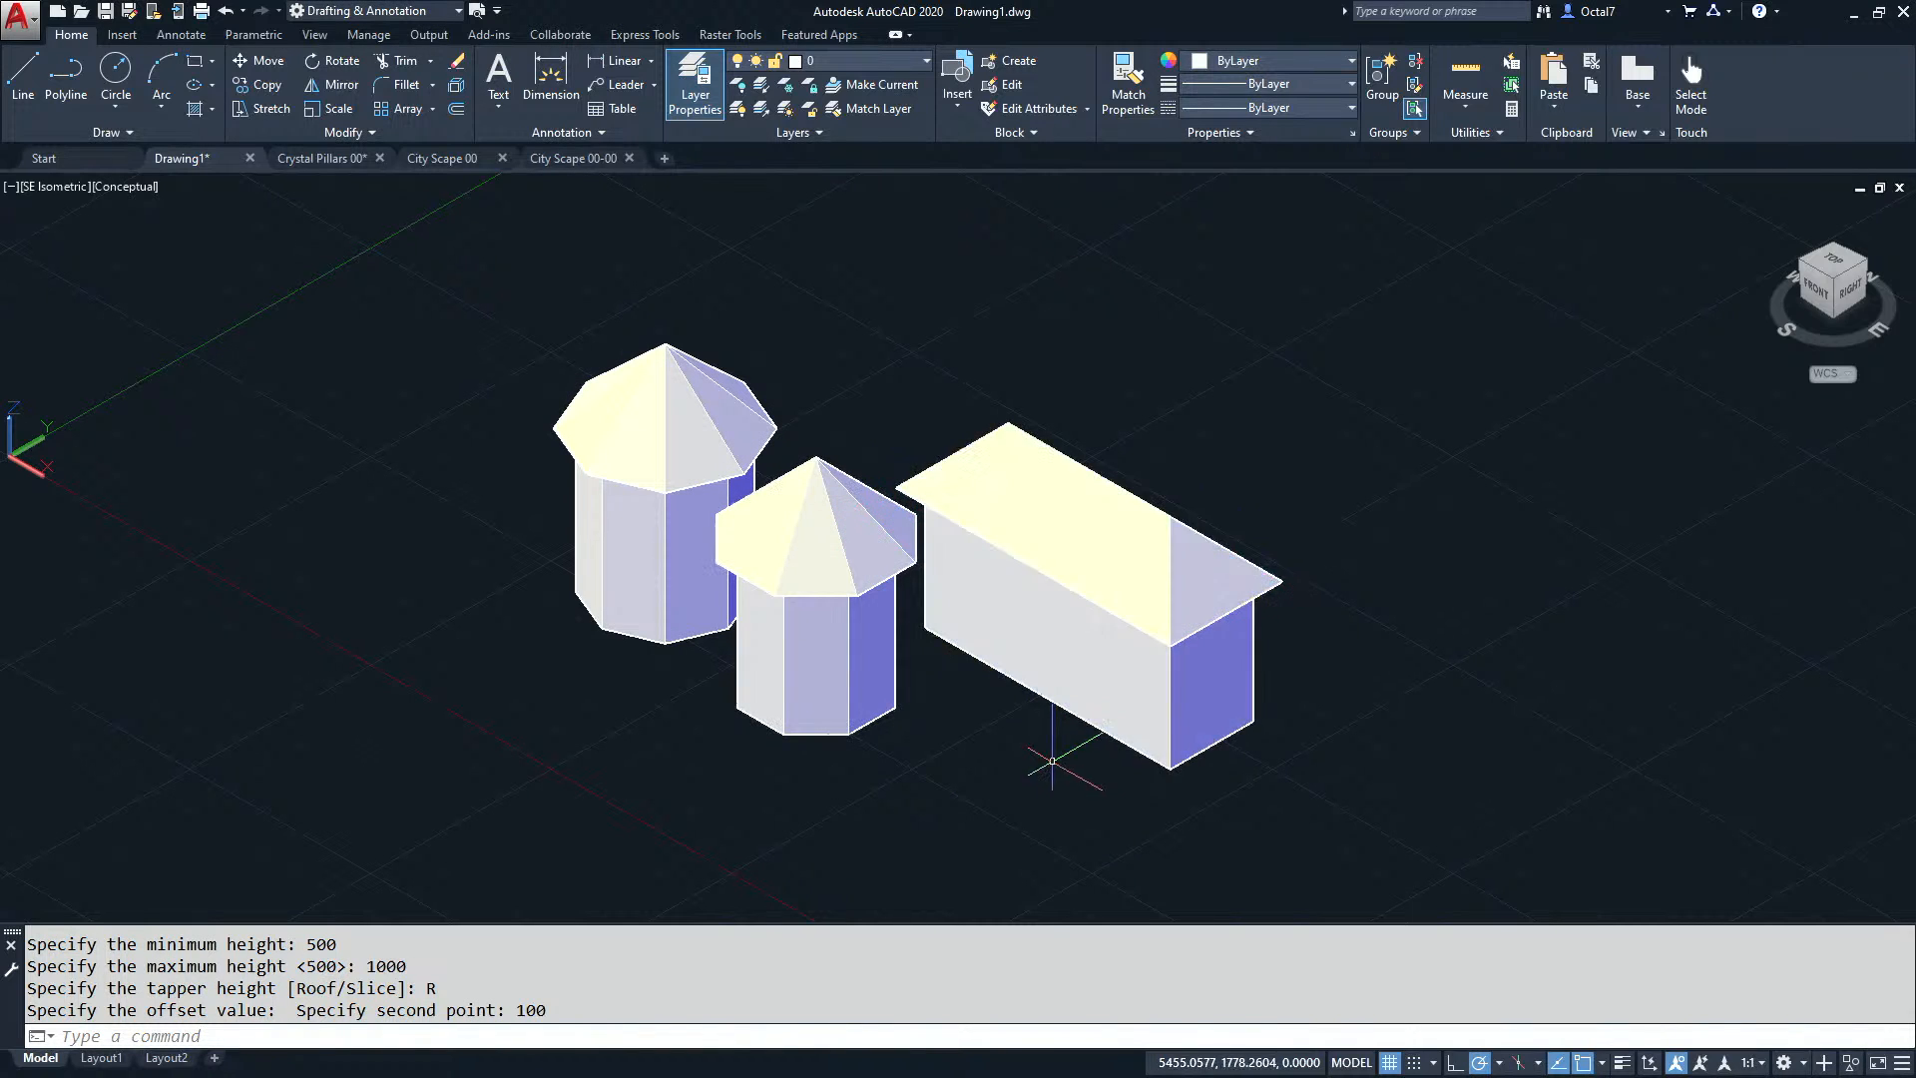
Examine the roofs and overhangs of the three extruded solids from several angles, including the Front view.
middle_click_drag(1103, 689, 1127, 649, "shift")
left_click(780, 557)
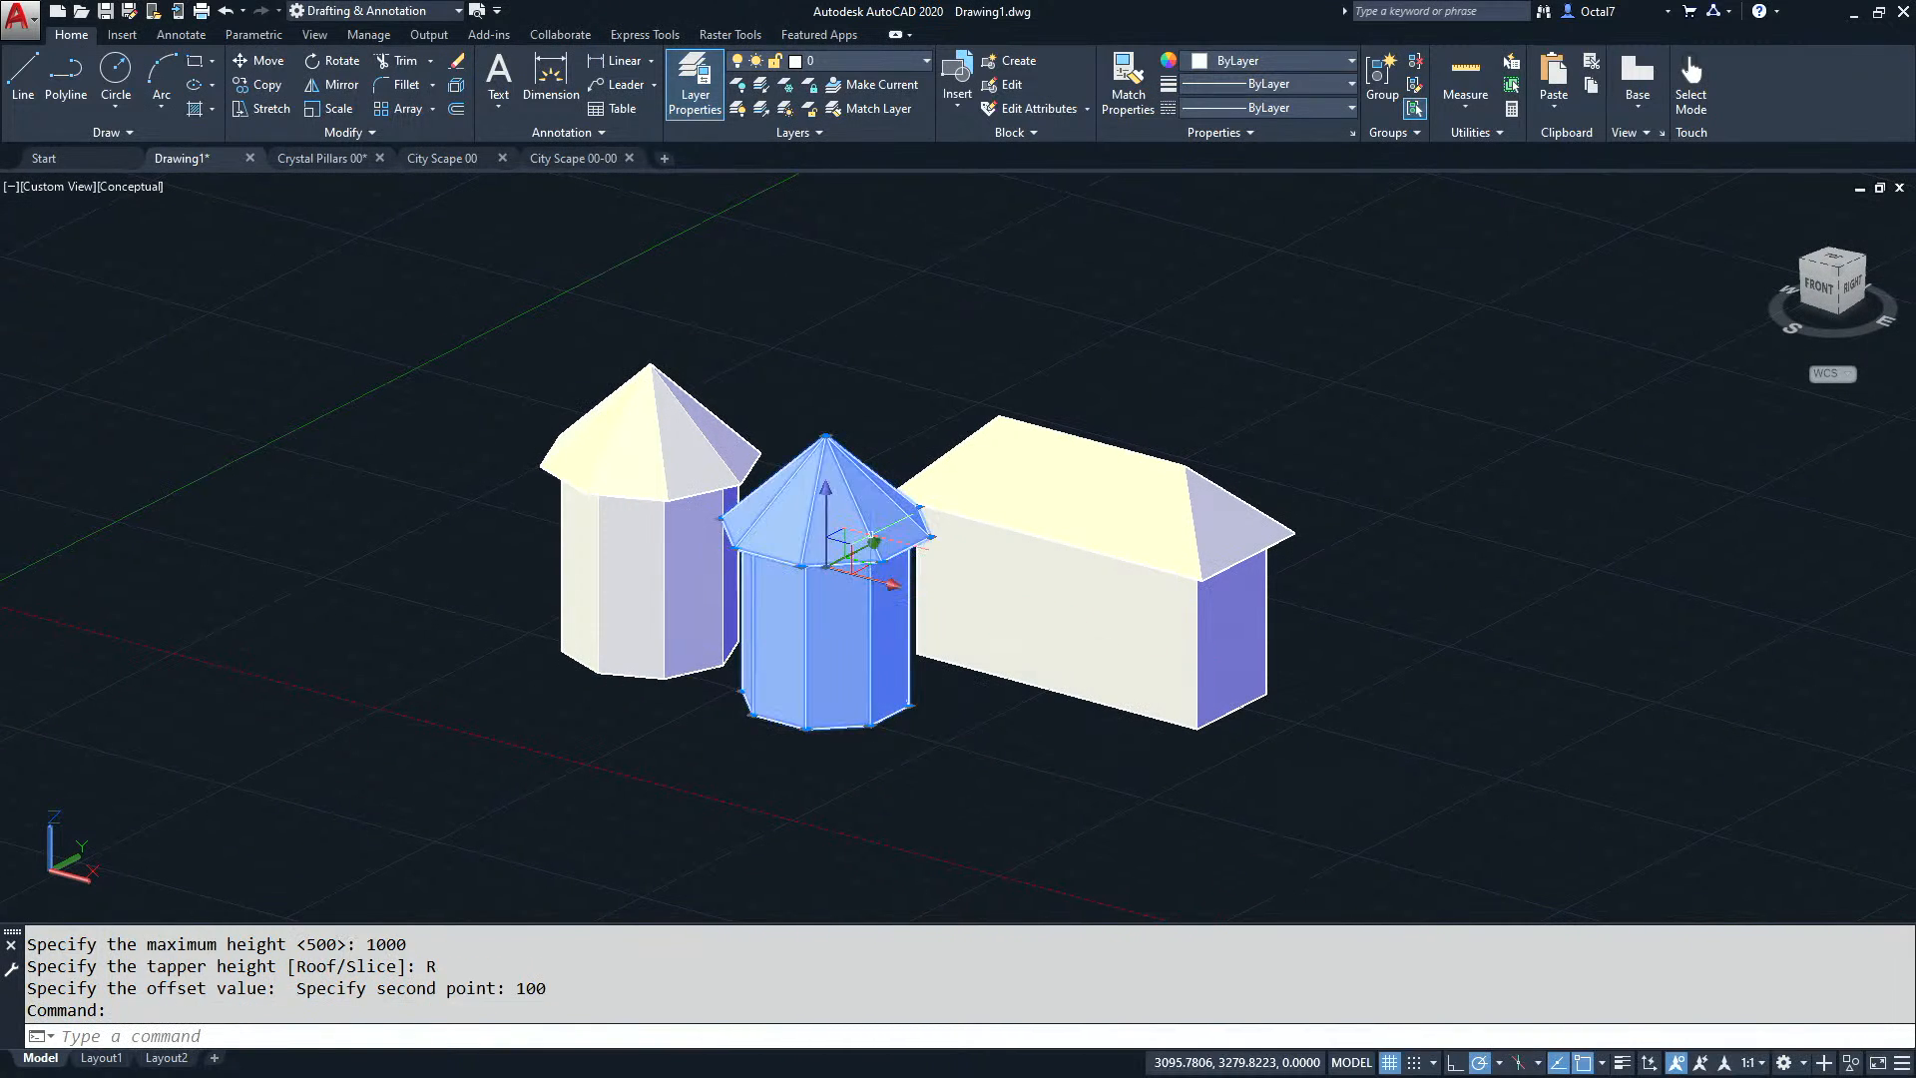
middle_click_drag(785, 622, 743, 676)
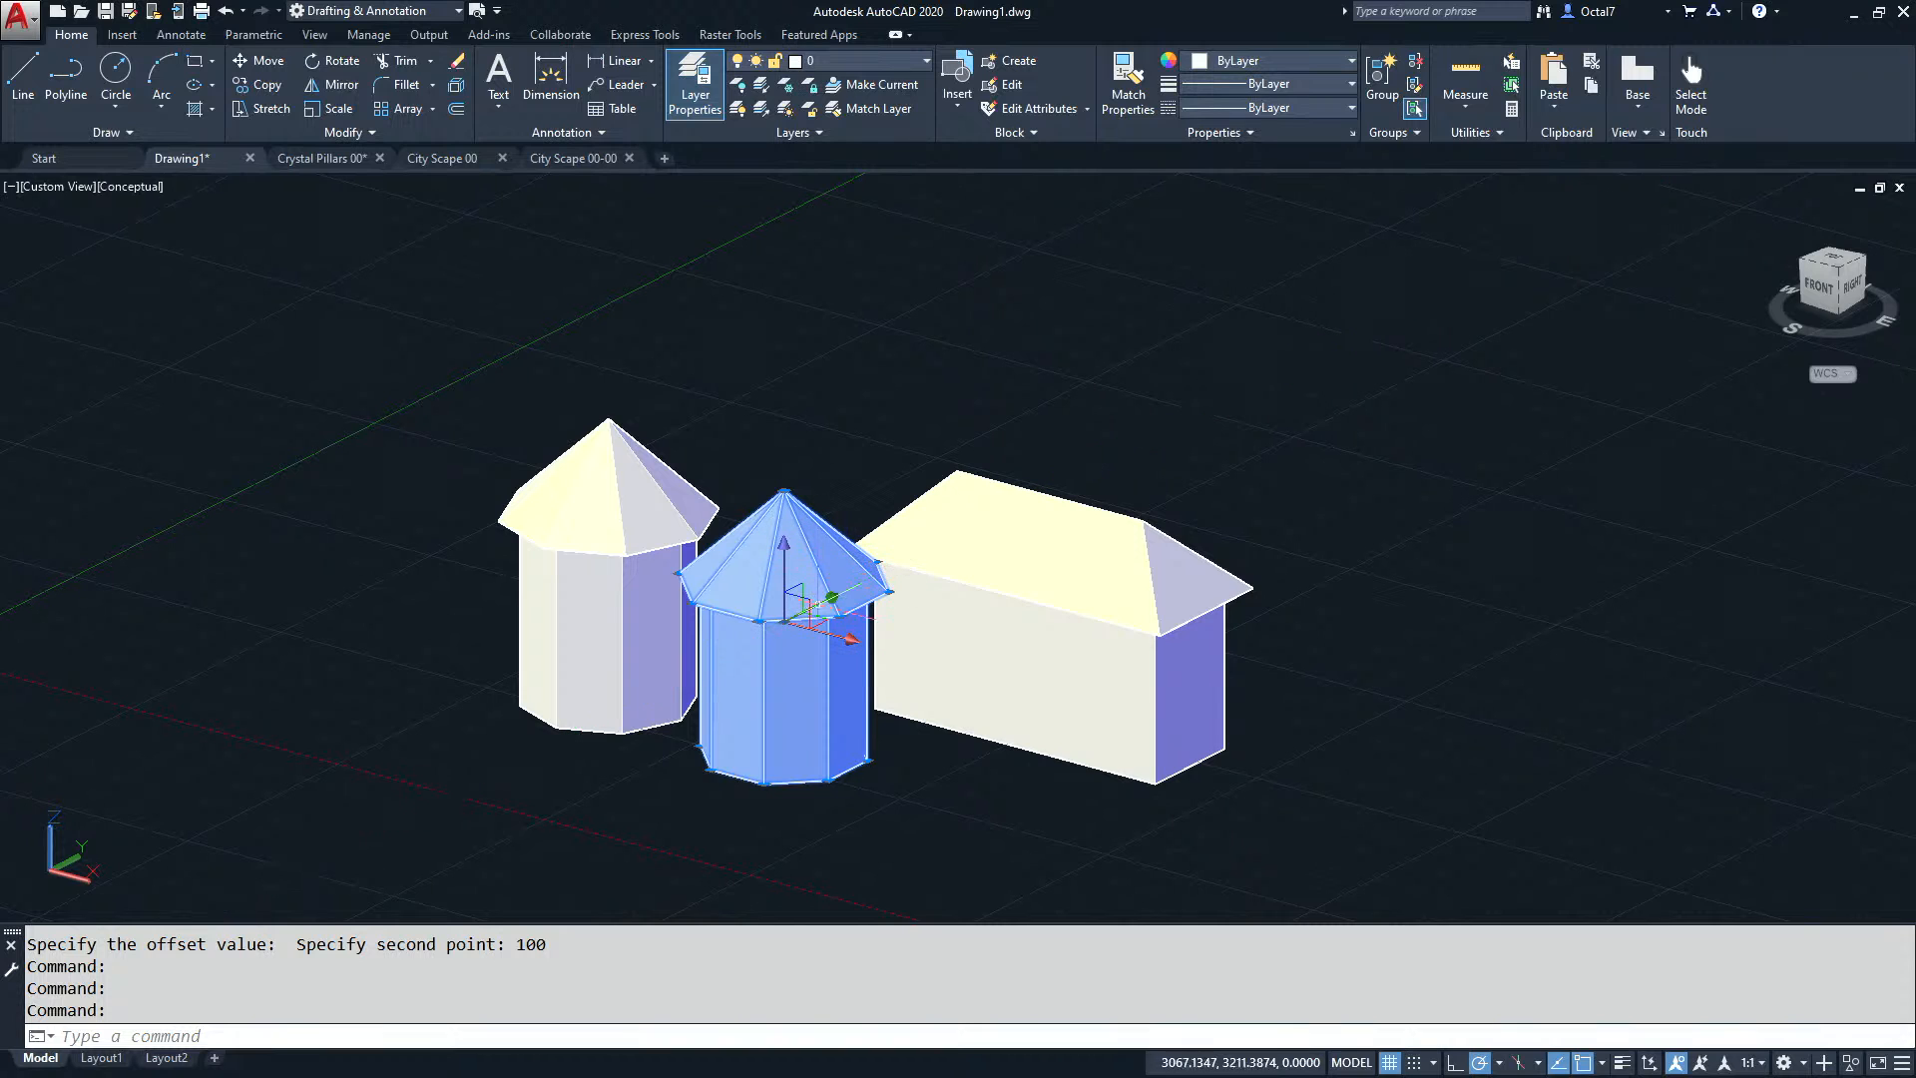
key("Escape")
key("Escape")
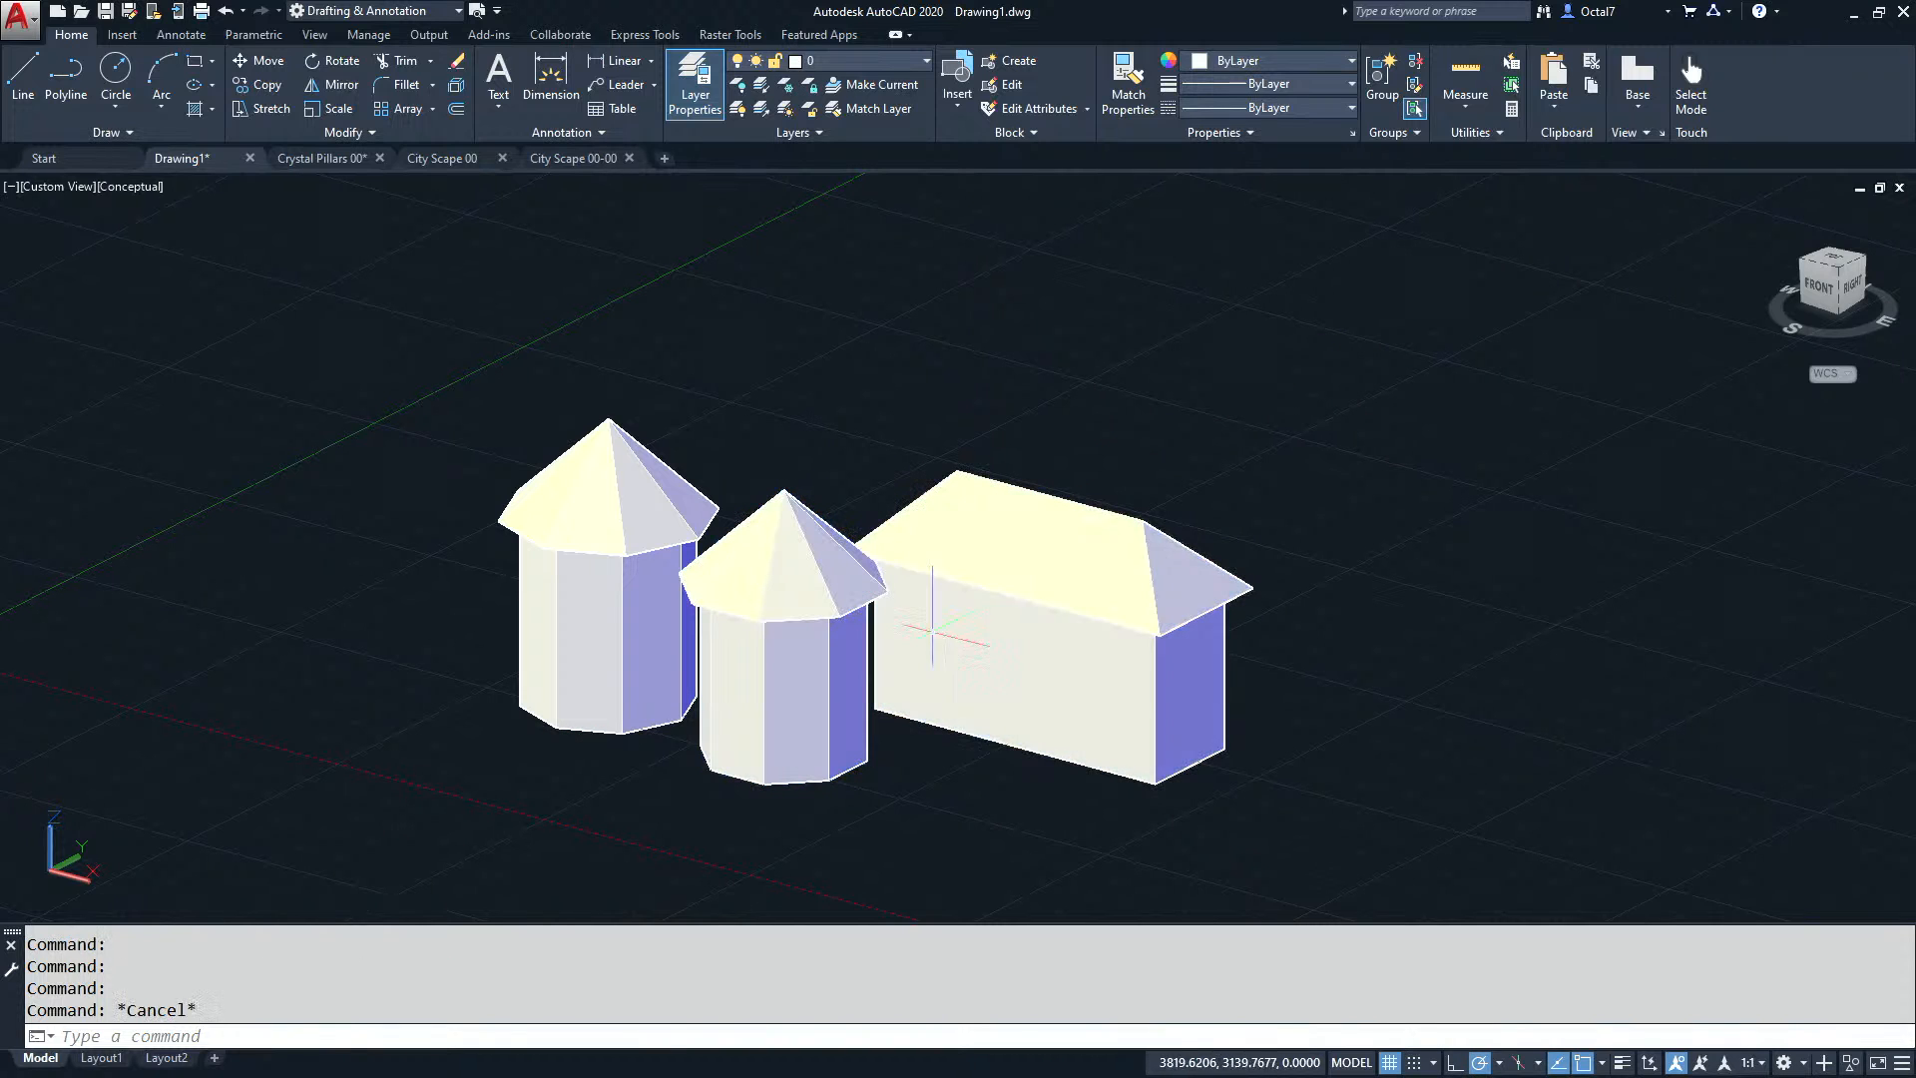
middle_click_drag(956, 649, 993, 594)
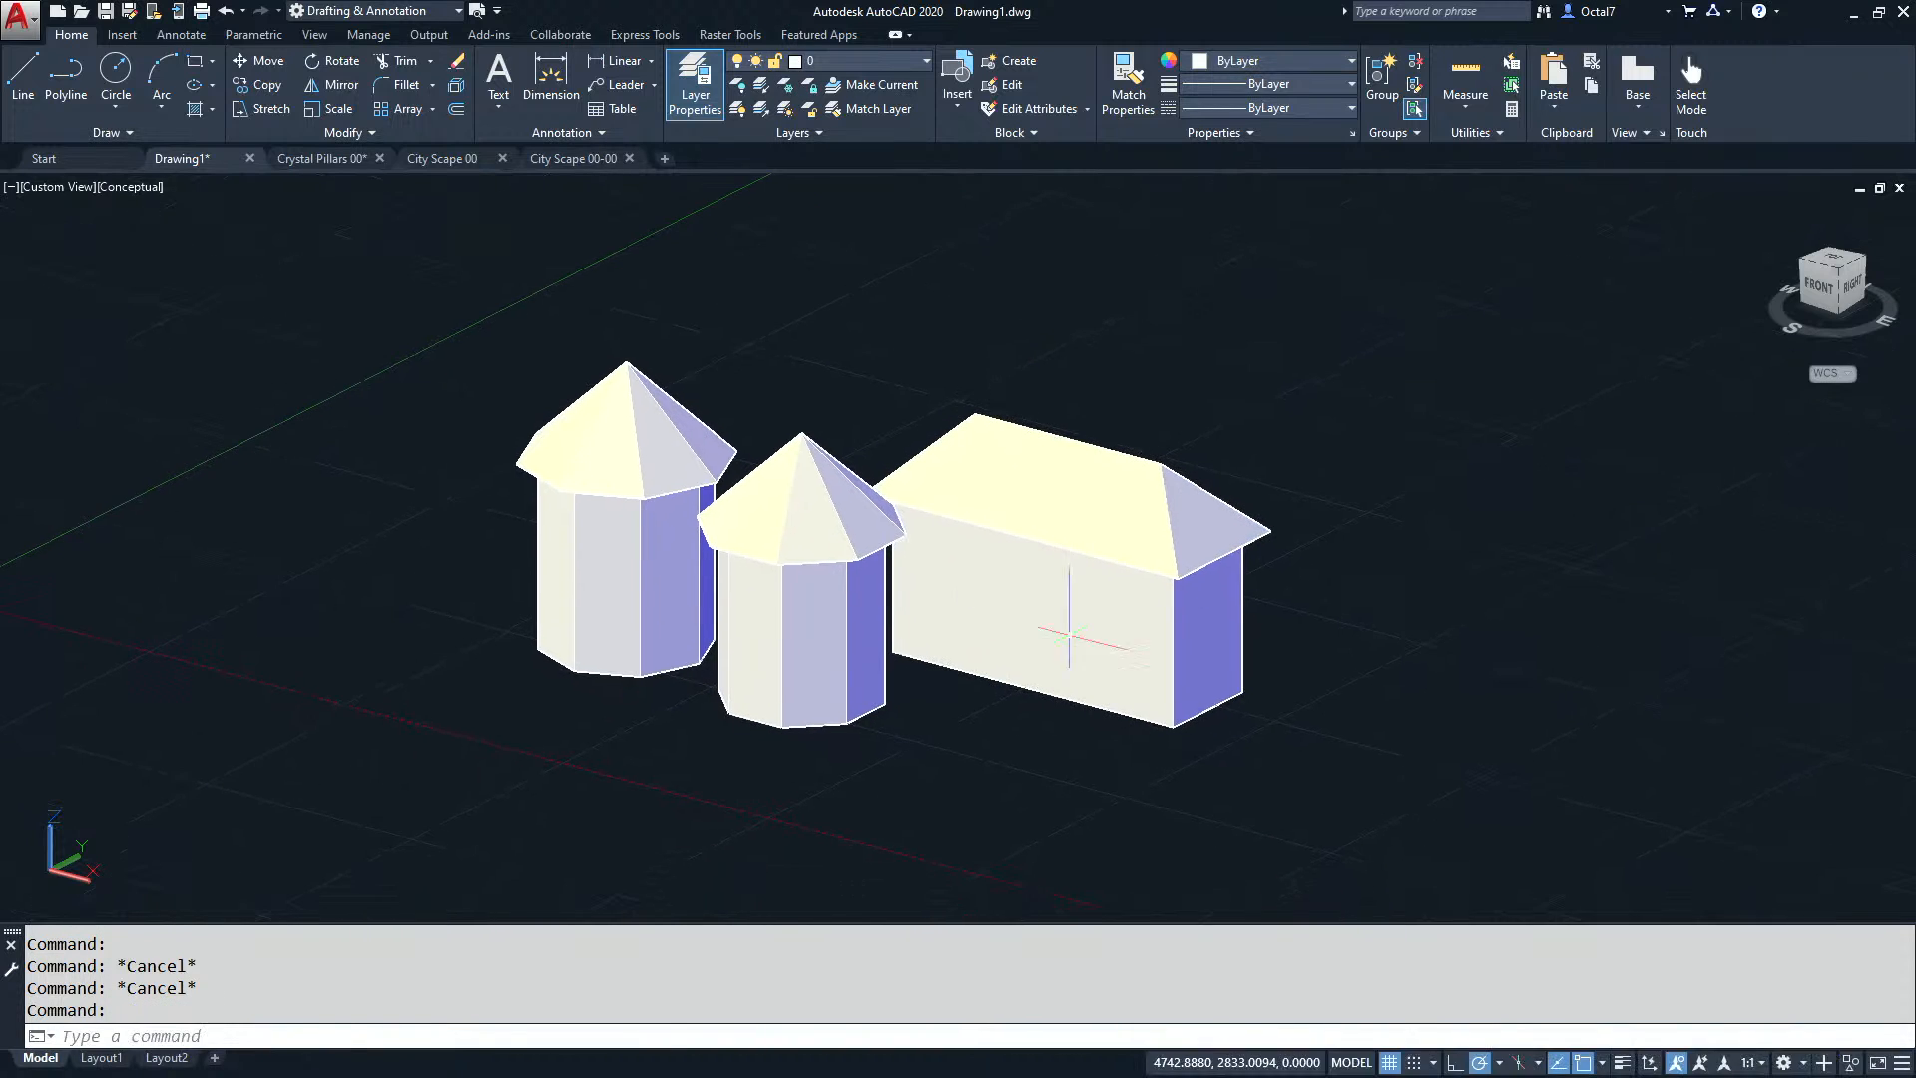
middle_click_drag(1088, 646, 1193, 614, "shift")
left_click(1832, 280)
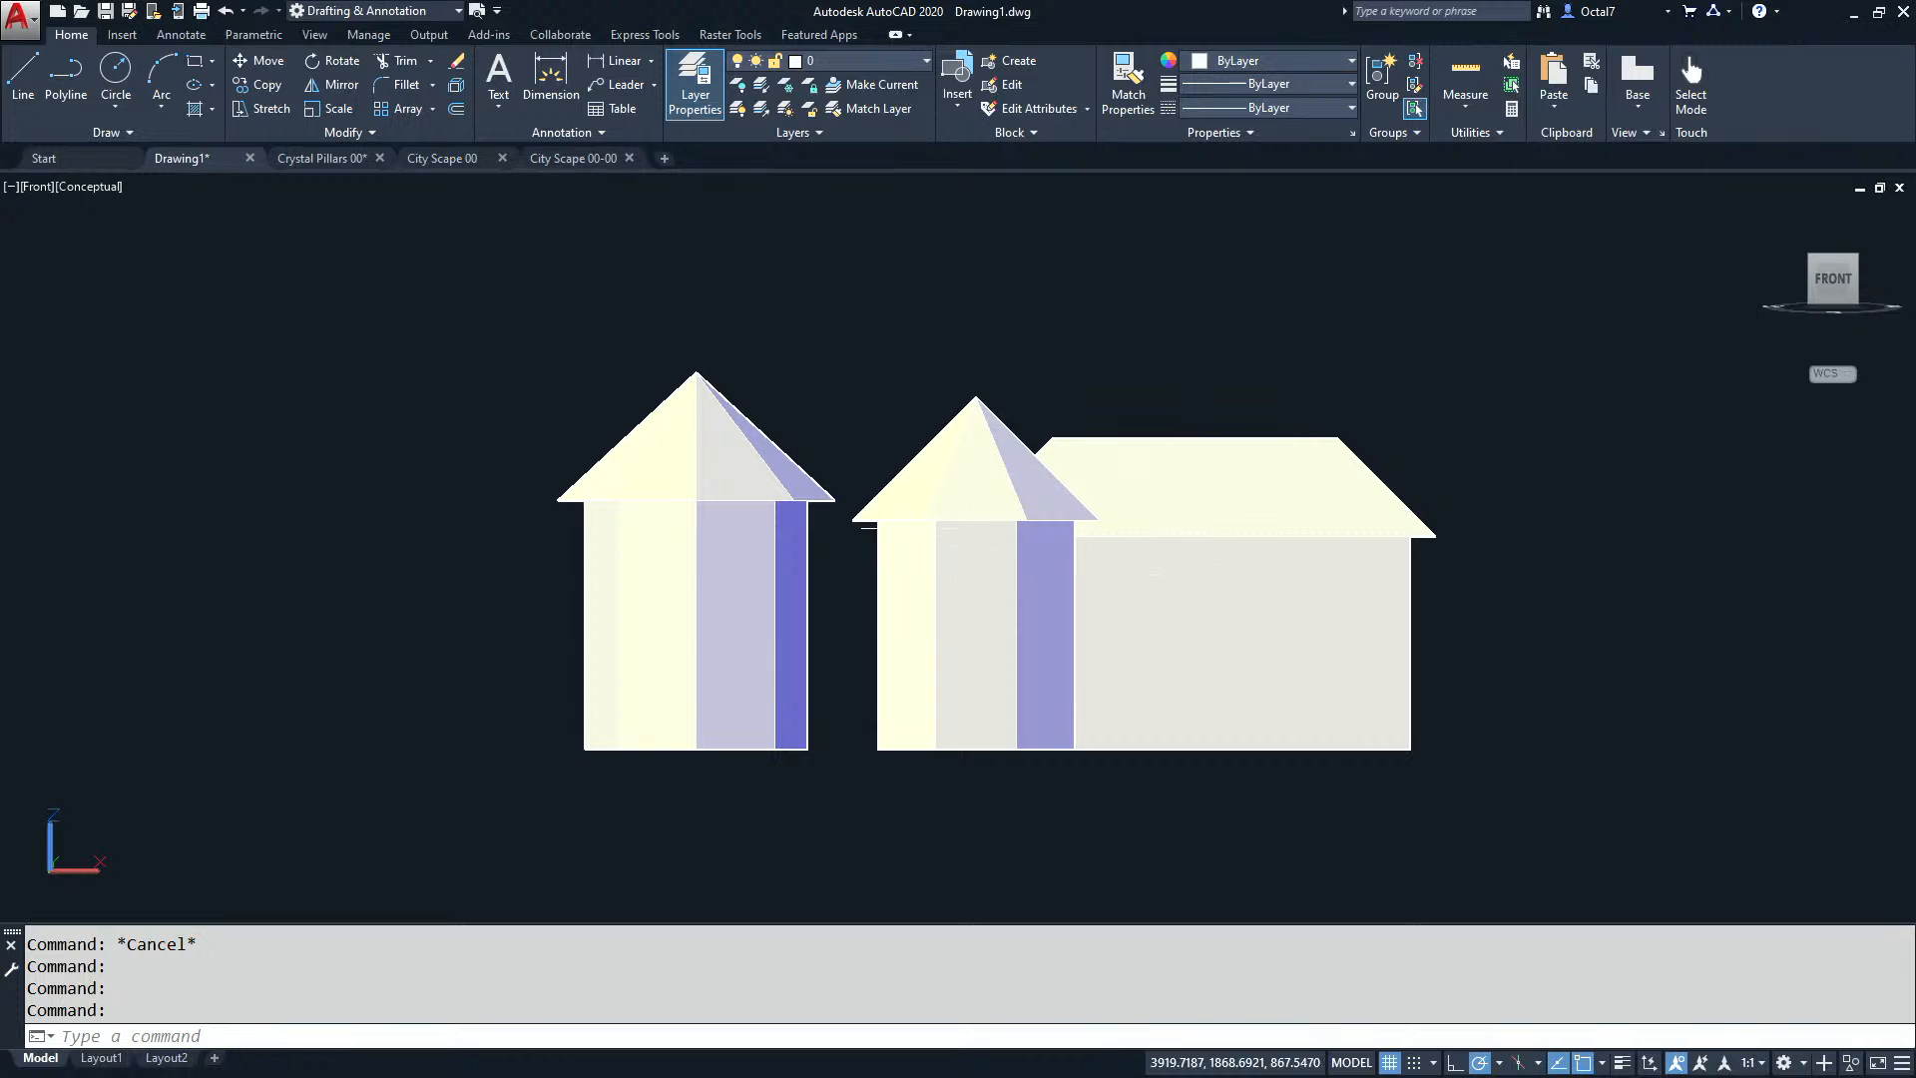
mouse_move(1504, 500)
middle_mouse_down("shift")
mouse_move(1304, 598)
mouse_move(1112, 565)
mouse_move(1115, 529)
middle_mouse_up("shift")
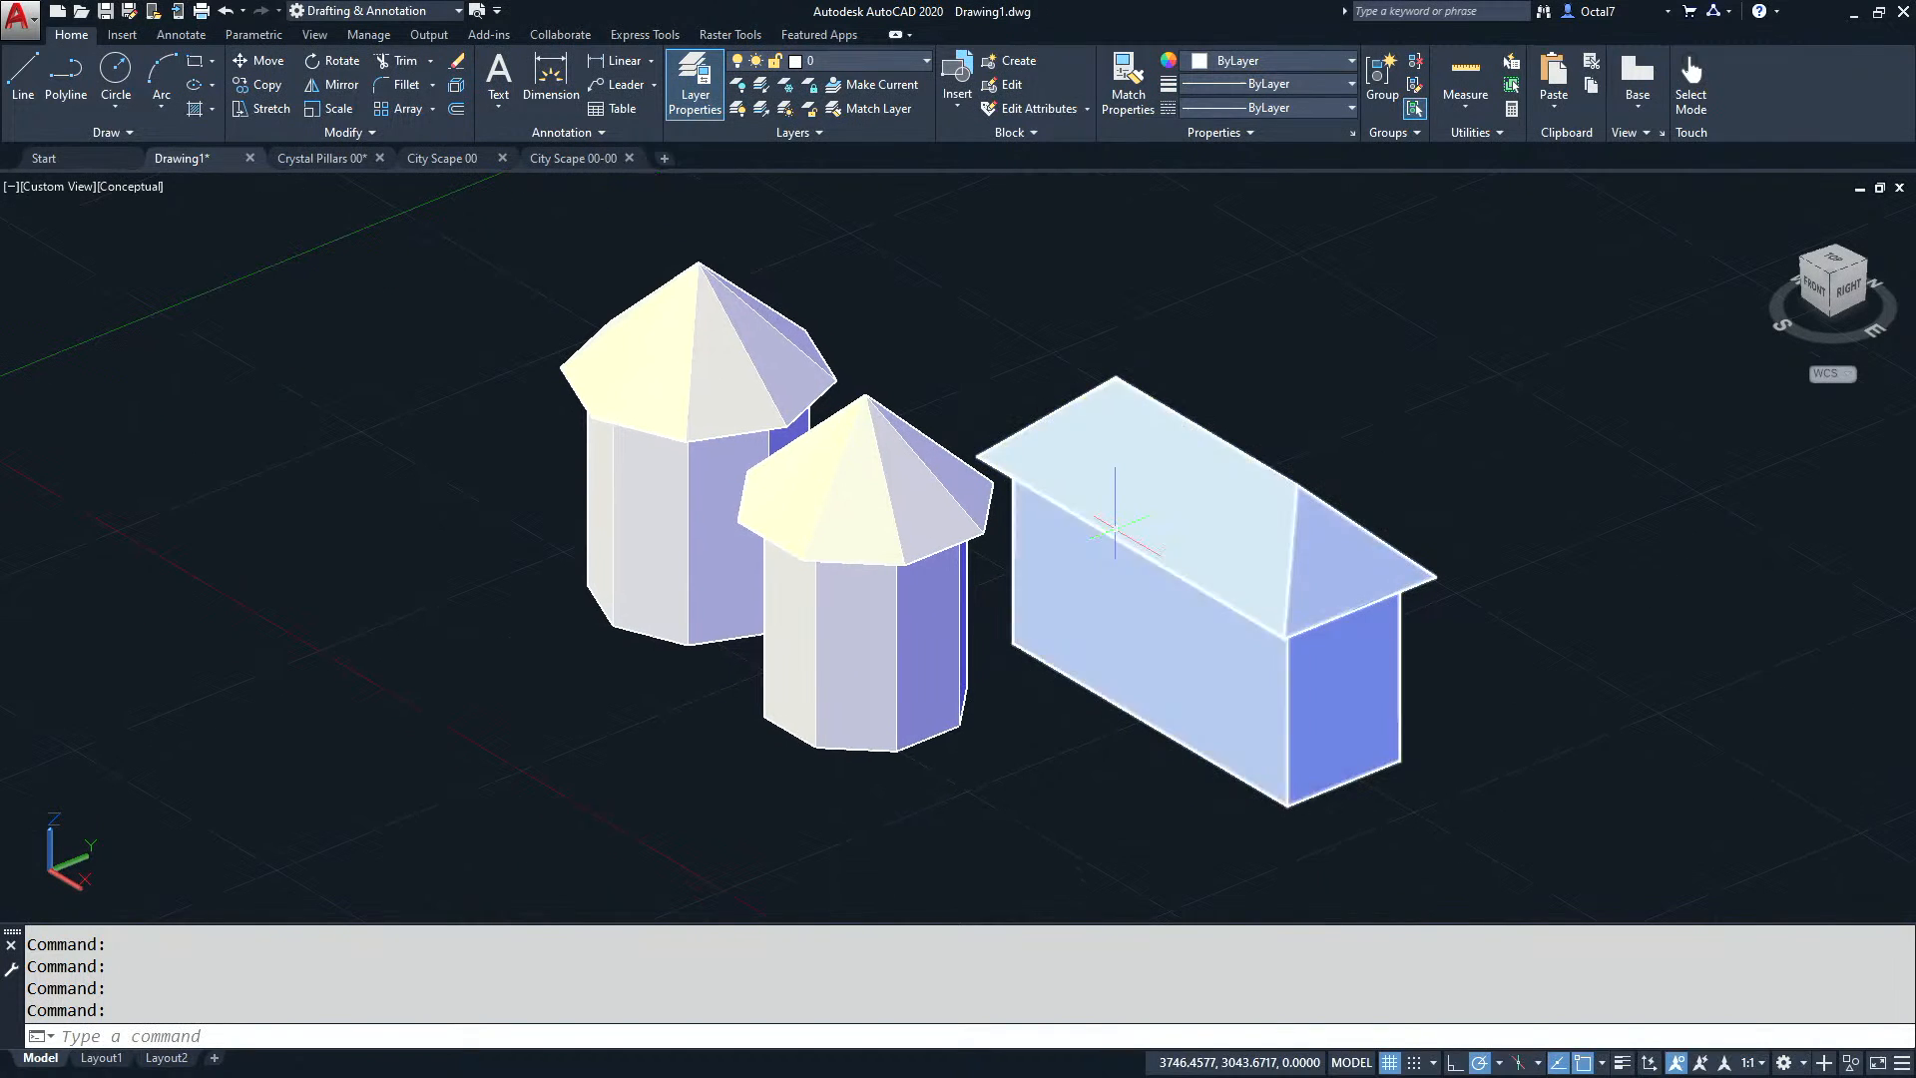
Delete the three roofed solids, keeping the two octagon outlines and the rectangle outline.
left_click(1114, 529)
left_click(897, 524)
left_click(729, 479)
key("Delete")
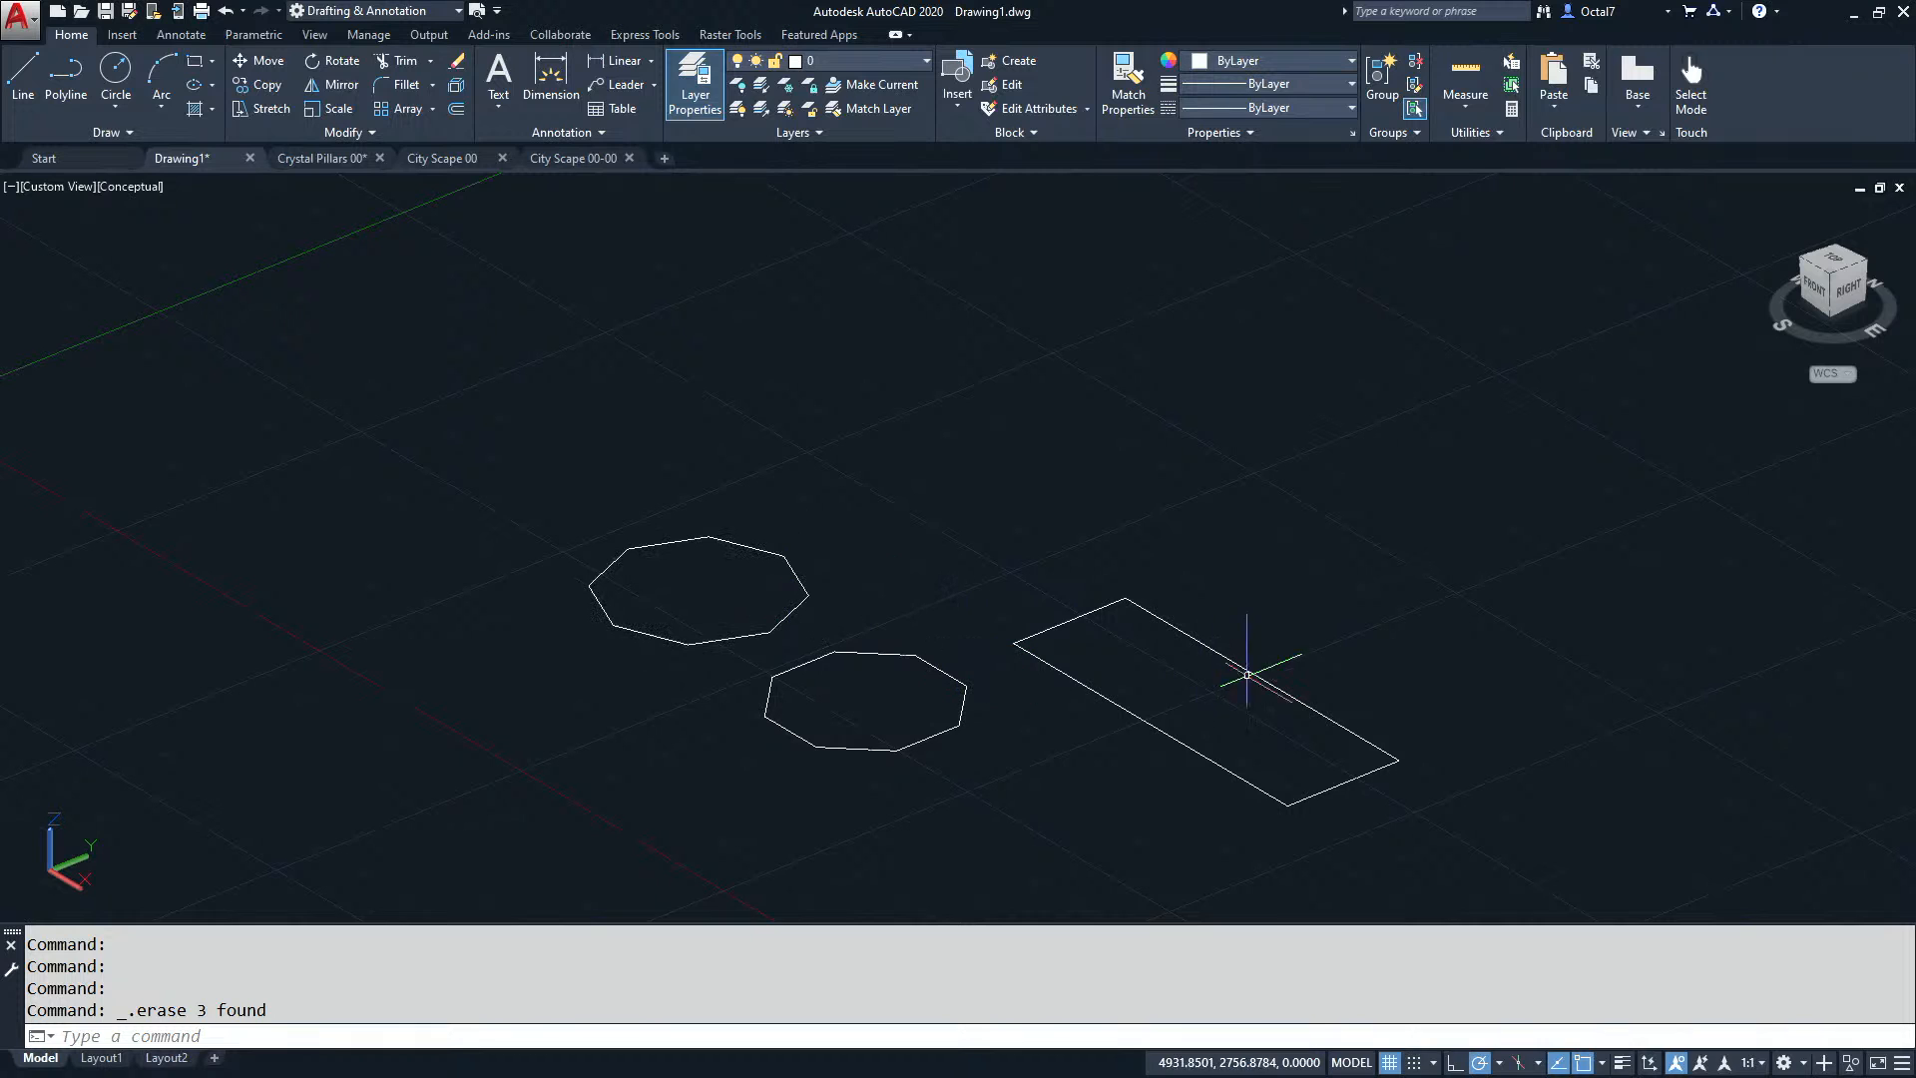
Extrude both octagons and the rectangle with GREEBLEEXTRUDE: minimum height 500, maximum height 1000, Slice option.
mouse_move(1147, 684)
middle_mouse_down()
mouse_move(1014, 646)
mouse_move(992, 697)
middle_mouse_up()
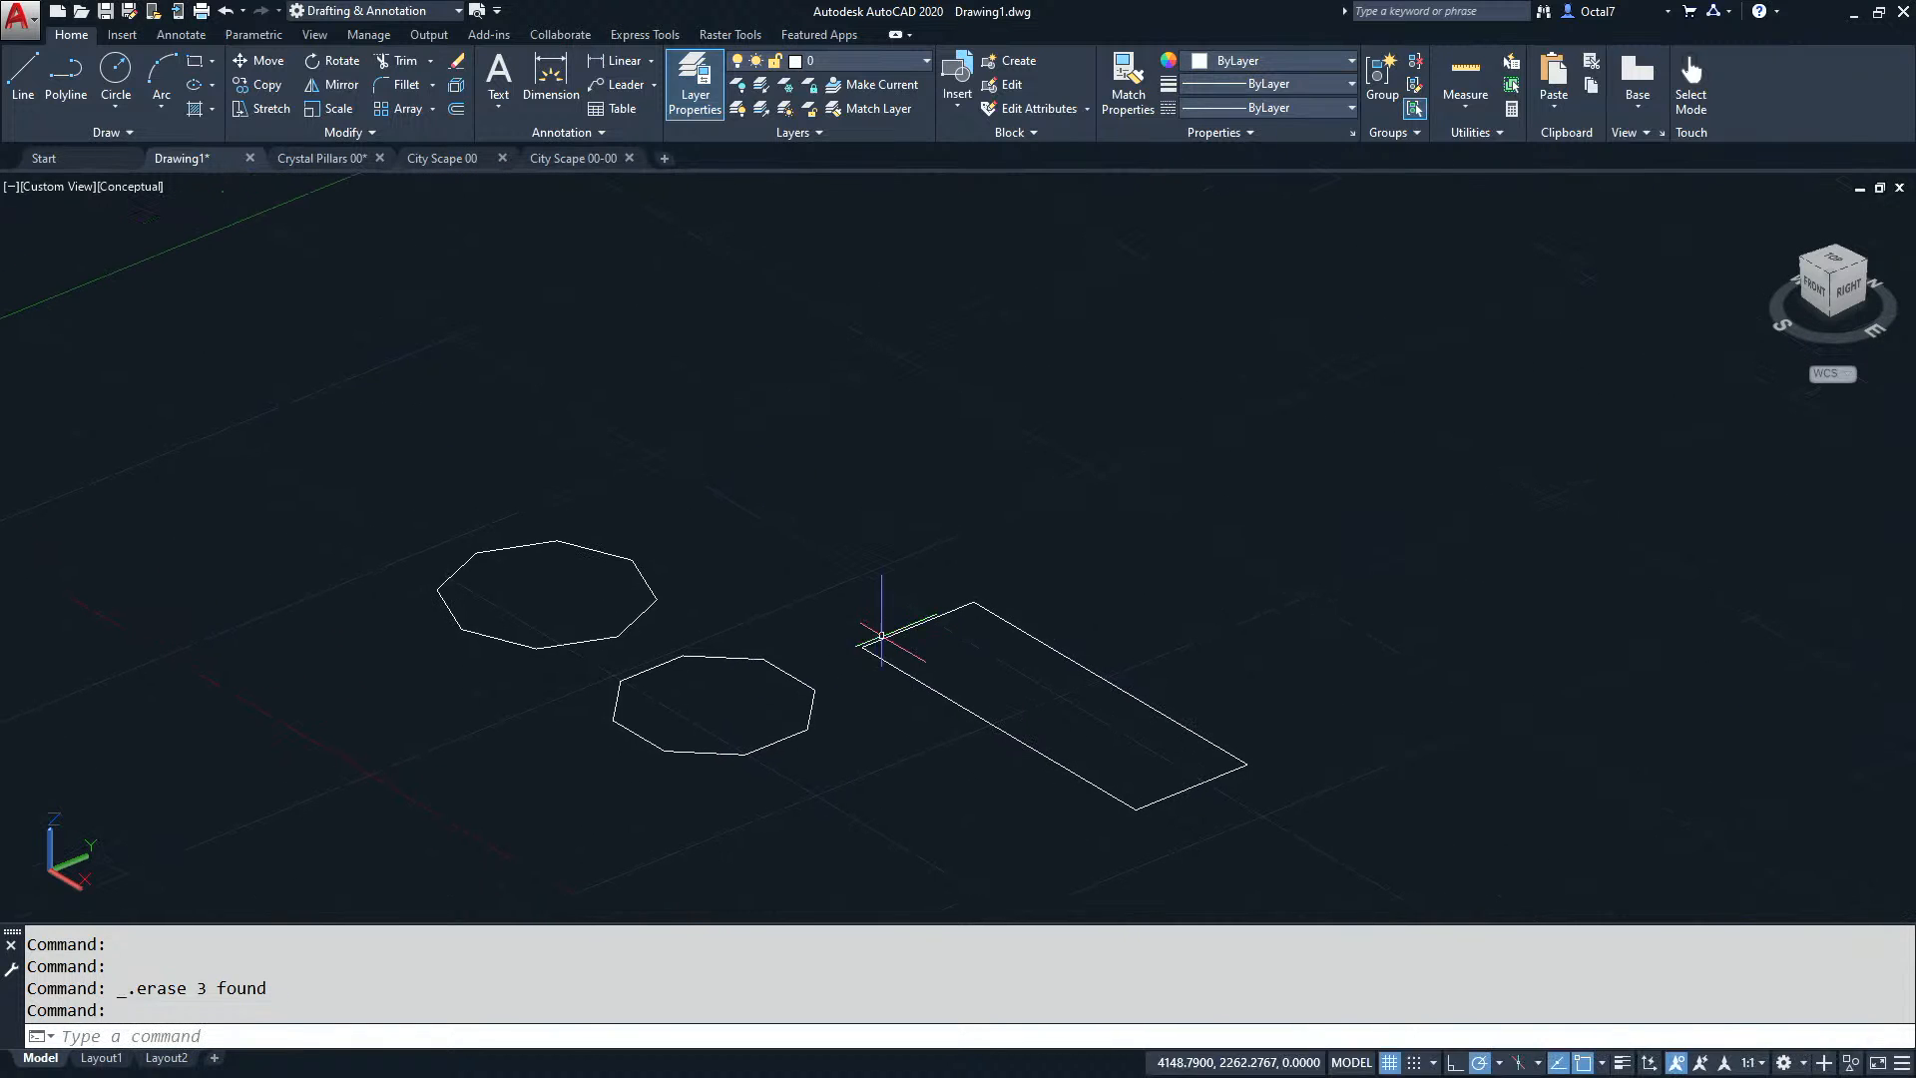
scroll(875, 633, "down", 2)
middle_click_drag(875, 633, 884, 643)
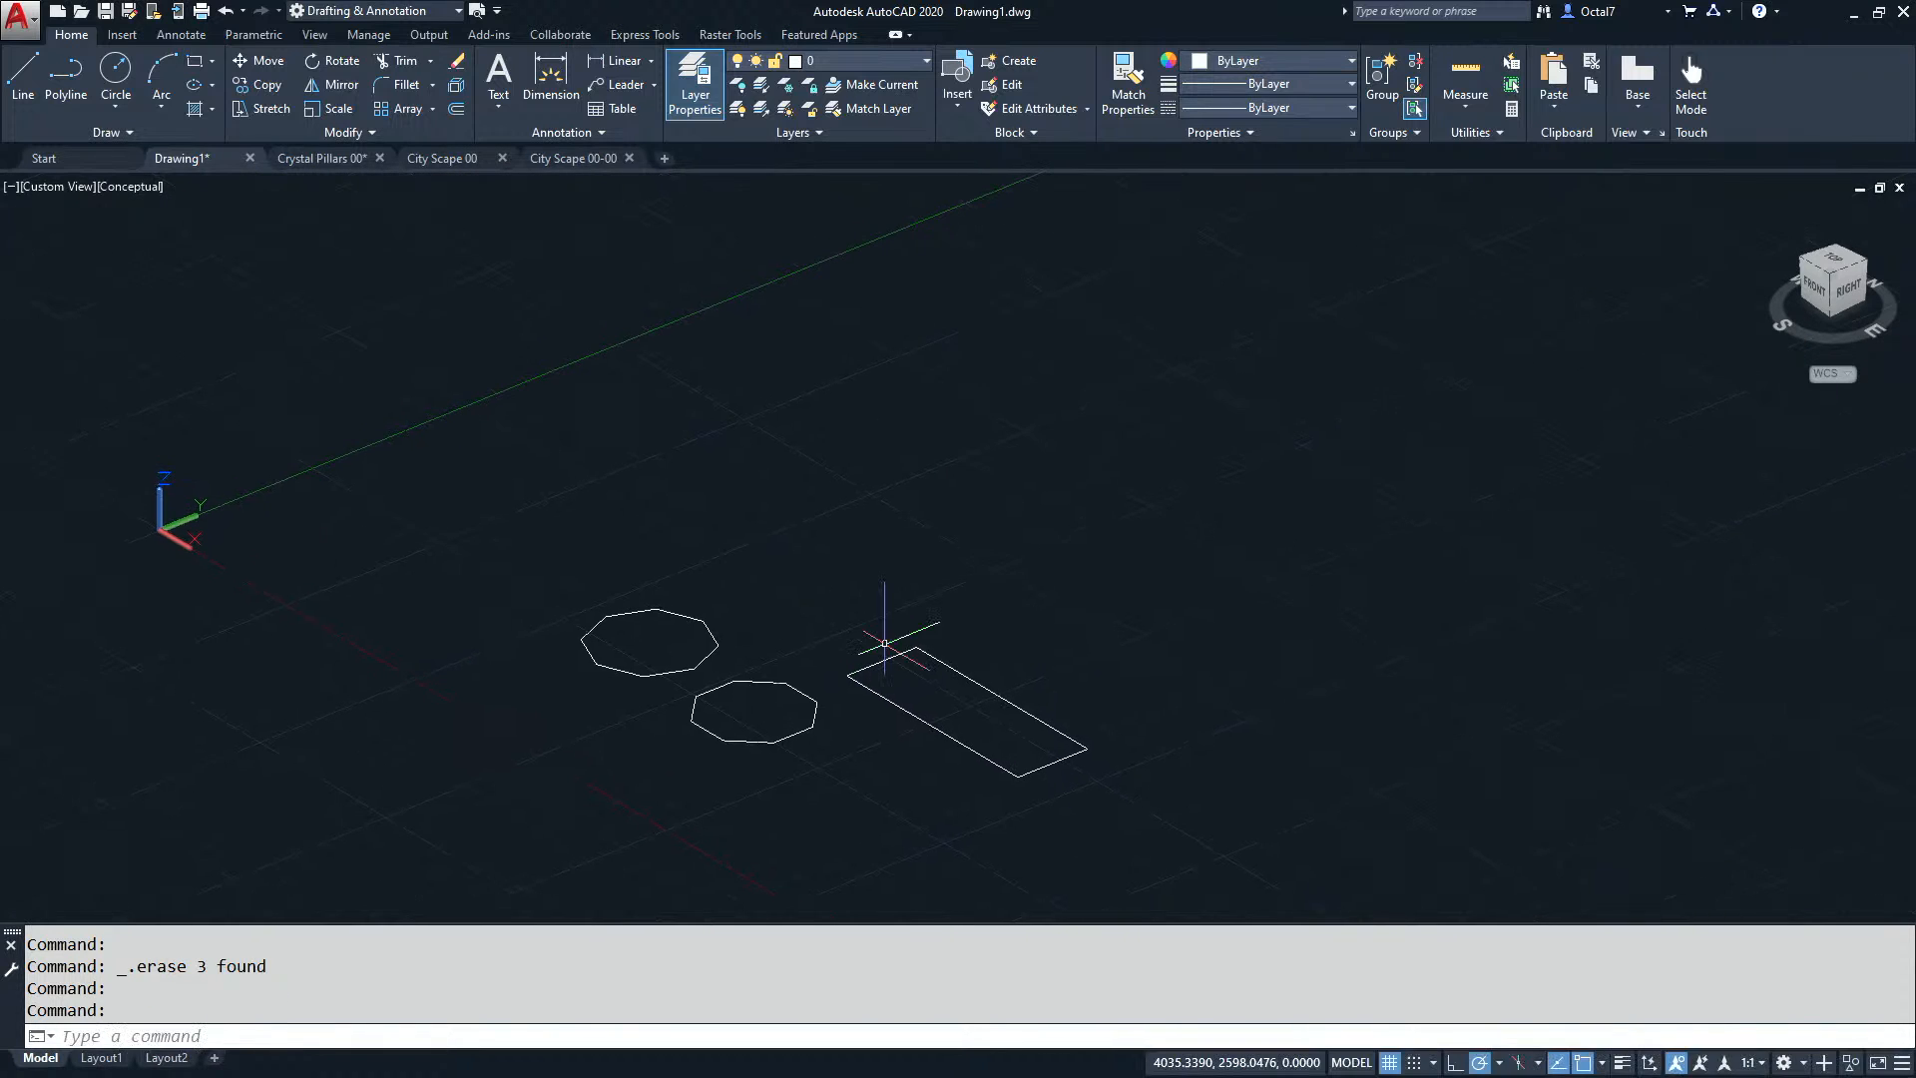
type("greebleextrude")
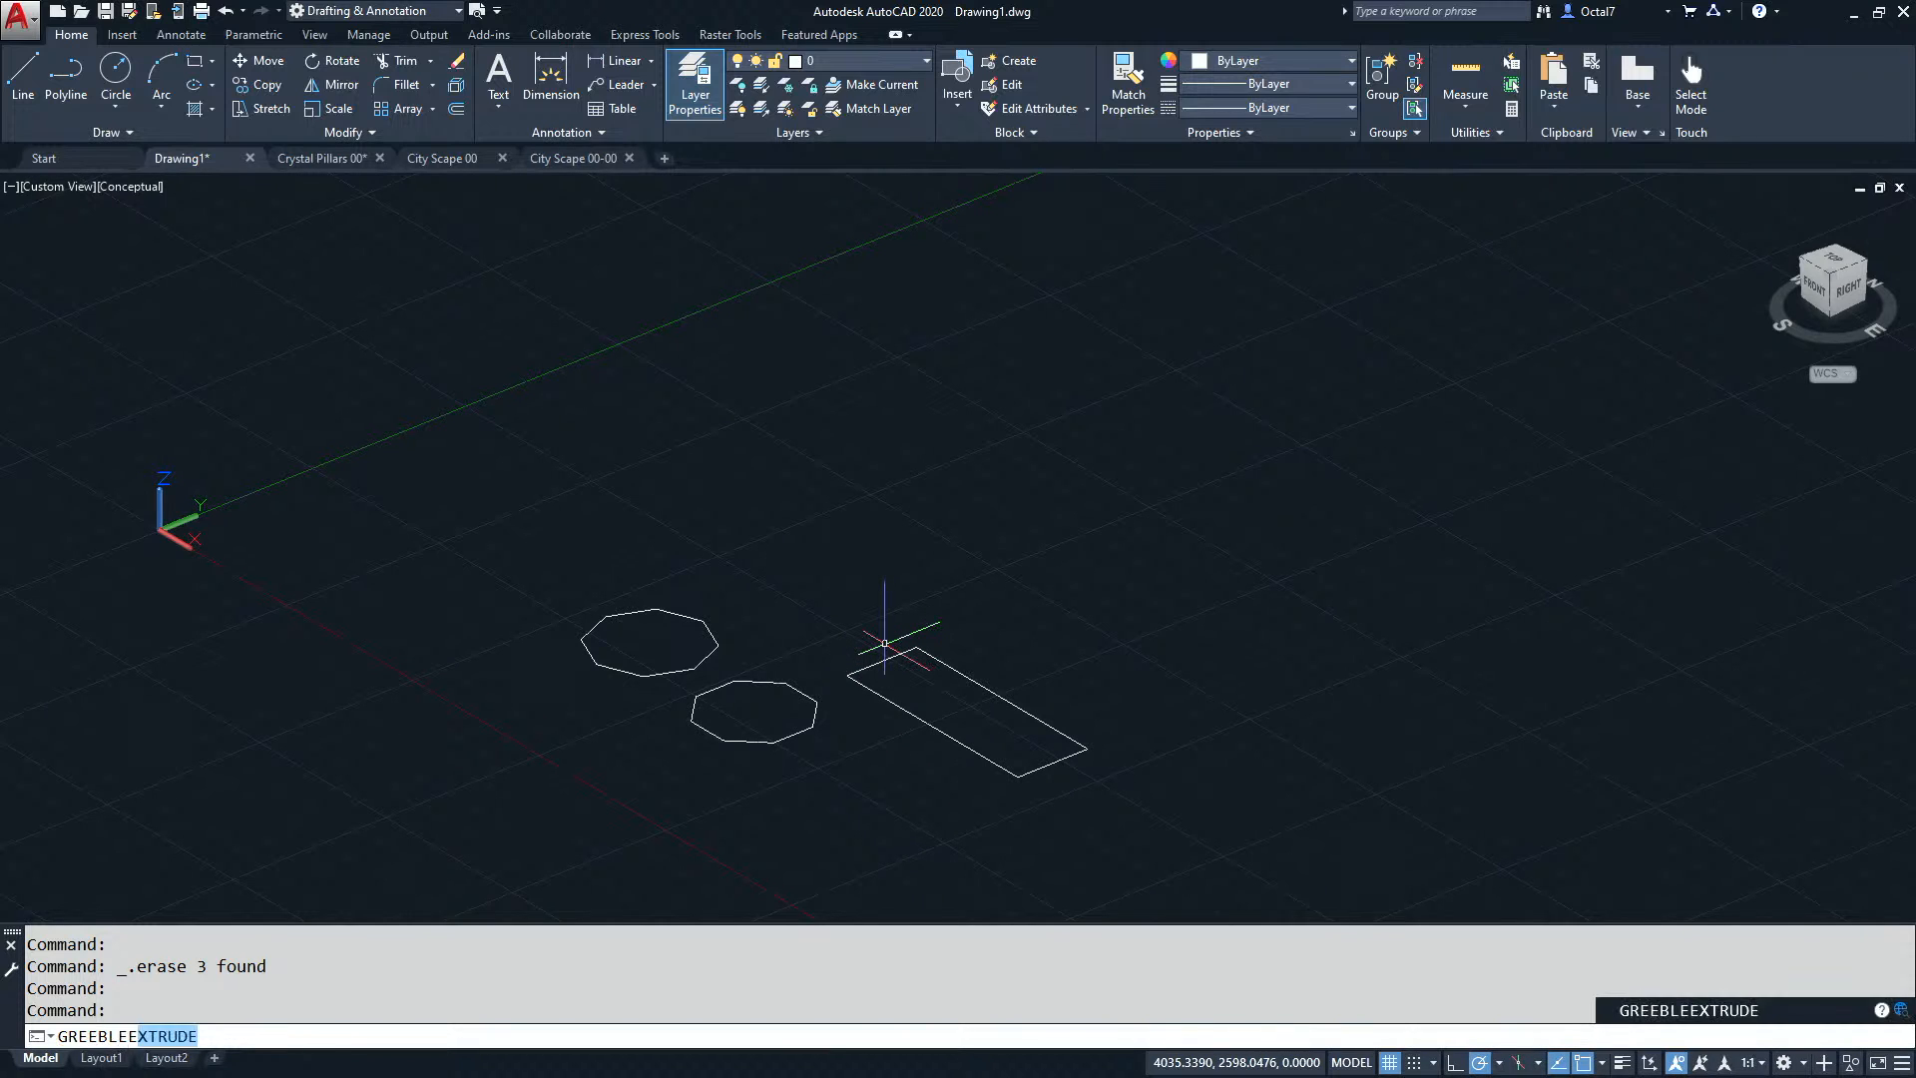
key("Return")
left_click(1125, 517)
left_click(674, 781)
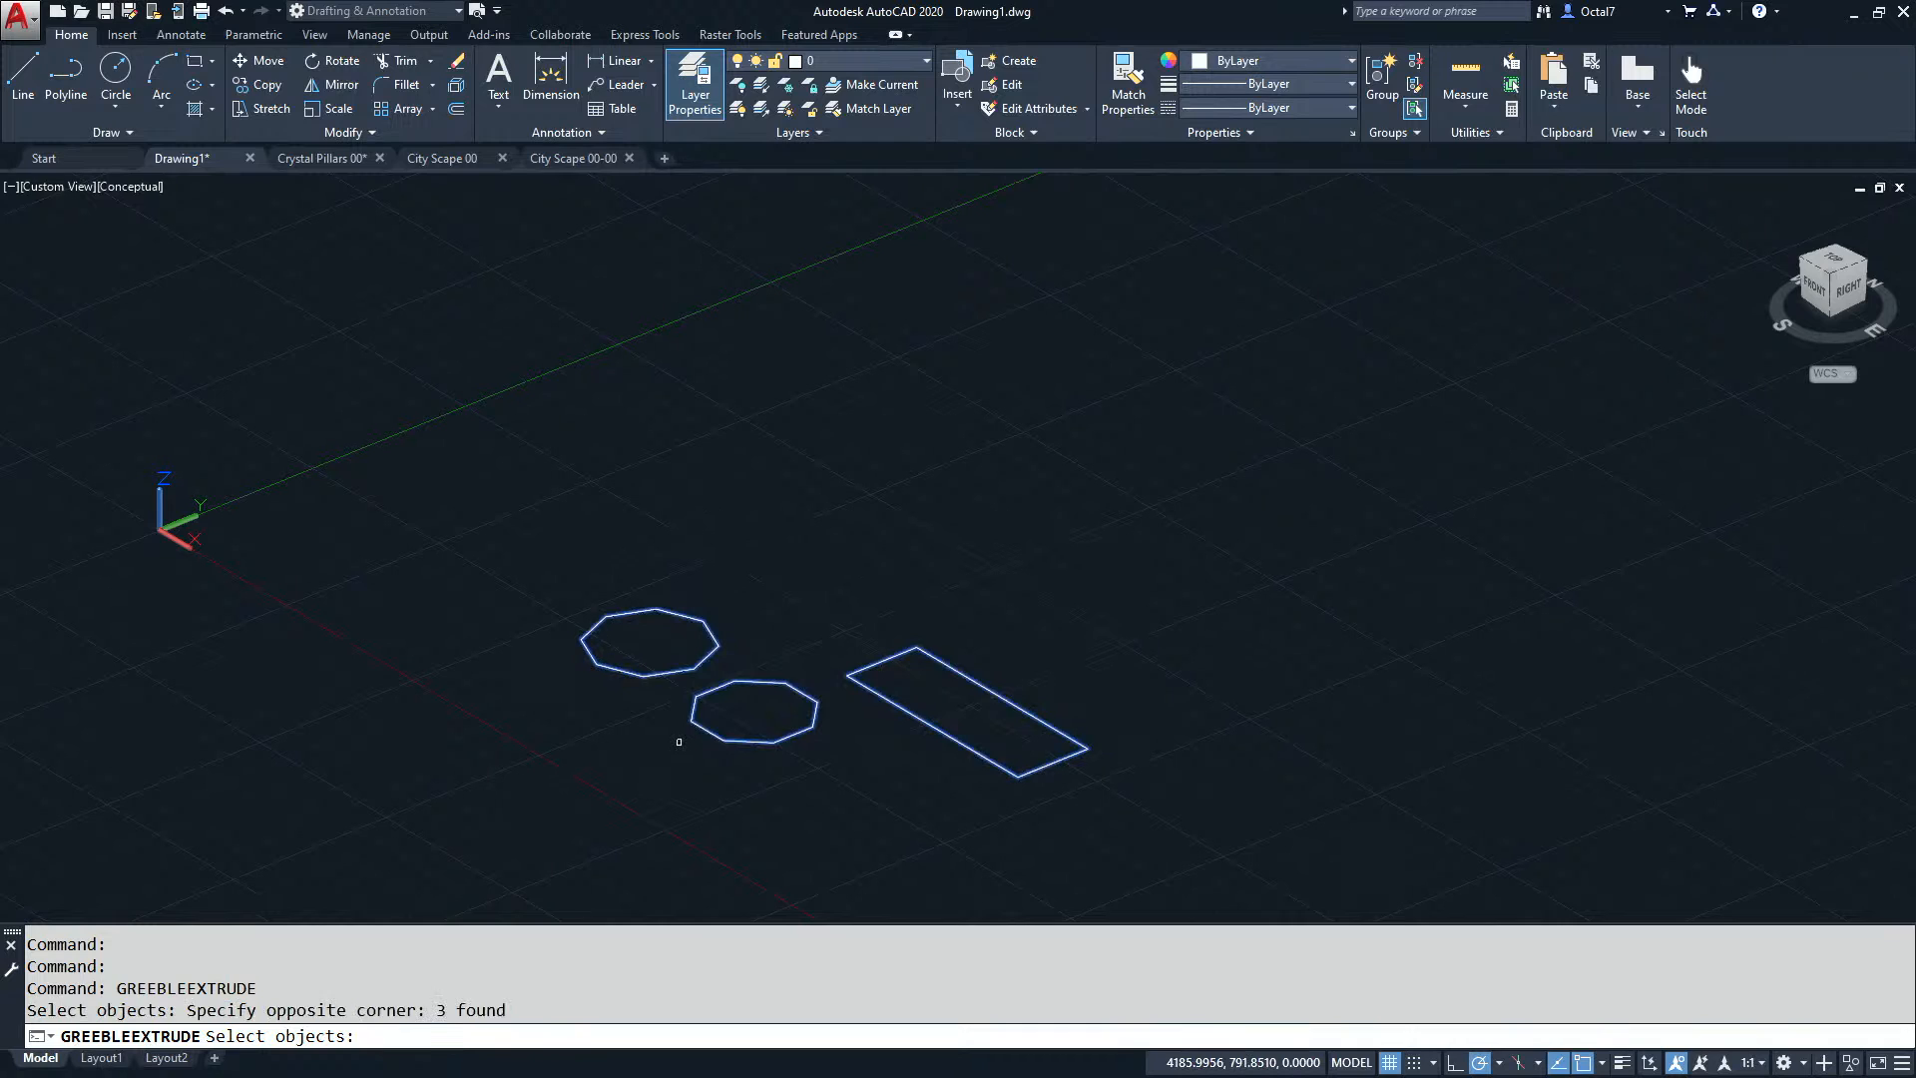
key("Return")
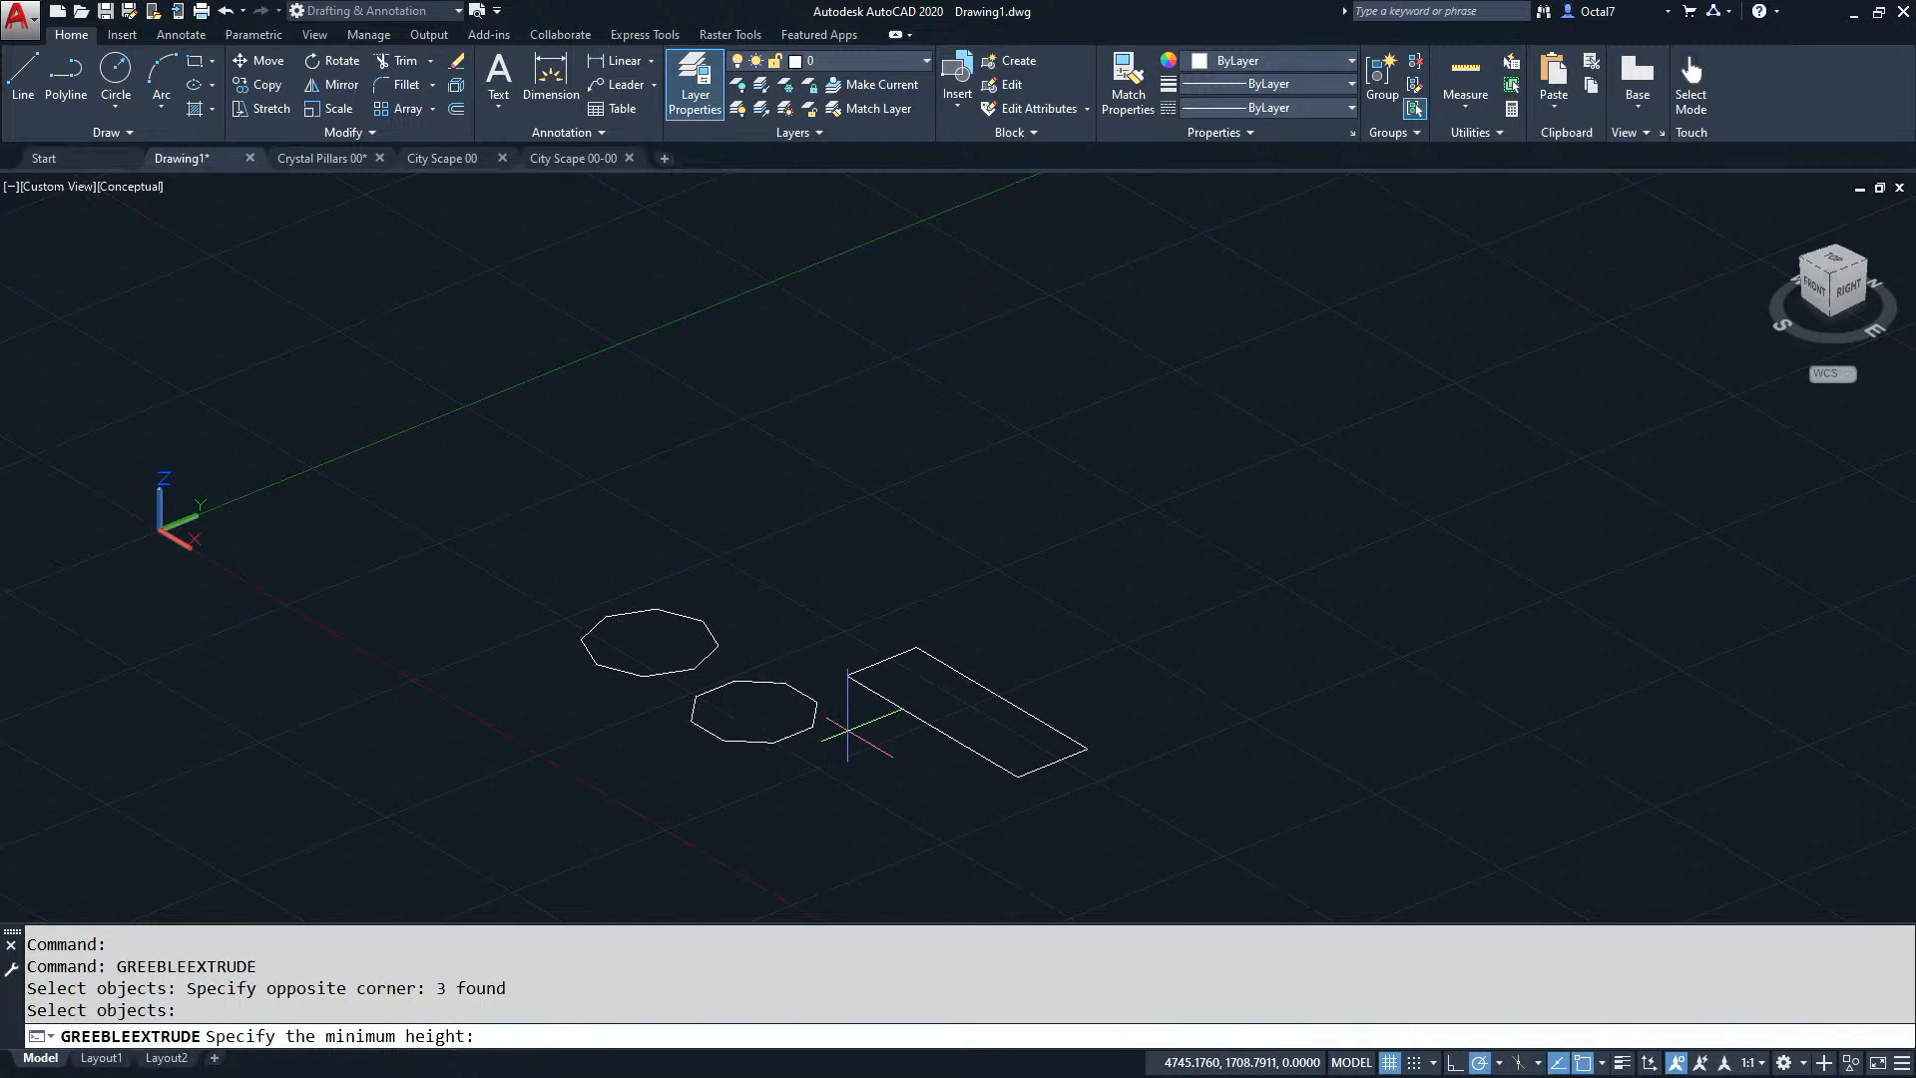
key("Return")
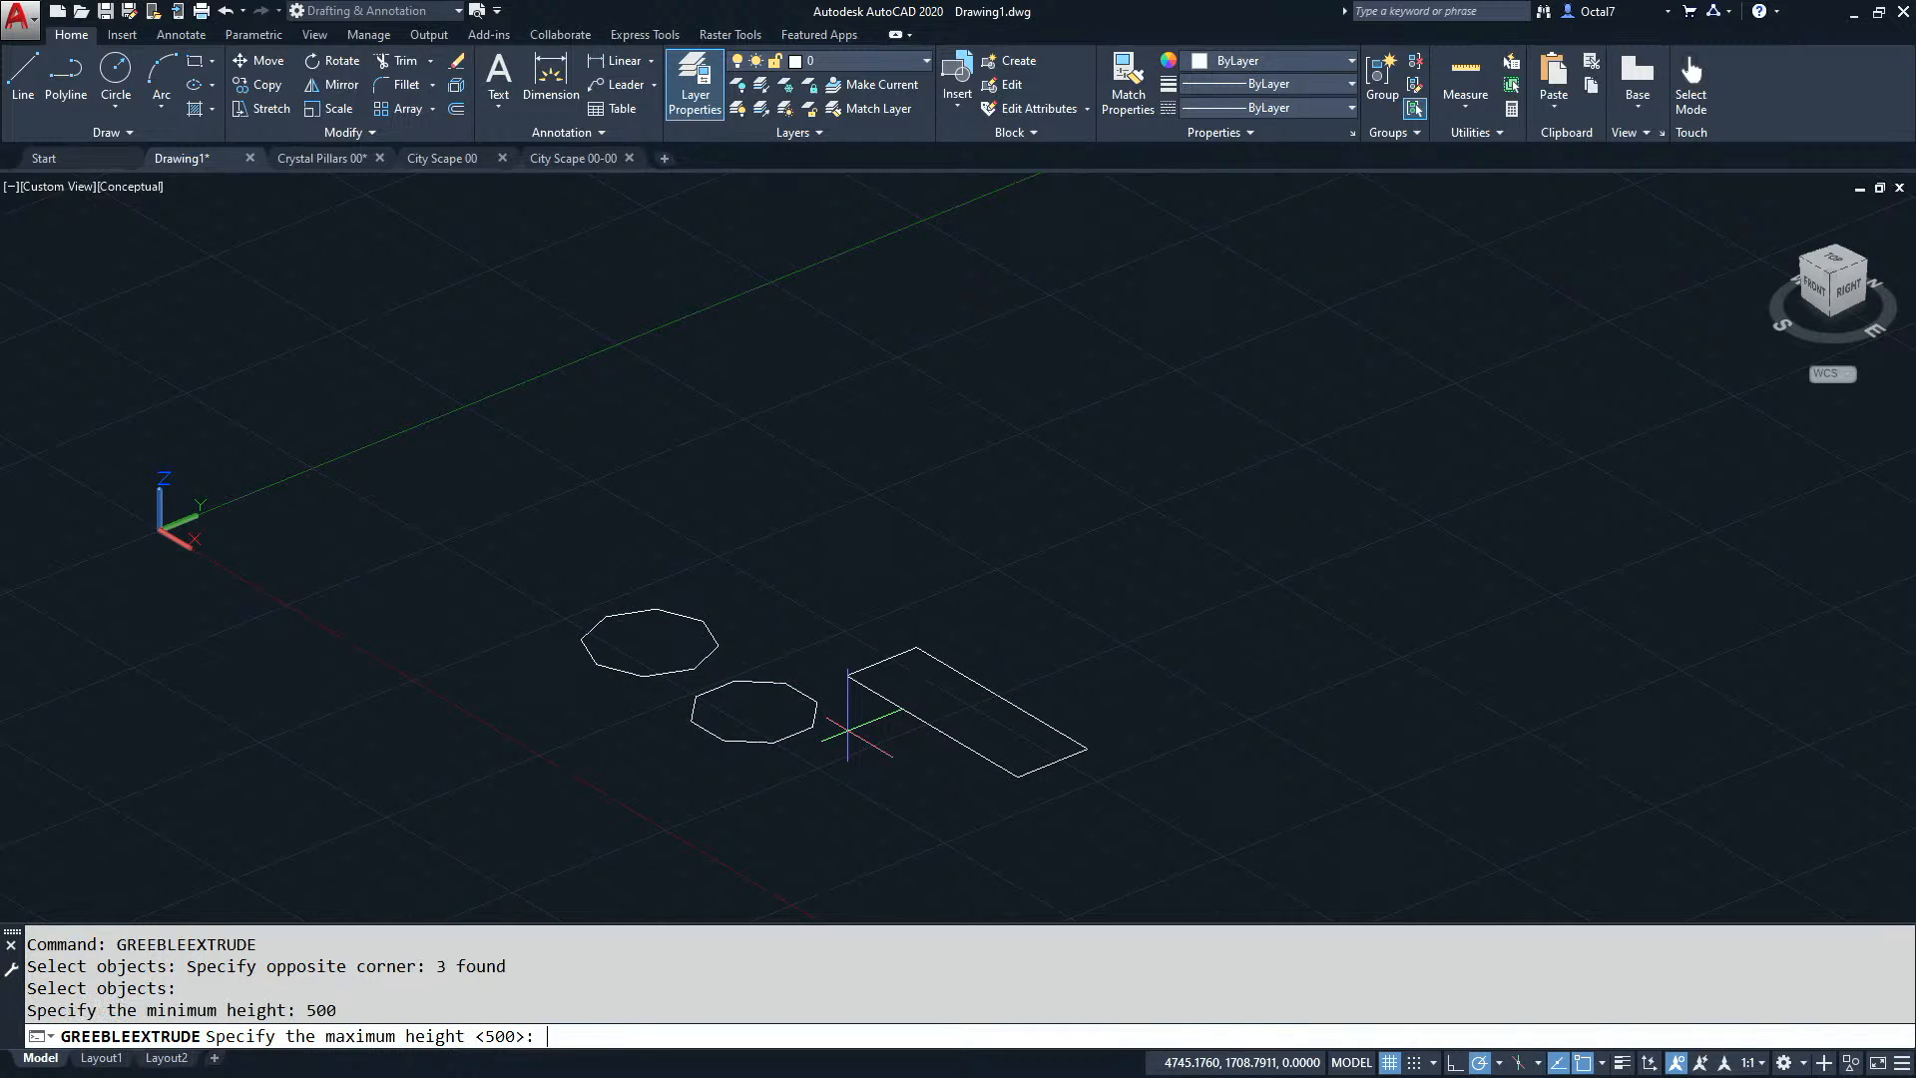
key("Return")
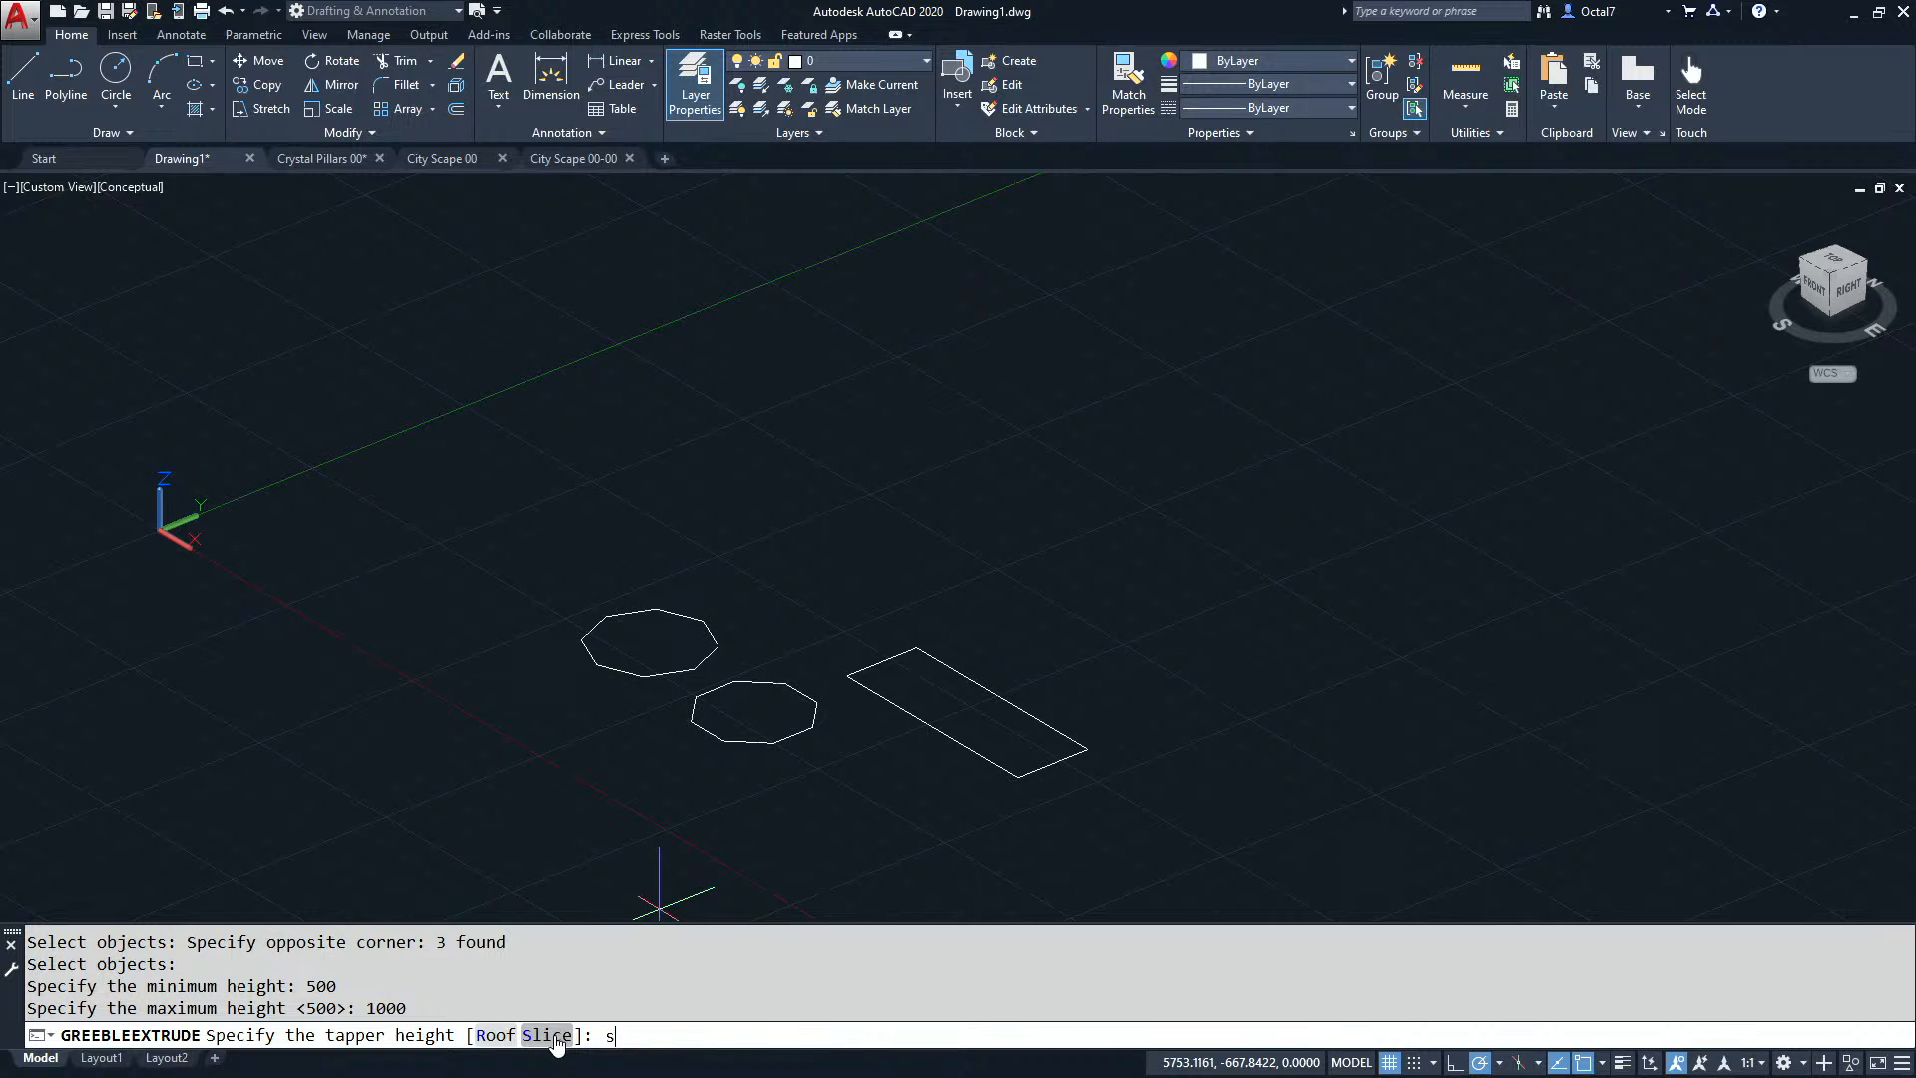
key("Return")
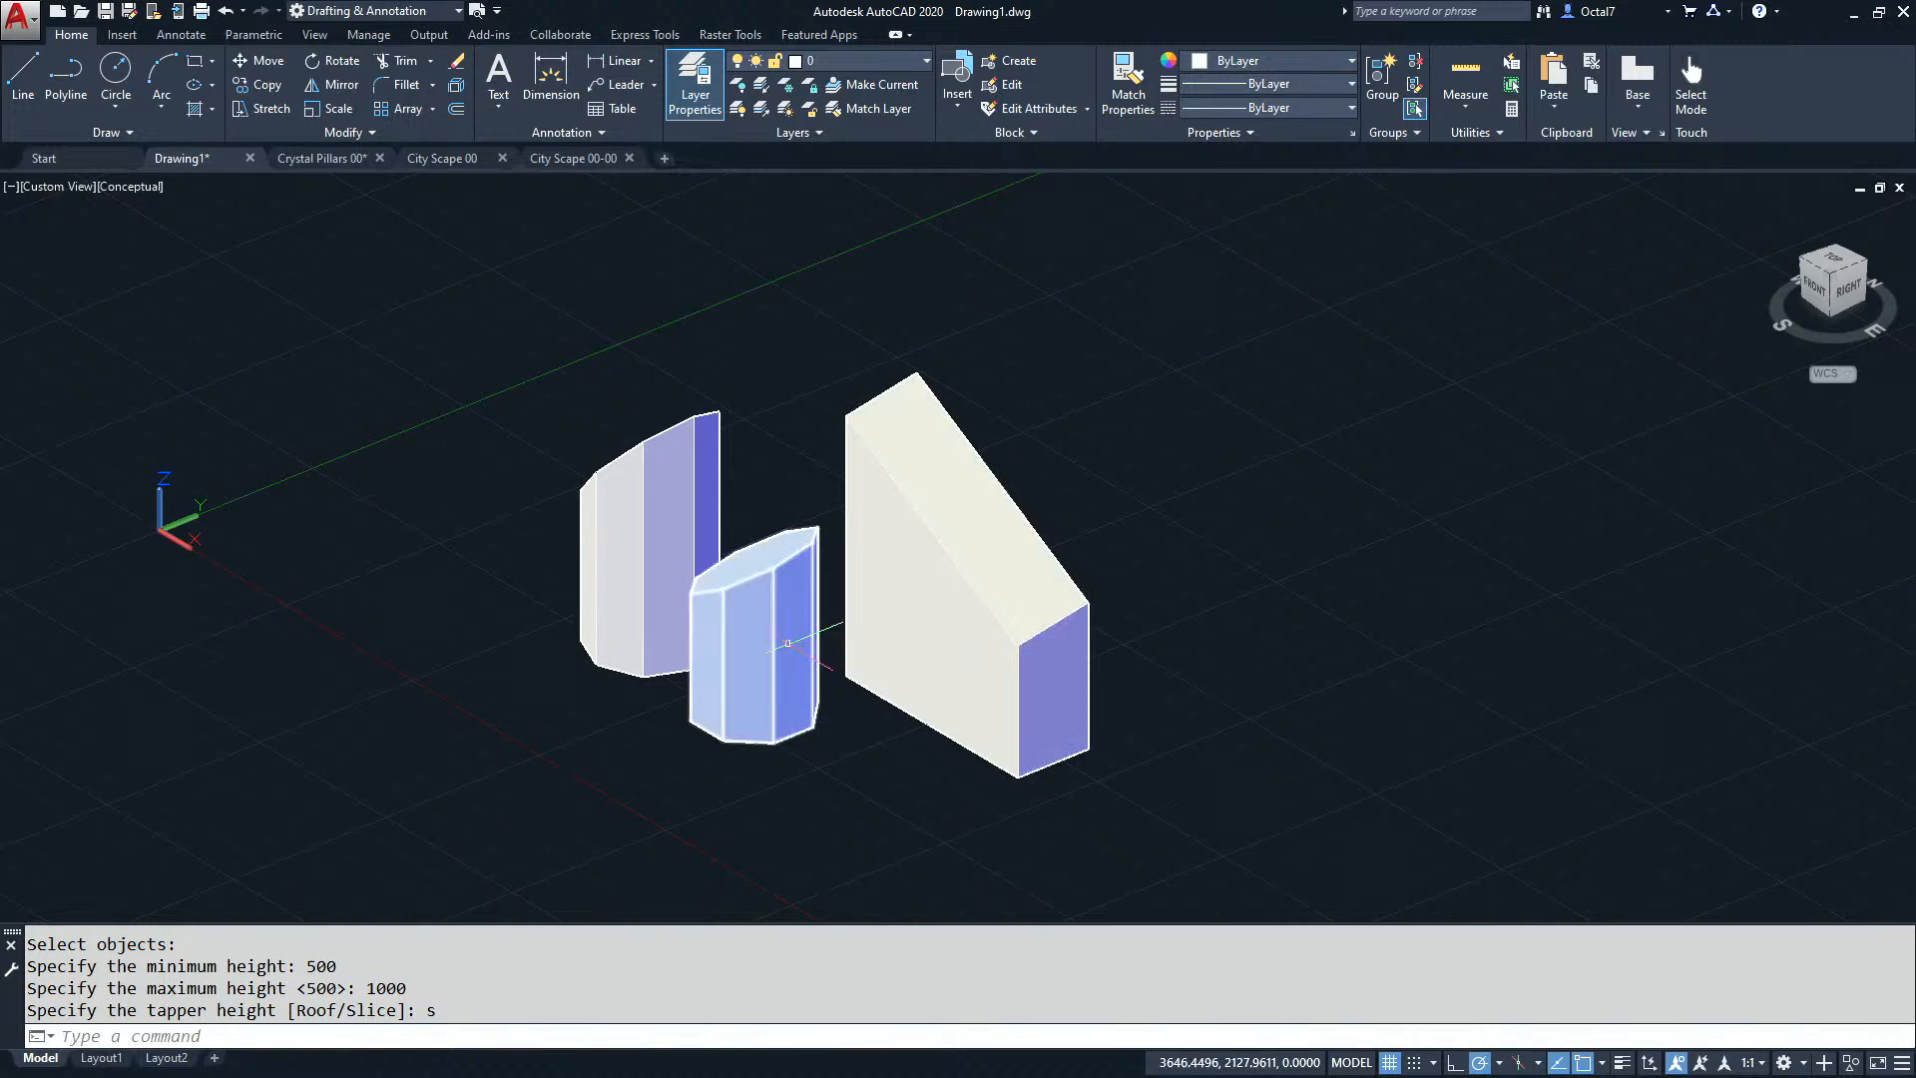
scroll(710, 649, "up", 2)
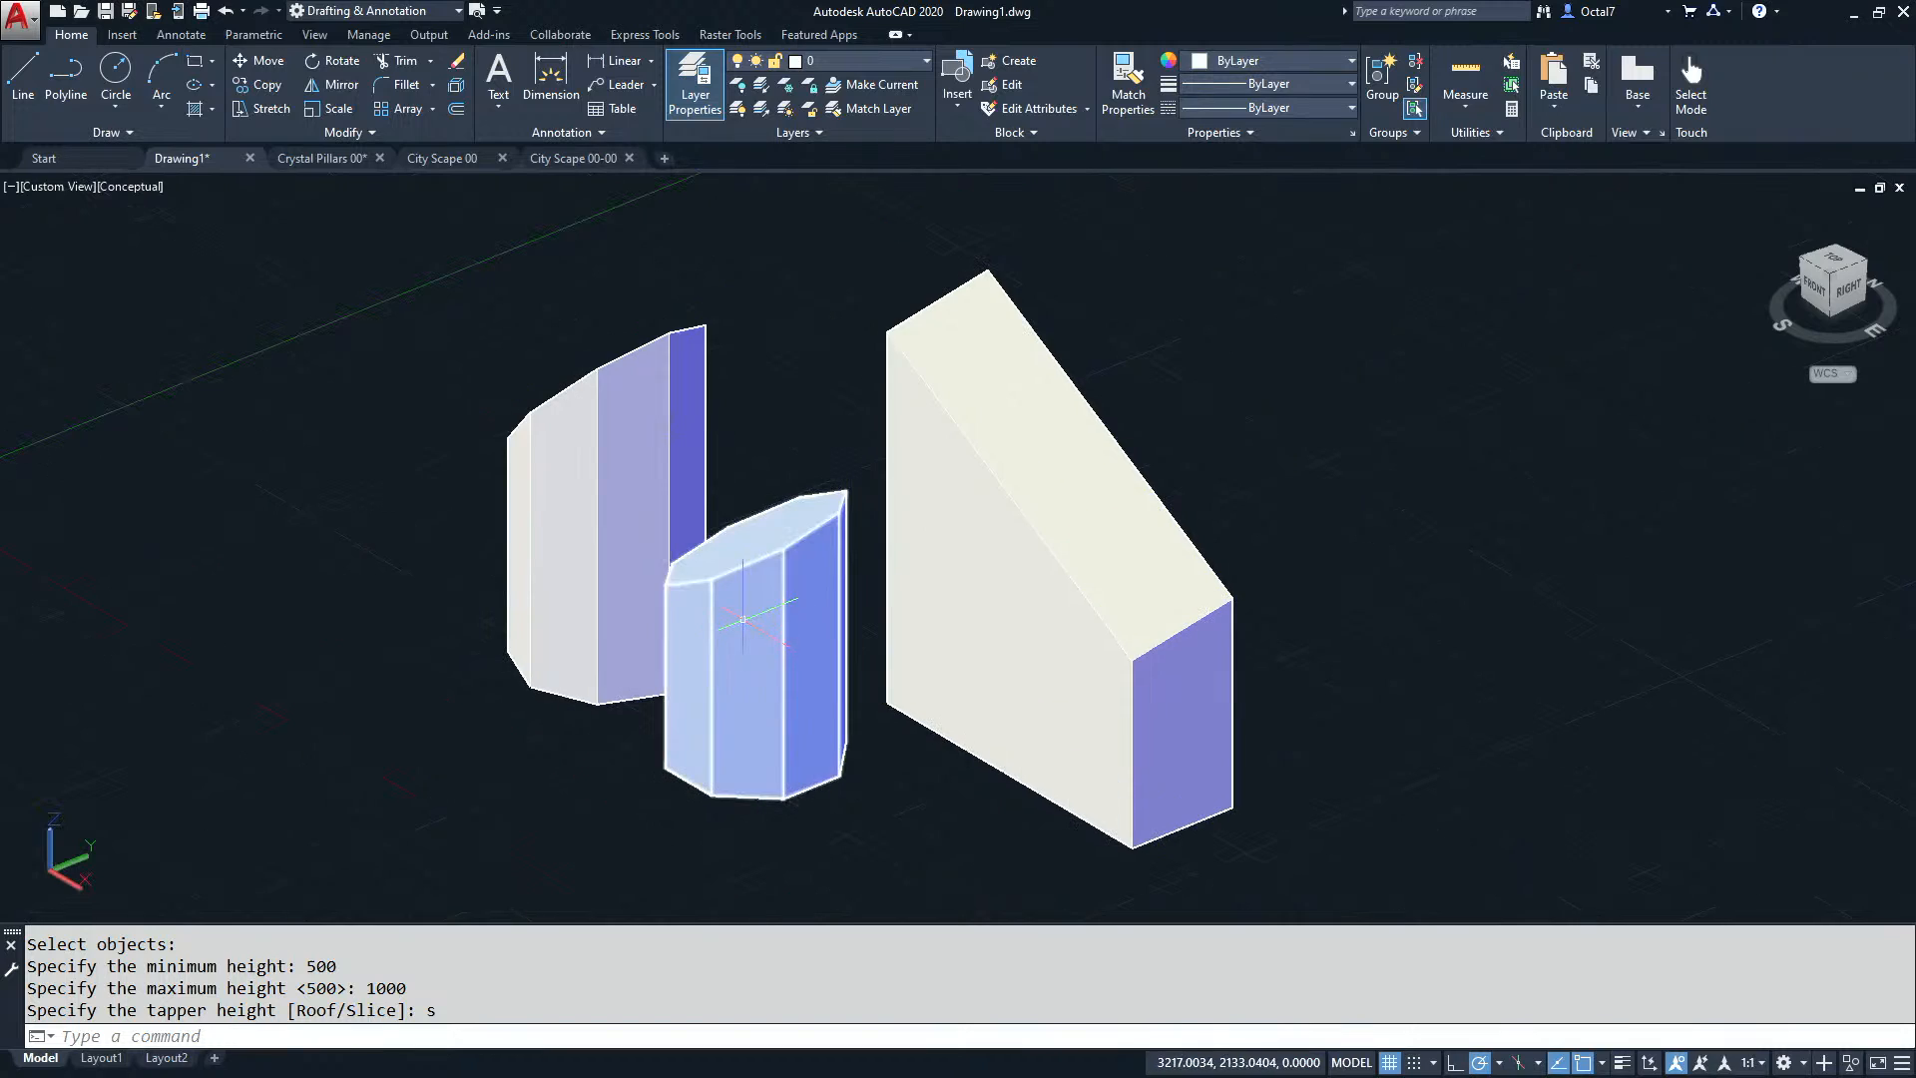
middle_click_drag(773, 636, 848, 620, "shift")
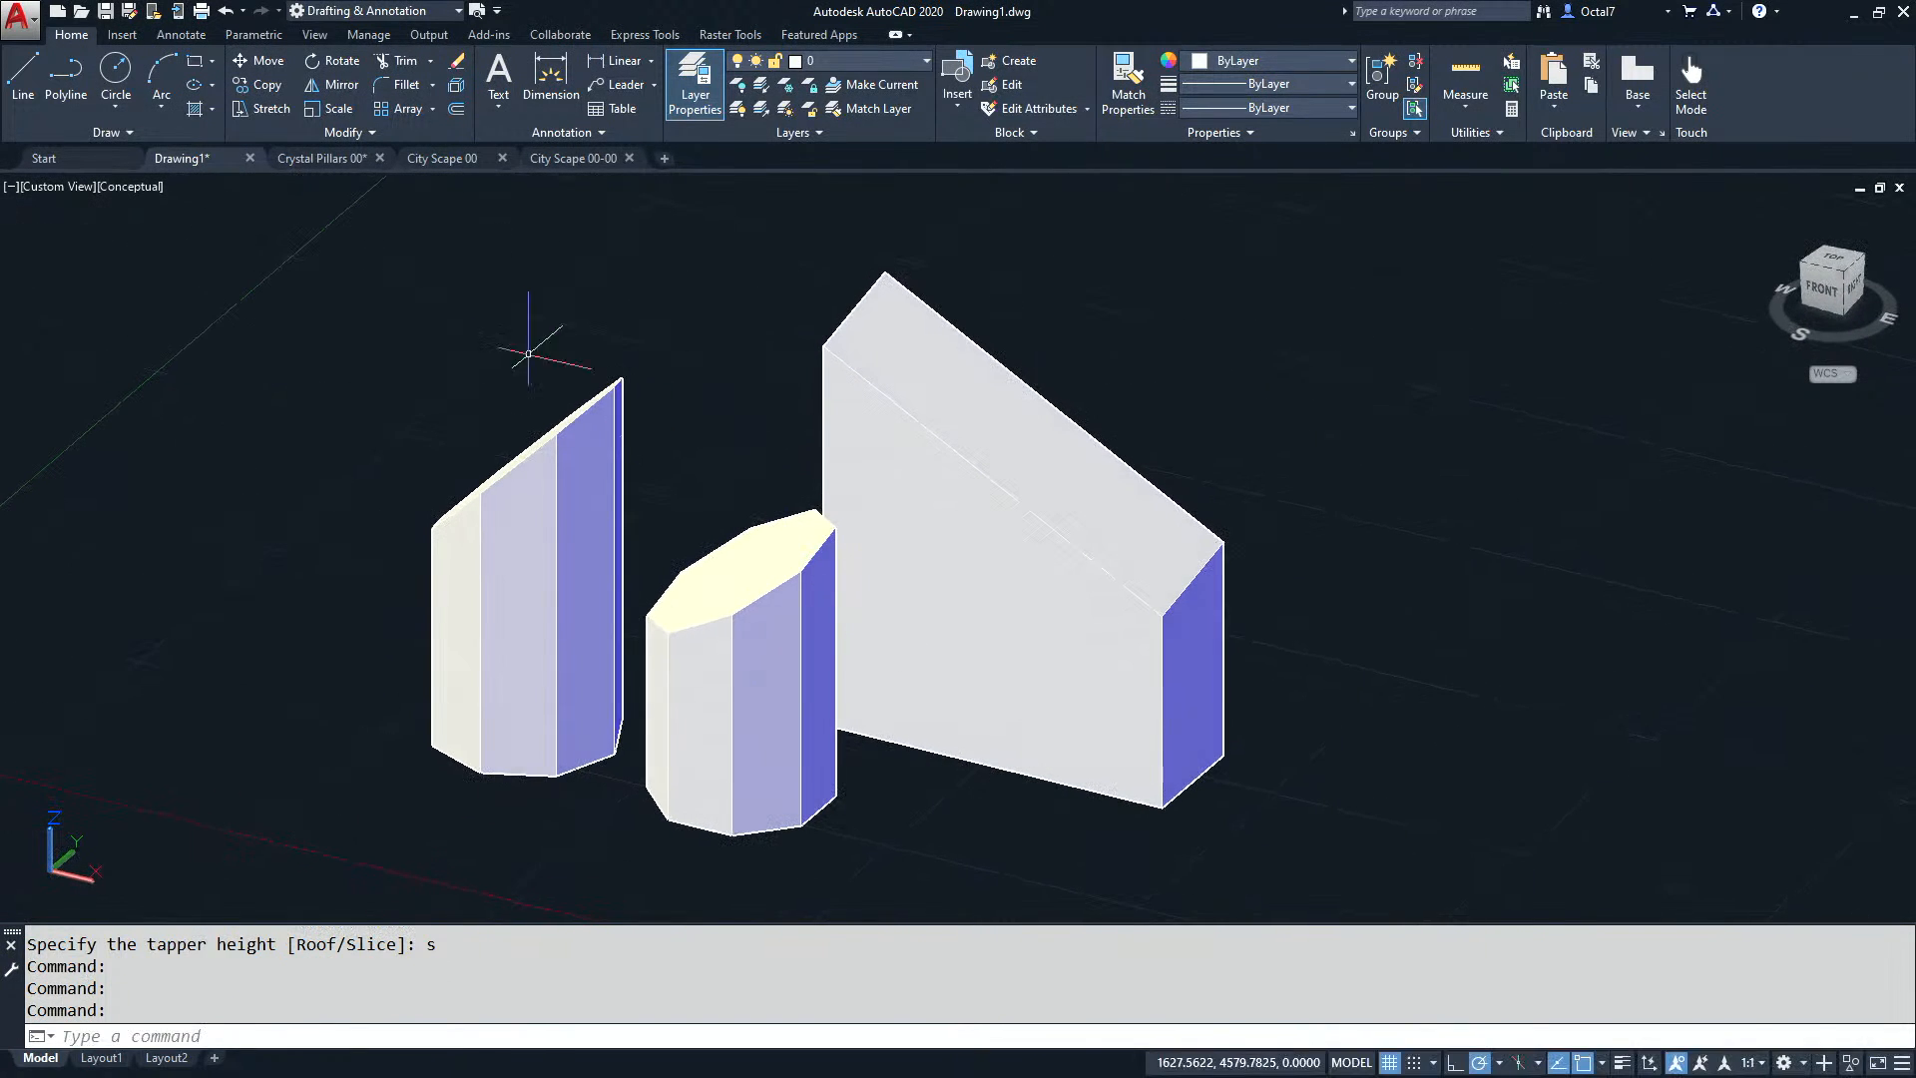
Switch to the Crystal Pillars 00 drawing and inspect the tilted outline above the hexagons, leaving nothing selected.
left_click(333, 159)
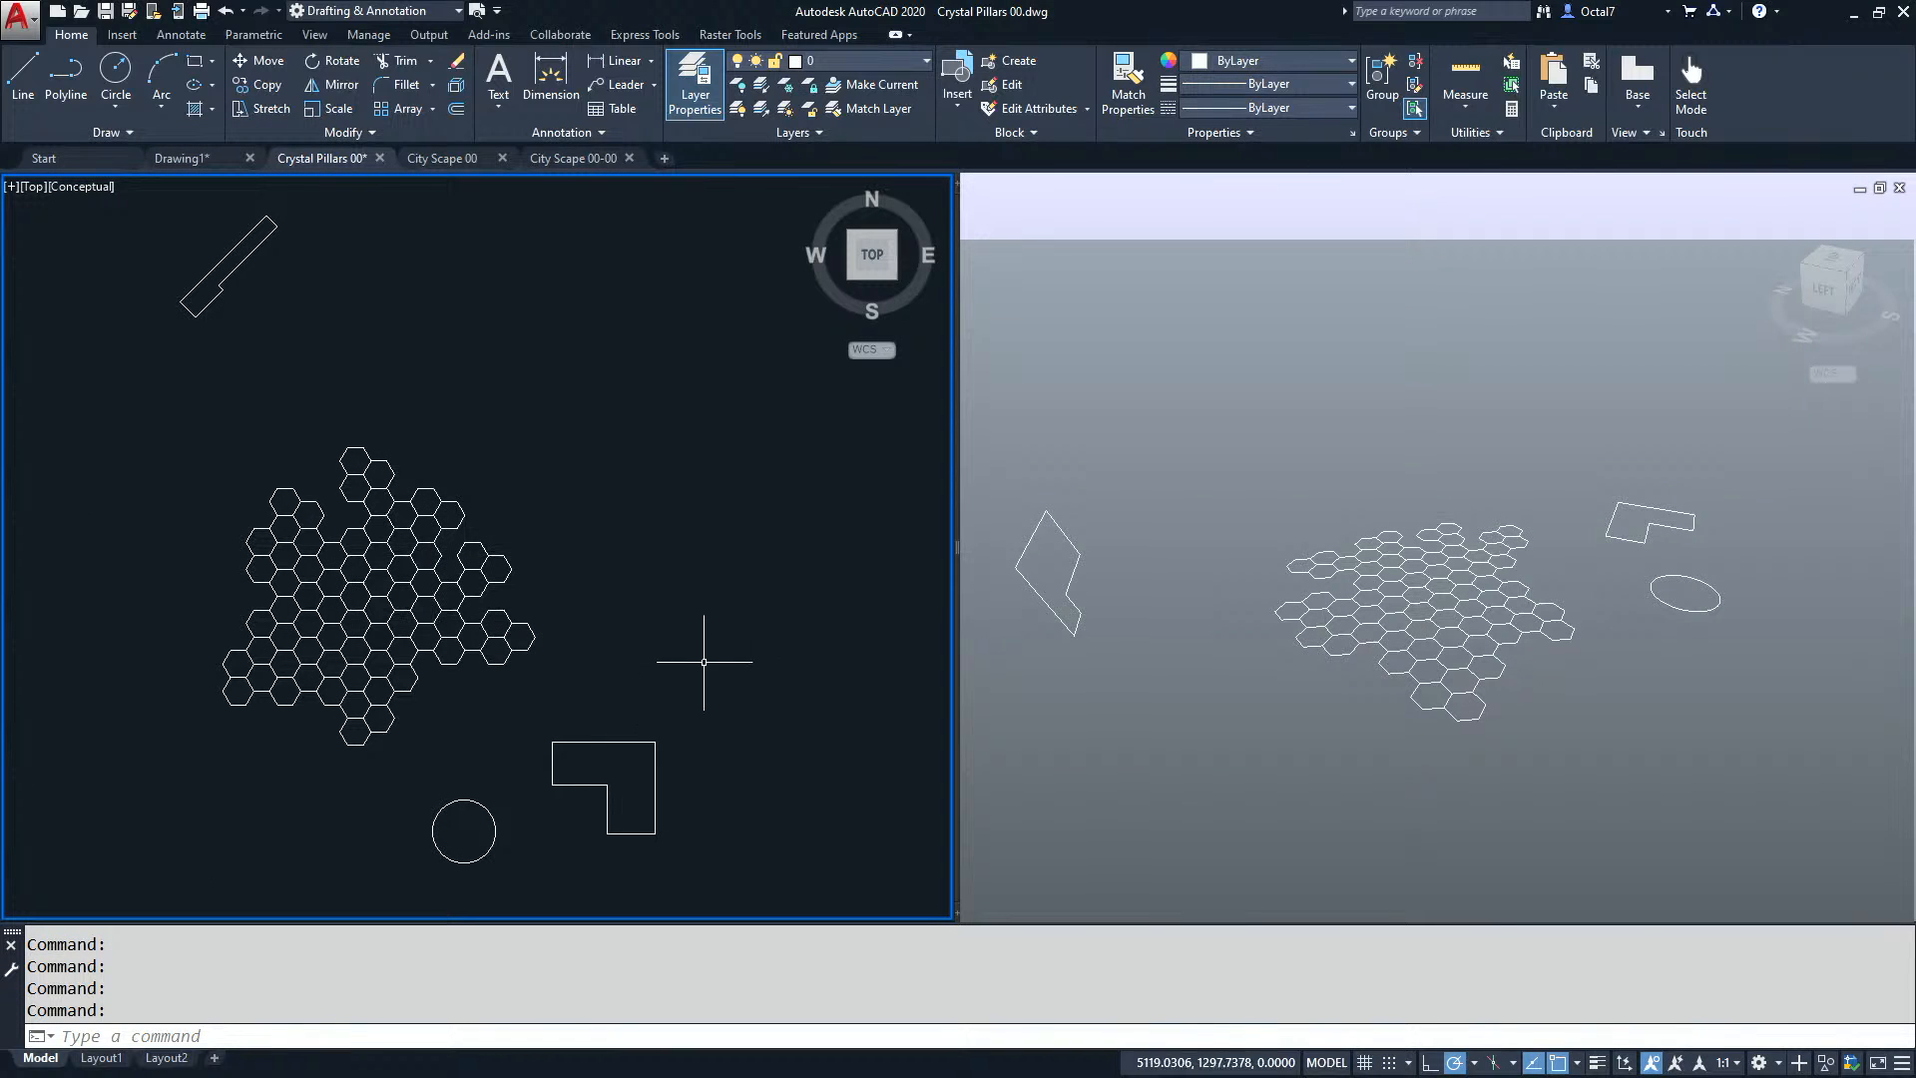
middle_click_drag(546, 664, 578, 642)
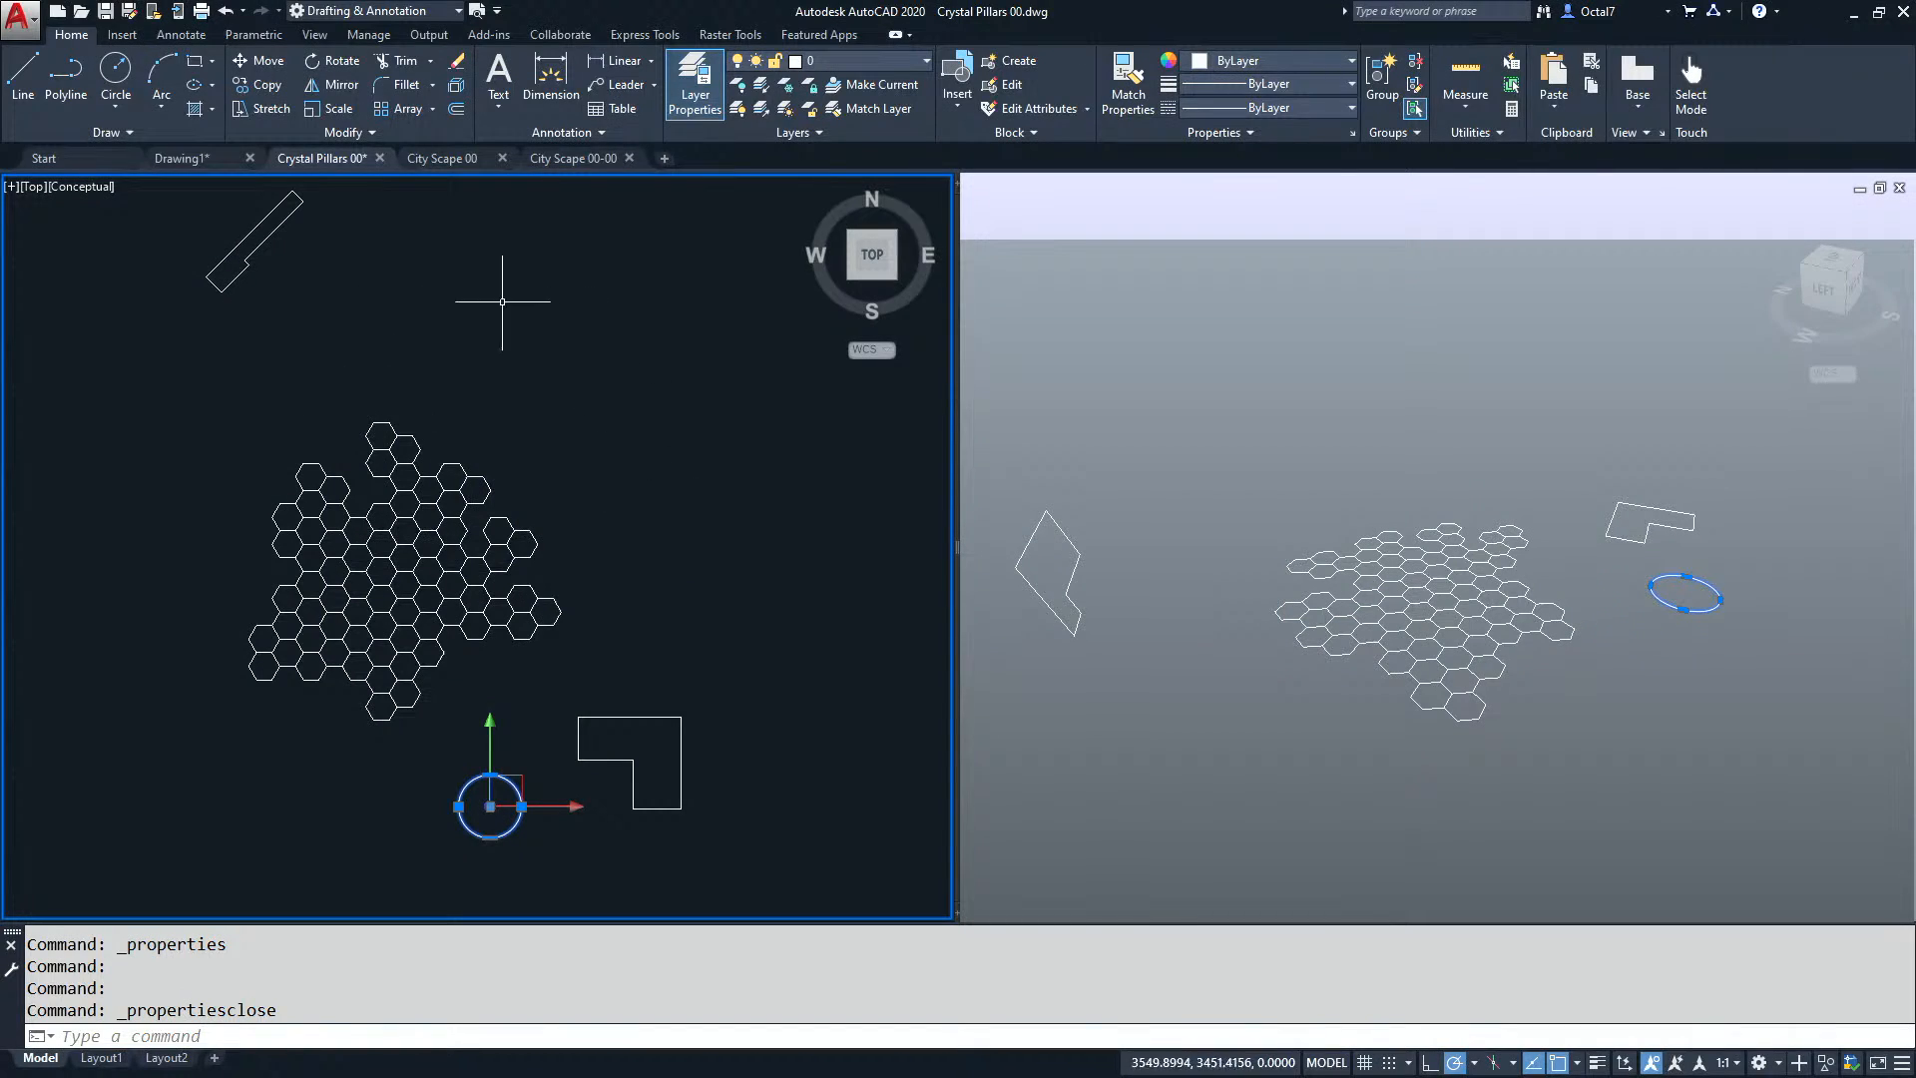
key("Escape")
left_click(282, 240)
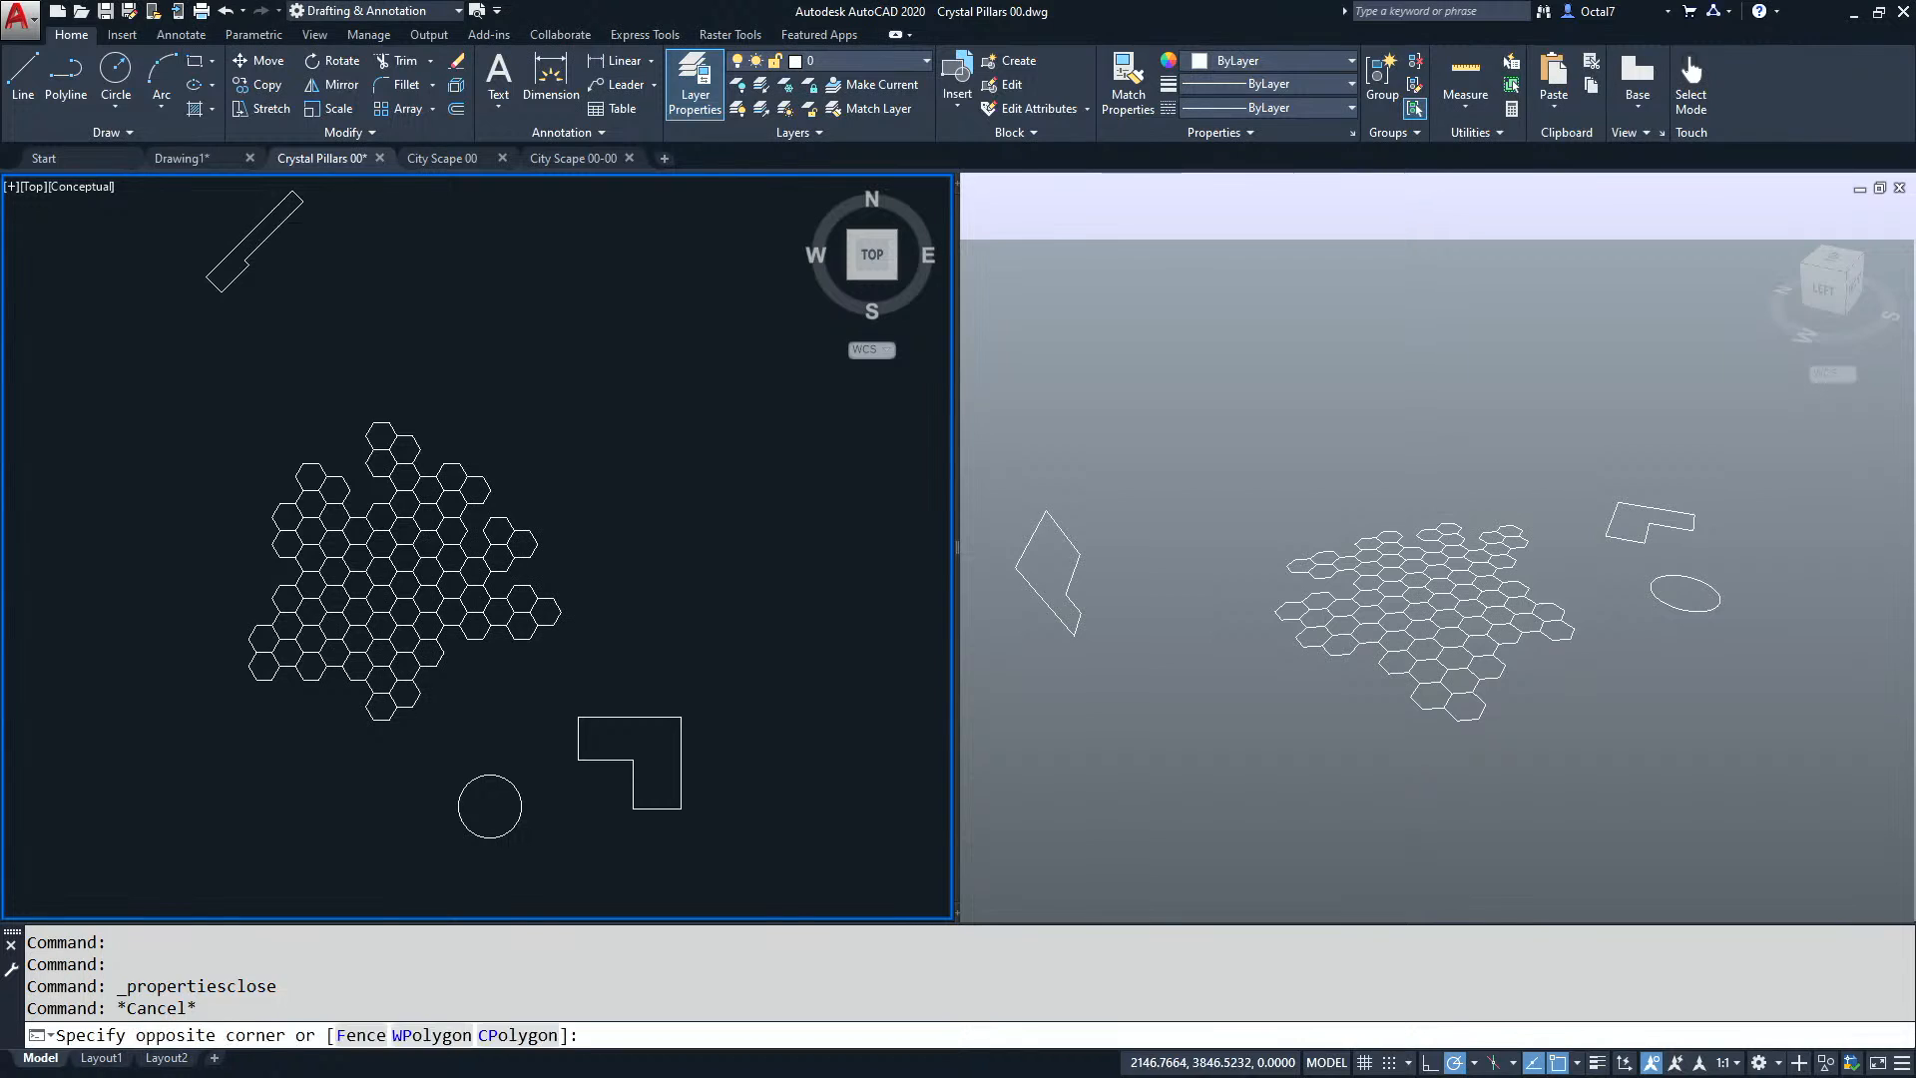
left_click(258, 228)
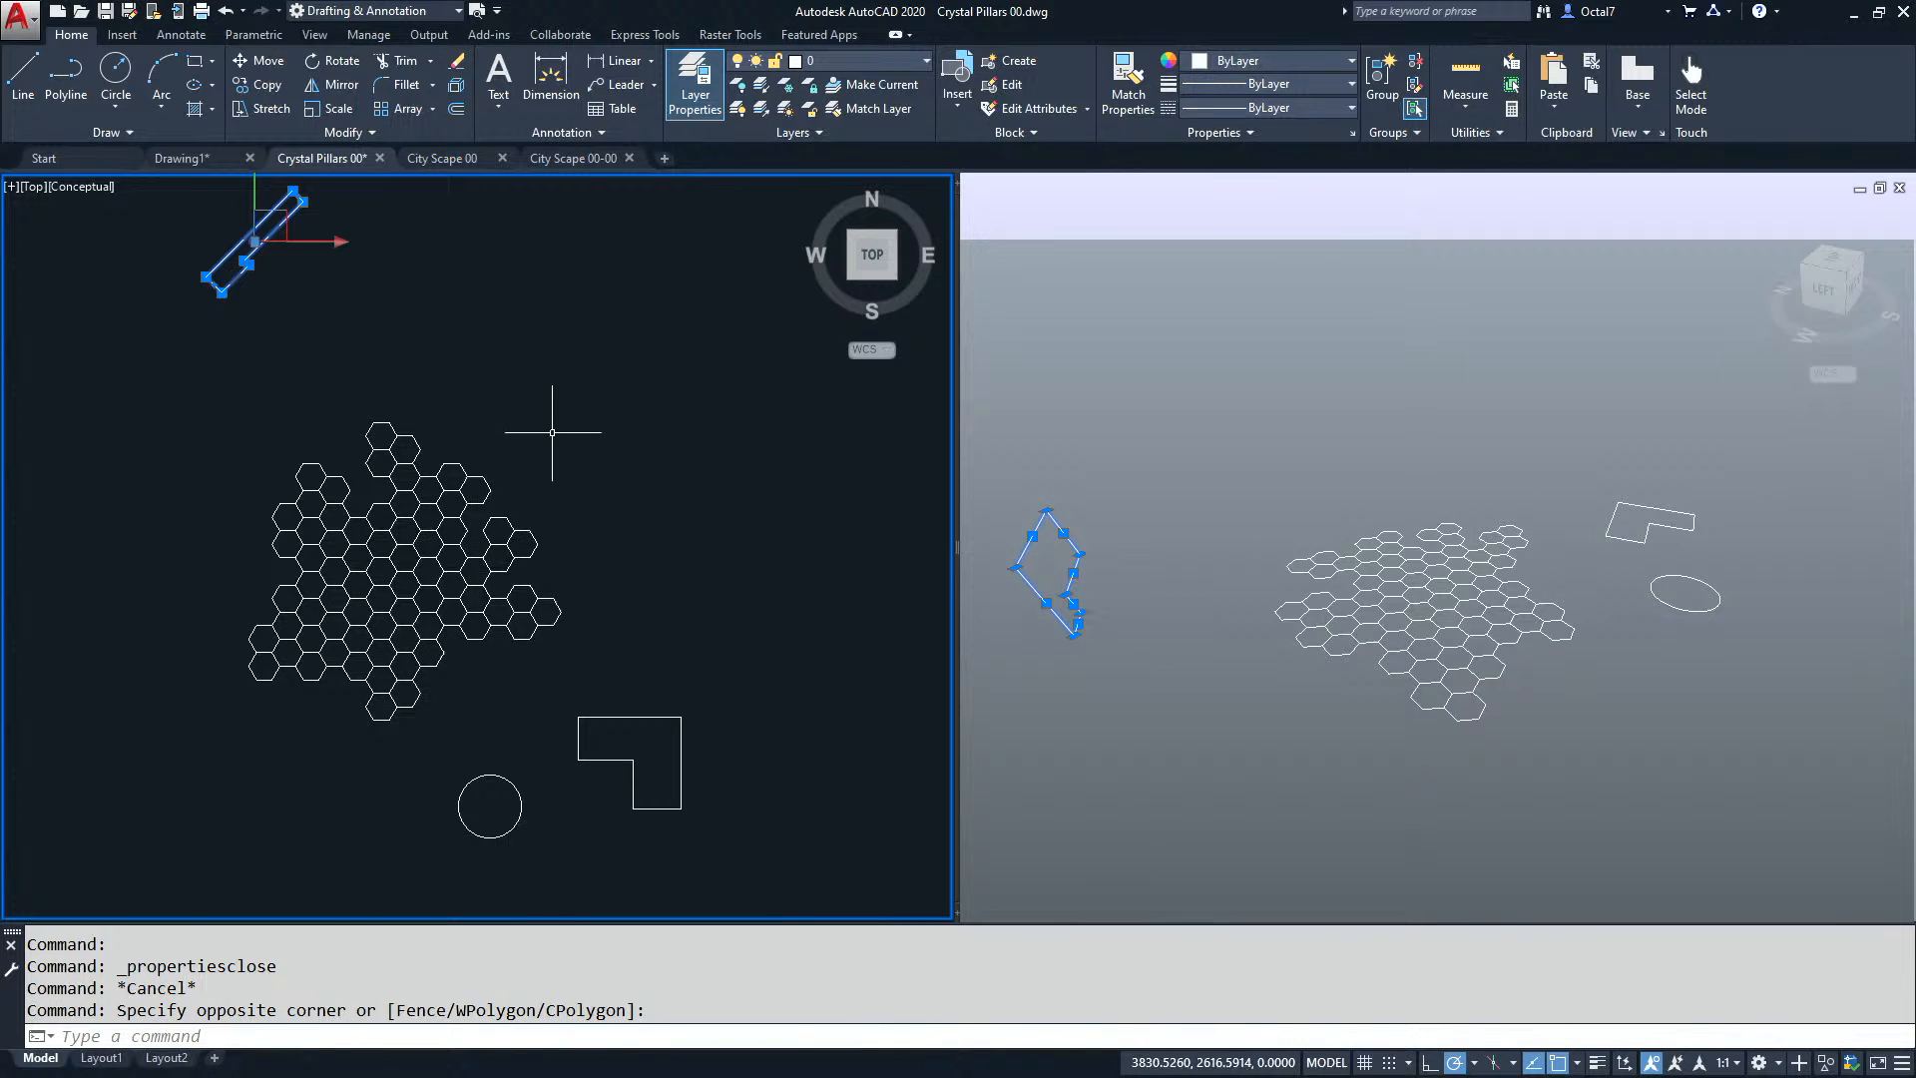
mouse_move(655, 479)
middle_mouse_down()
mouse_move(675, 499)
mouse_move(637, 465)
middle_mouse_up()
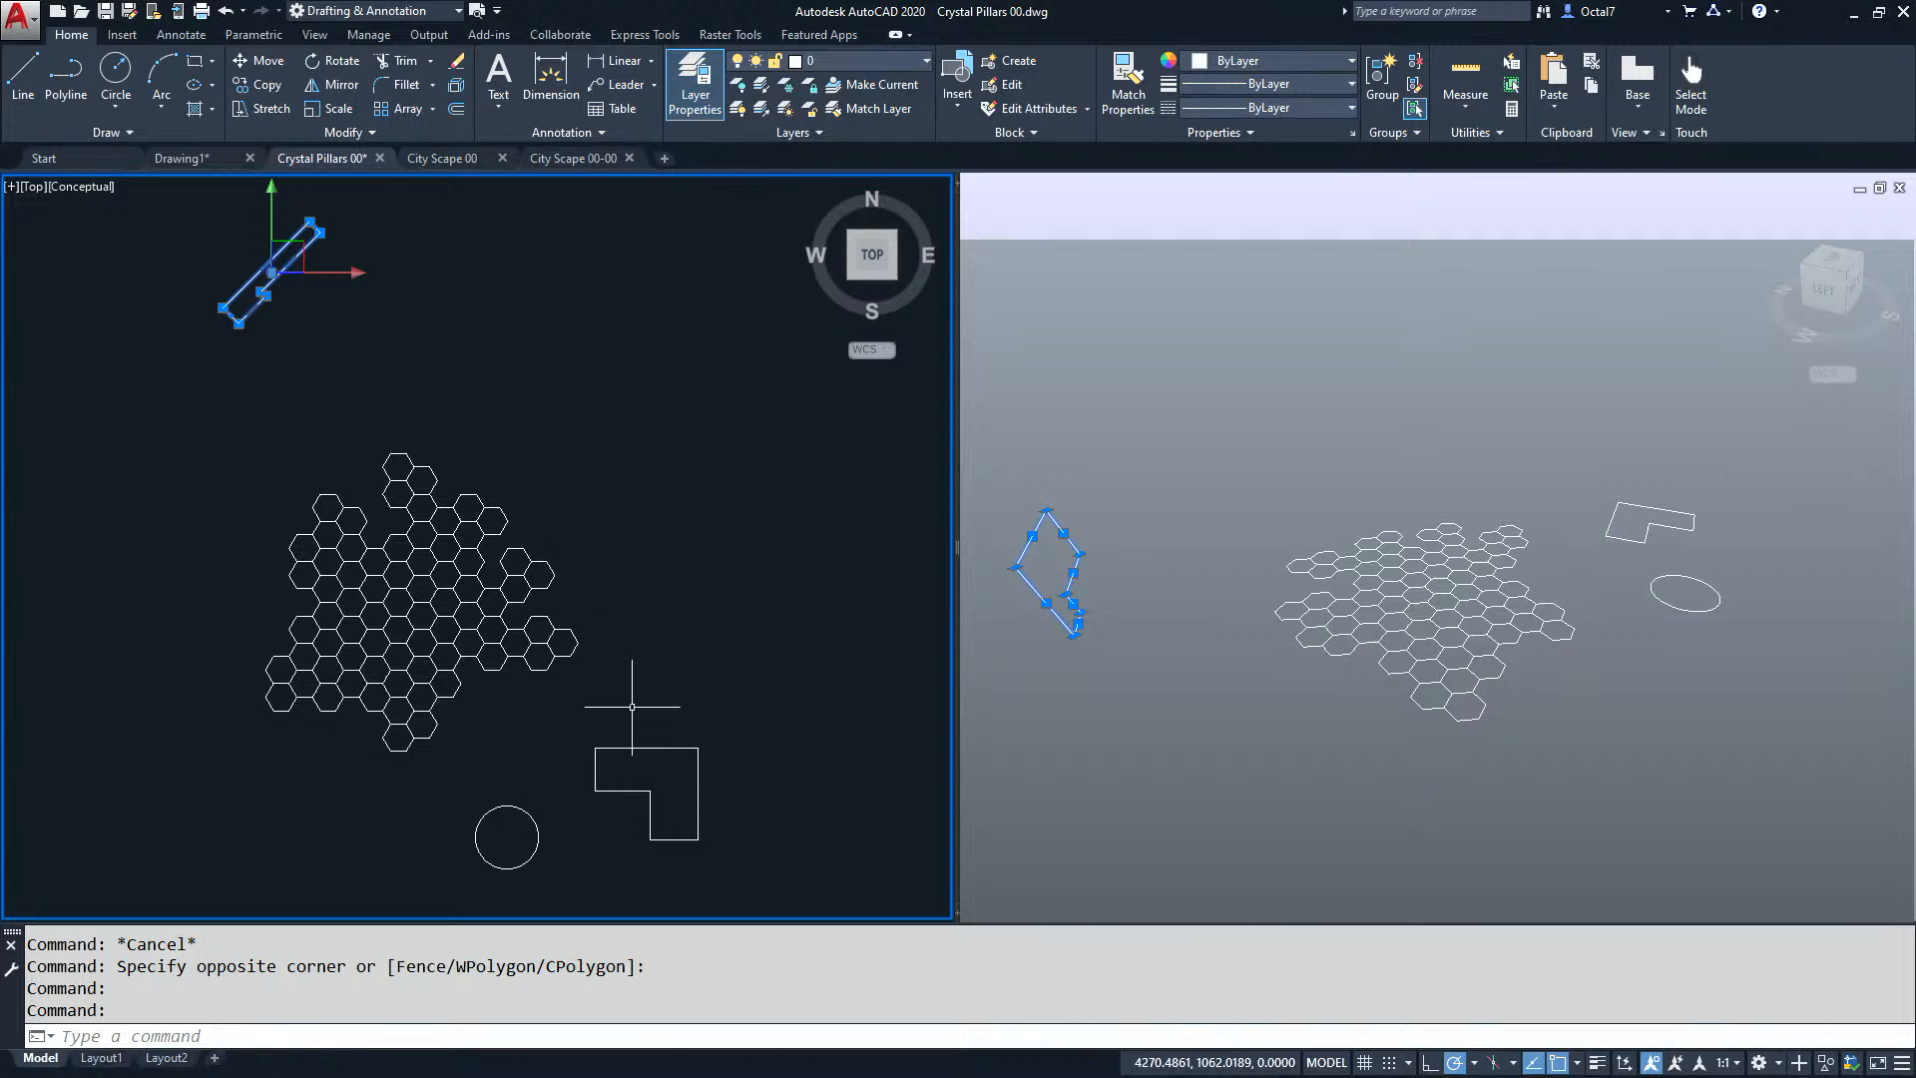
key("Escape")
key("Escape")
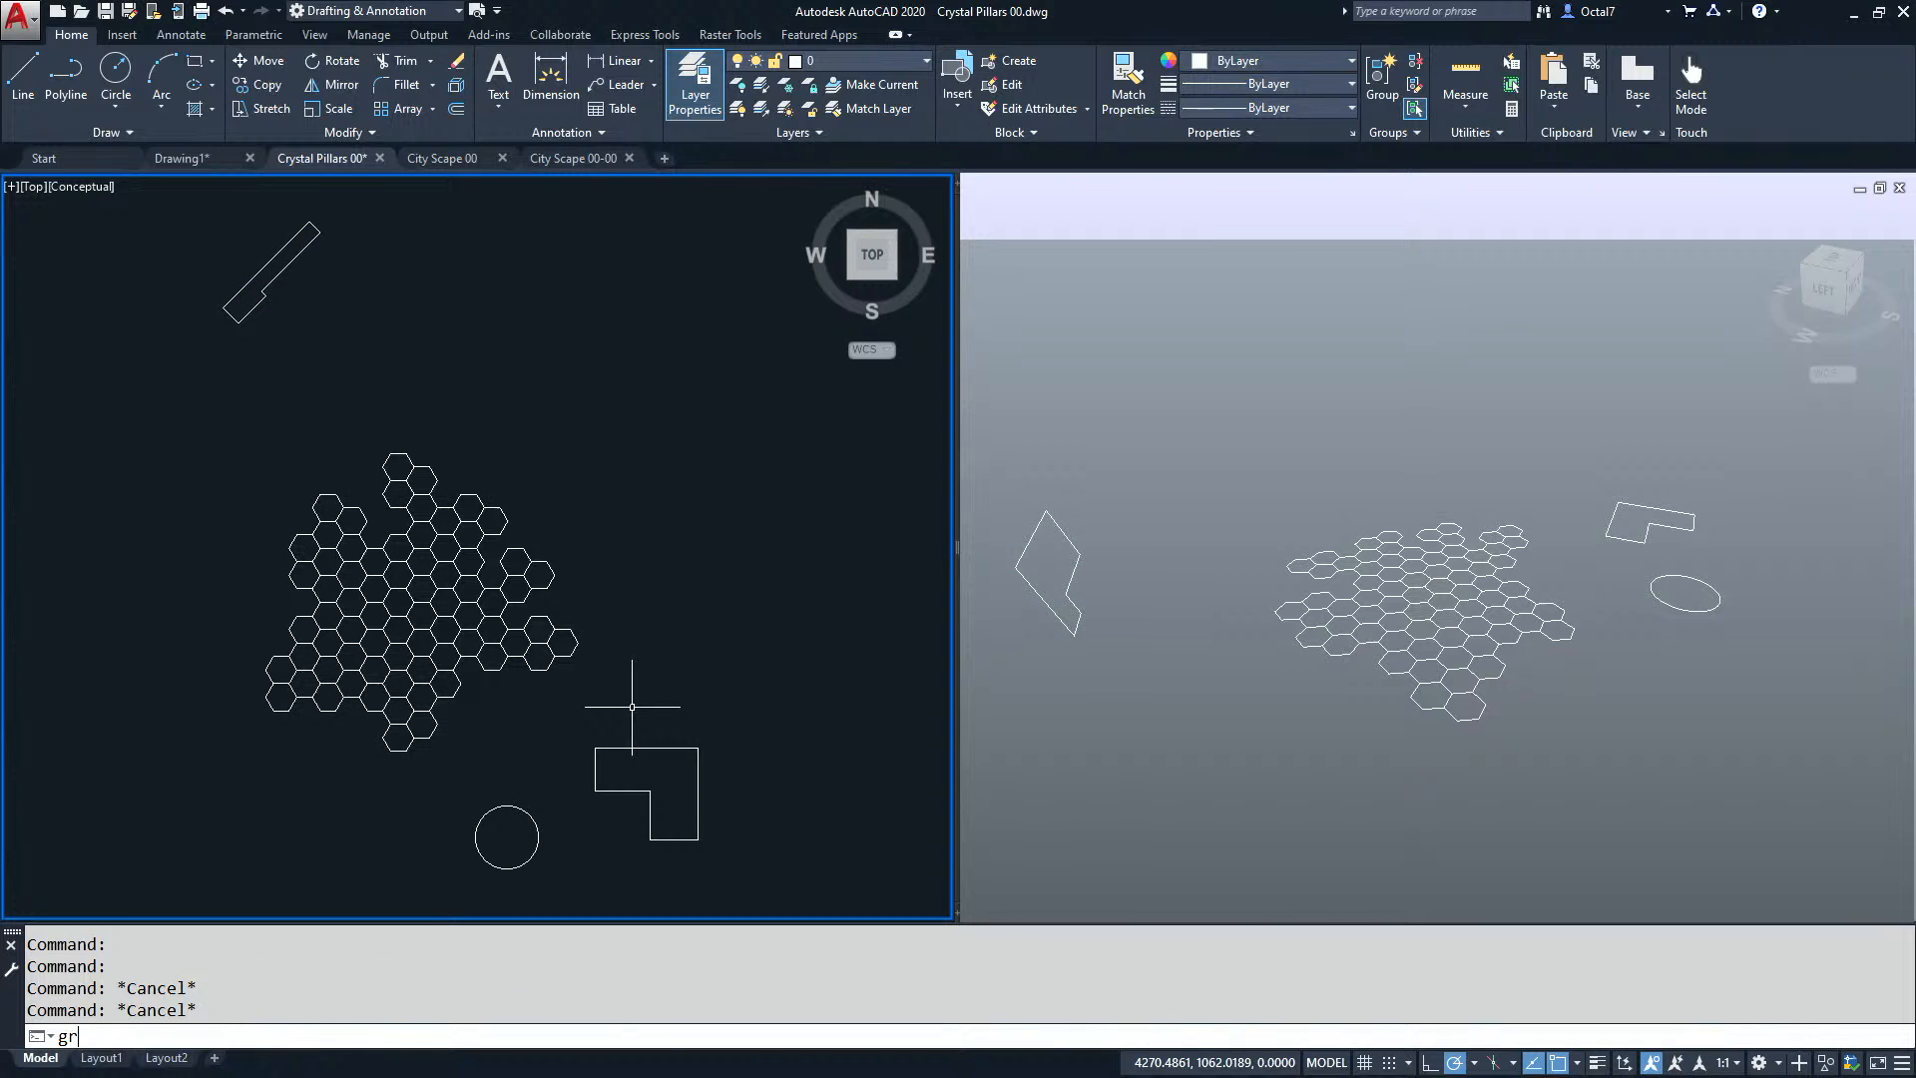
Extrude all outlines in the drawing with GREEBLEEXTRUDE: minimum height 300, maximum height 600, taper height 0.
type("greeble")
key("Return")
type("all")
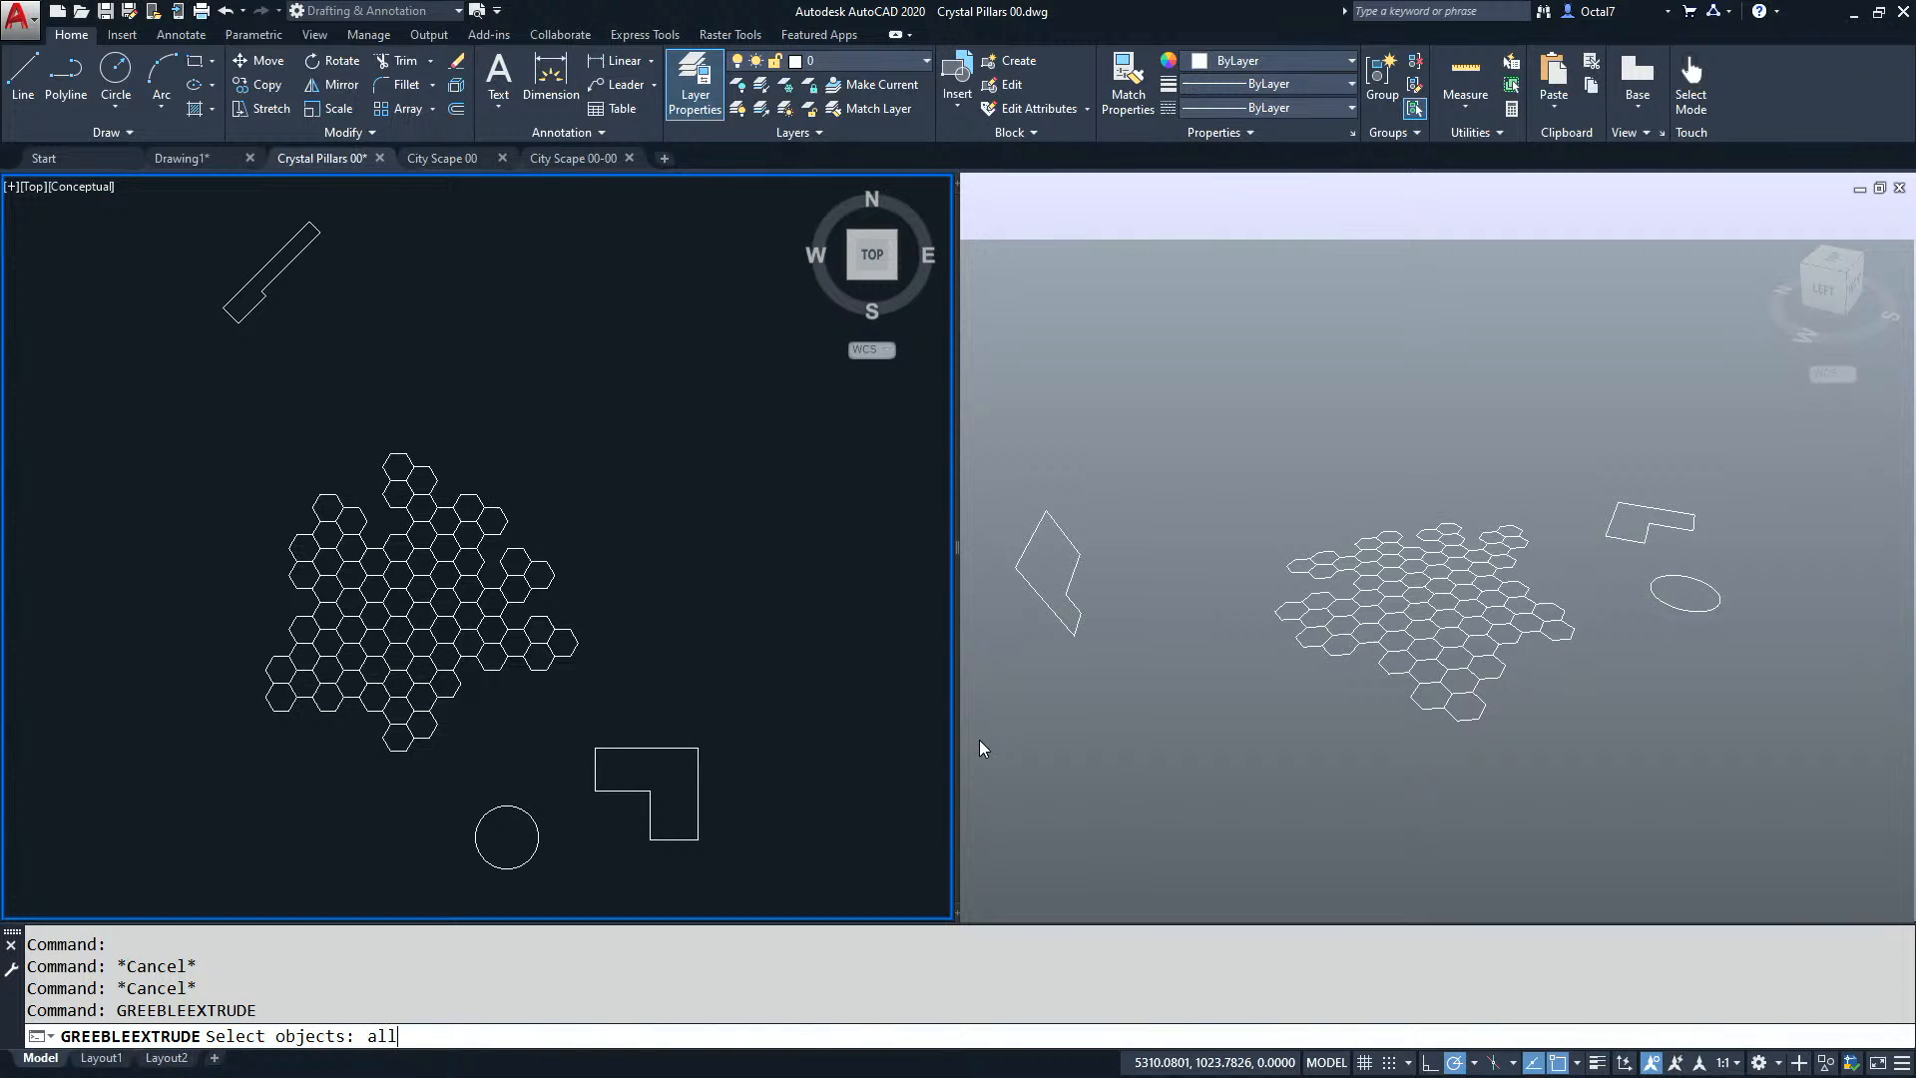
key("Return")
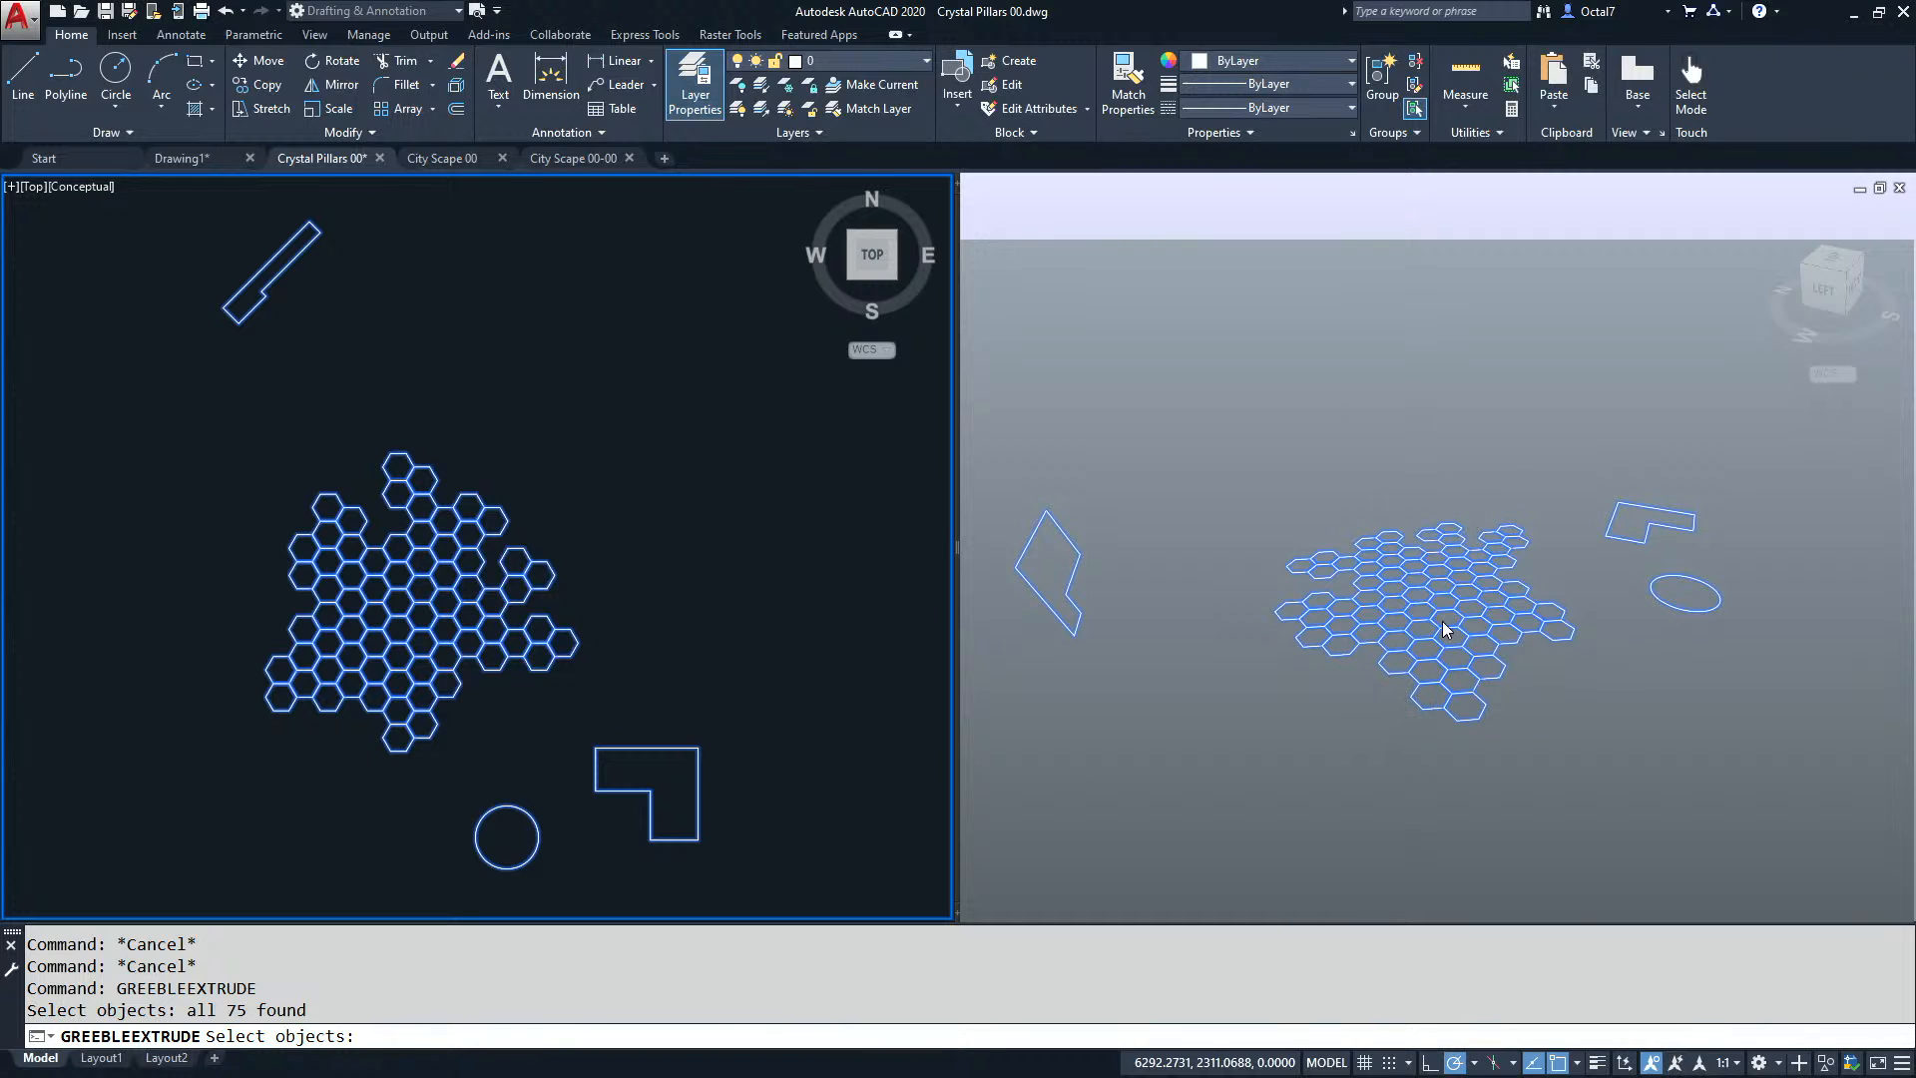
left_click(597, 477)
left_click(555, 461)
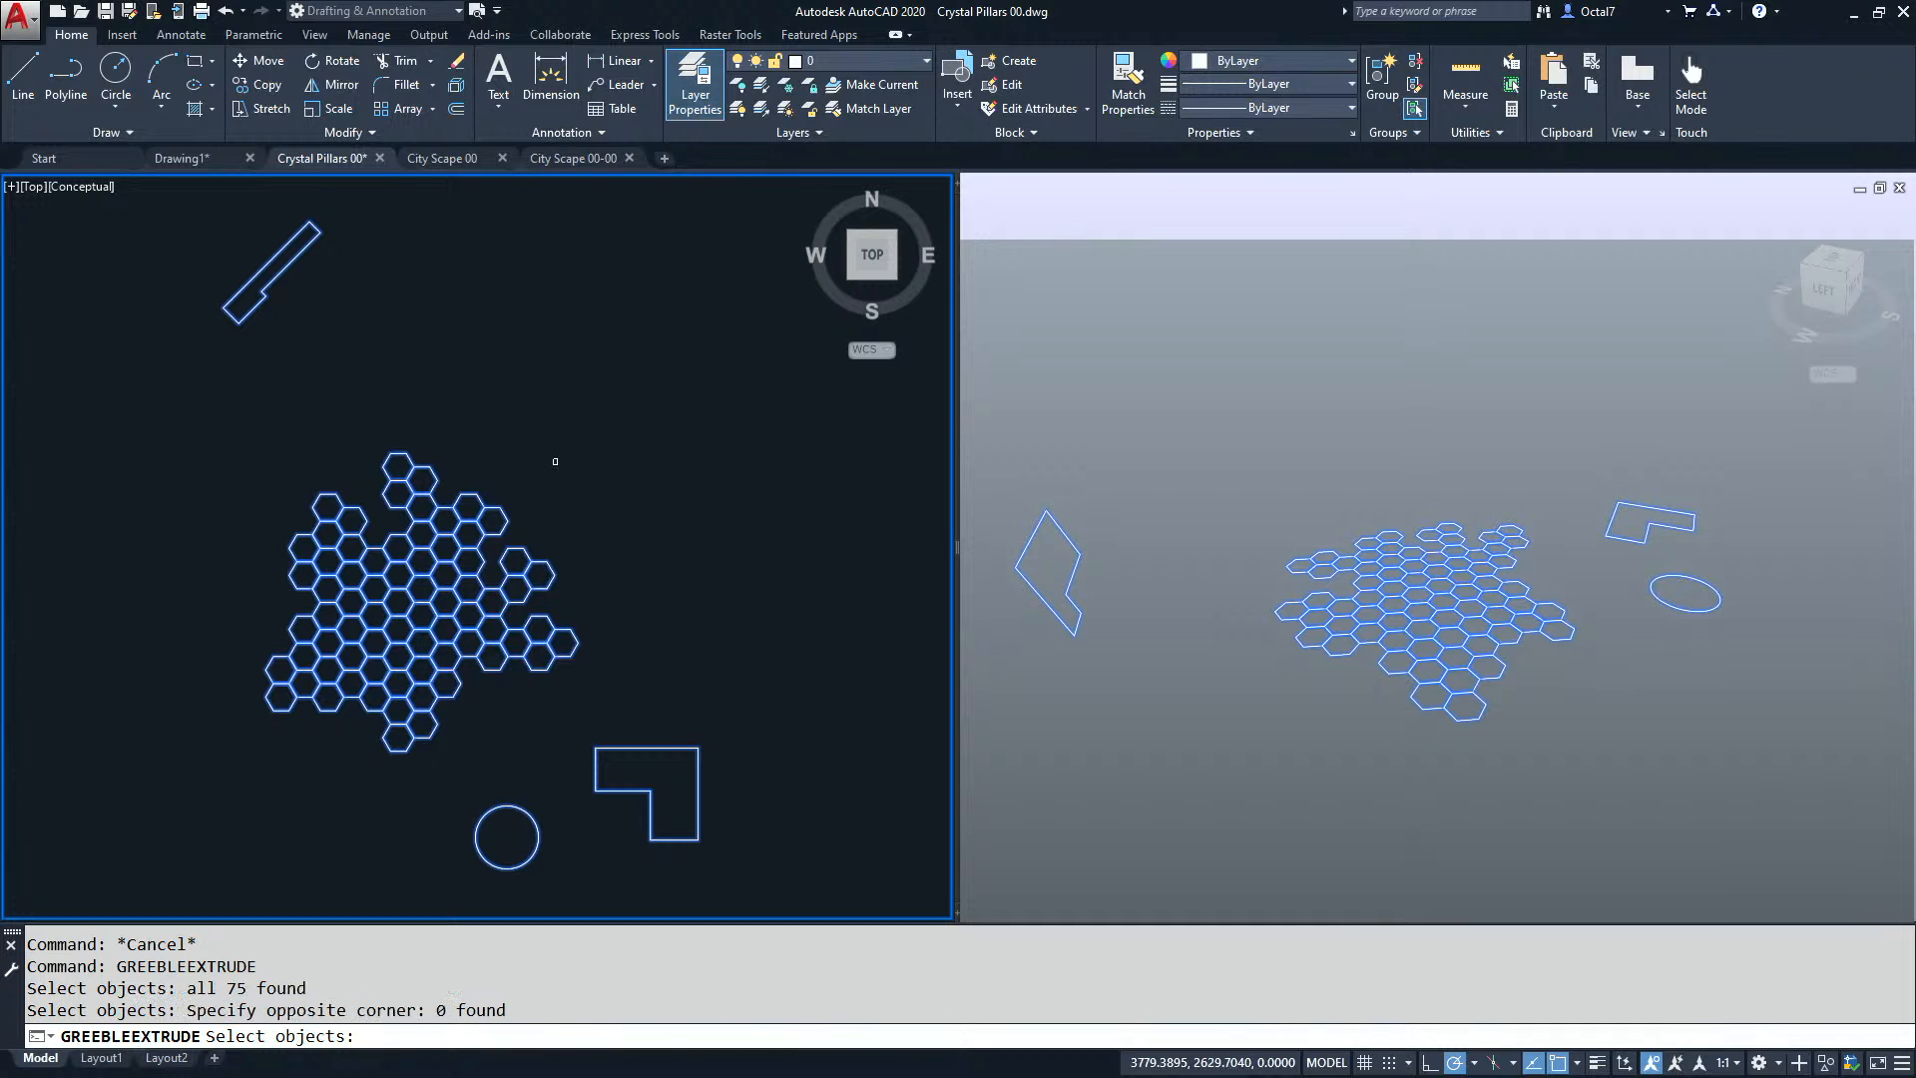
key("Return")
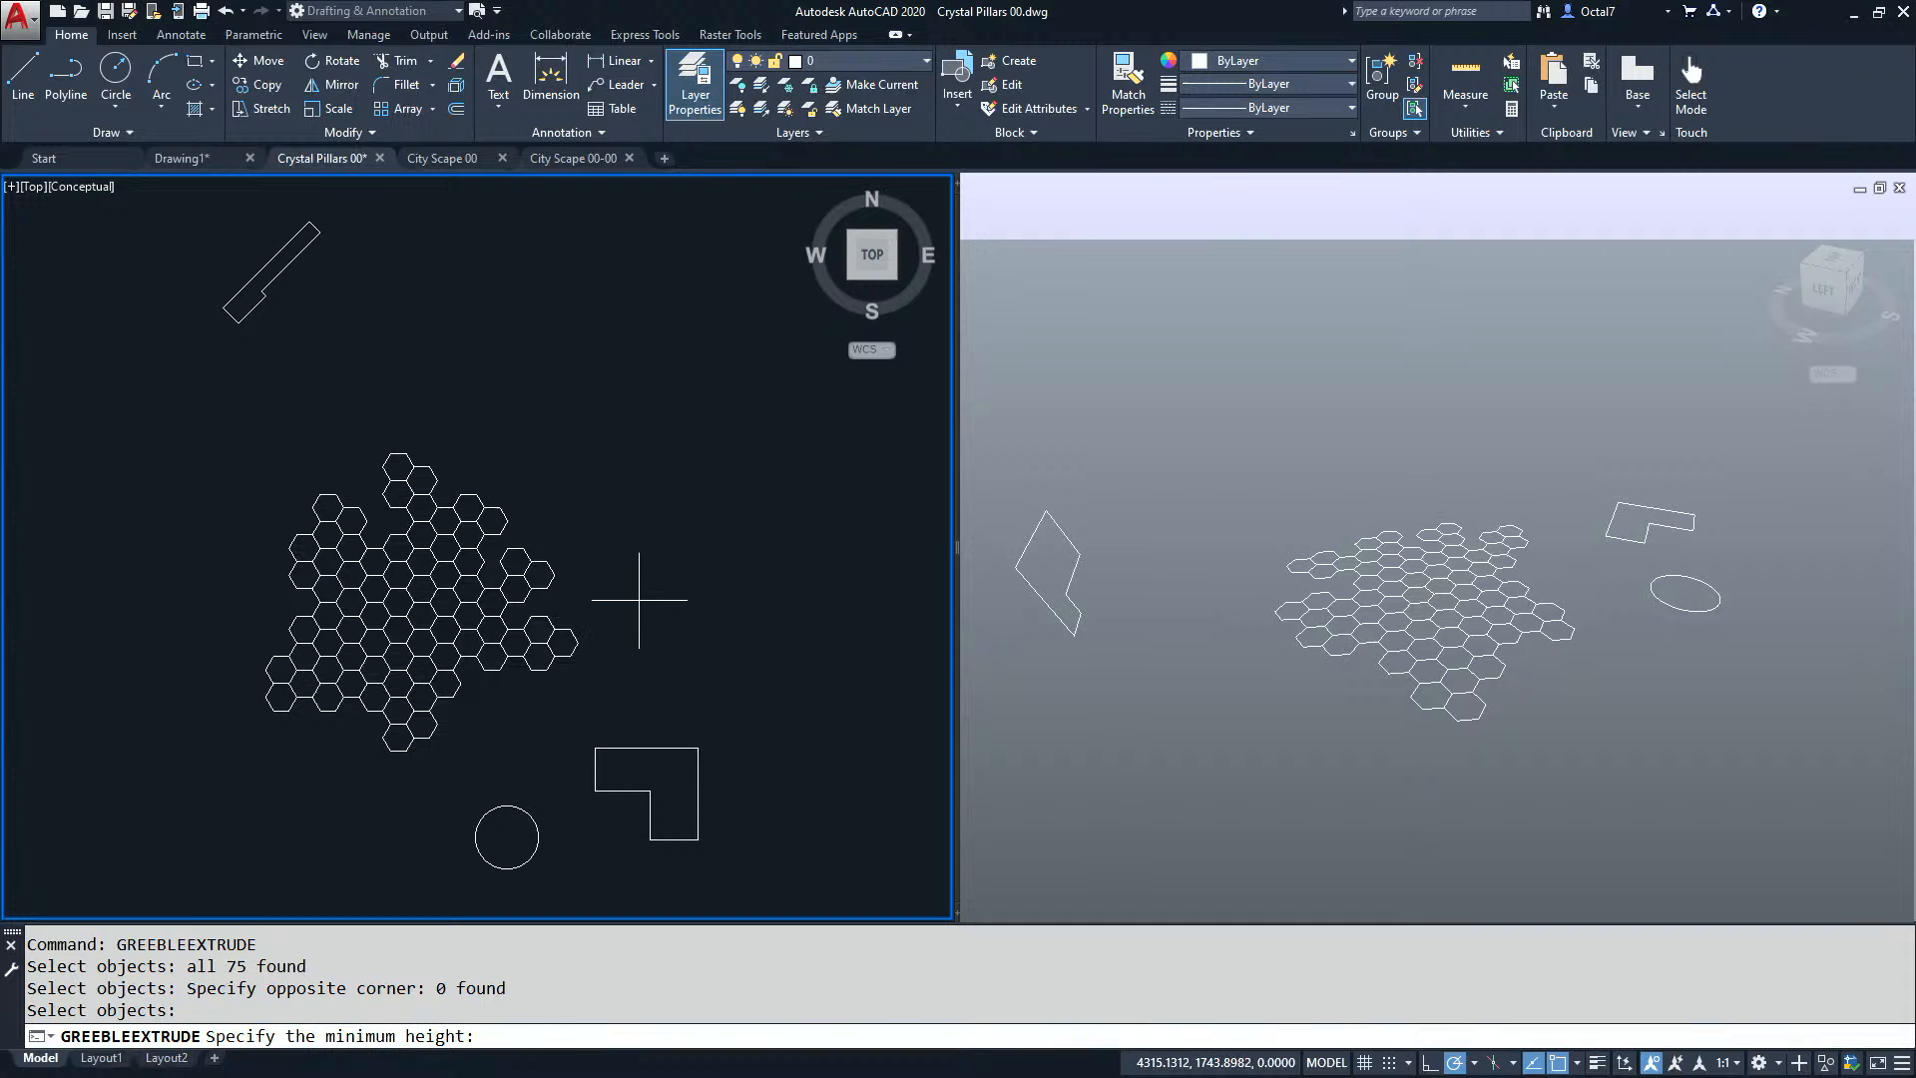
left_click(642, 601)
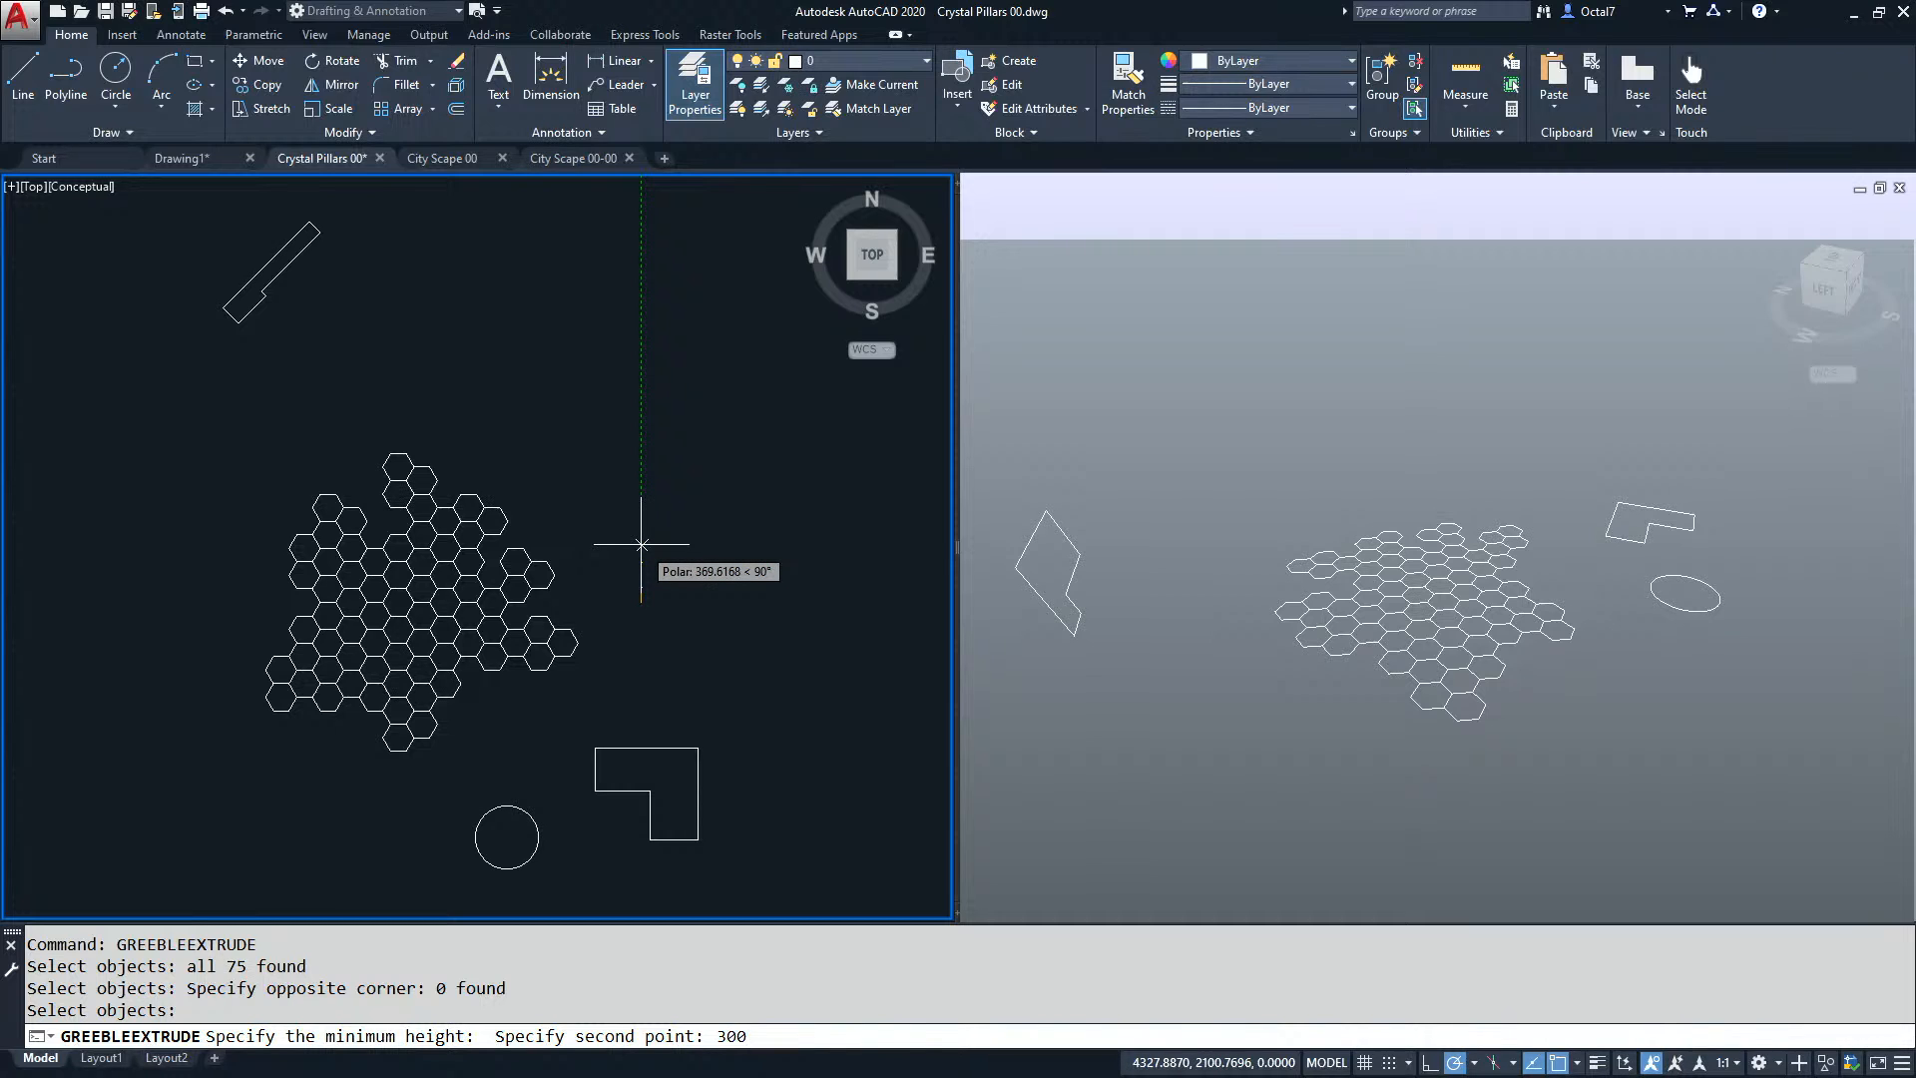
key("Return")
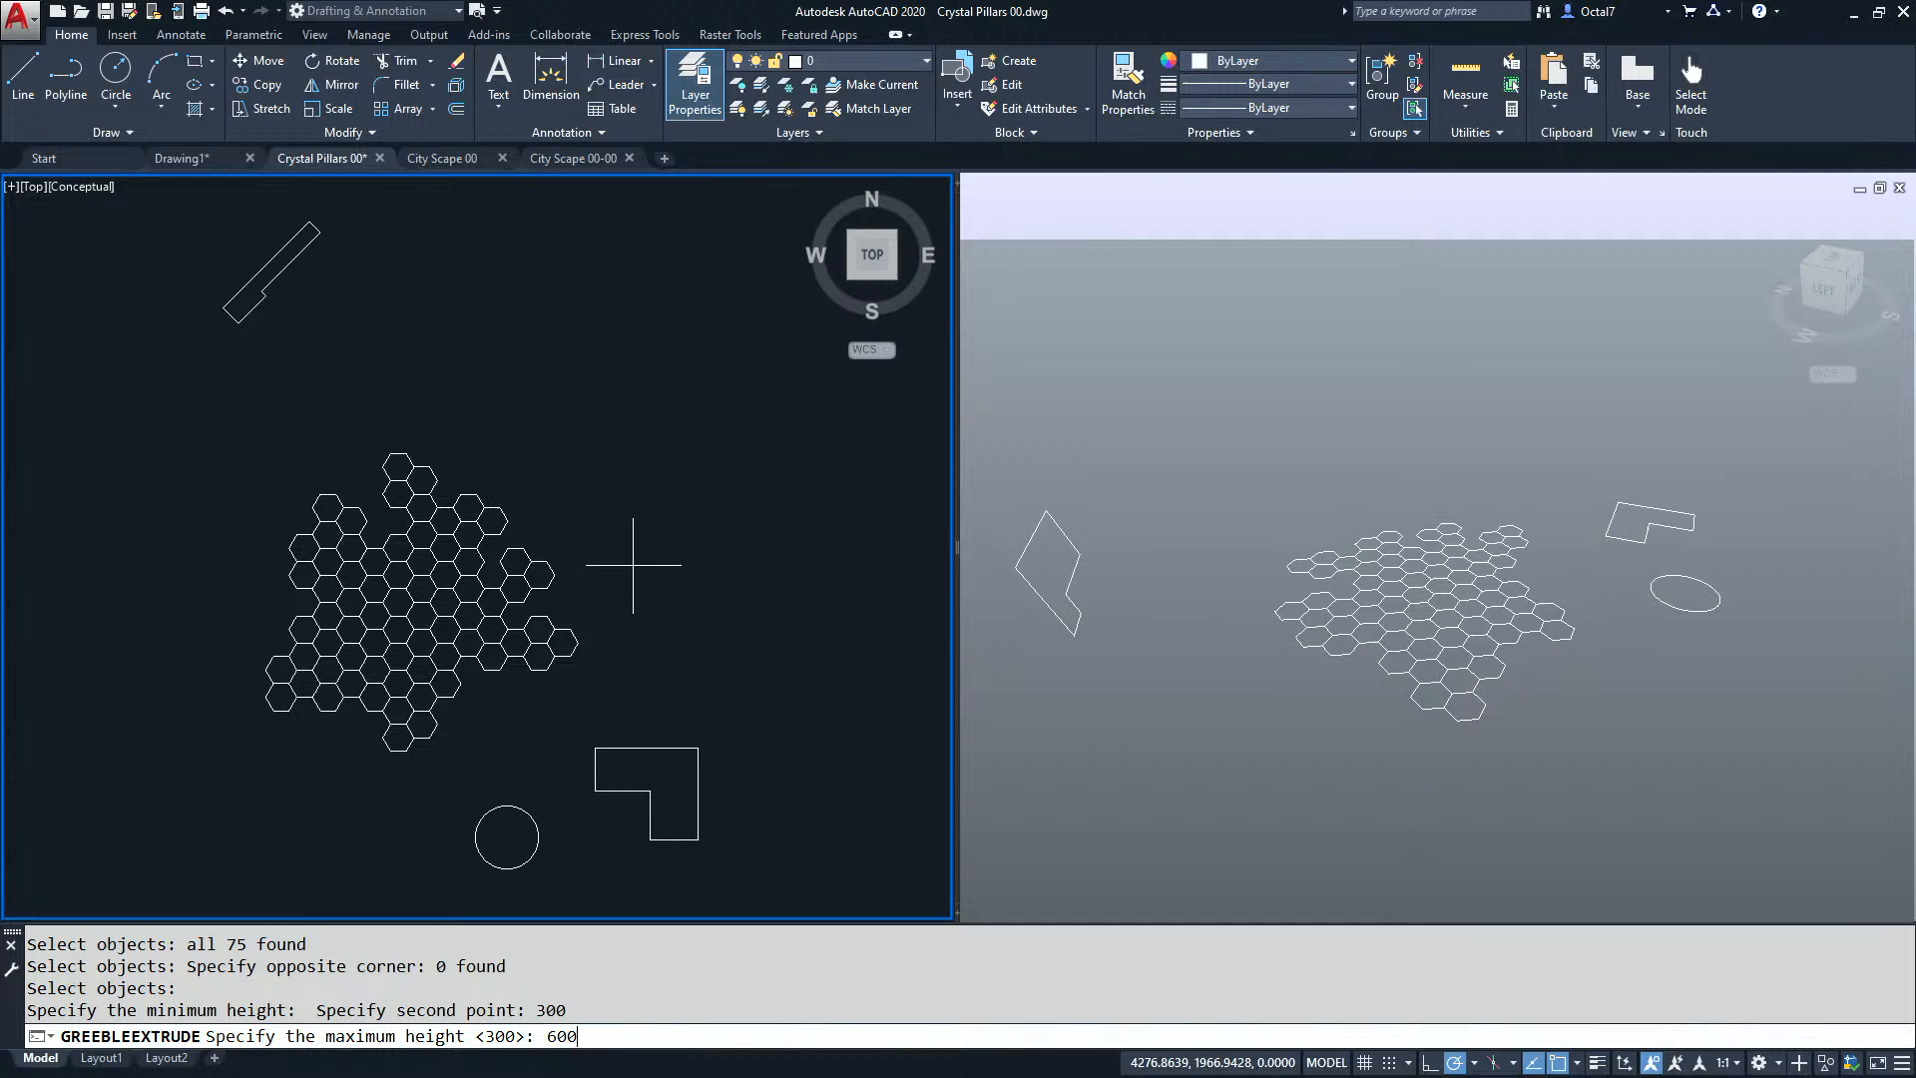
key("Return")
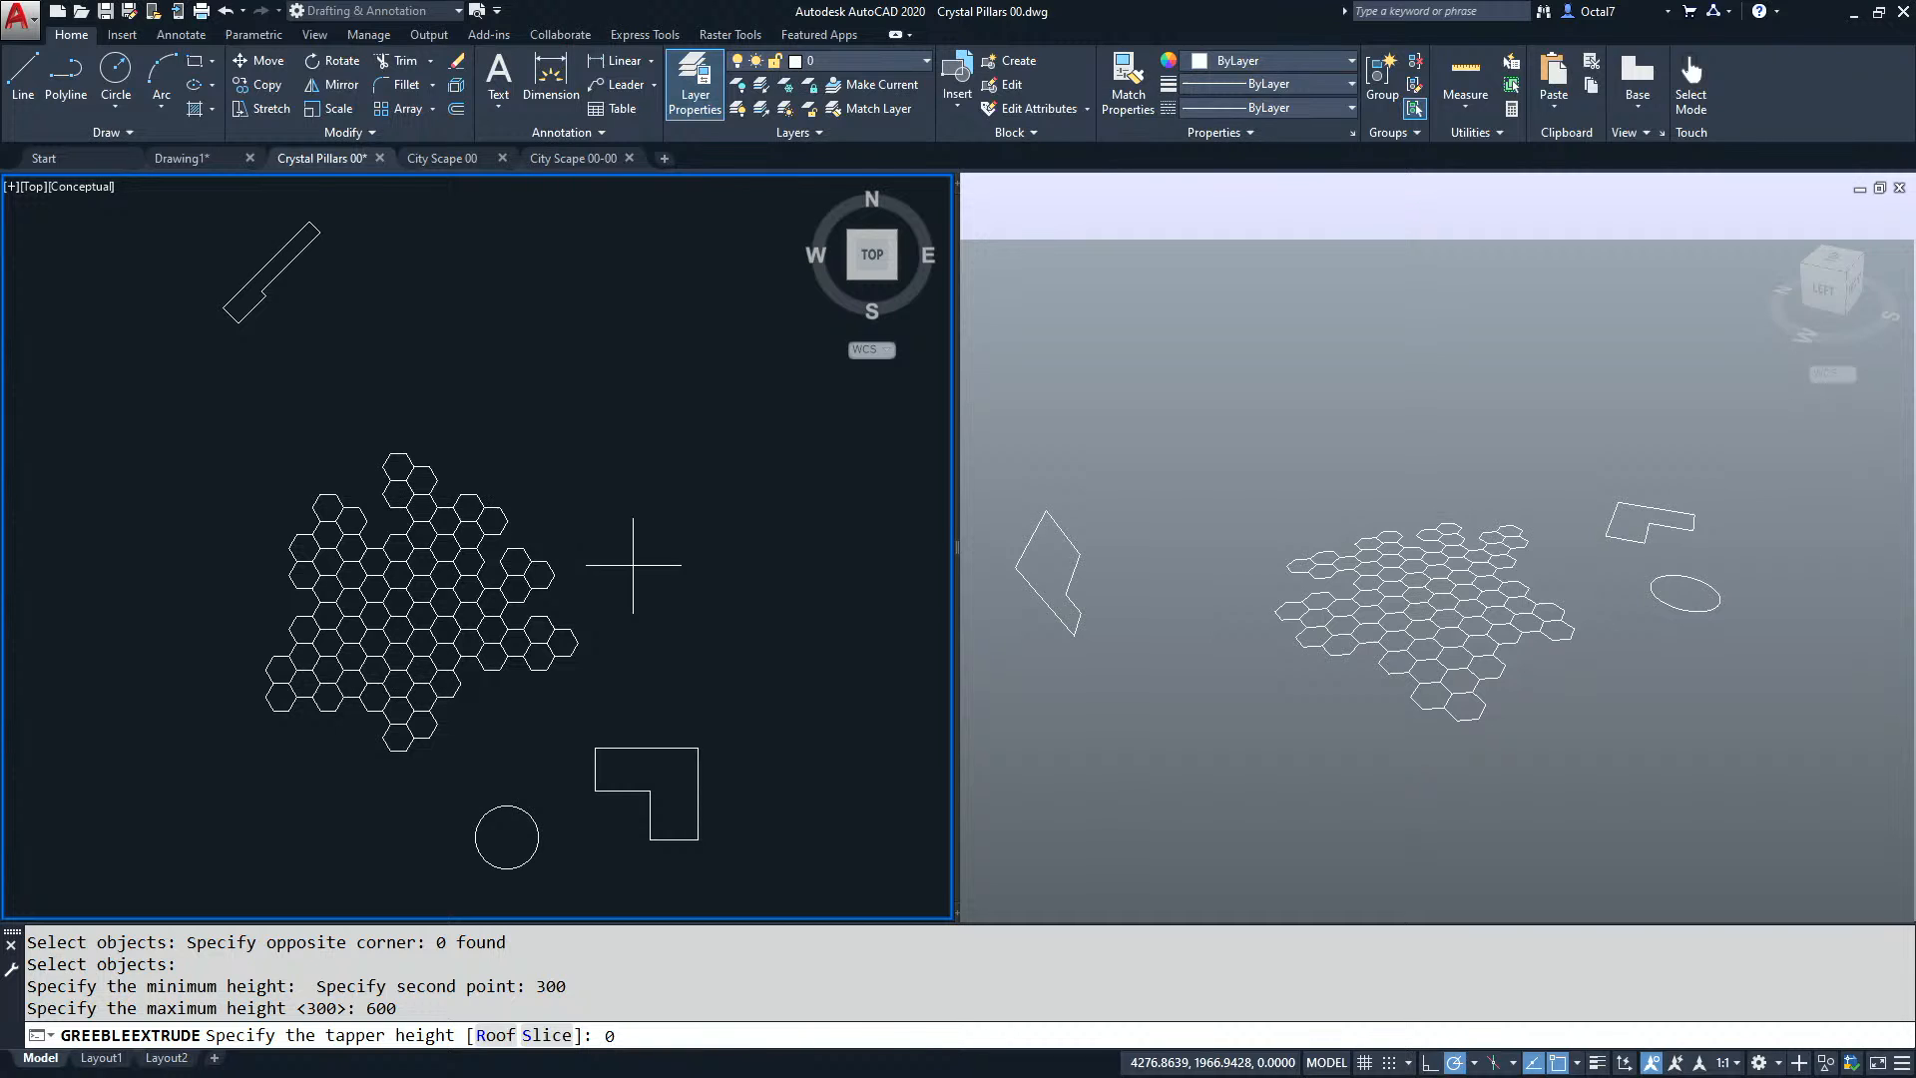
key("Return")
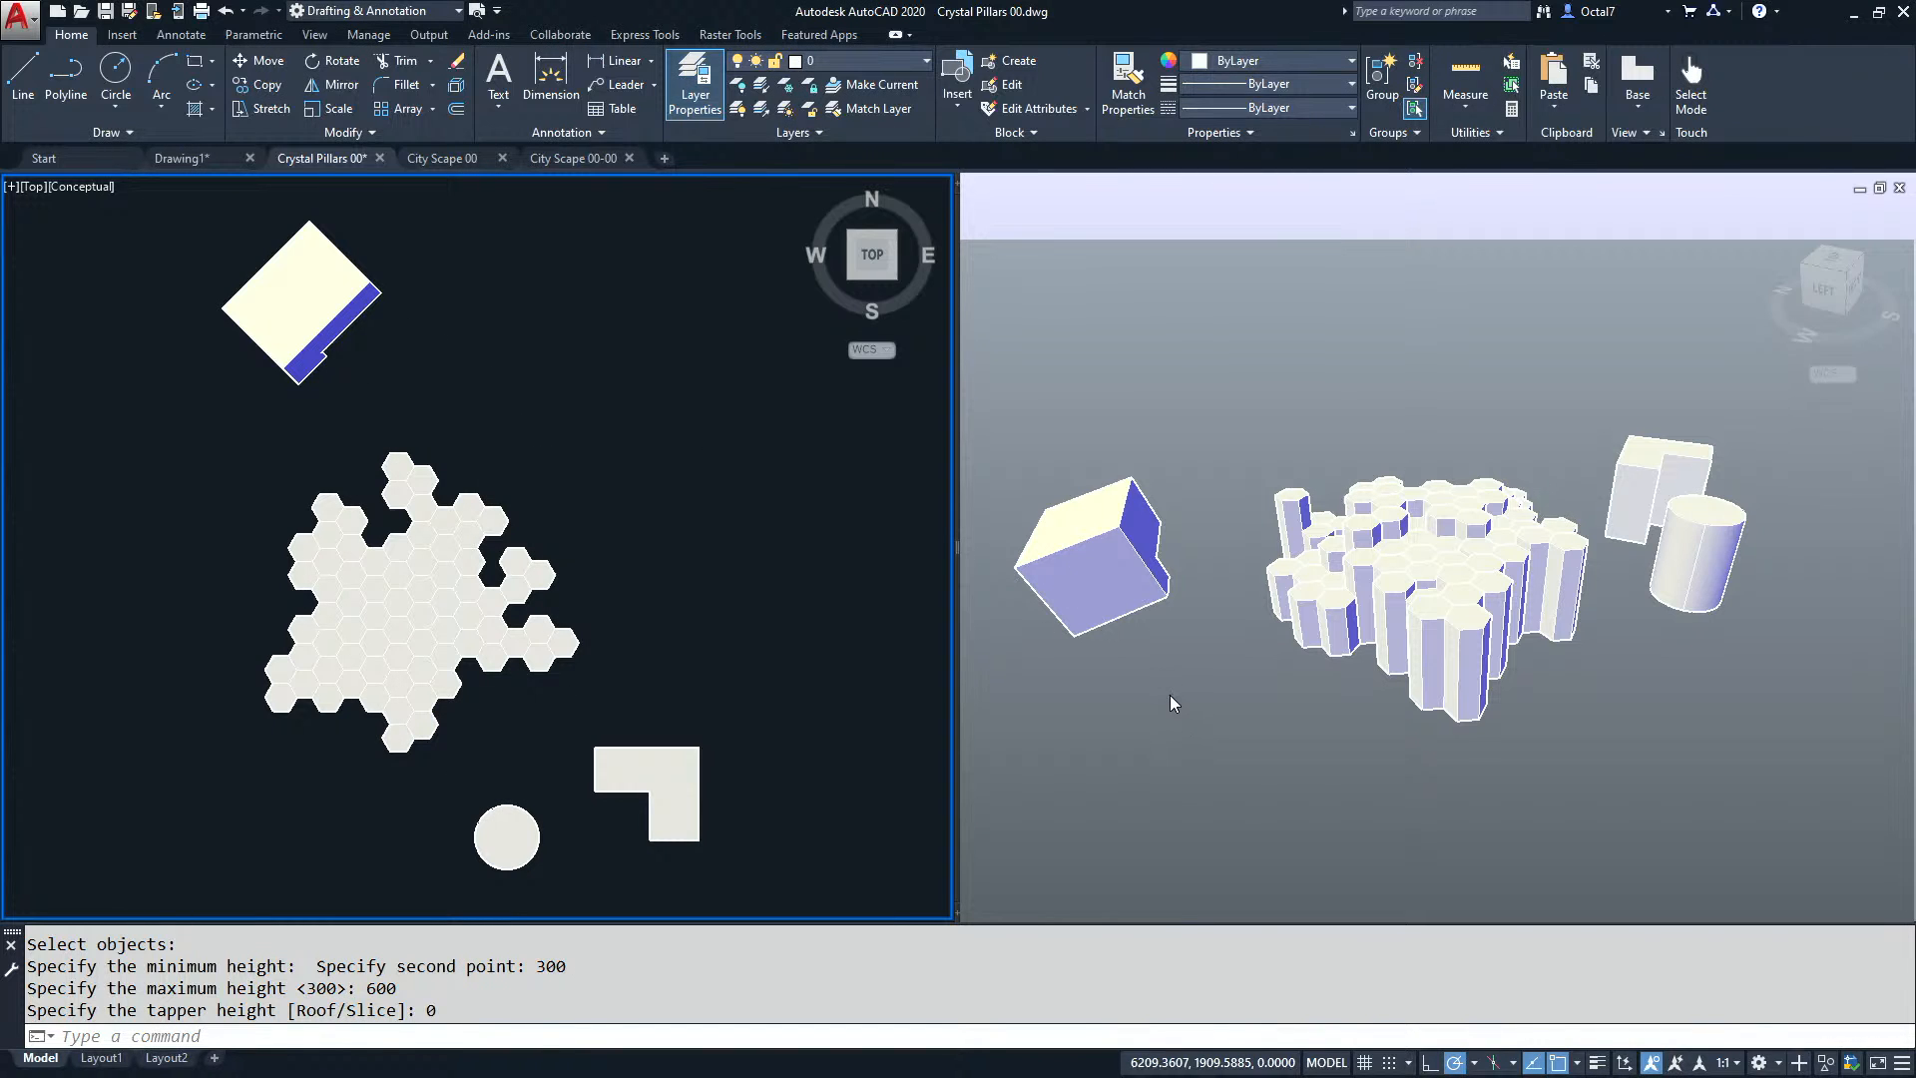
Examine the extruded hexagonal pillars and neighbouring solids from several angles and up close in the perspective viewport.
left_click(1142, 726)
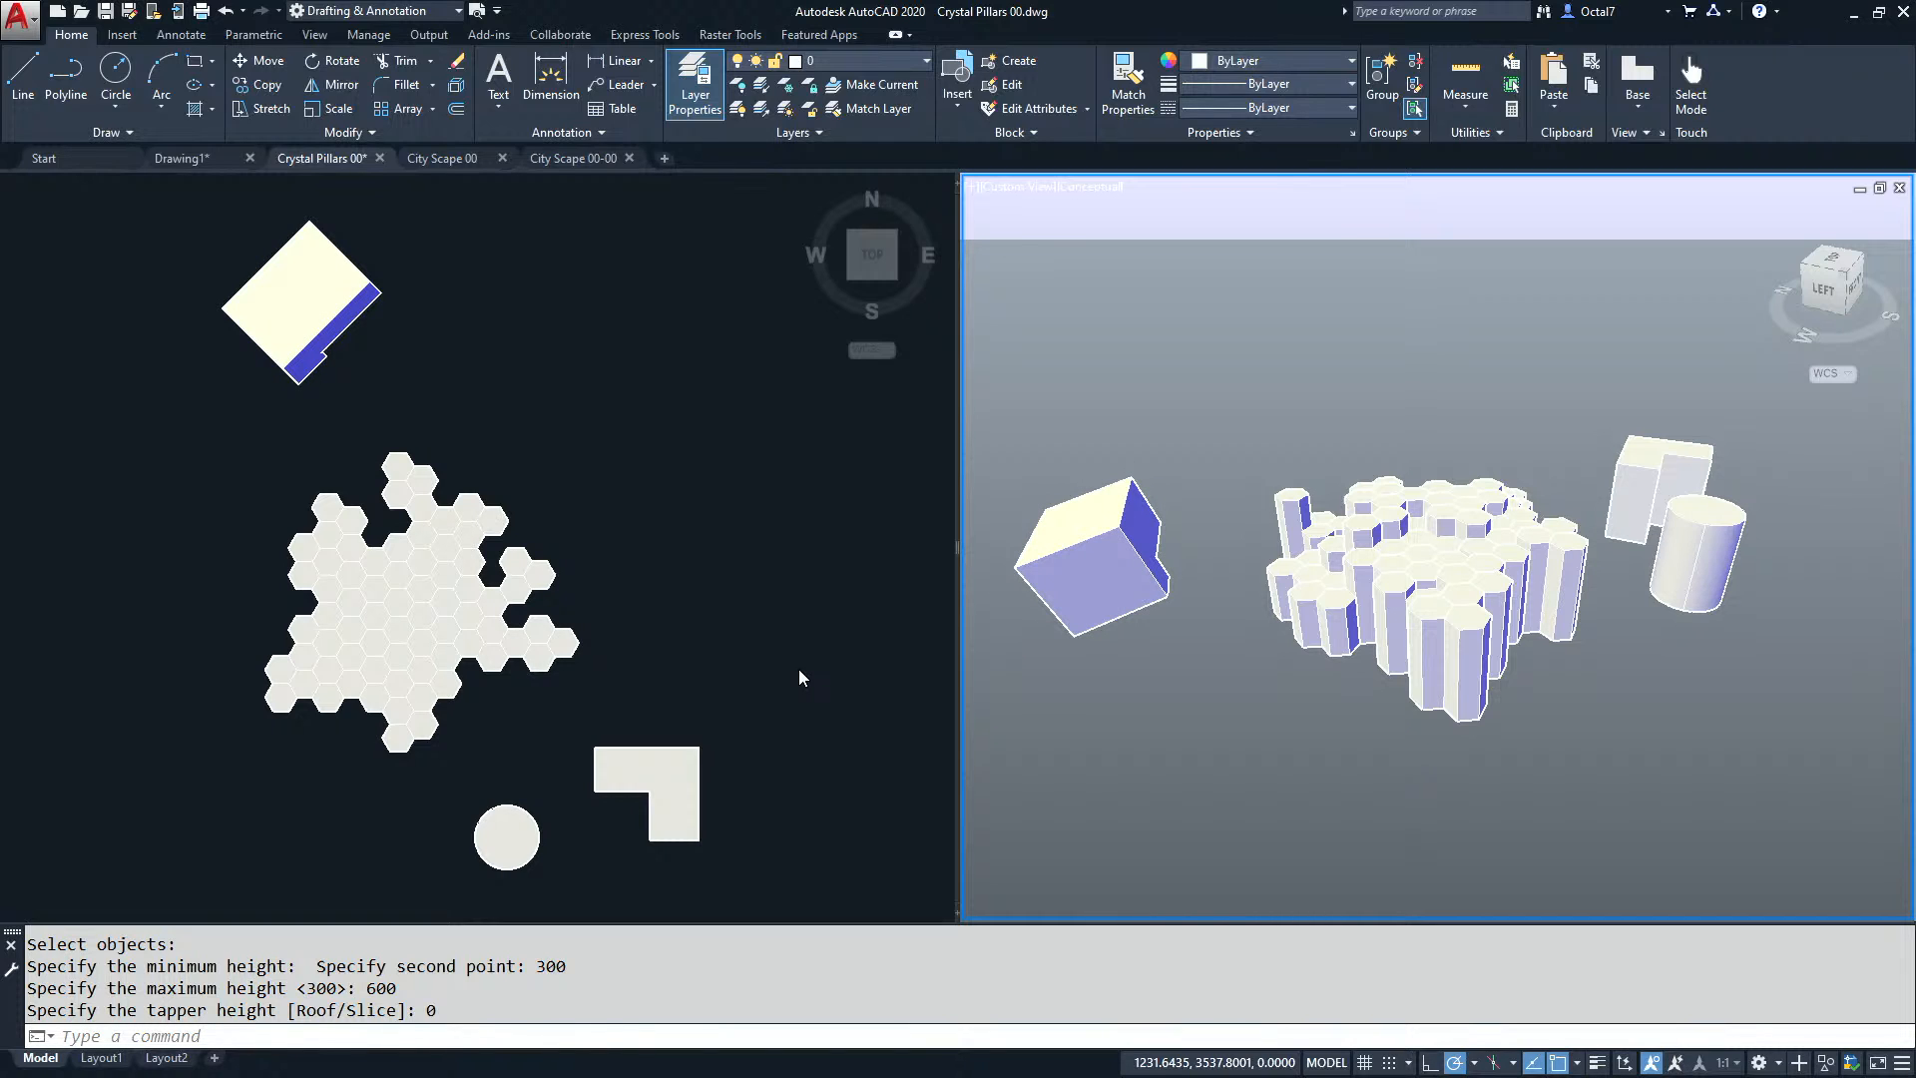
left_click(1237, 669)
left_click(1223, 717)
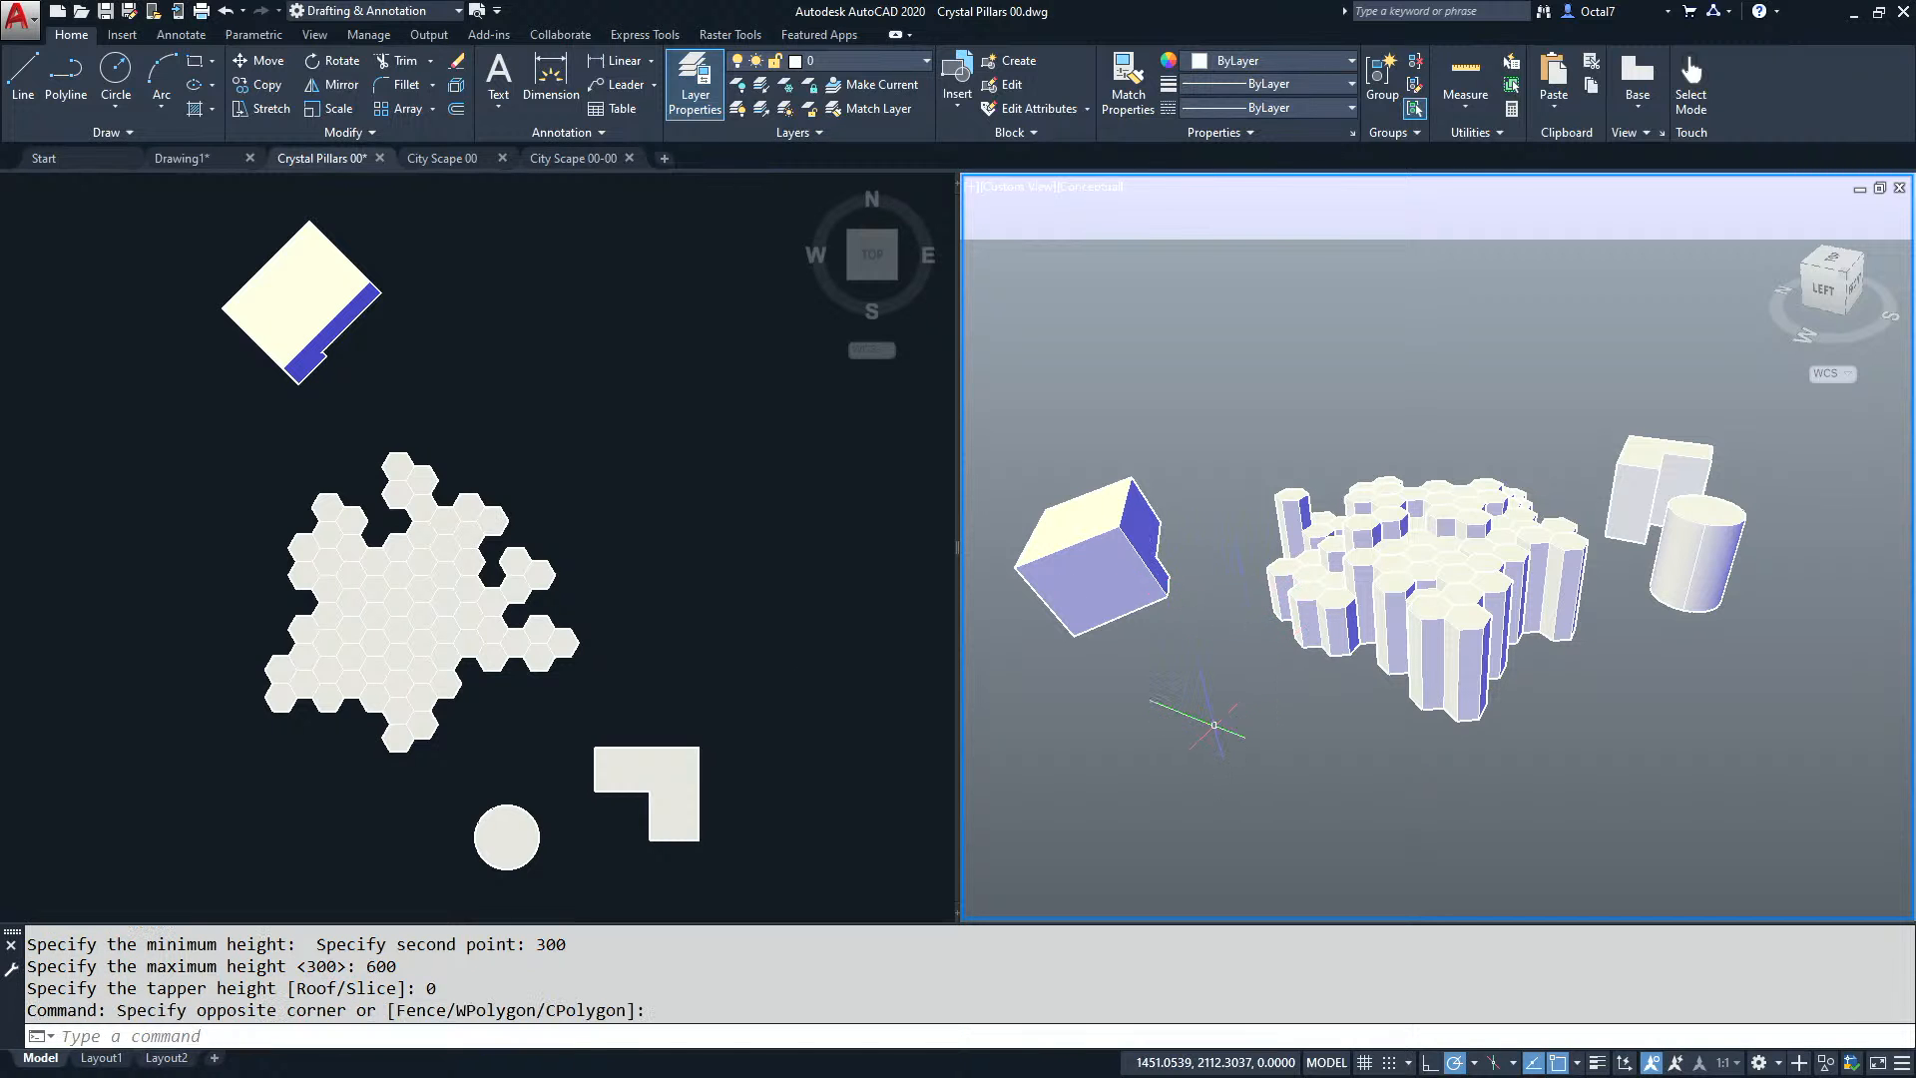
middle_click_drag(1242, 713, 1416, 723, "shift")
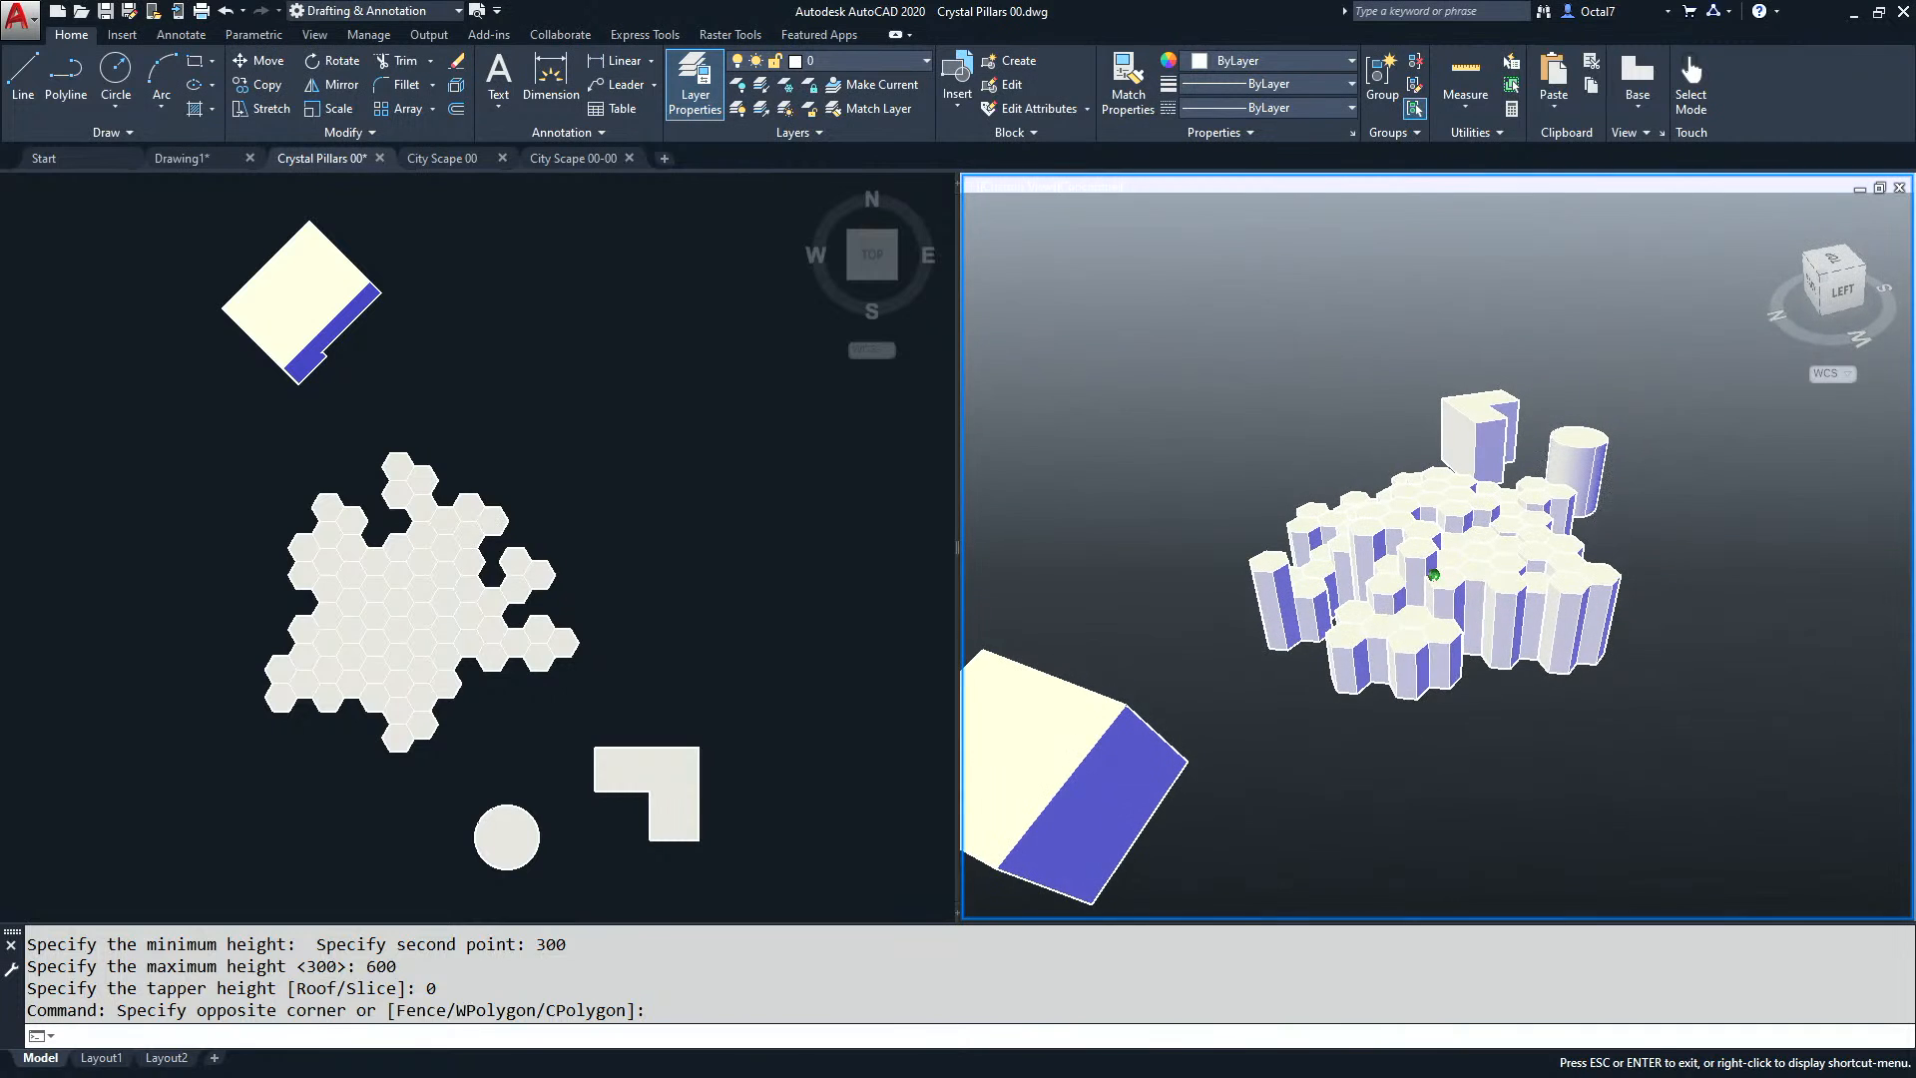
middle_click_drag(1429, 639, 1341, 674)
key("Escape")
scroll(1399, 561, "up", 3)
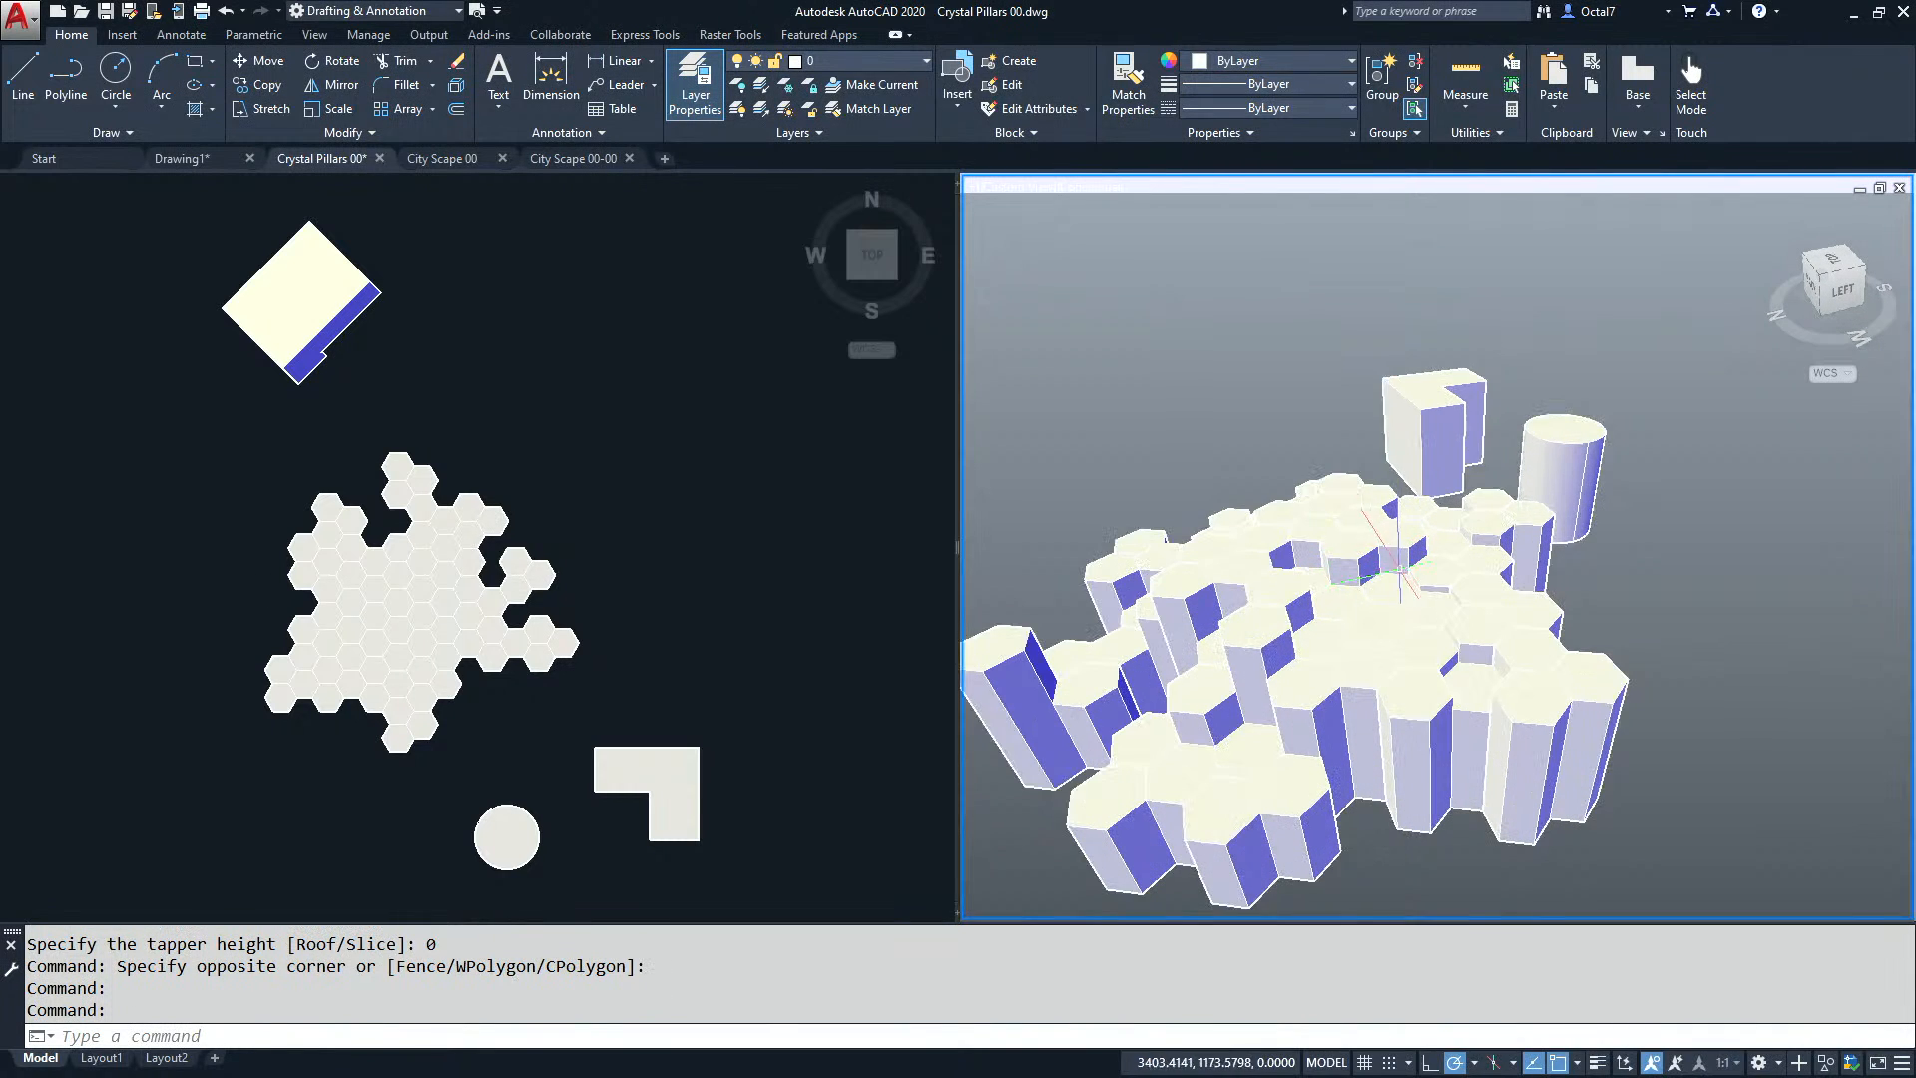
mouse_move(1415, 579)
middle_mouse_down("shift")
mouse_move(1305, 586)
mouse_move(1429, 578)
middle_mouse_up("shift")
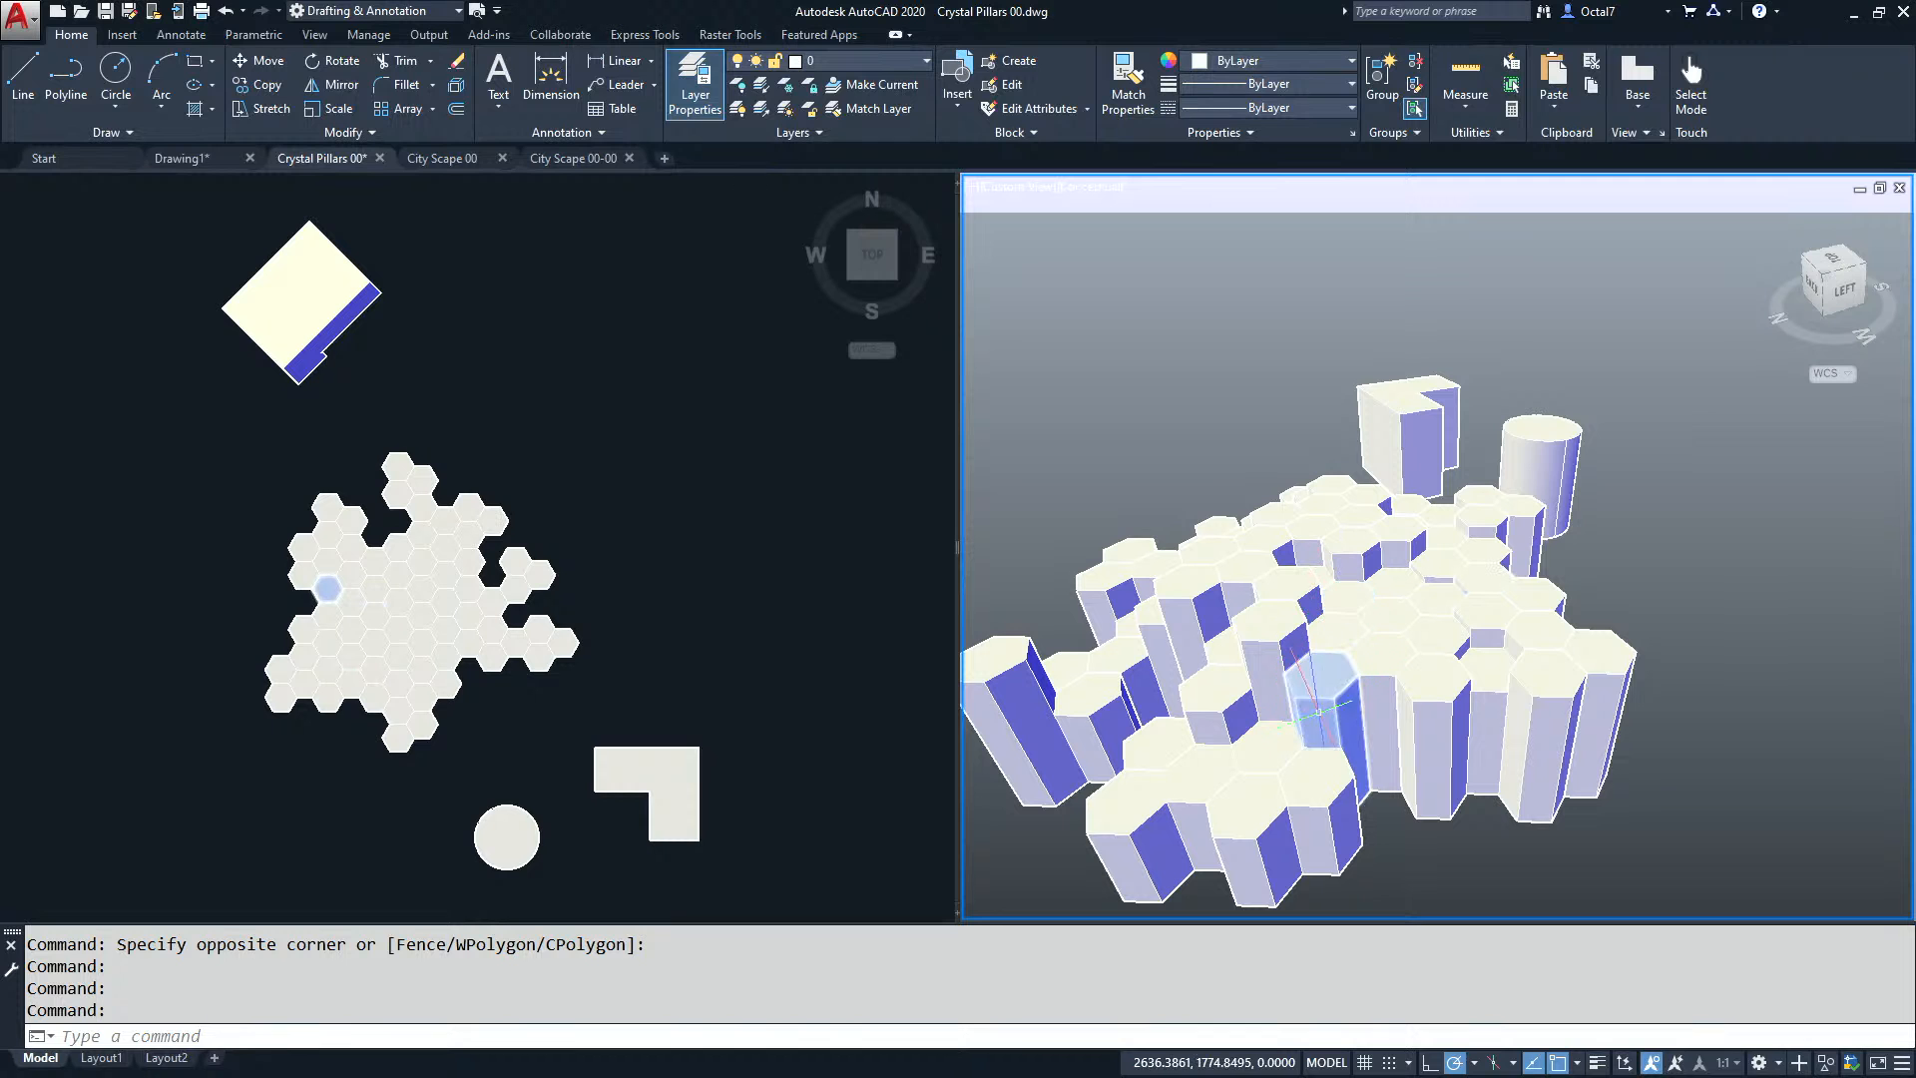
middle_click_drag(1304, 682, 1513, 575)
mouse_move(1381, 567)
middle_mouse_down("shift")
mouse_move(1576, 575)
mouse_move(1227, 565)
mouse_move(1269, 604)
mouse_move(1233, 627)
mouse_move(1313, 617)
mouse_move(1252, 592)
mouse_move(1443, 616)
mouse_move(1707, 612)
mouse_move(1668, 641)
mouse_move(1503, 615)
mouse_move(1592, 560)
middle_mouse_up("shift")
middle_click_drag(1696, 529, 1438, 504, "shift")
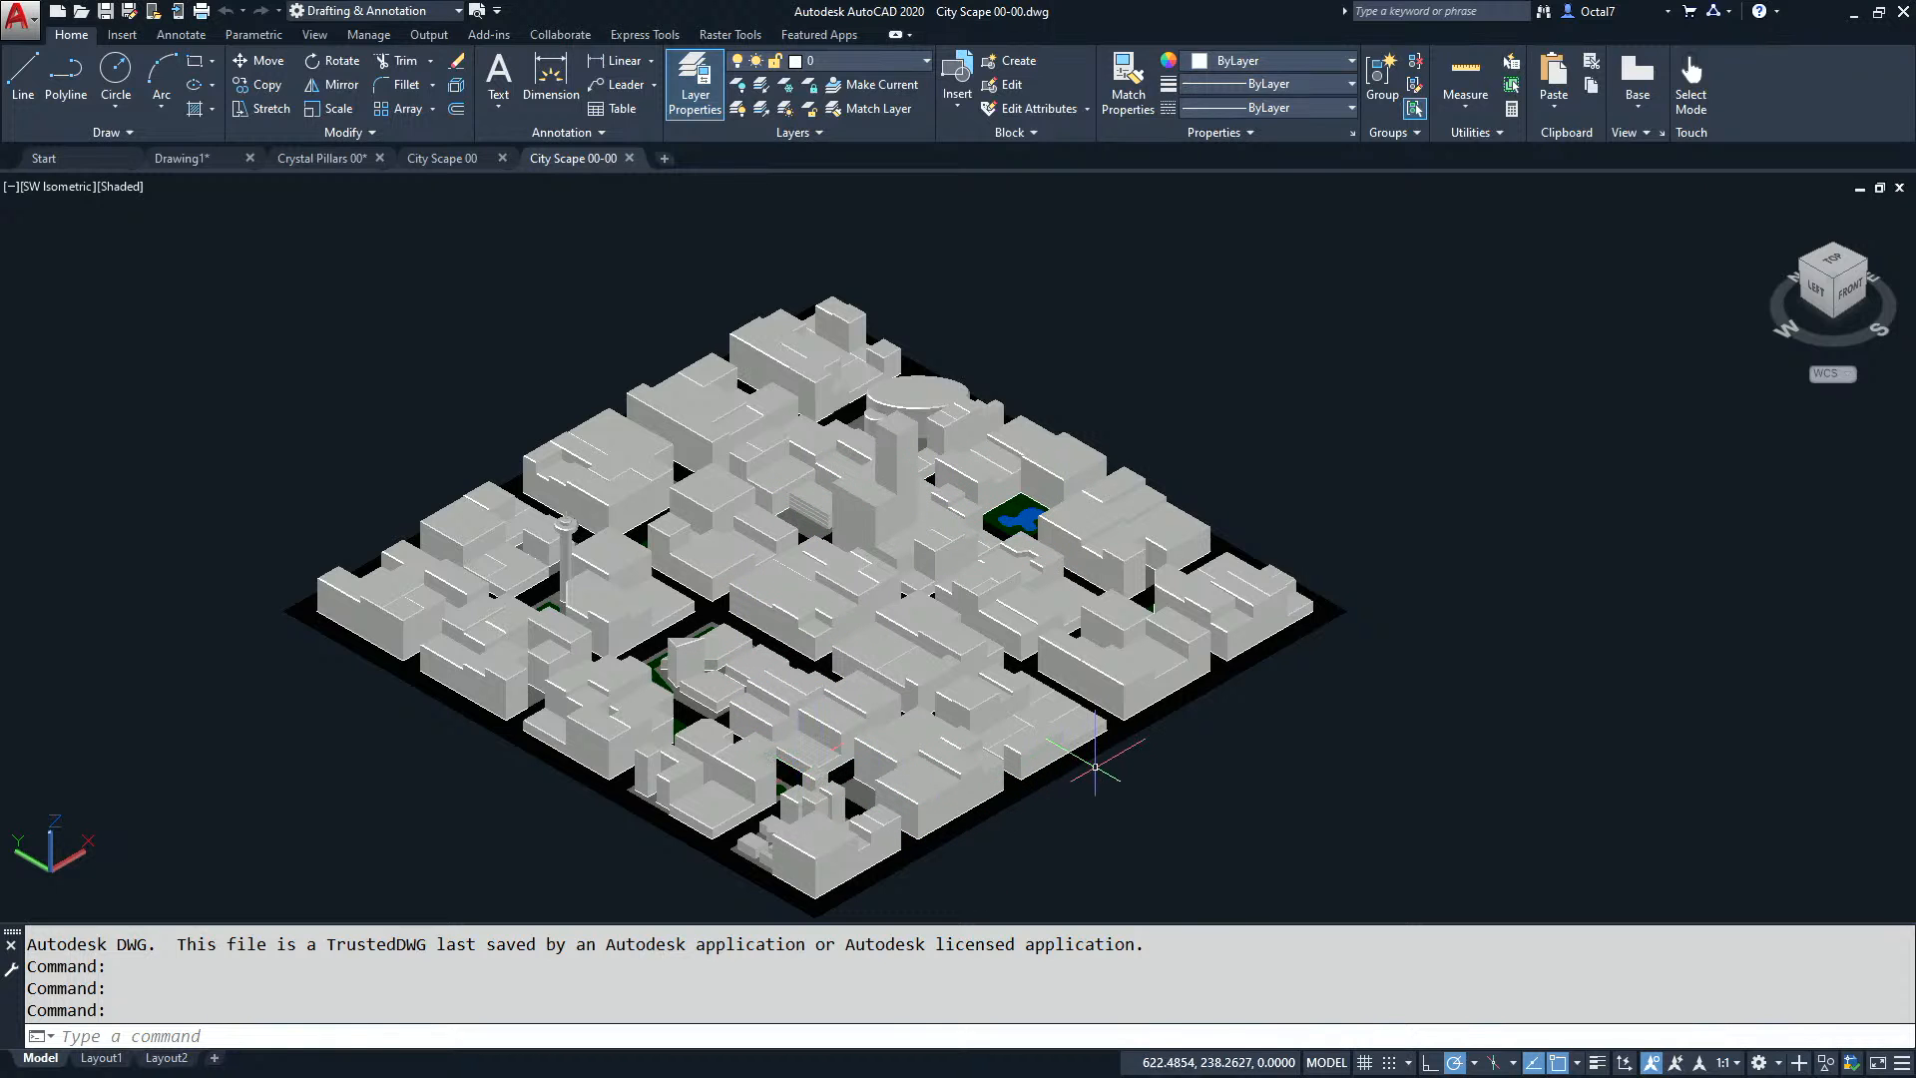
Set the City Scape 00-00 model's visual style to Conceptual and examine the city buildings up close from a higher angle.
middle_click_drag(993, 679, 1283, 603, "shift")
left_click(141, 189)
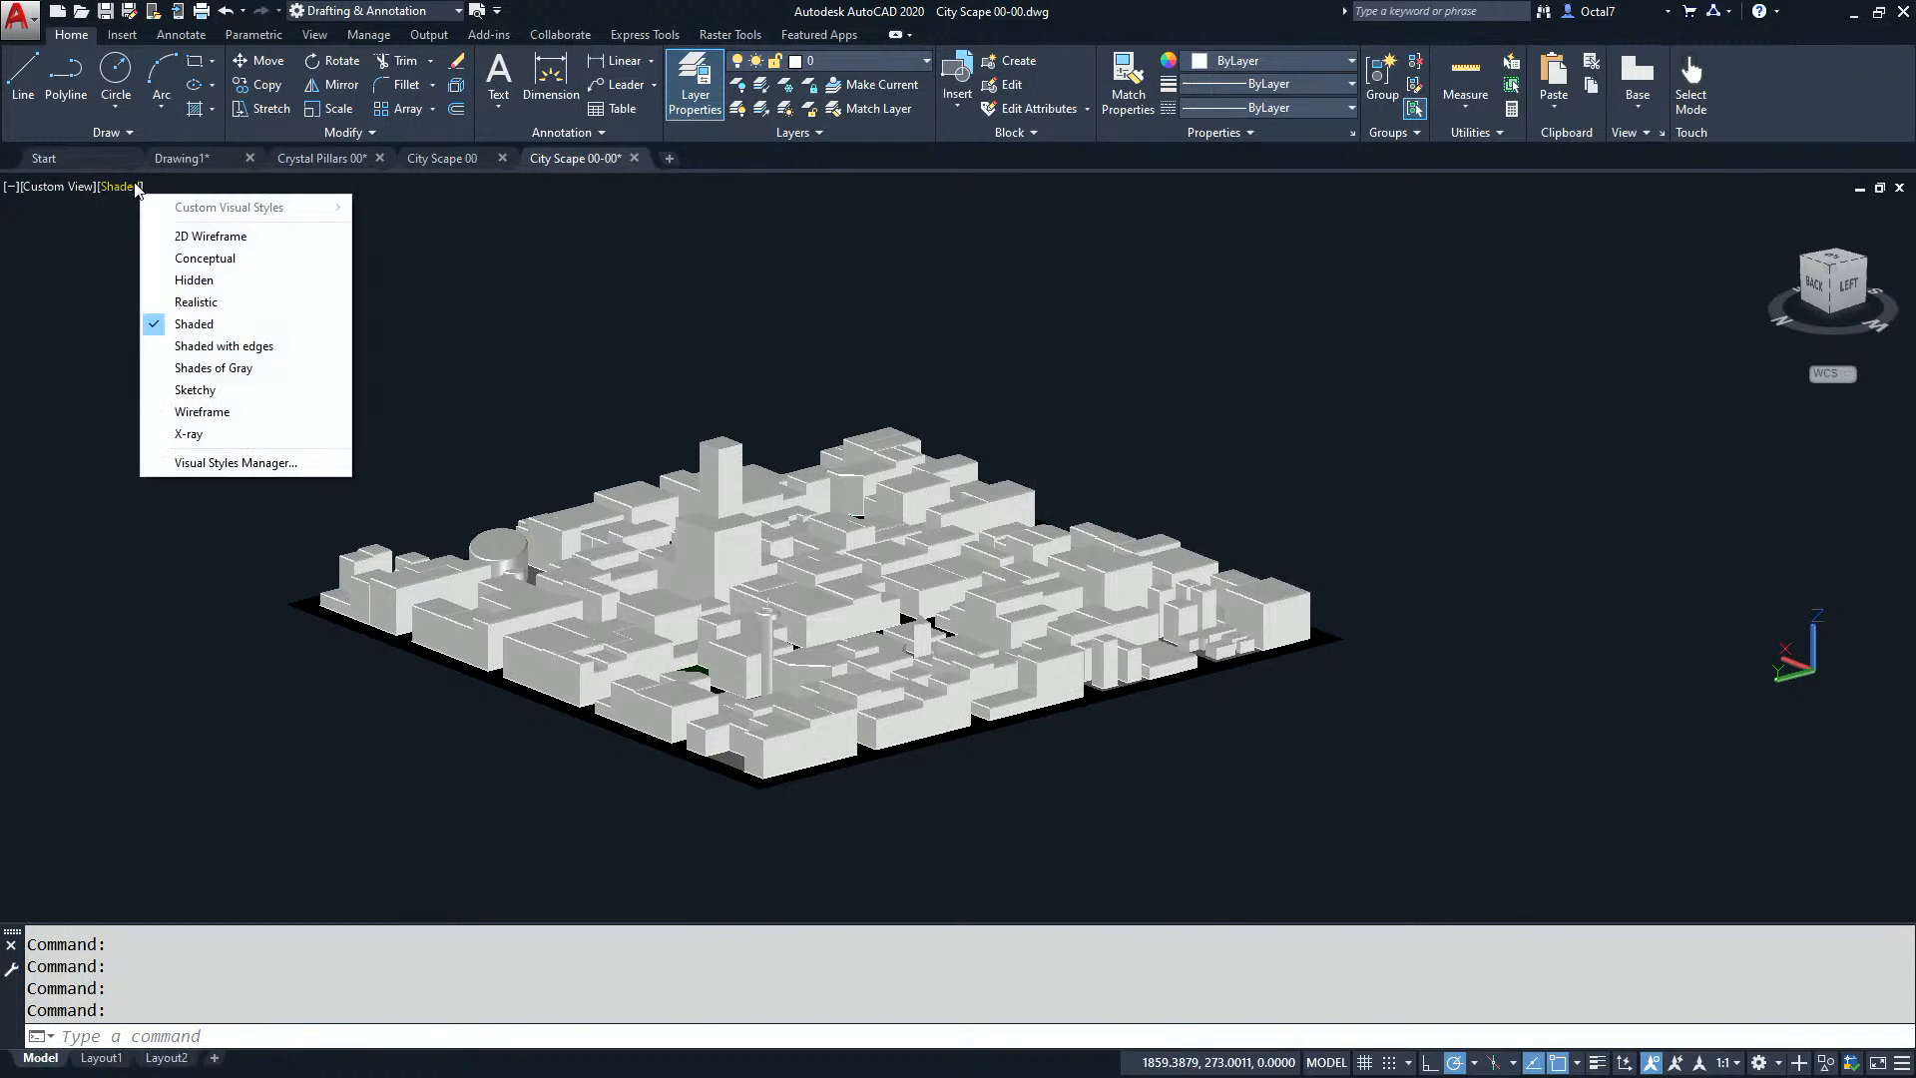
left_click(197, 259)
scroll(883, 664, "up", 2)
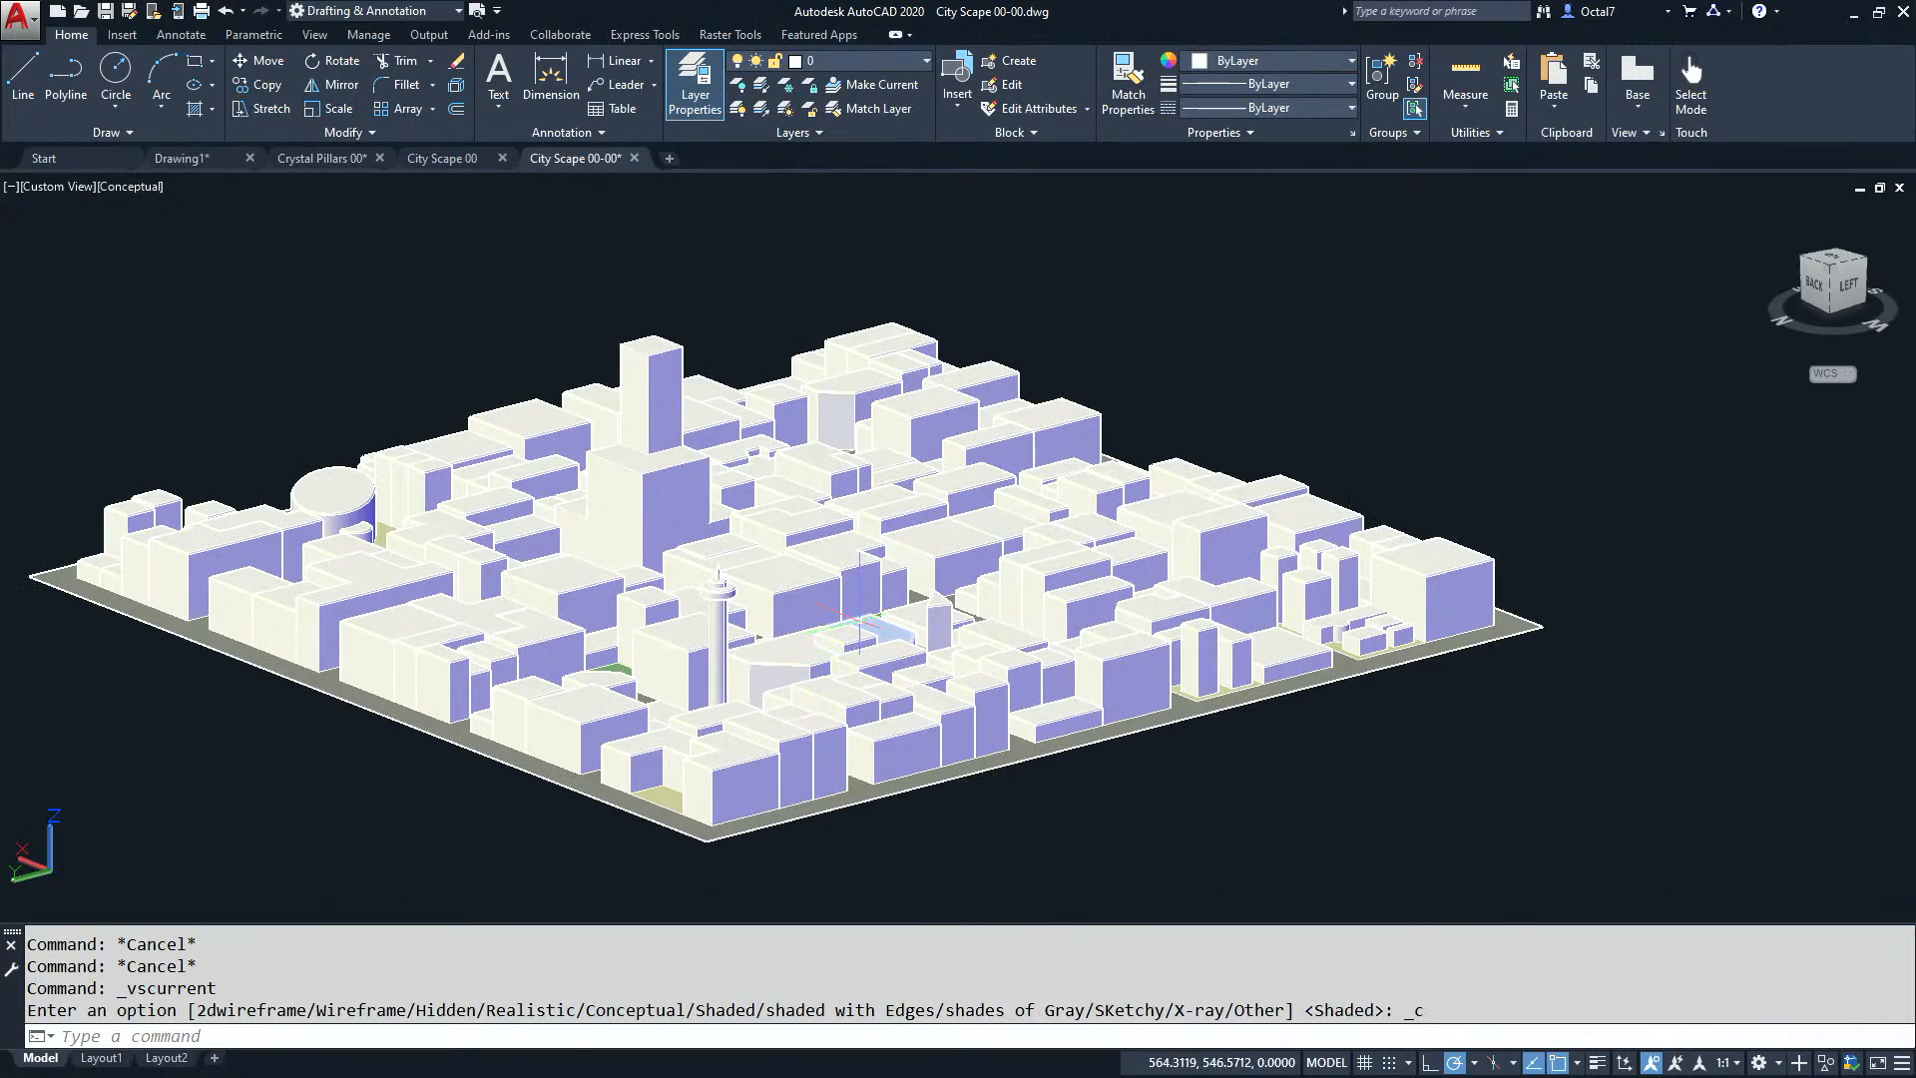
scroll(952, 677, "up", 4)
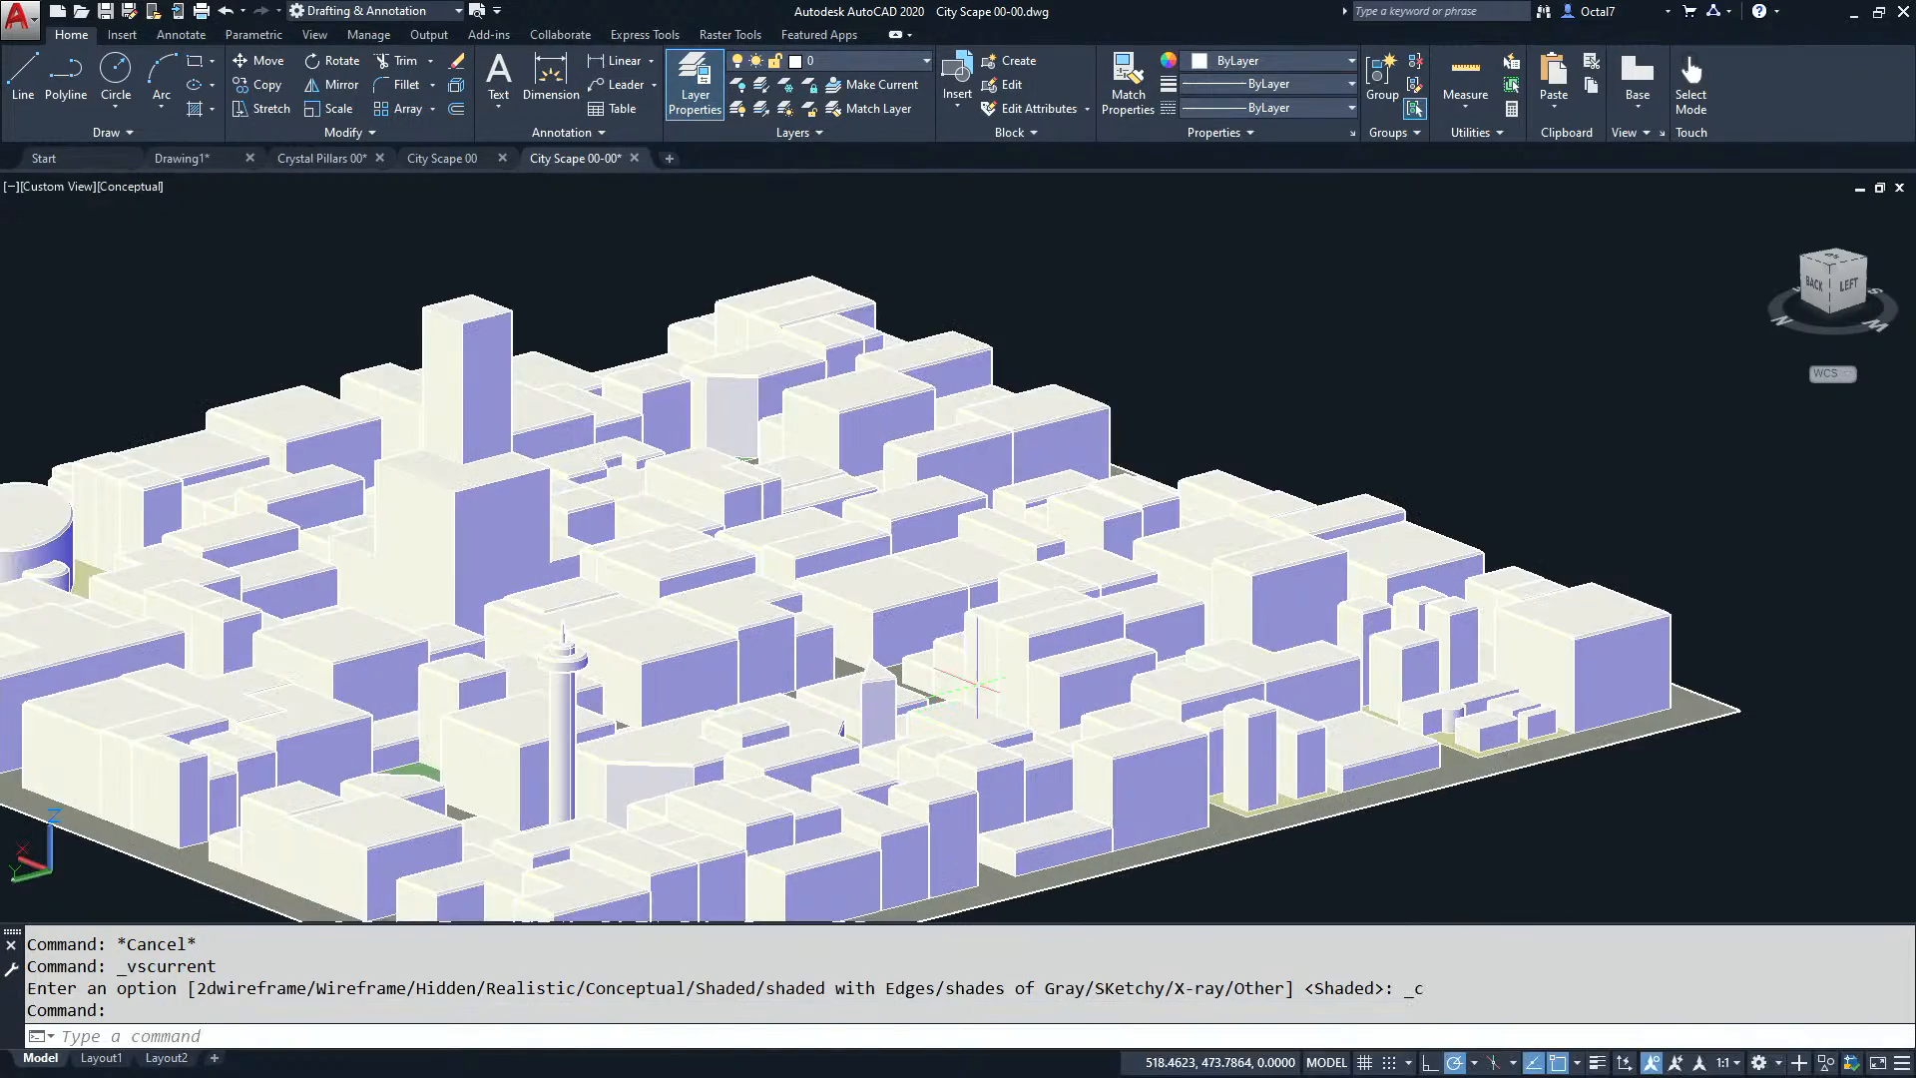
middle_click_drag(952, 678, 1038, 718, "shift")
middle_click_drag(784, 704, 1015, 559)
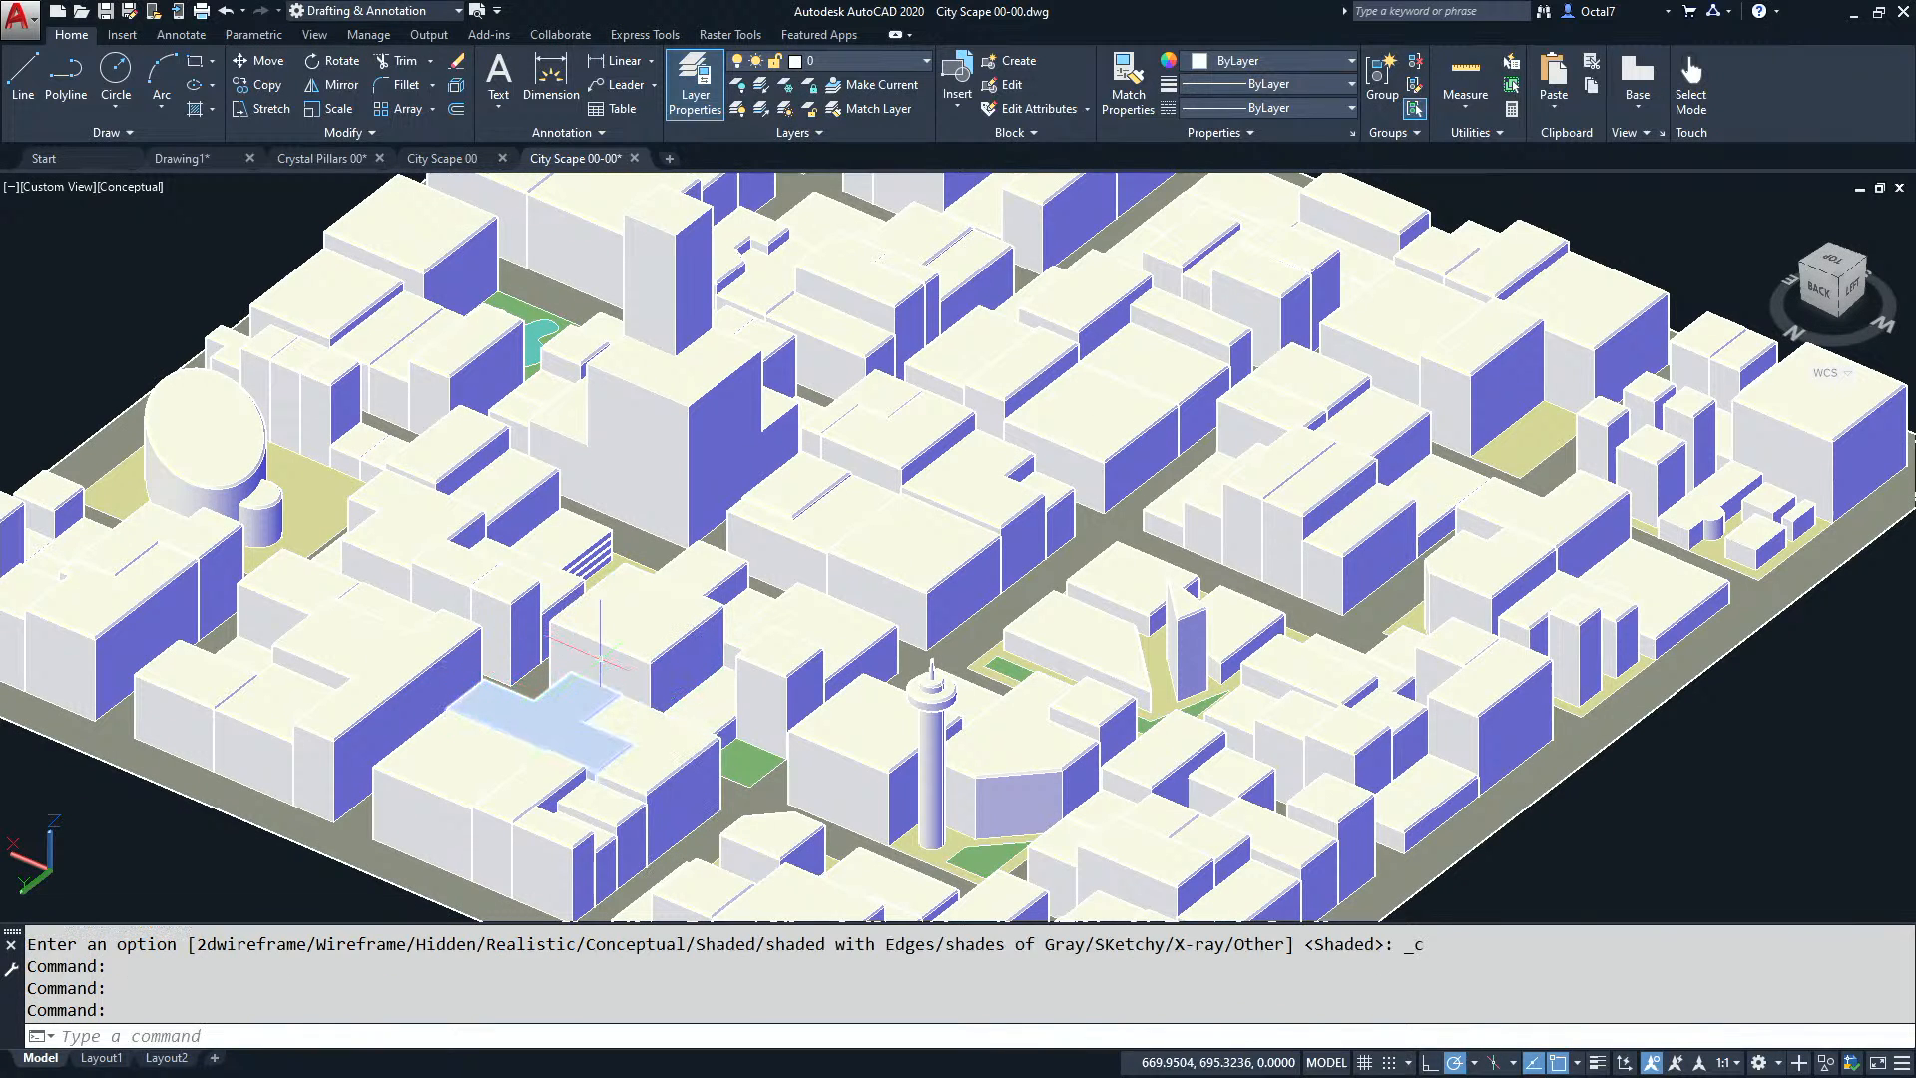
middle_click_drag(696, 684, 851, 587)
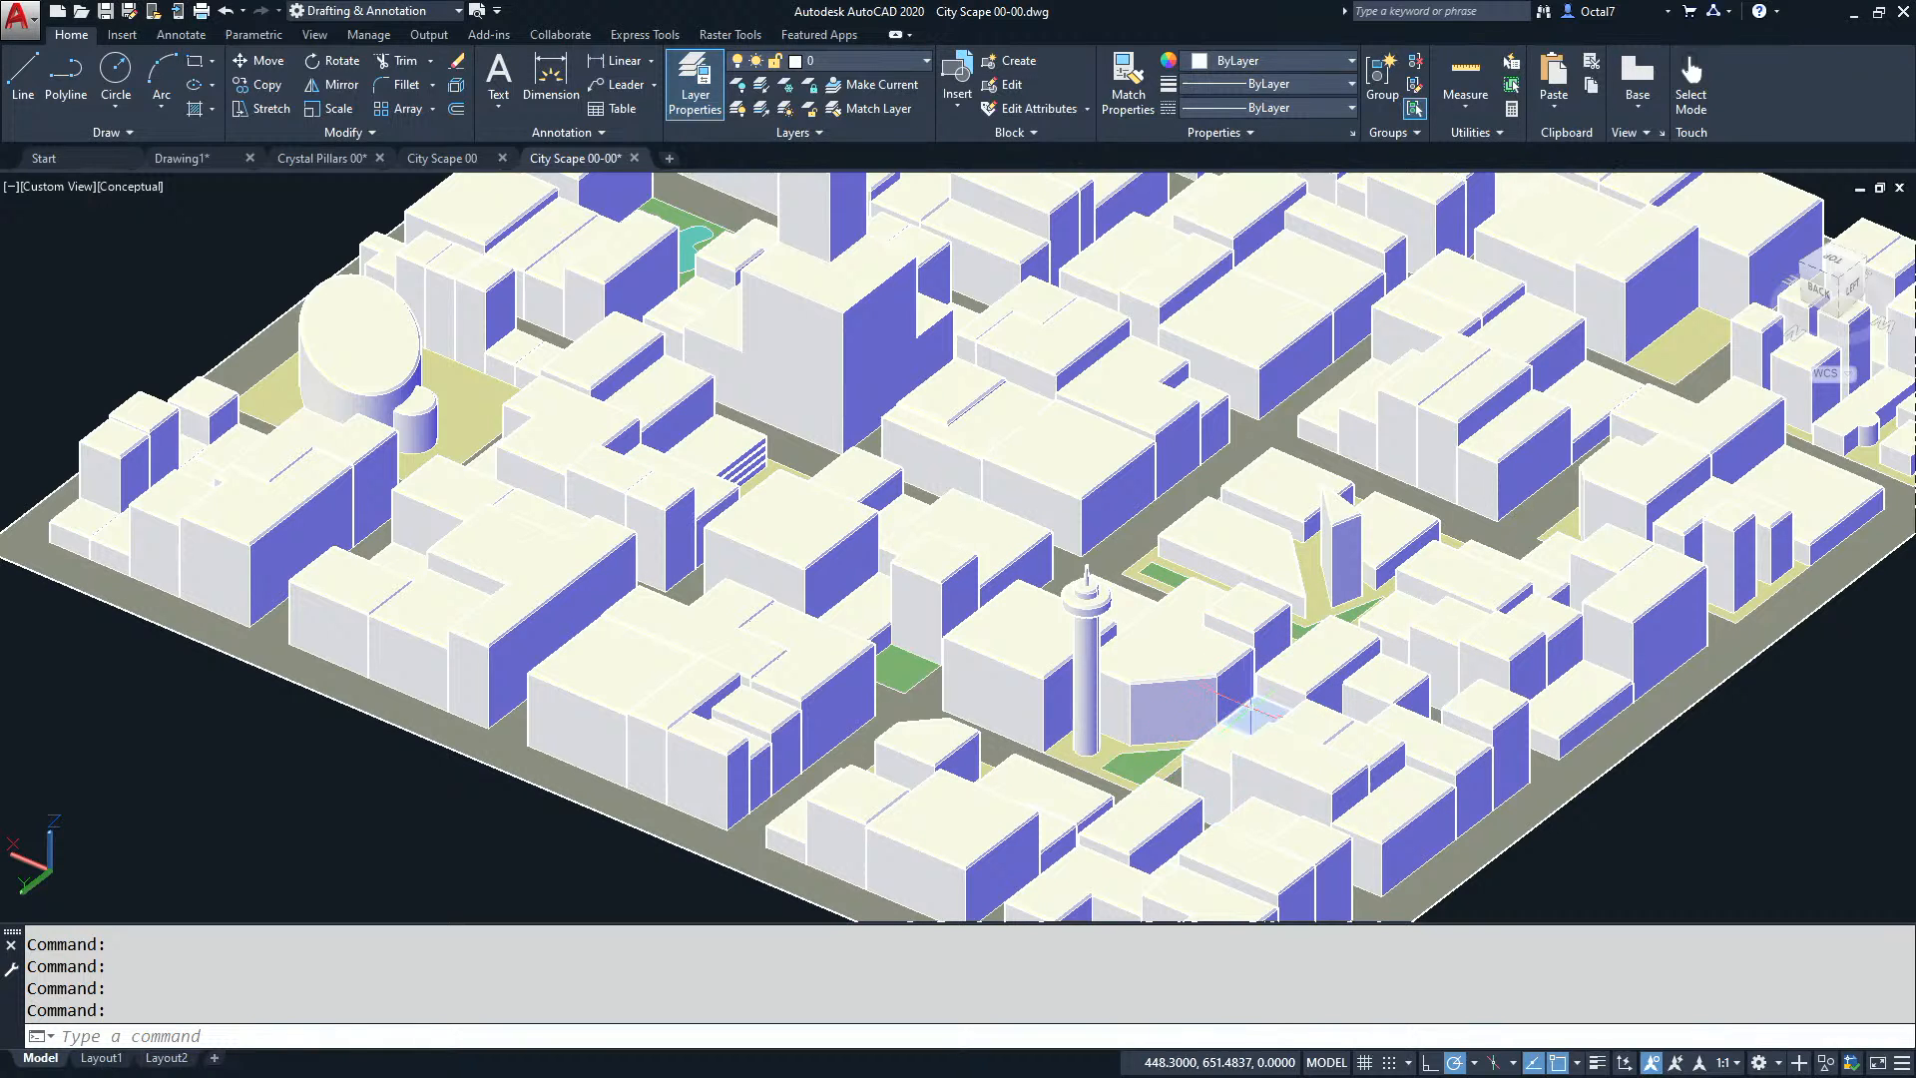
Examine the City Scape 00-00 buildings around the tower and central blocks from a different side and as a whole.
middle_click_drag(960, 608, 889, 707)
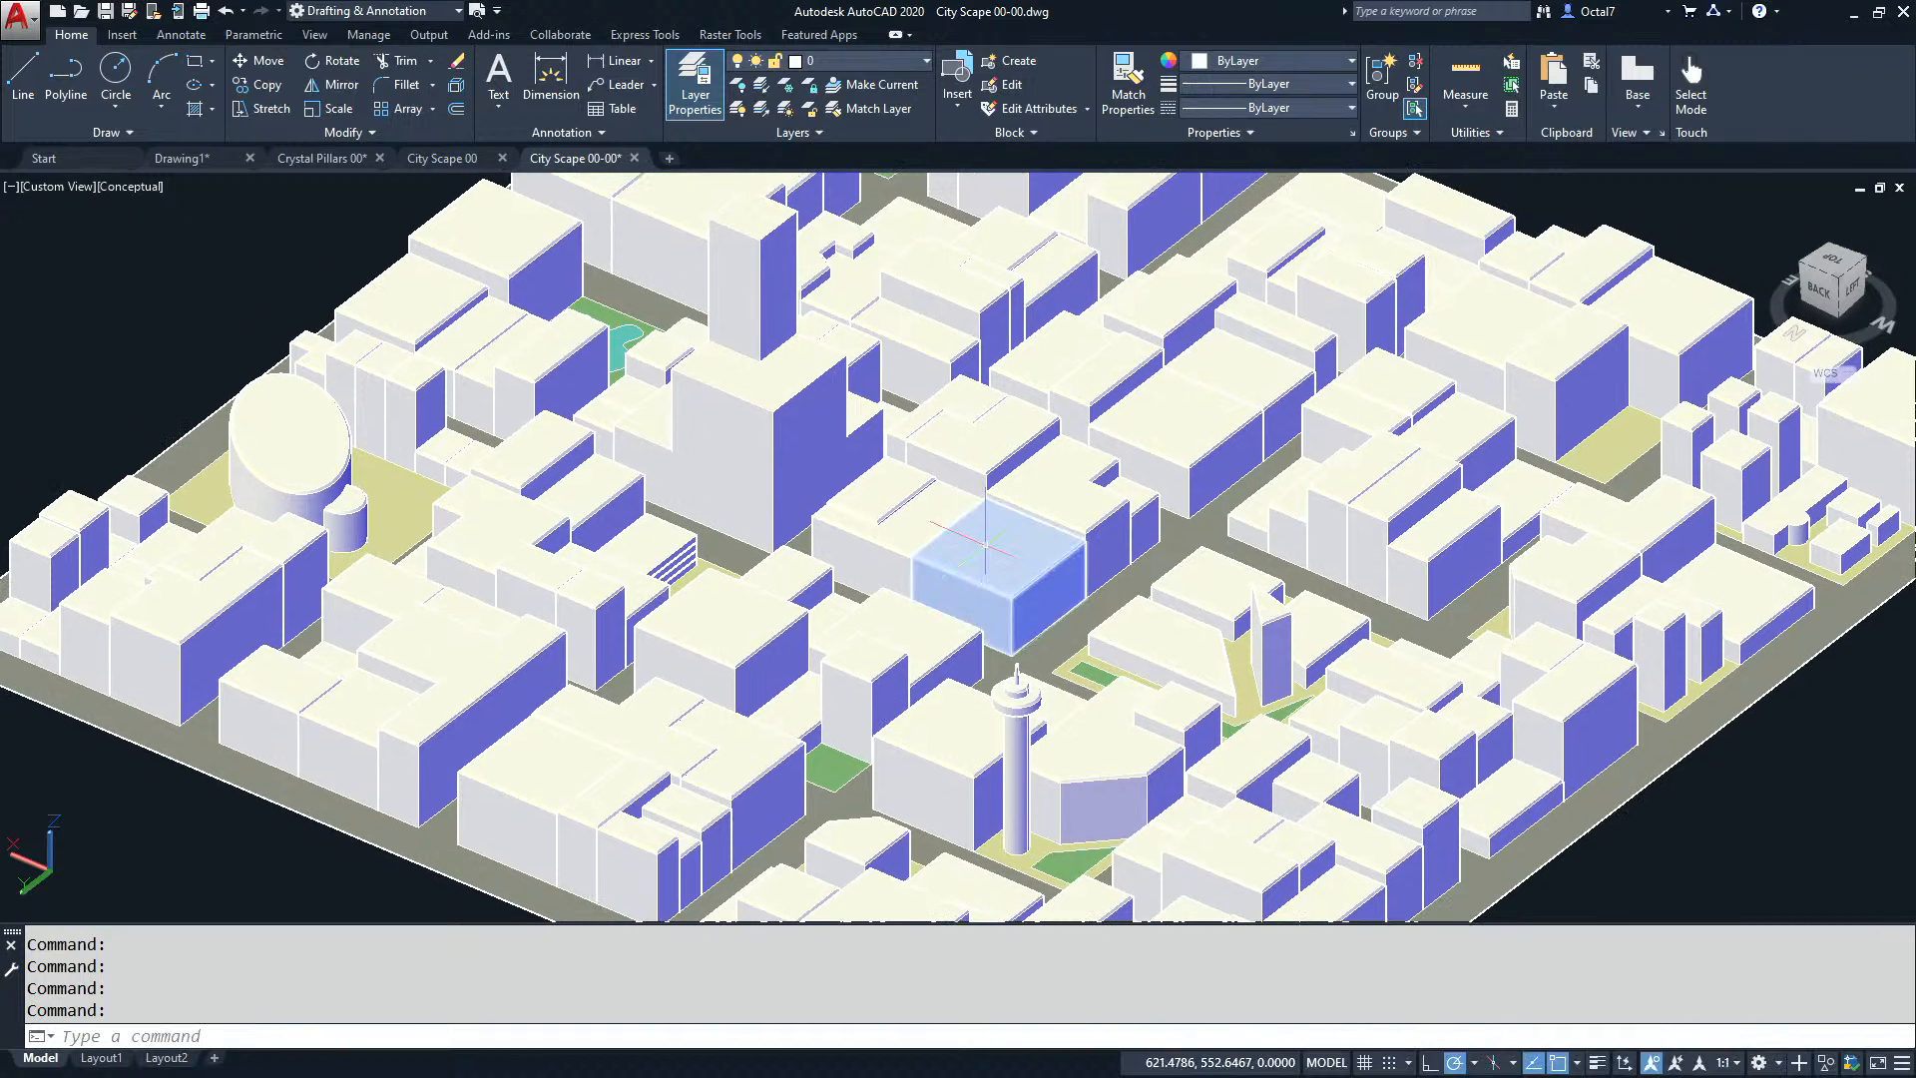
middle_click_drag(1163, 537, 1006, 629)
middle_click_drag(1093, 565, 1151, 550, "shift")
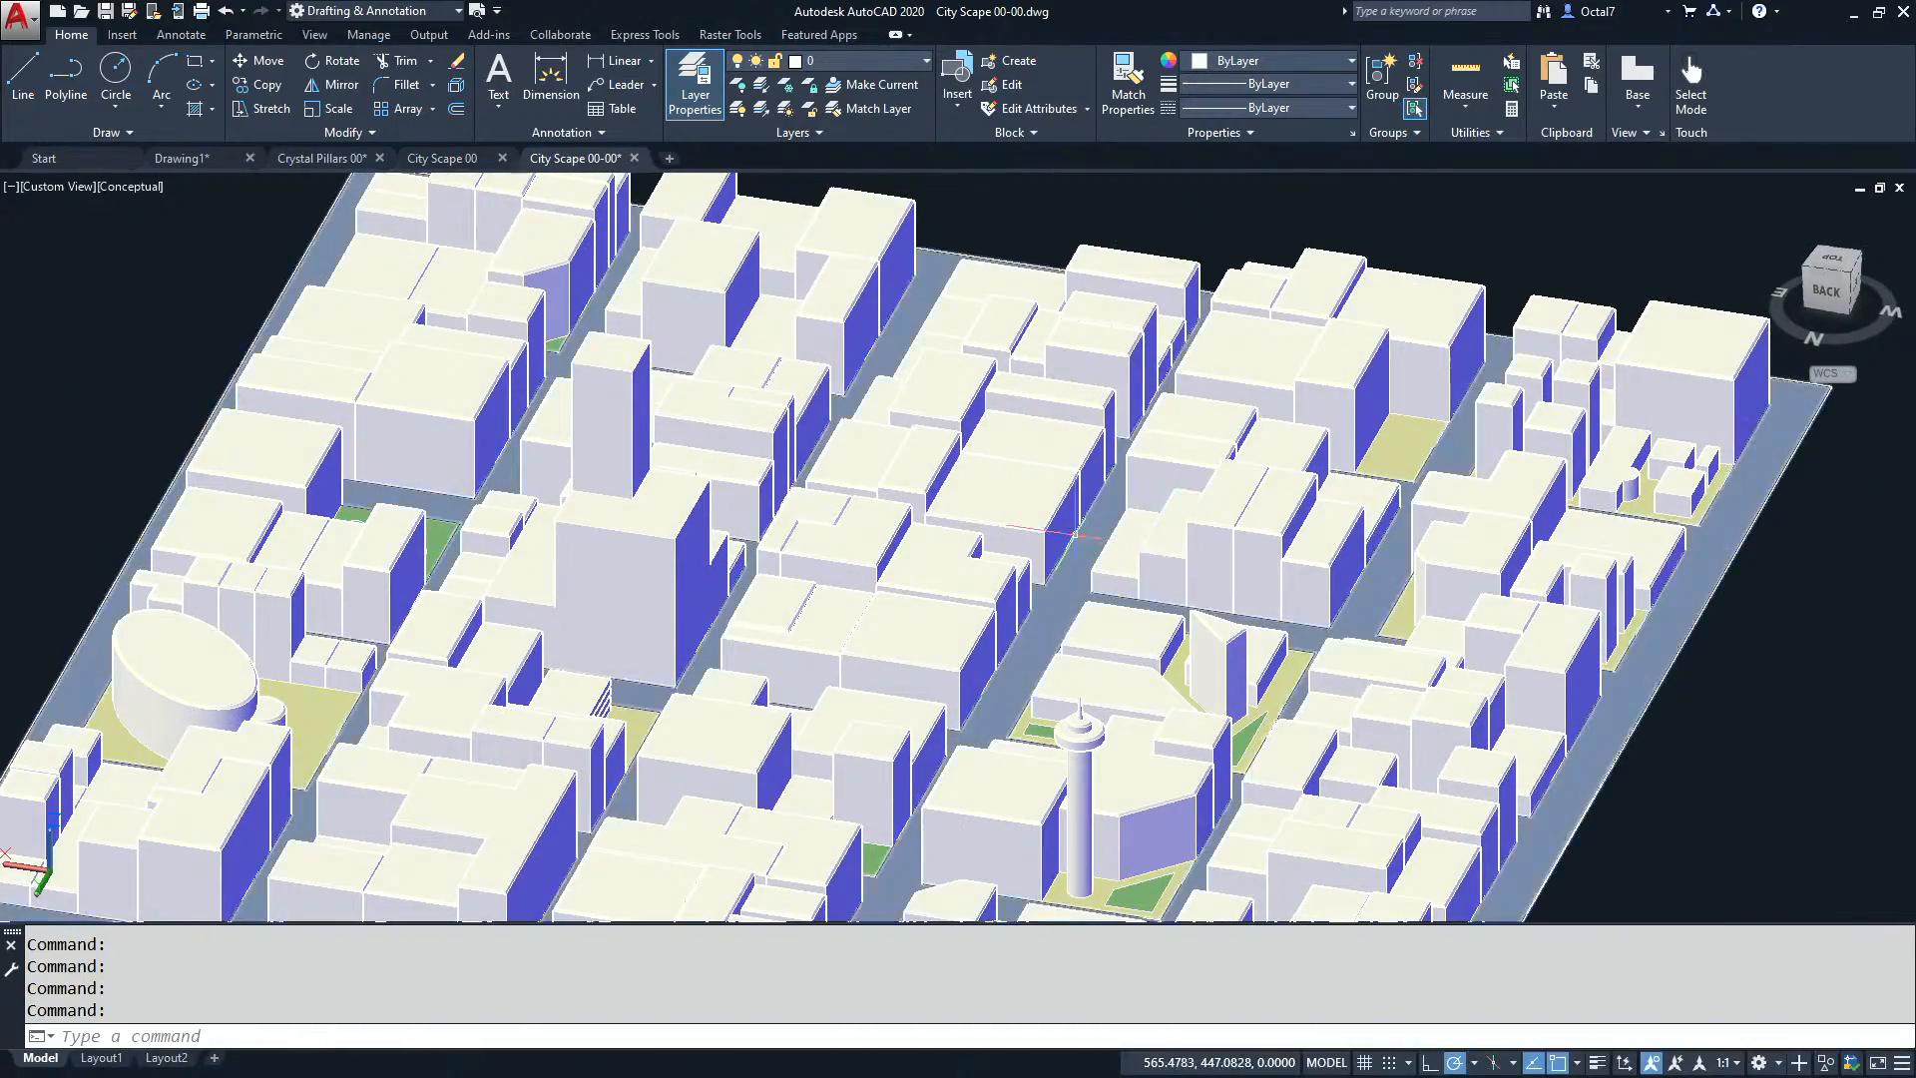
scroll(1092, 546, "down", 4)
scroll(1148, 564, "up", 3)
middle_click_drag(1181, 576, 1143, 613, "shift")
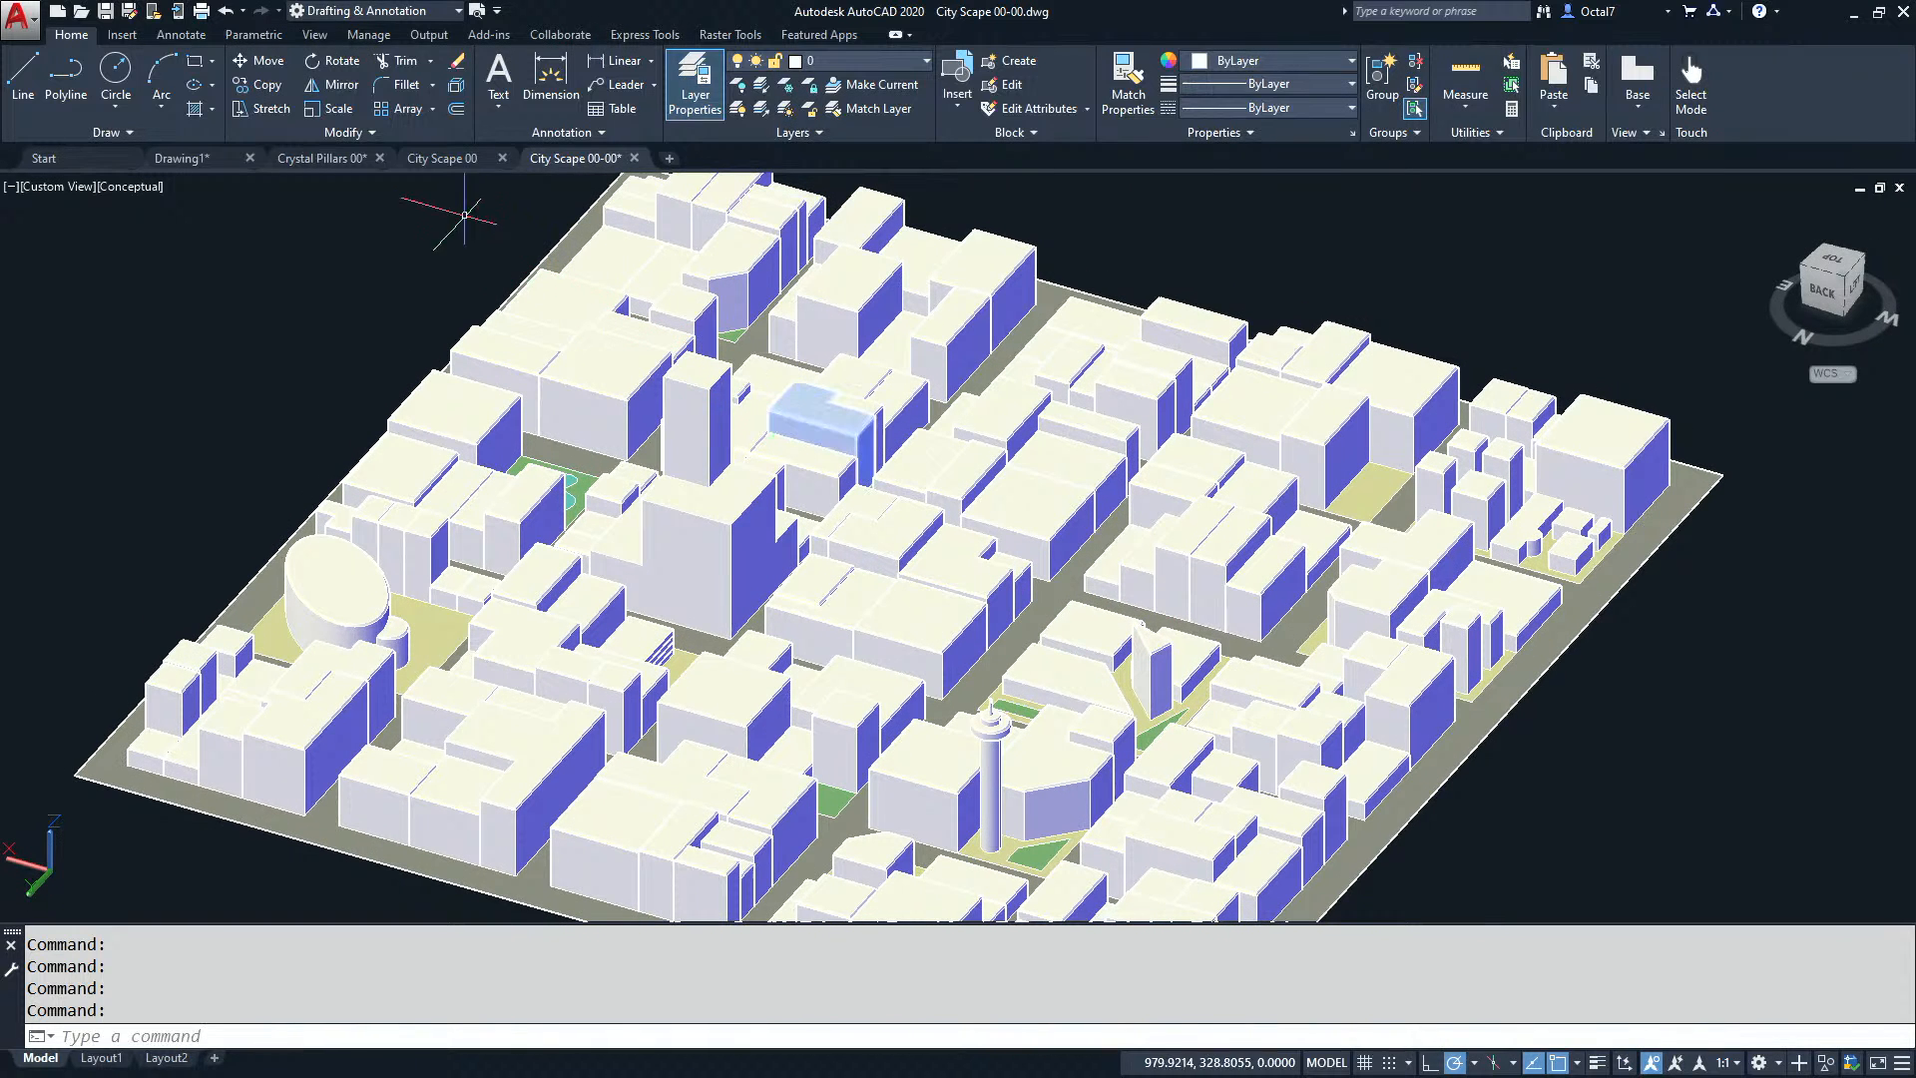
Switch to the City Scape 00 drawing, orbit the street layout, and set its visual style to Conceptual.
mouse_move(449, 163)
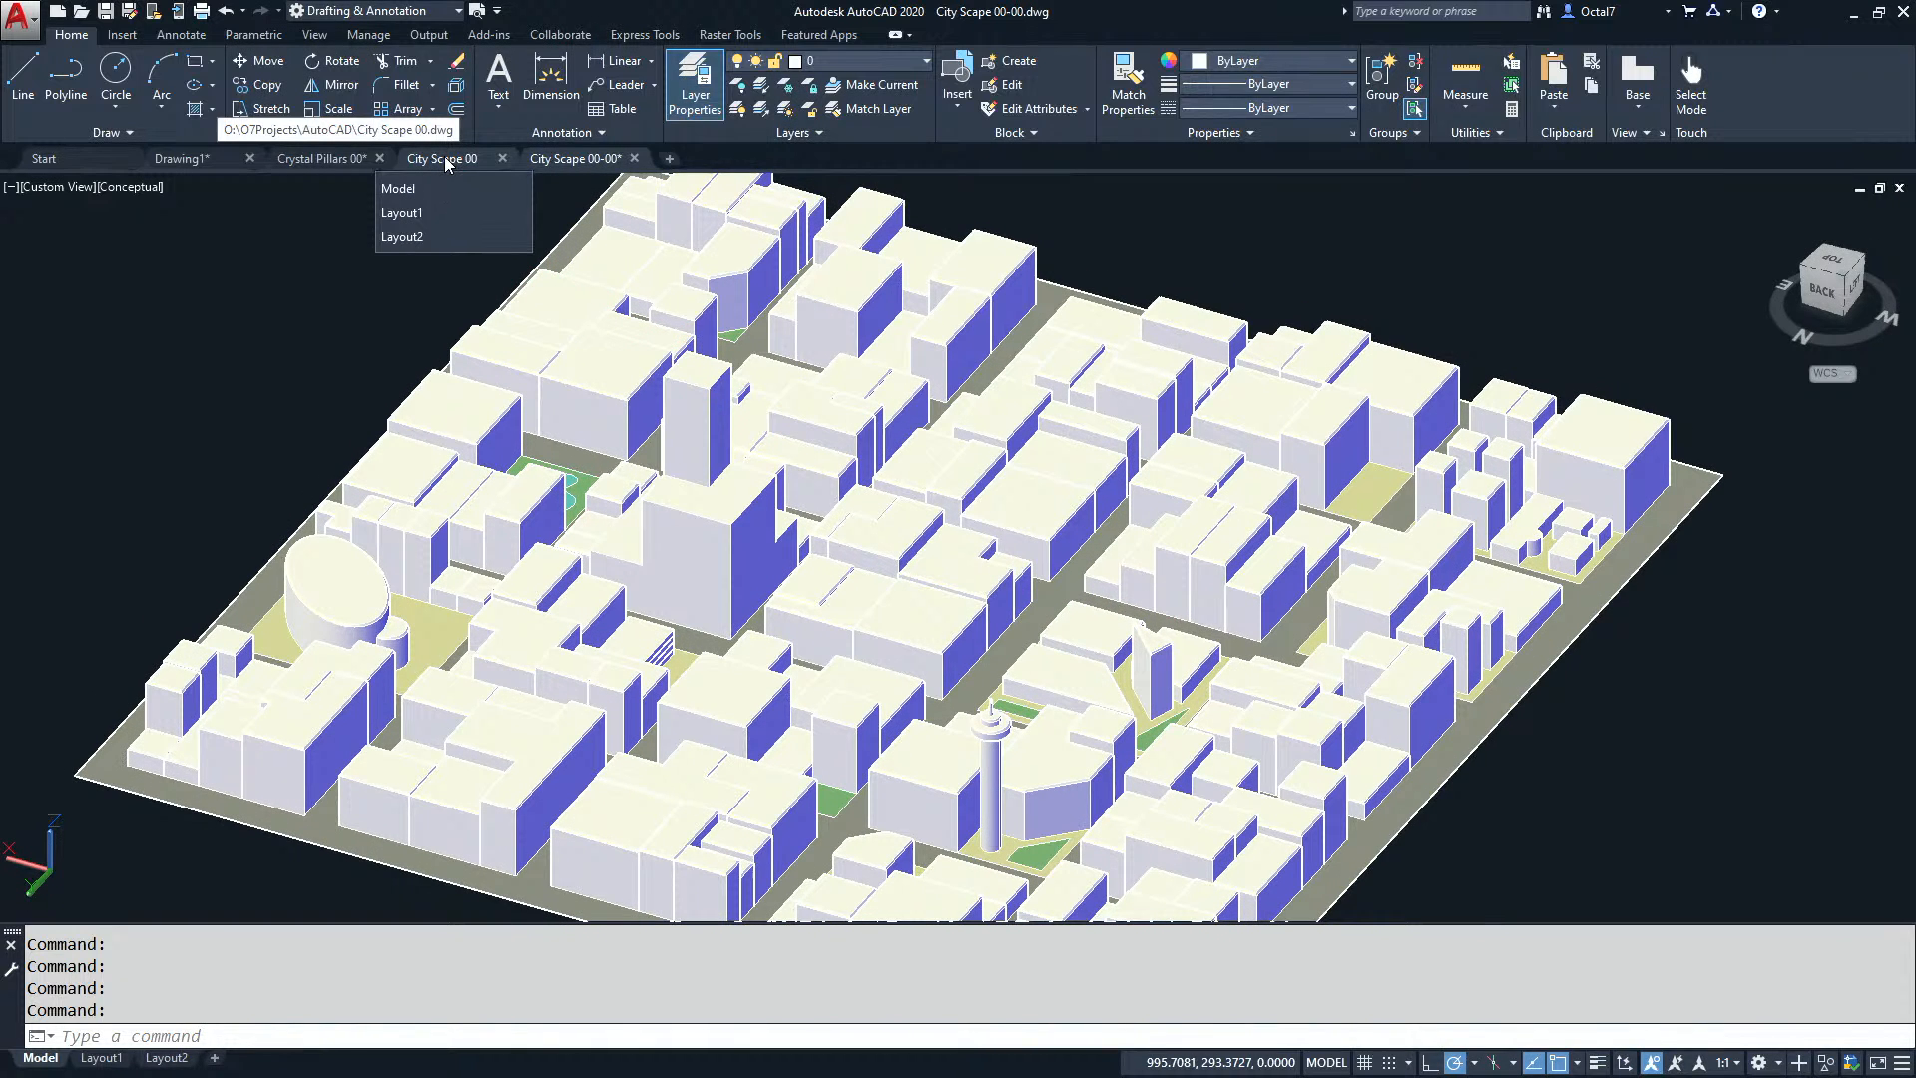
left_click(445, 160)
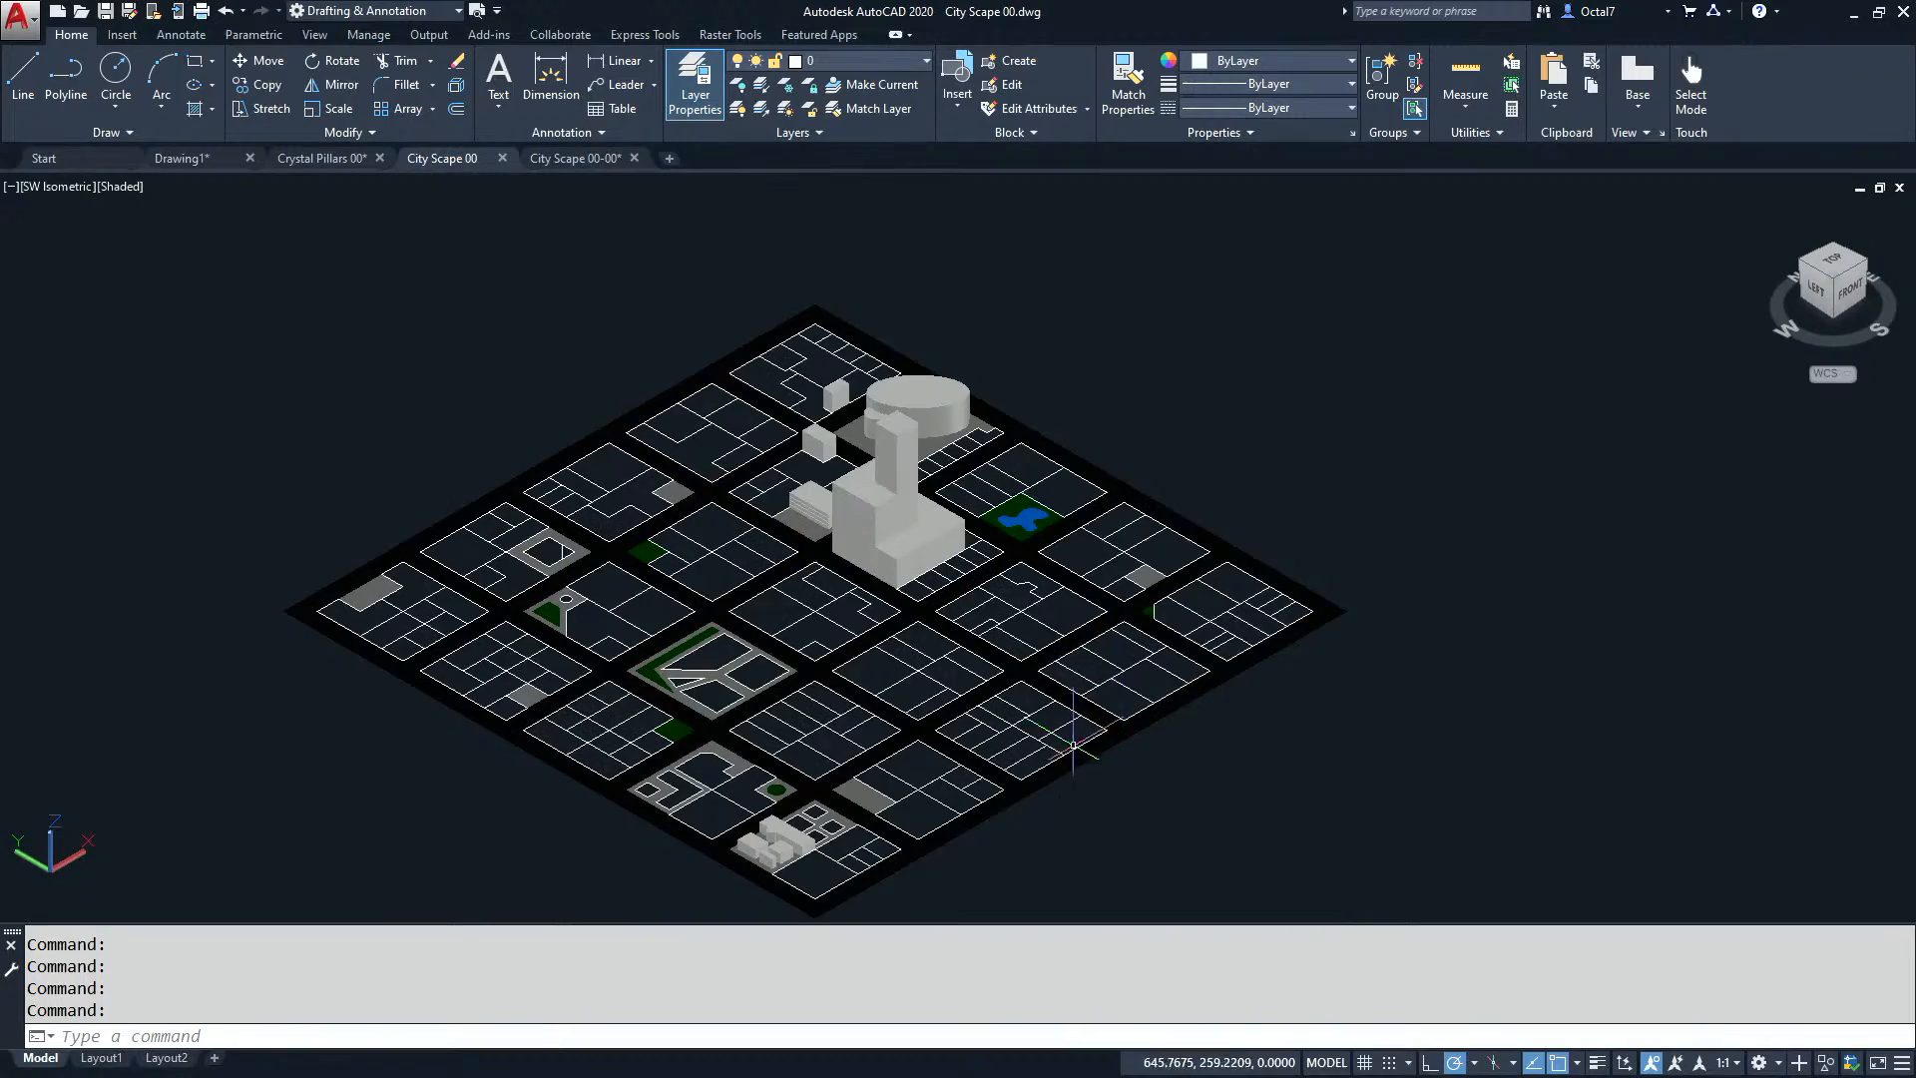
middle_click_drag(899, 624, 942, 597, "shift")
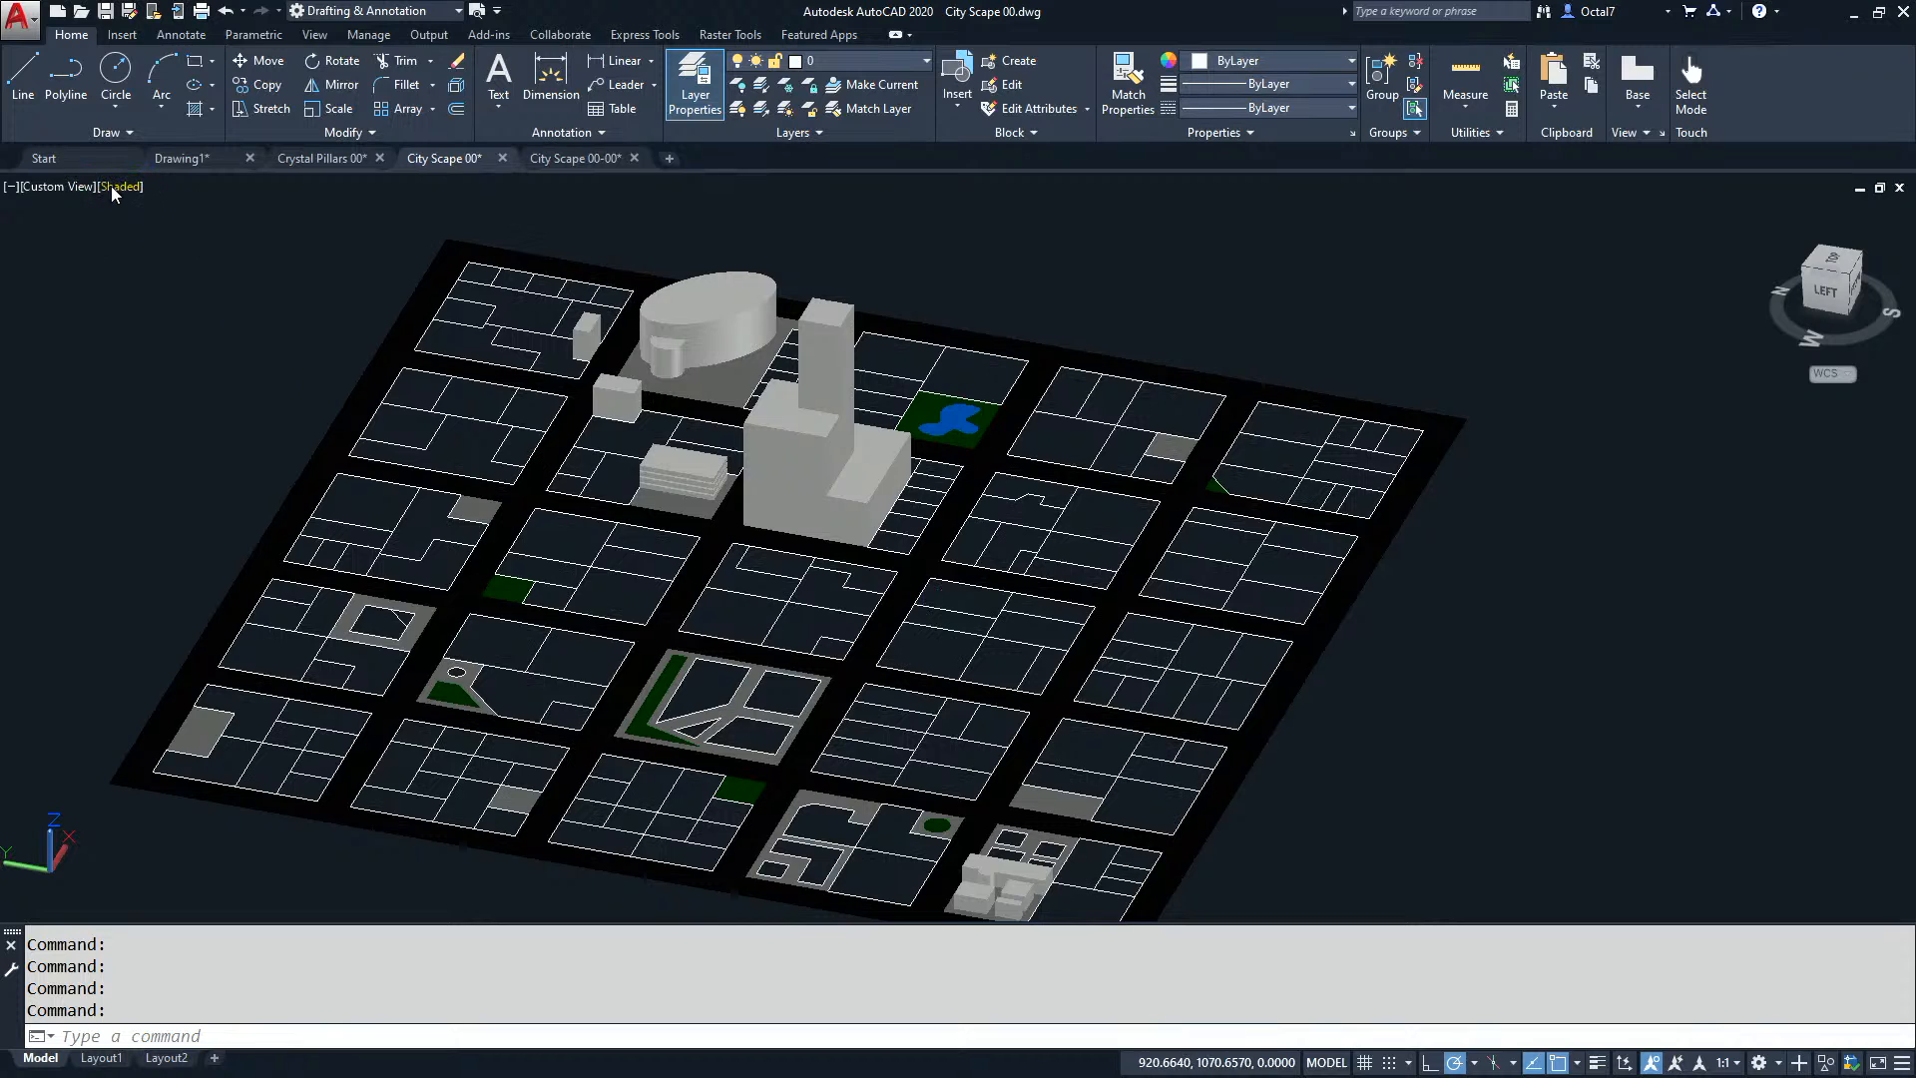
left_click(120, 186)
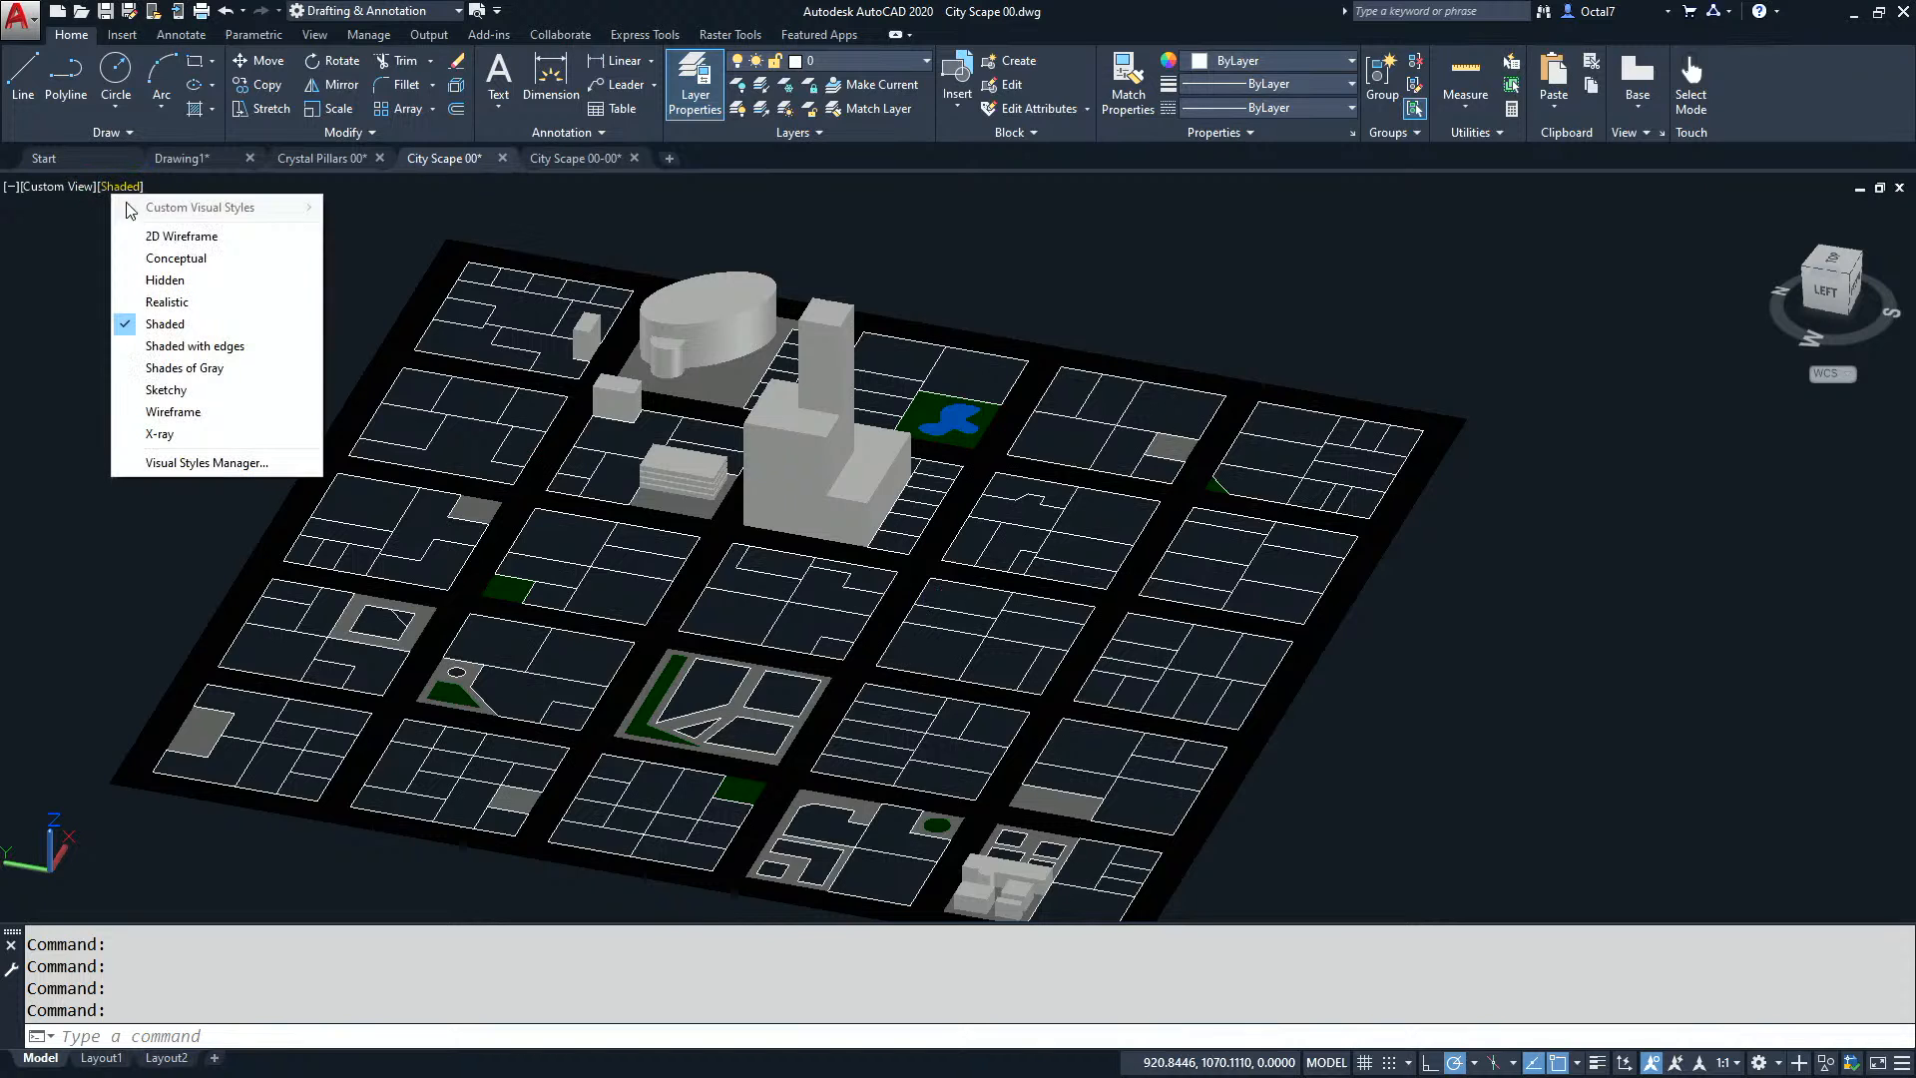
left_click(176, 260)
middle_click_drag(1334, 770, 1331, 735)
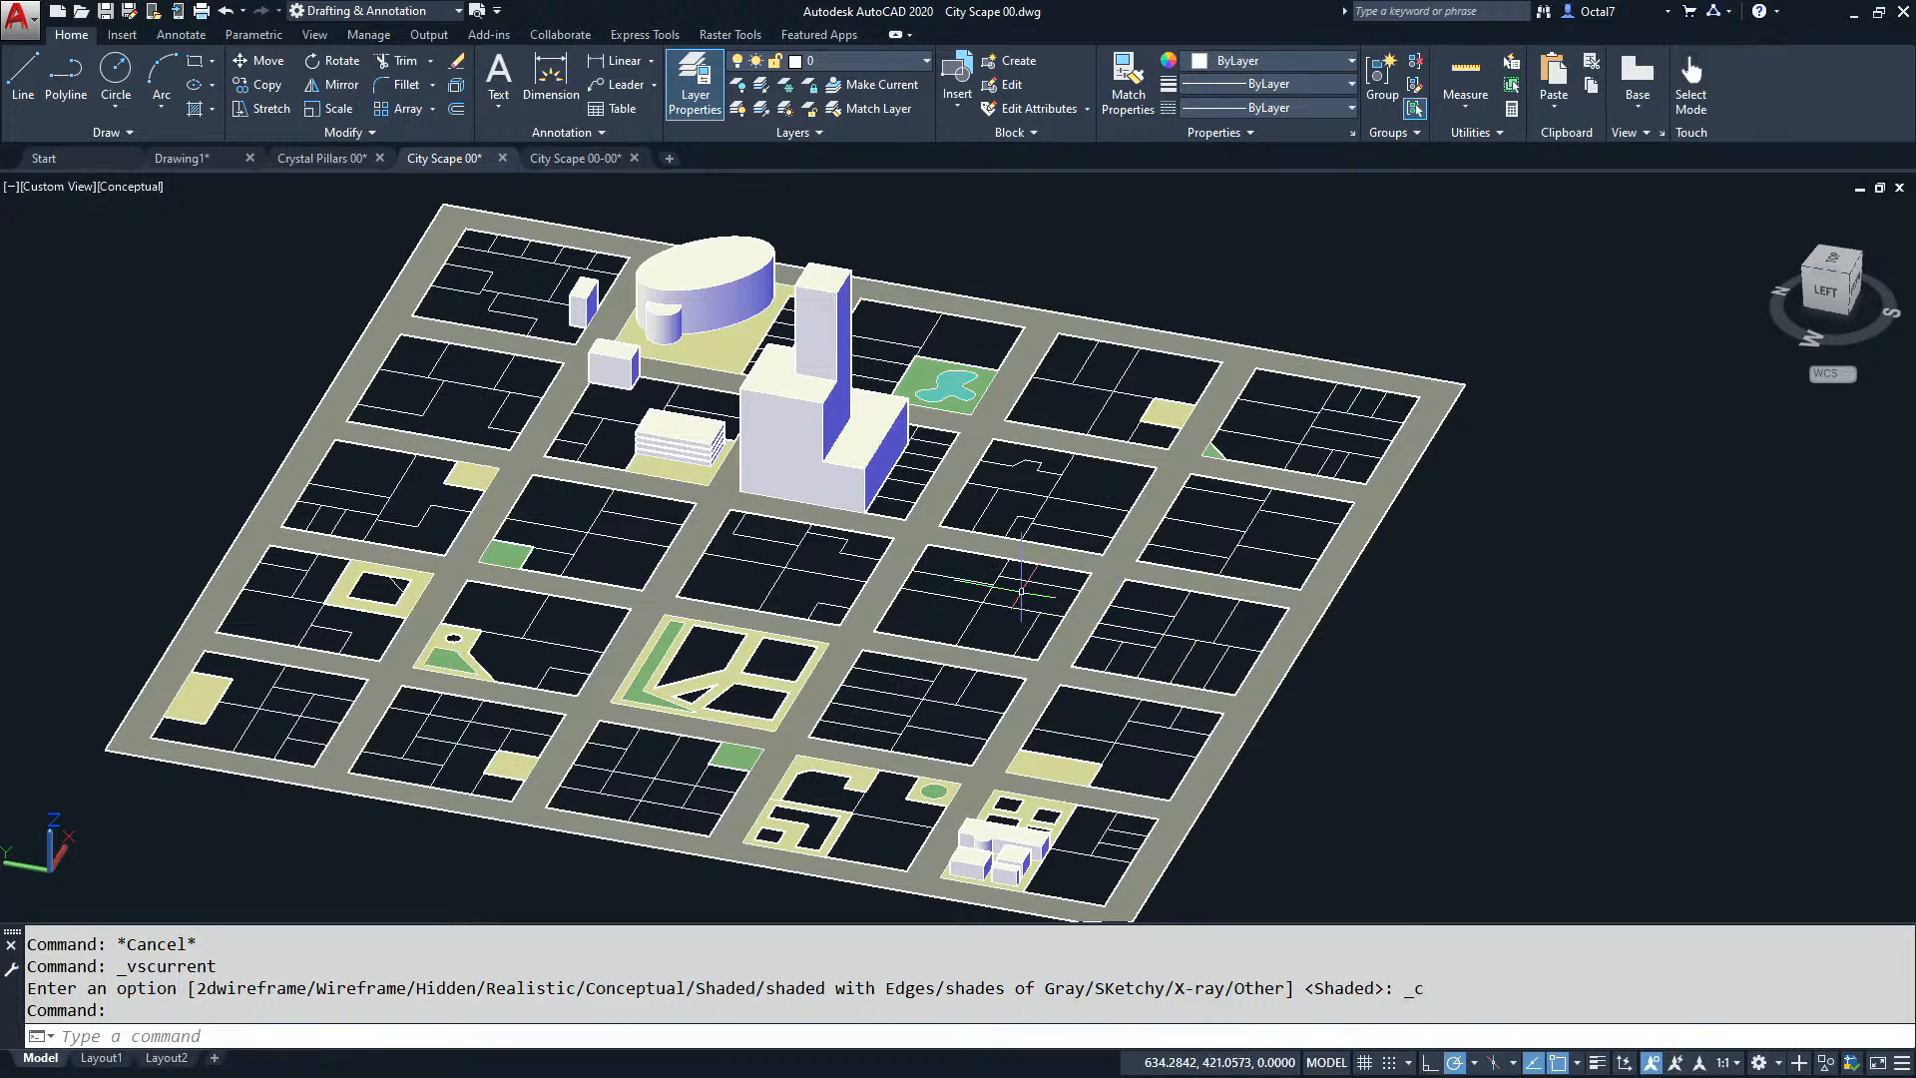
Pick one building outline and examine the plots and landmark solids across the street layout, leaving nothing selected.
left_click(1034, 583)
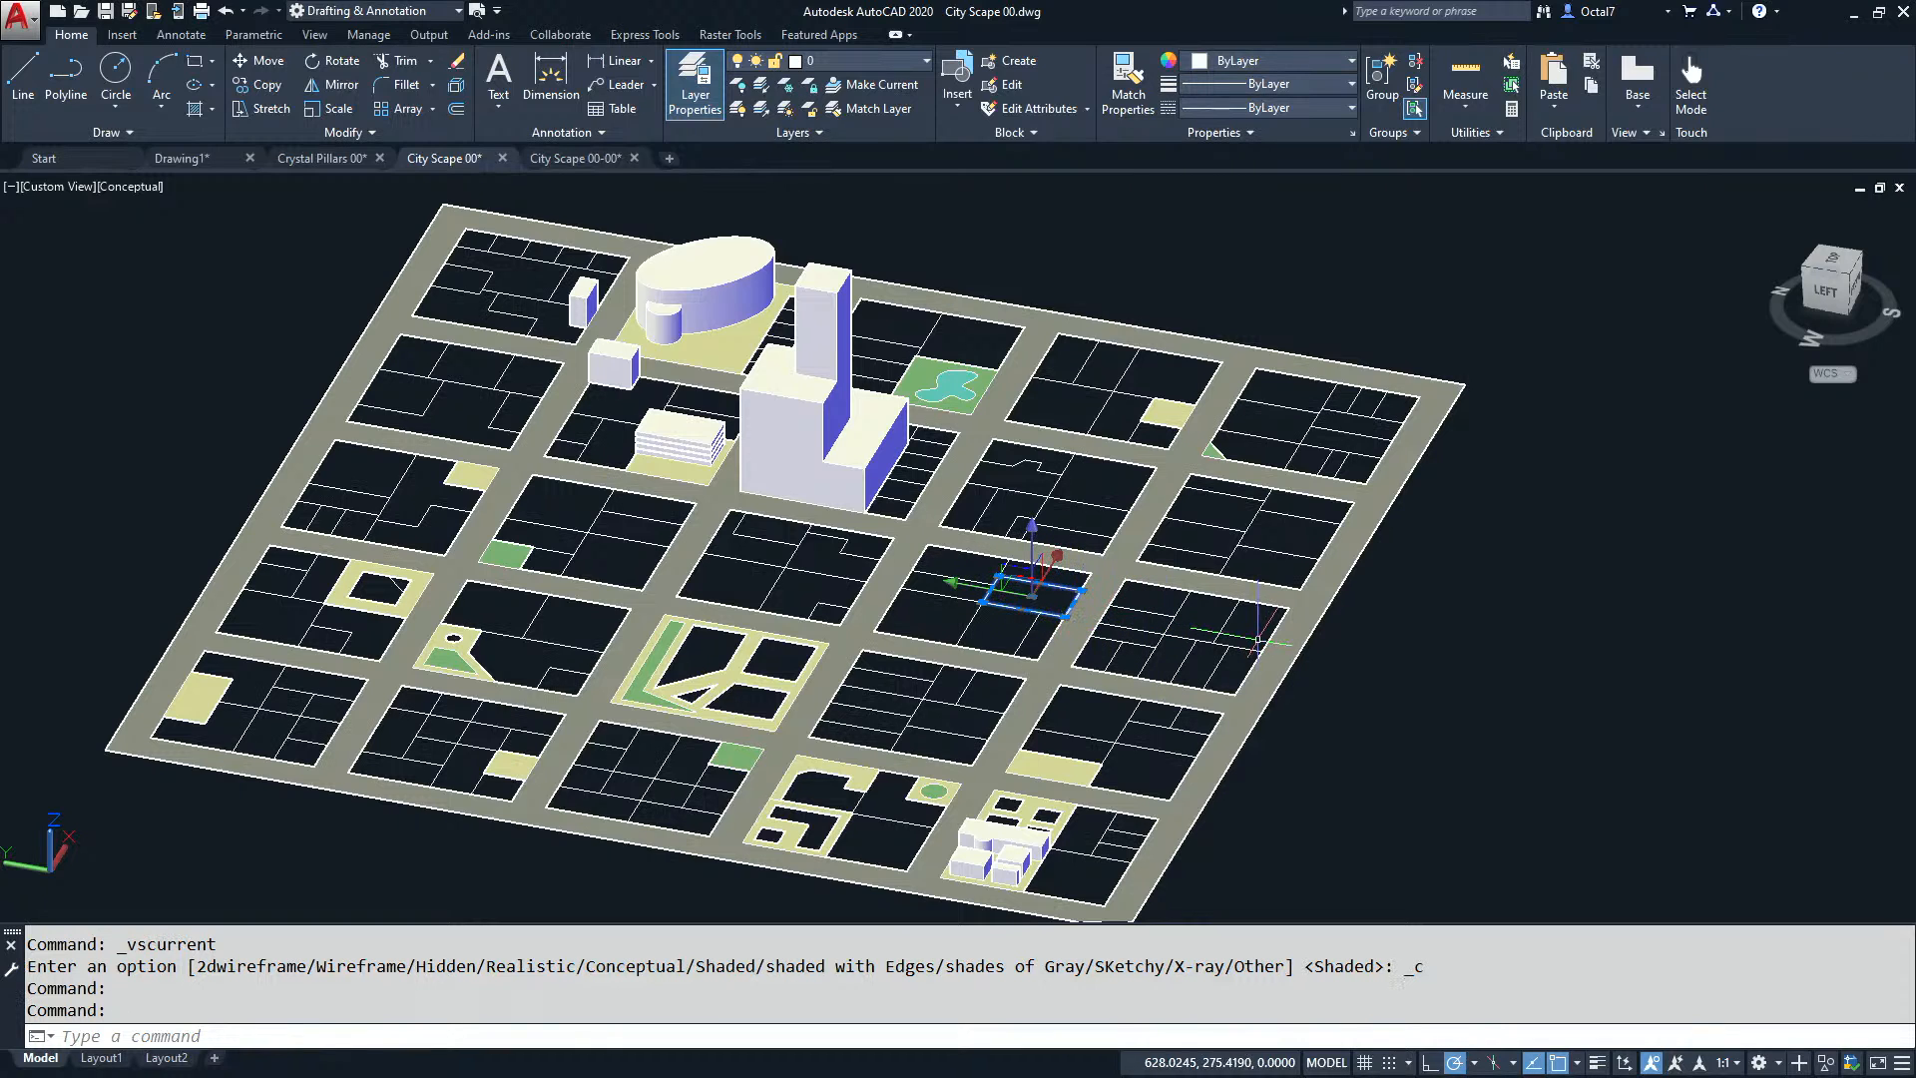
middle_click_drag(1064, 574, 1160, 600)
scroll(820, 460, "up", 2)
middle_click_drag(826, 461, 949, 479)
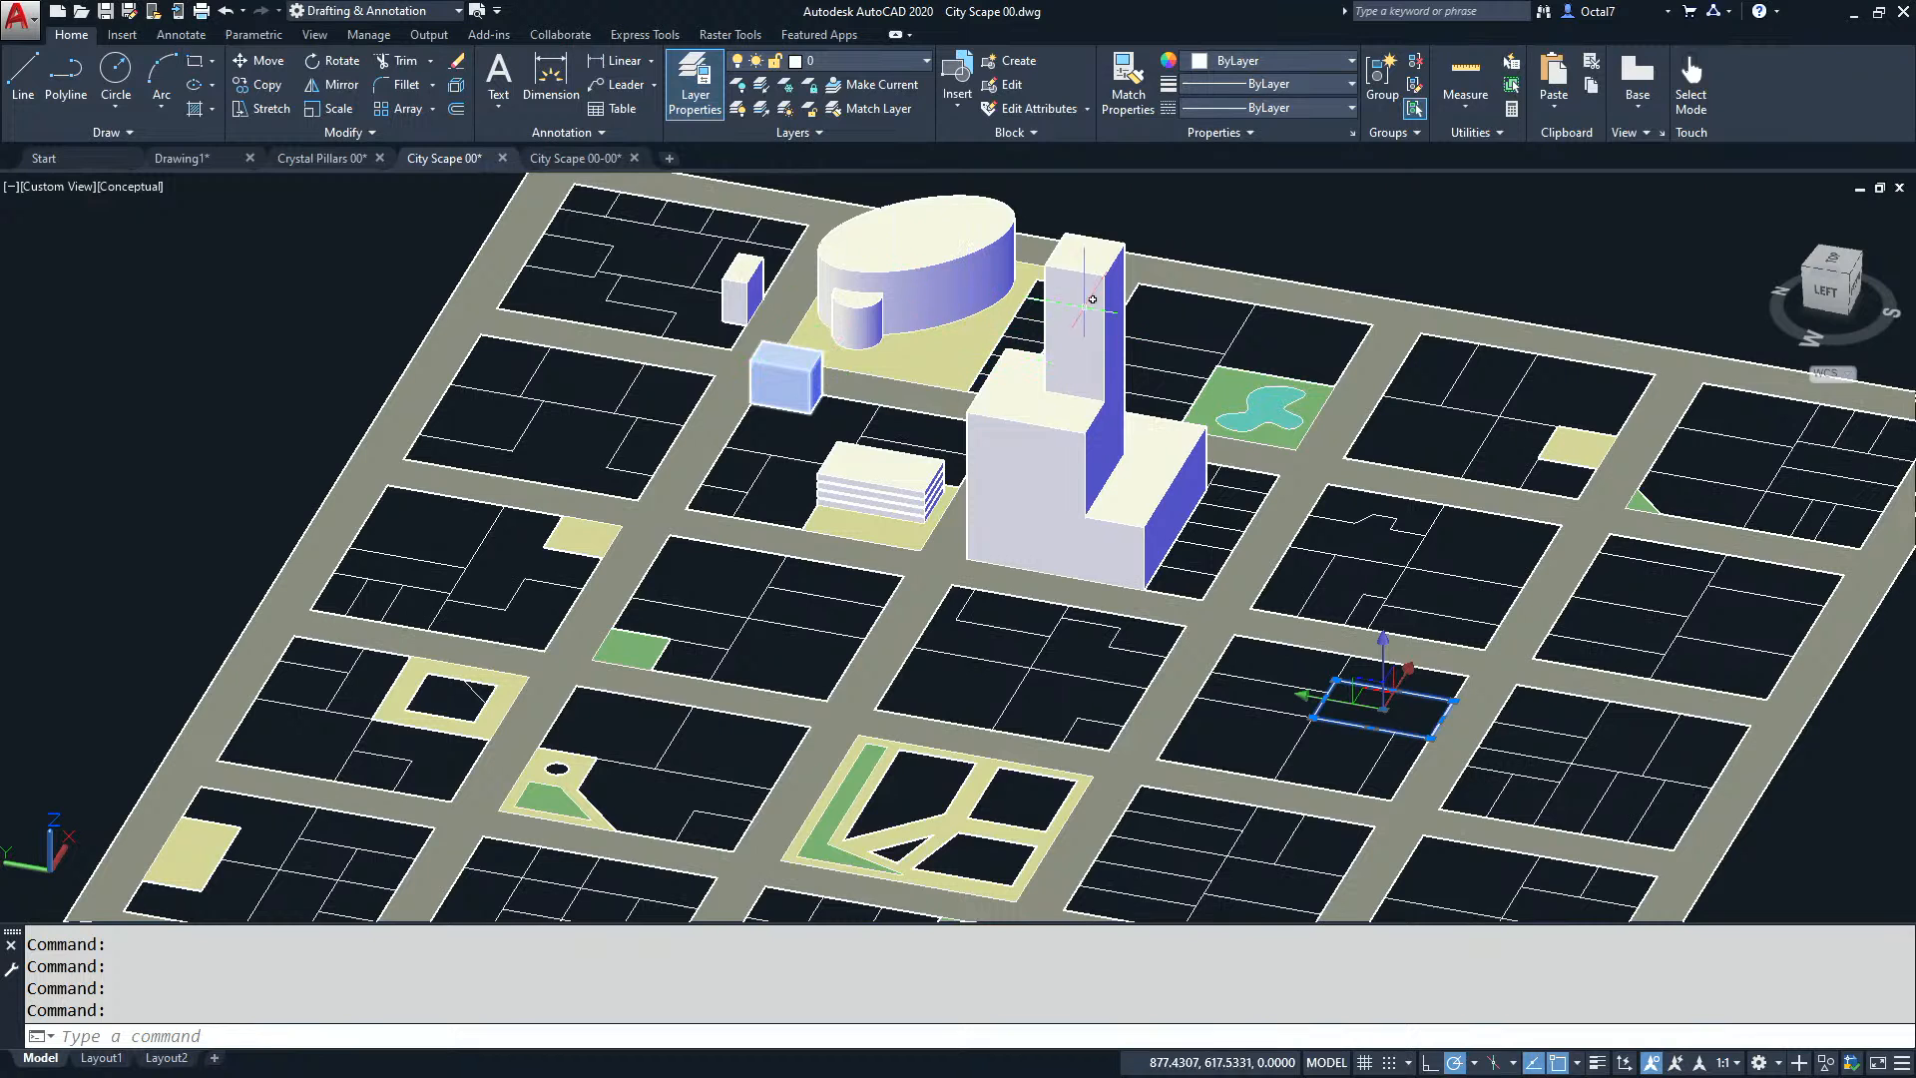
scroll(933, 315, "down", 2)
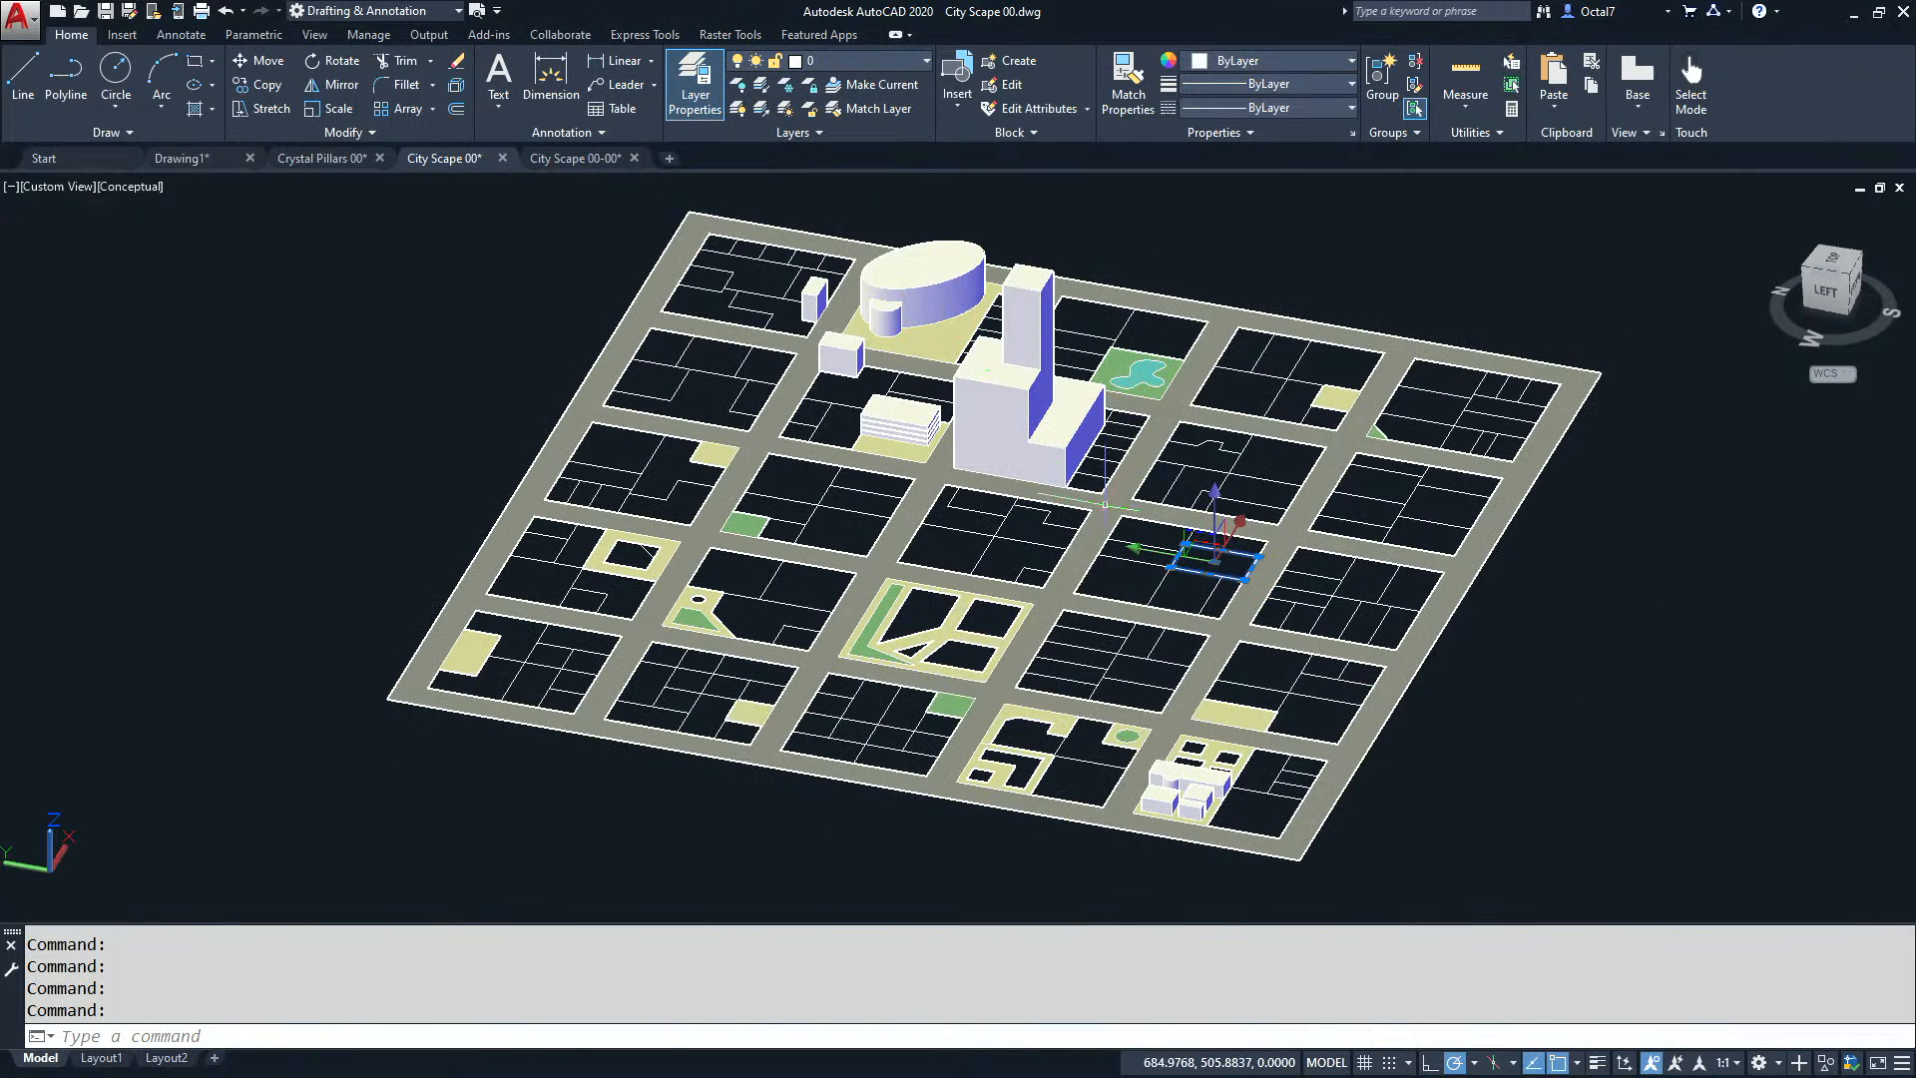
middle_click_drag(1099, 501, 1071, 546)
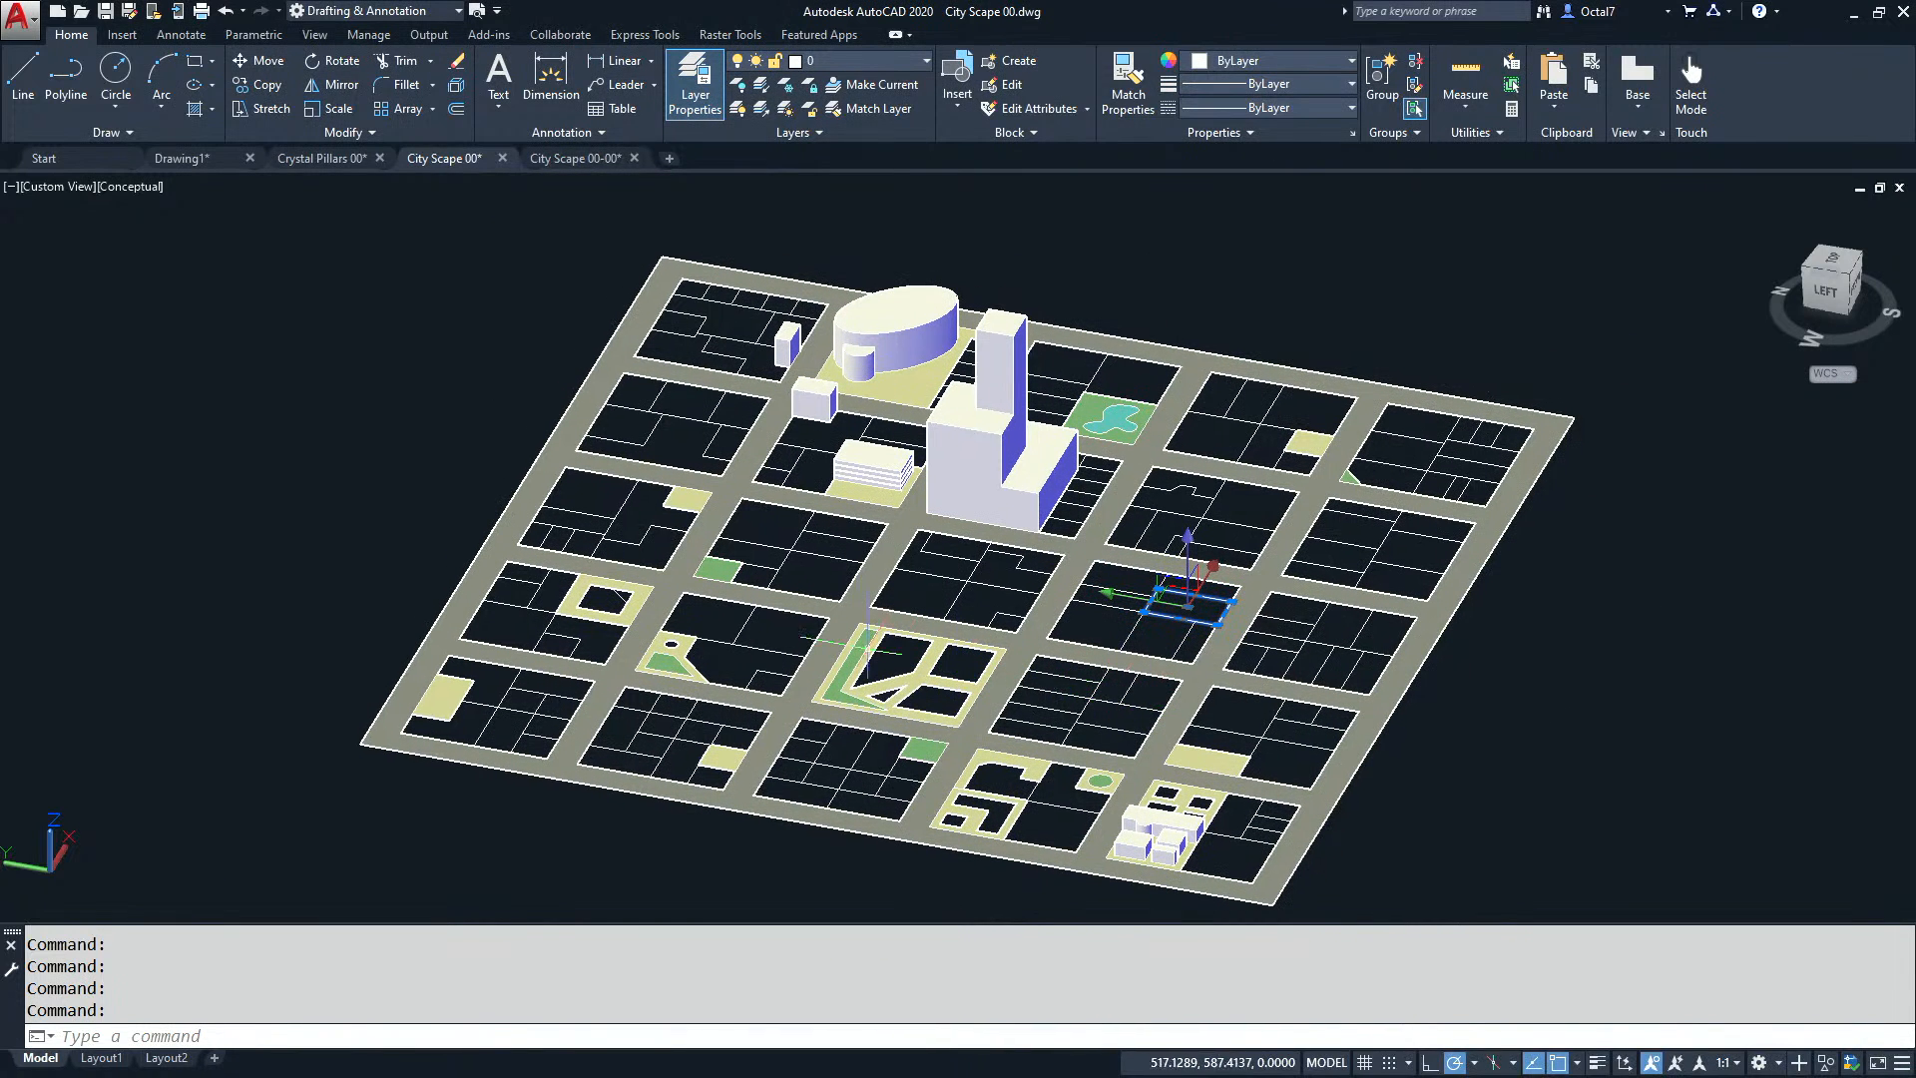
scroll(1106, 639, "up", 3)
middle_click_drag(1183, 797, 1313, 839)
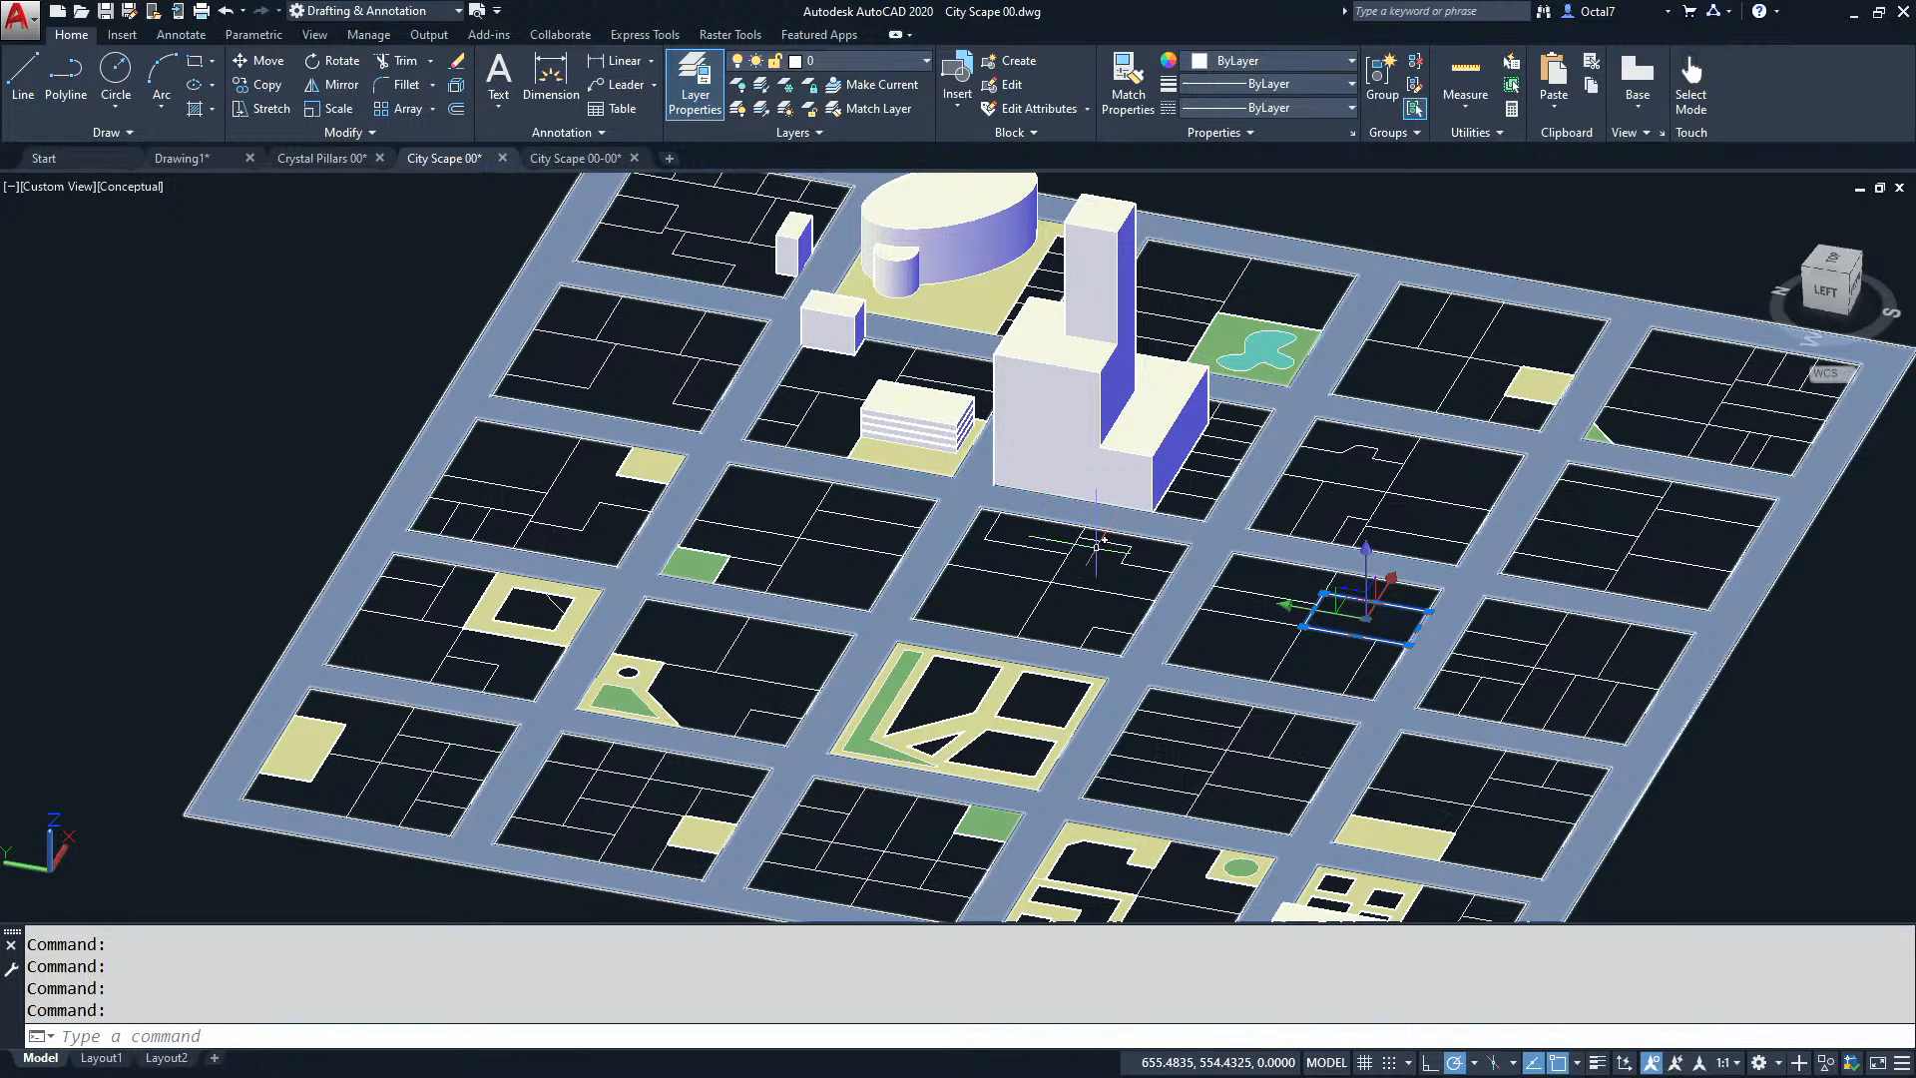
middle_click_drag(1104, 676, 1112, 619)
key("Escape")
key("Escape")
Examine the divided park block and the neighbouring plots with circular and square cut-outs up close.
scroll(861, 649, "up", 4)
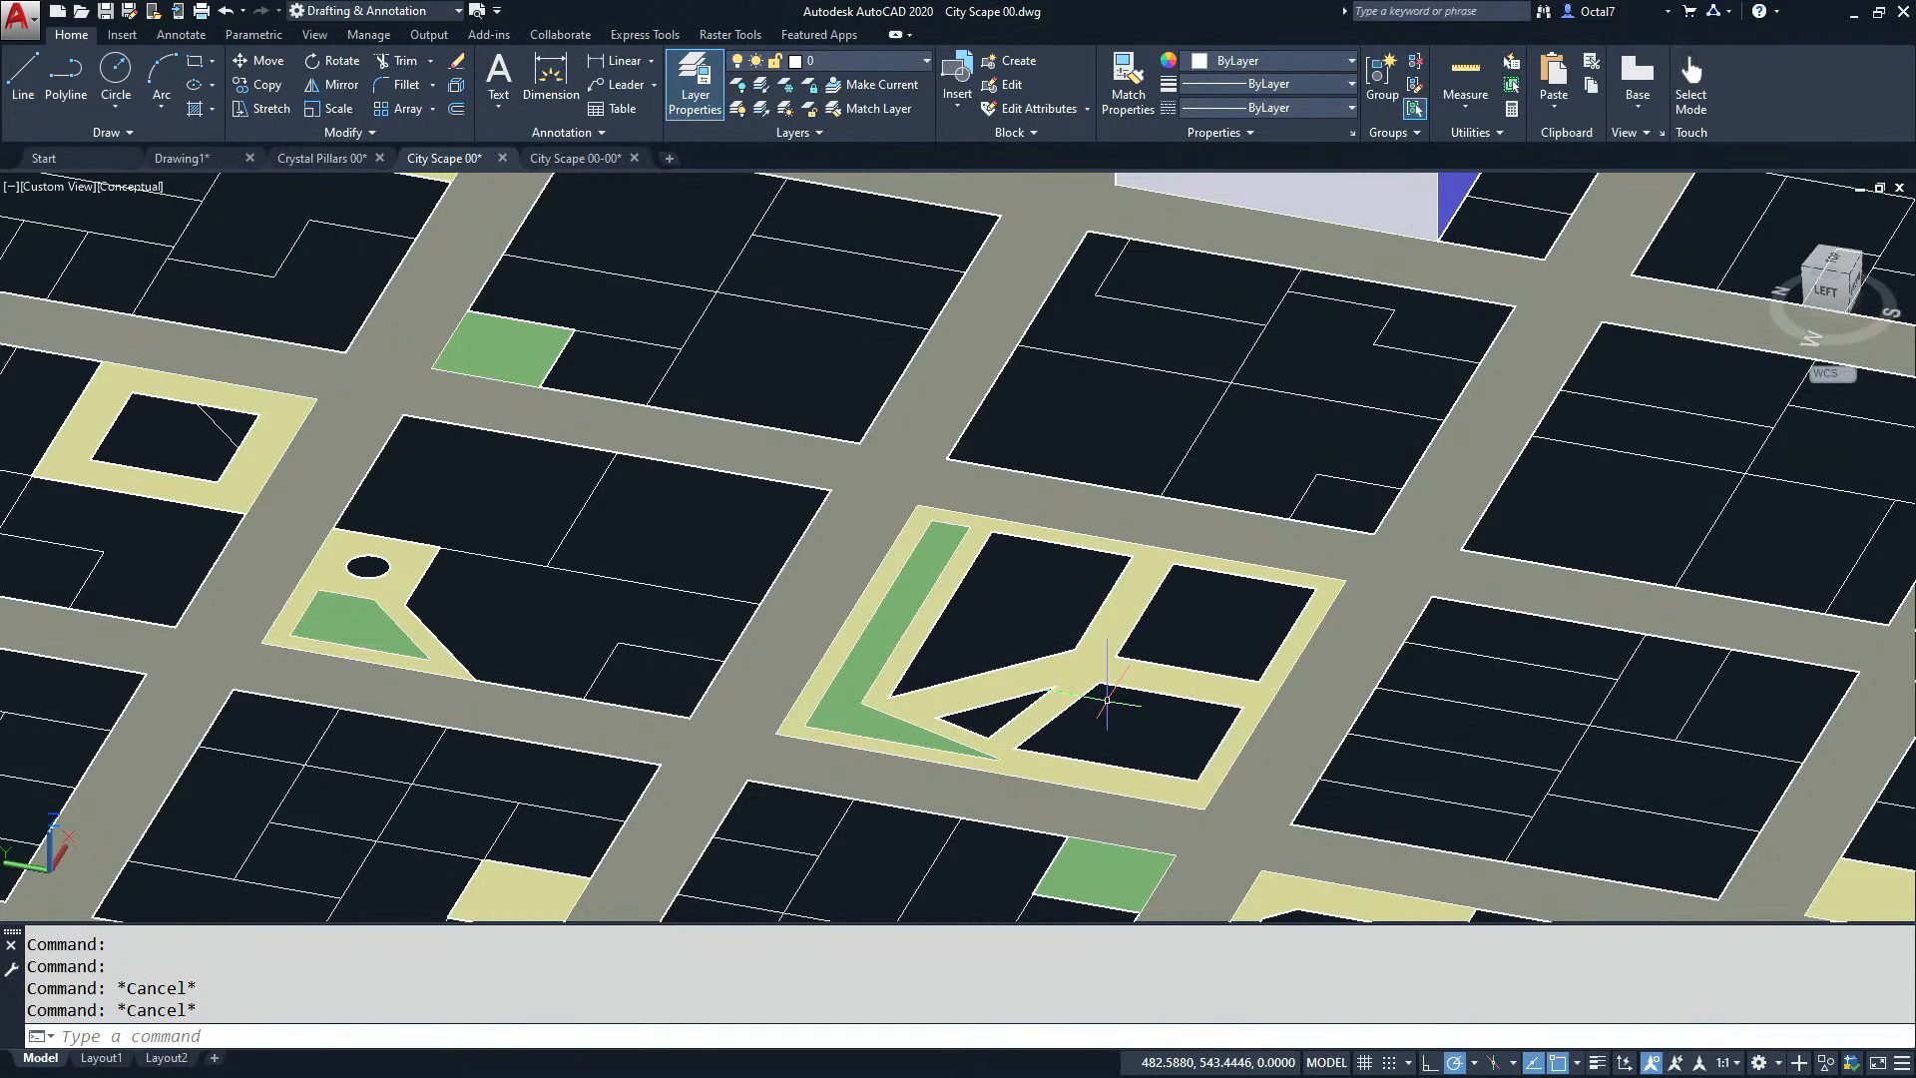
scroll(1078, 709, "down", 3)
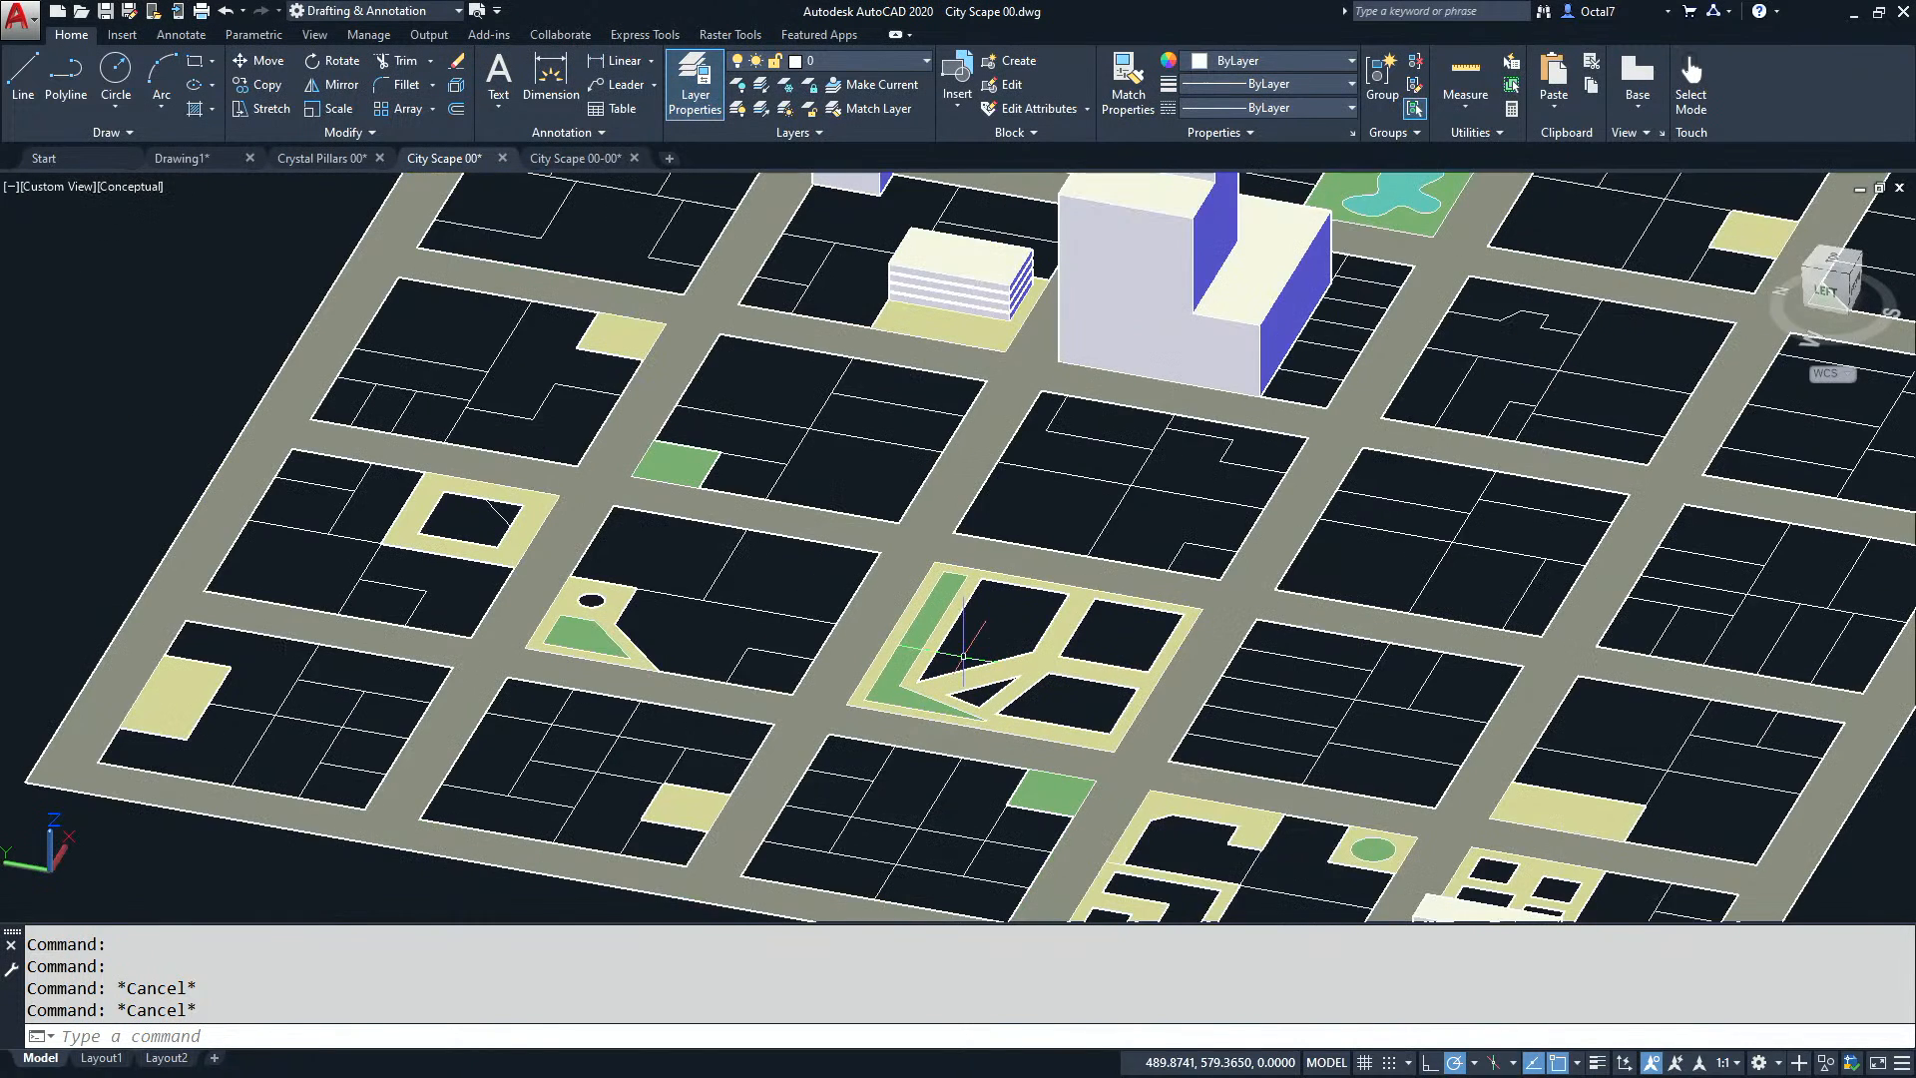
middle_click_drag(828, 569, 907, 661)
middle_click_drag(795, 612, 923, 664)
scroll(852, 683, "up", 1)
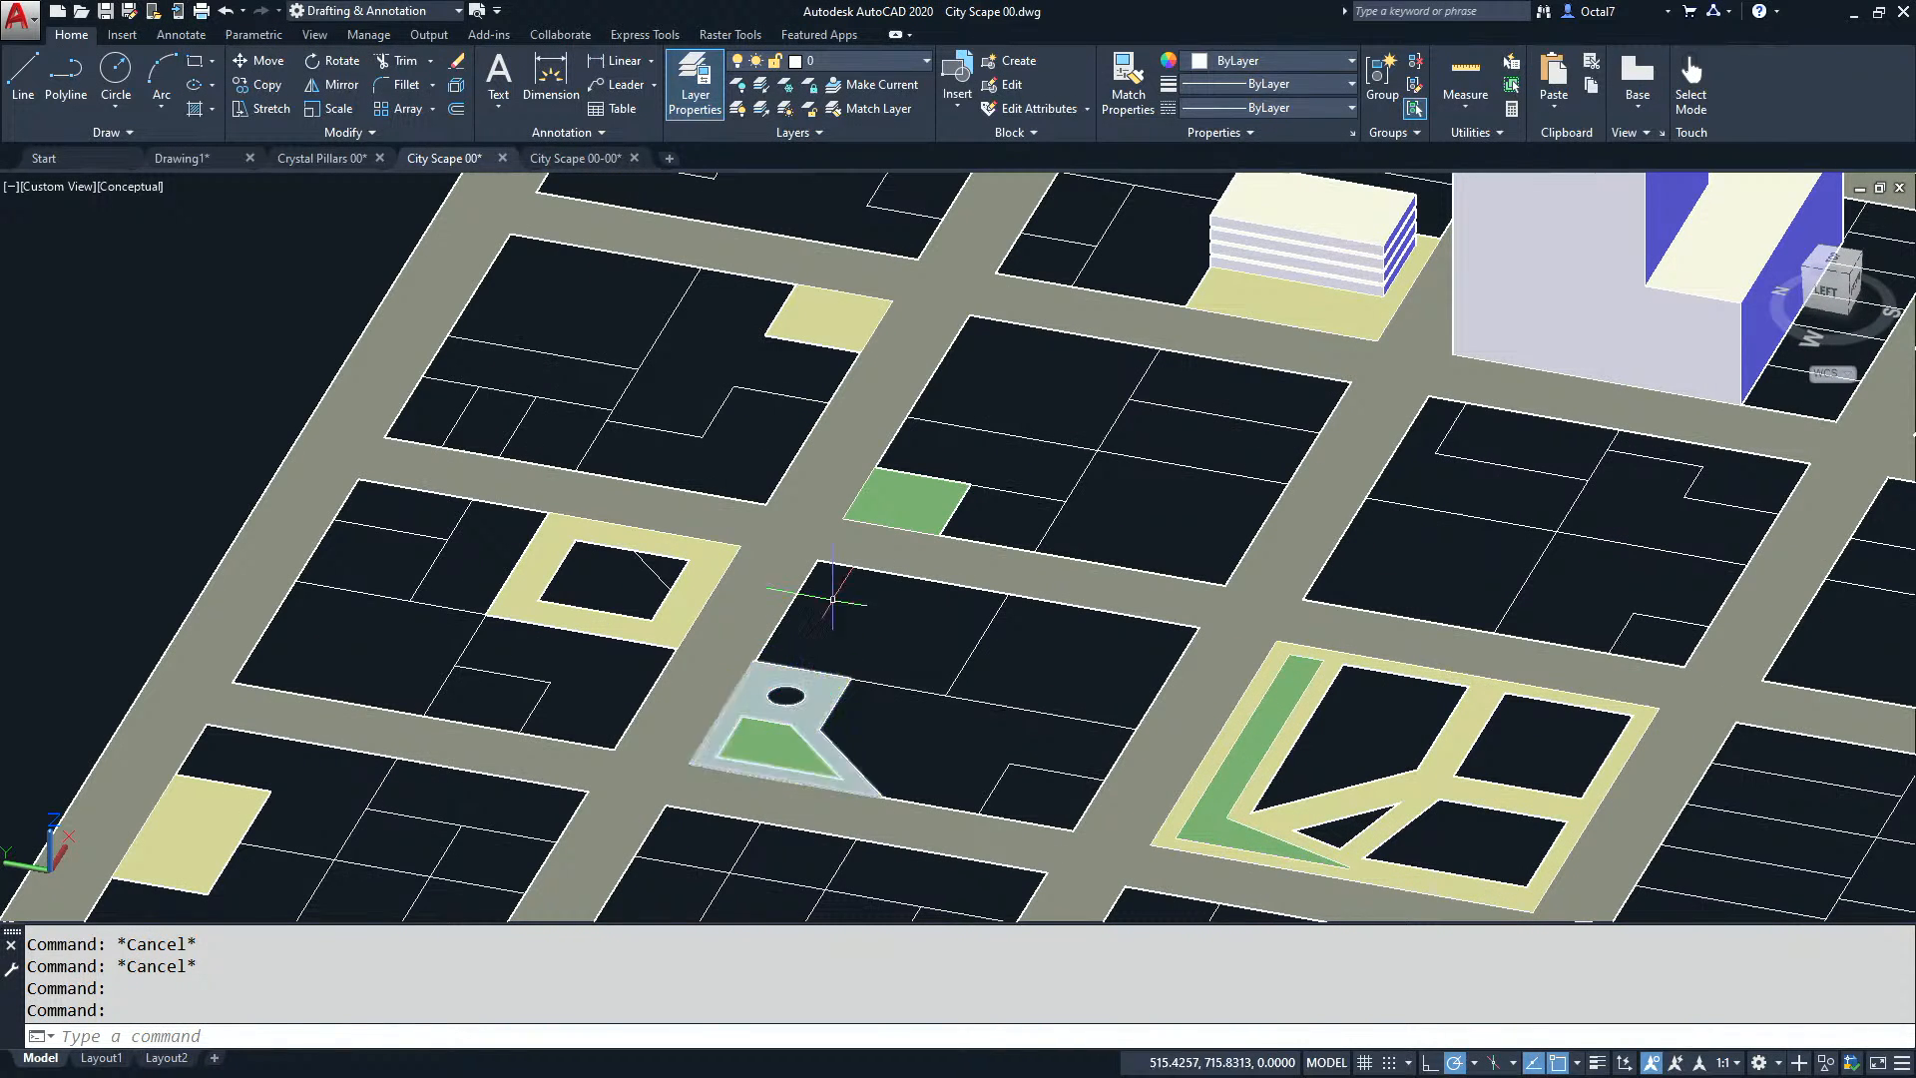
Compare the plots with the finished buildings in the City Scape 00-00 drawing and return to City Scape 00.
left_click(581, 163)
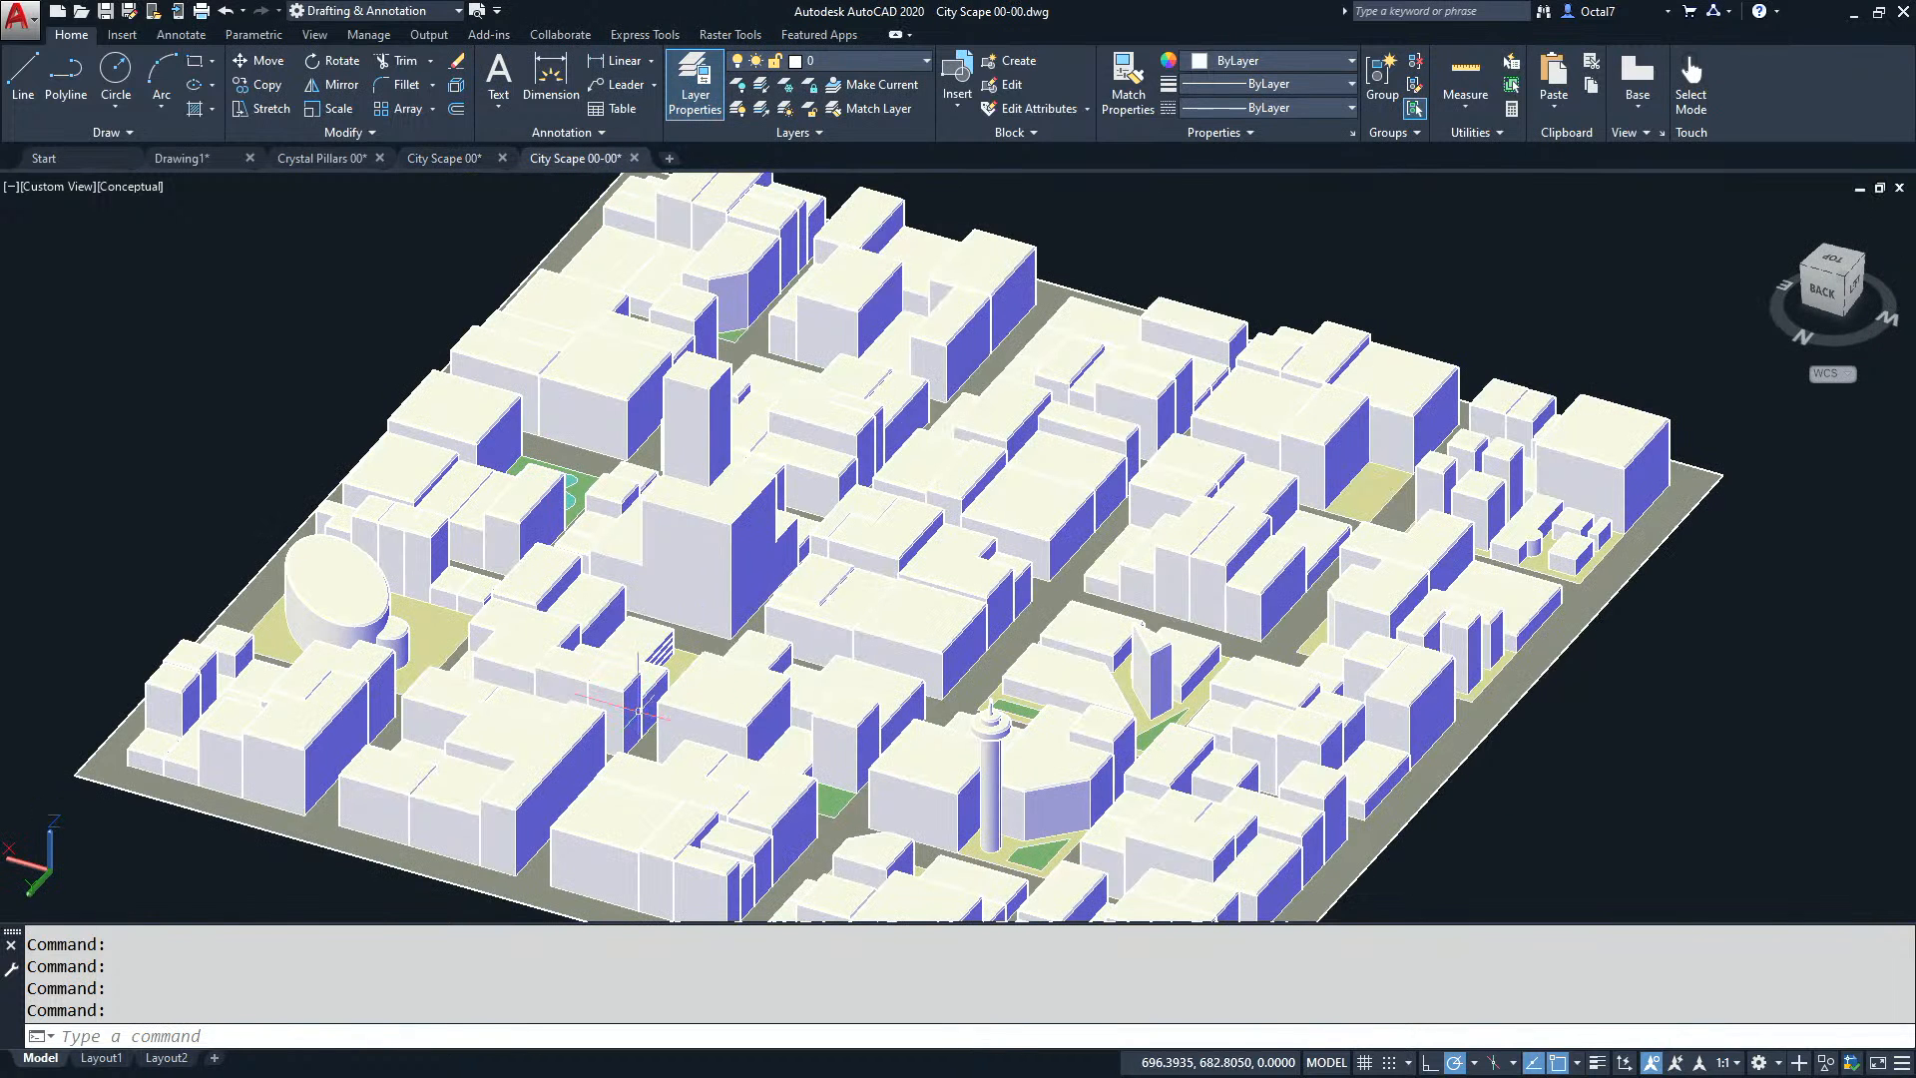
scroll(1011, 827, "up", 3)
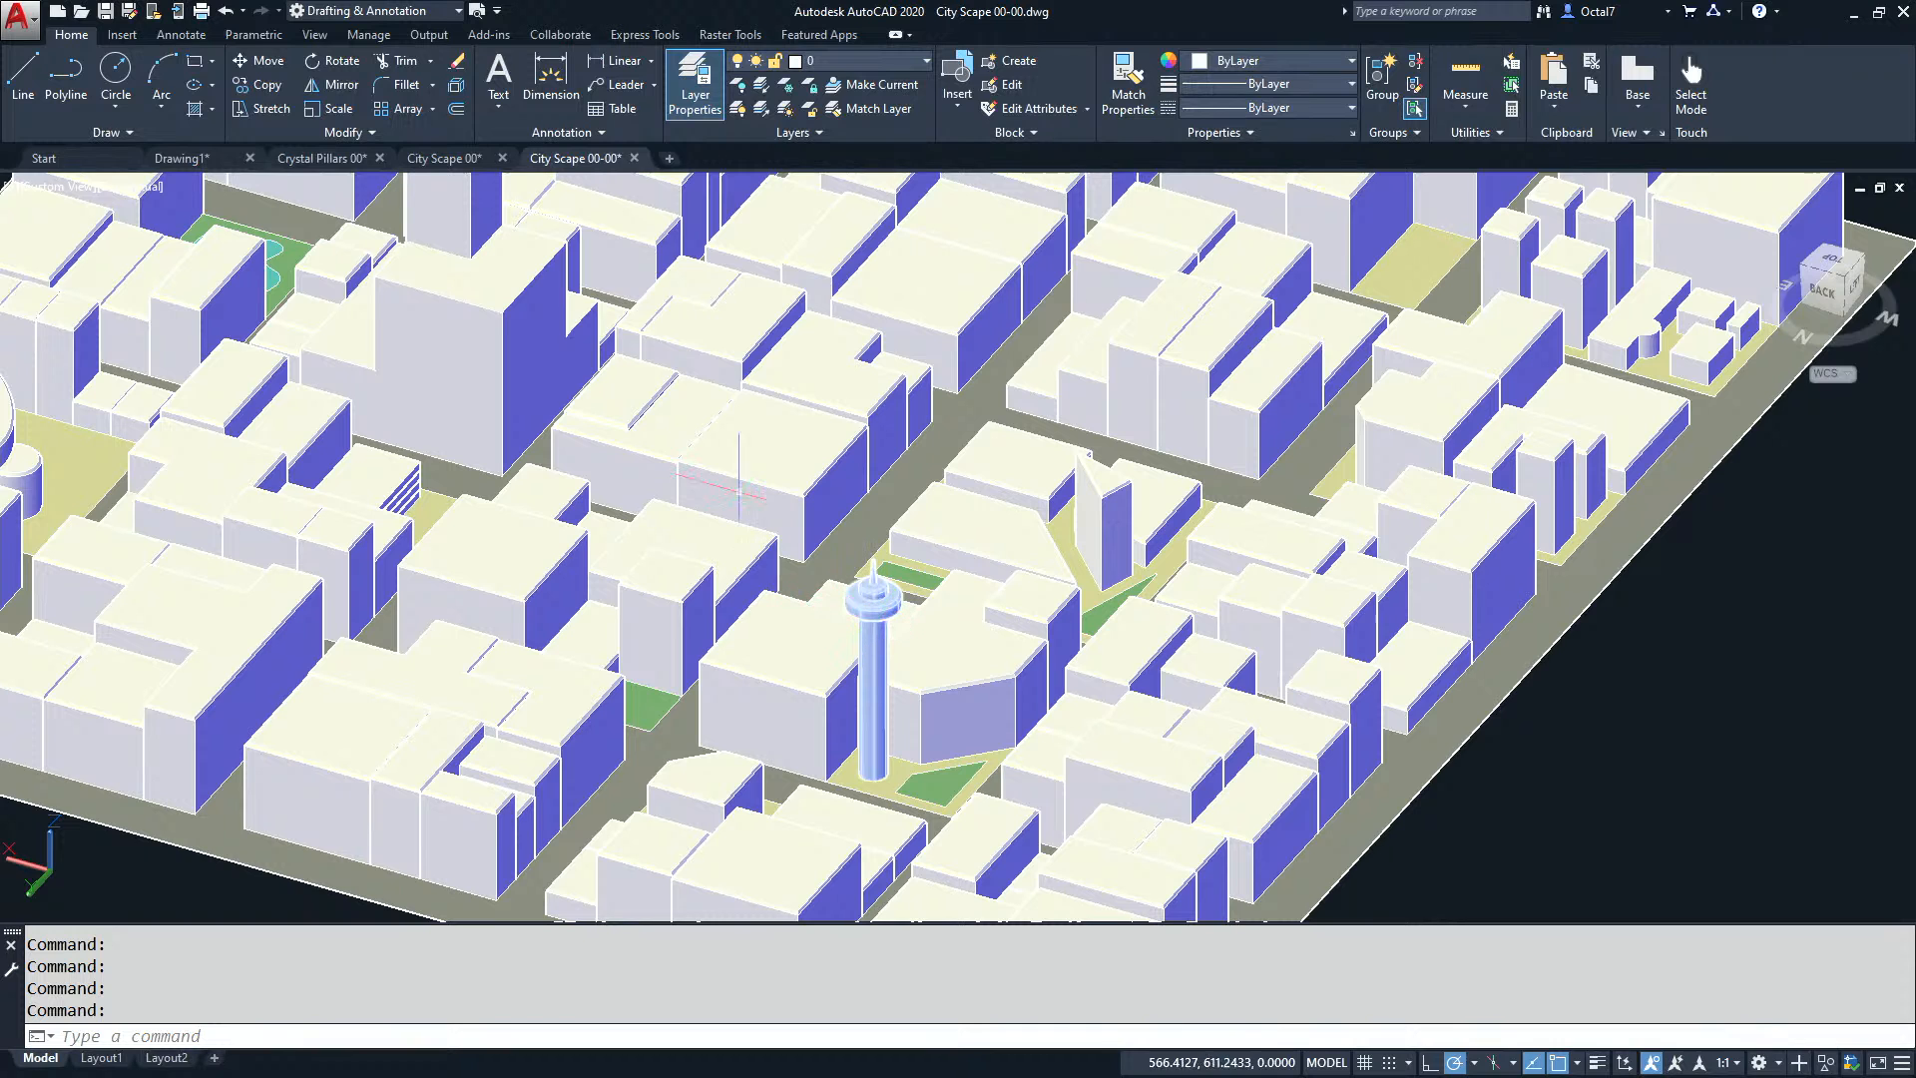
left_click(444, 157)
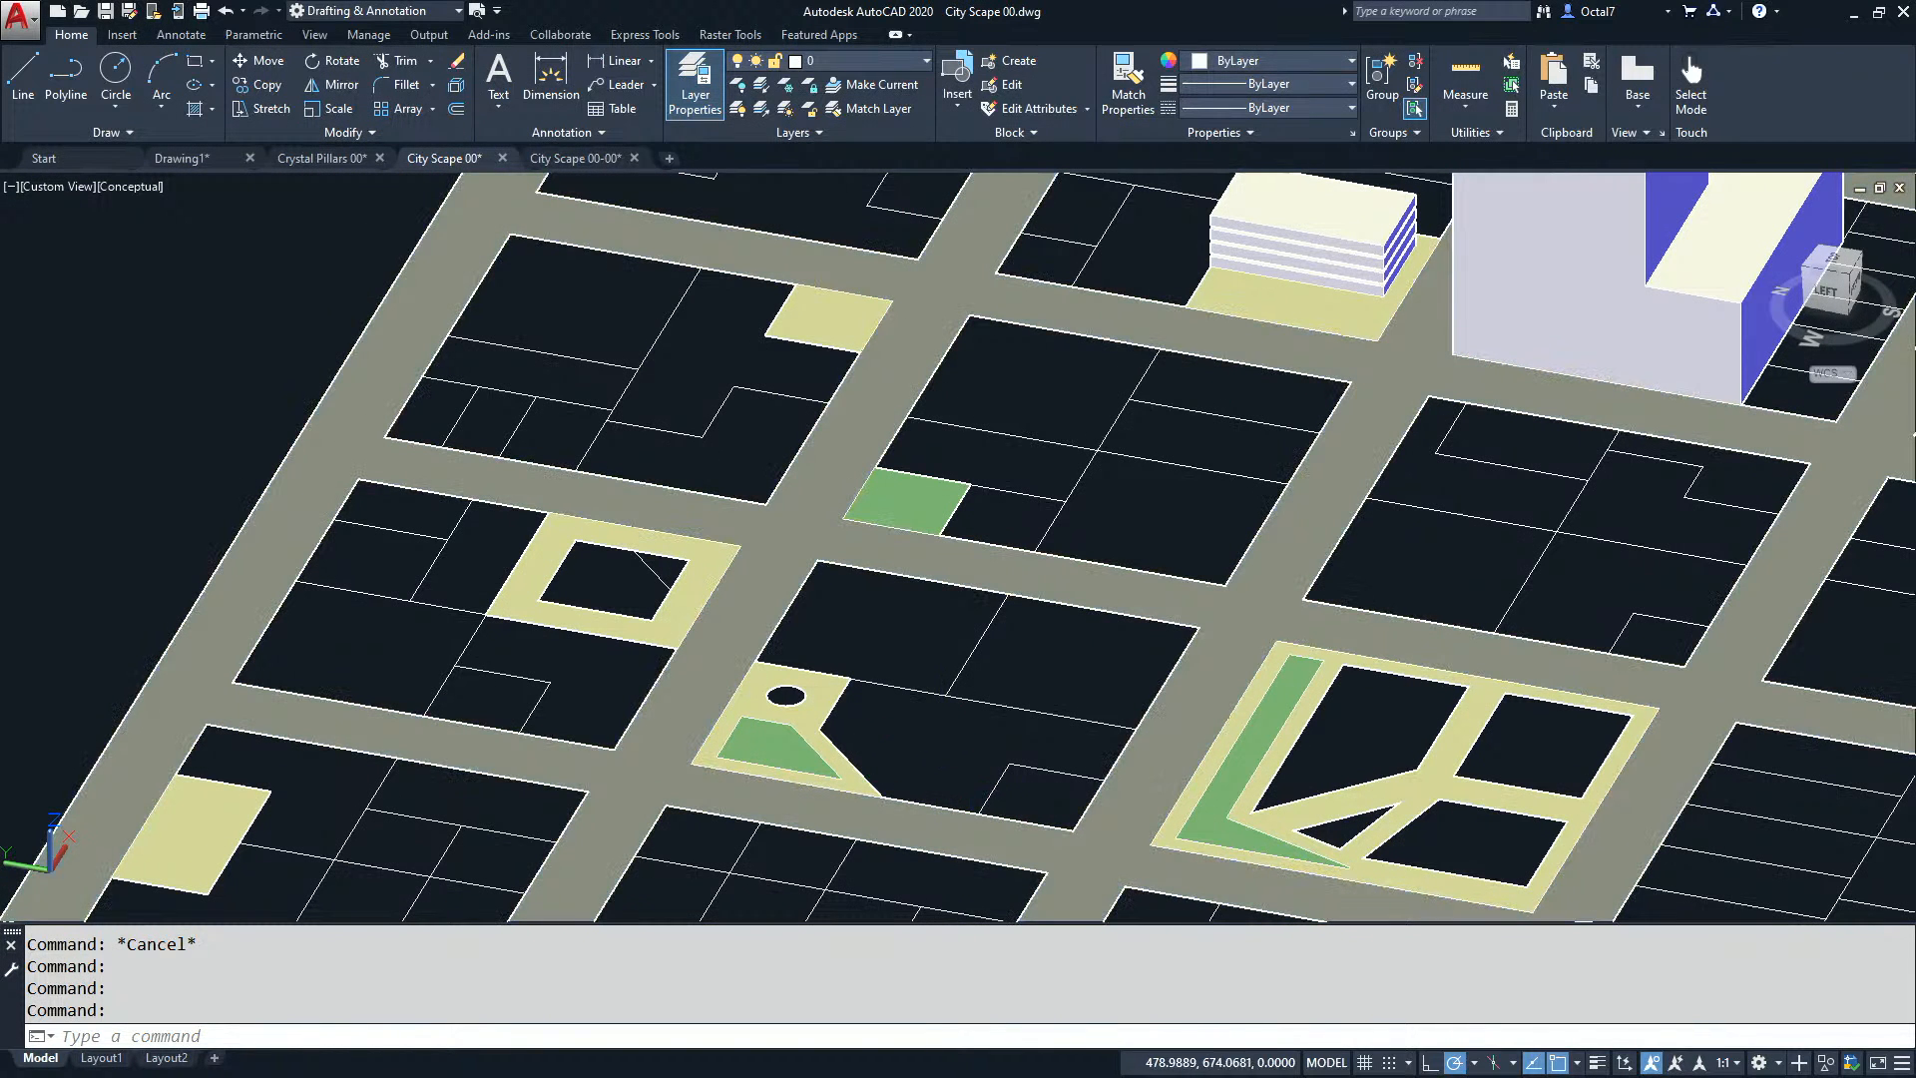
Examine the empty building plots around the park blocks and the stepped central tower from another angle.
middle_click_drag(940, 738, 883, 649)
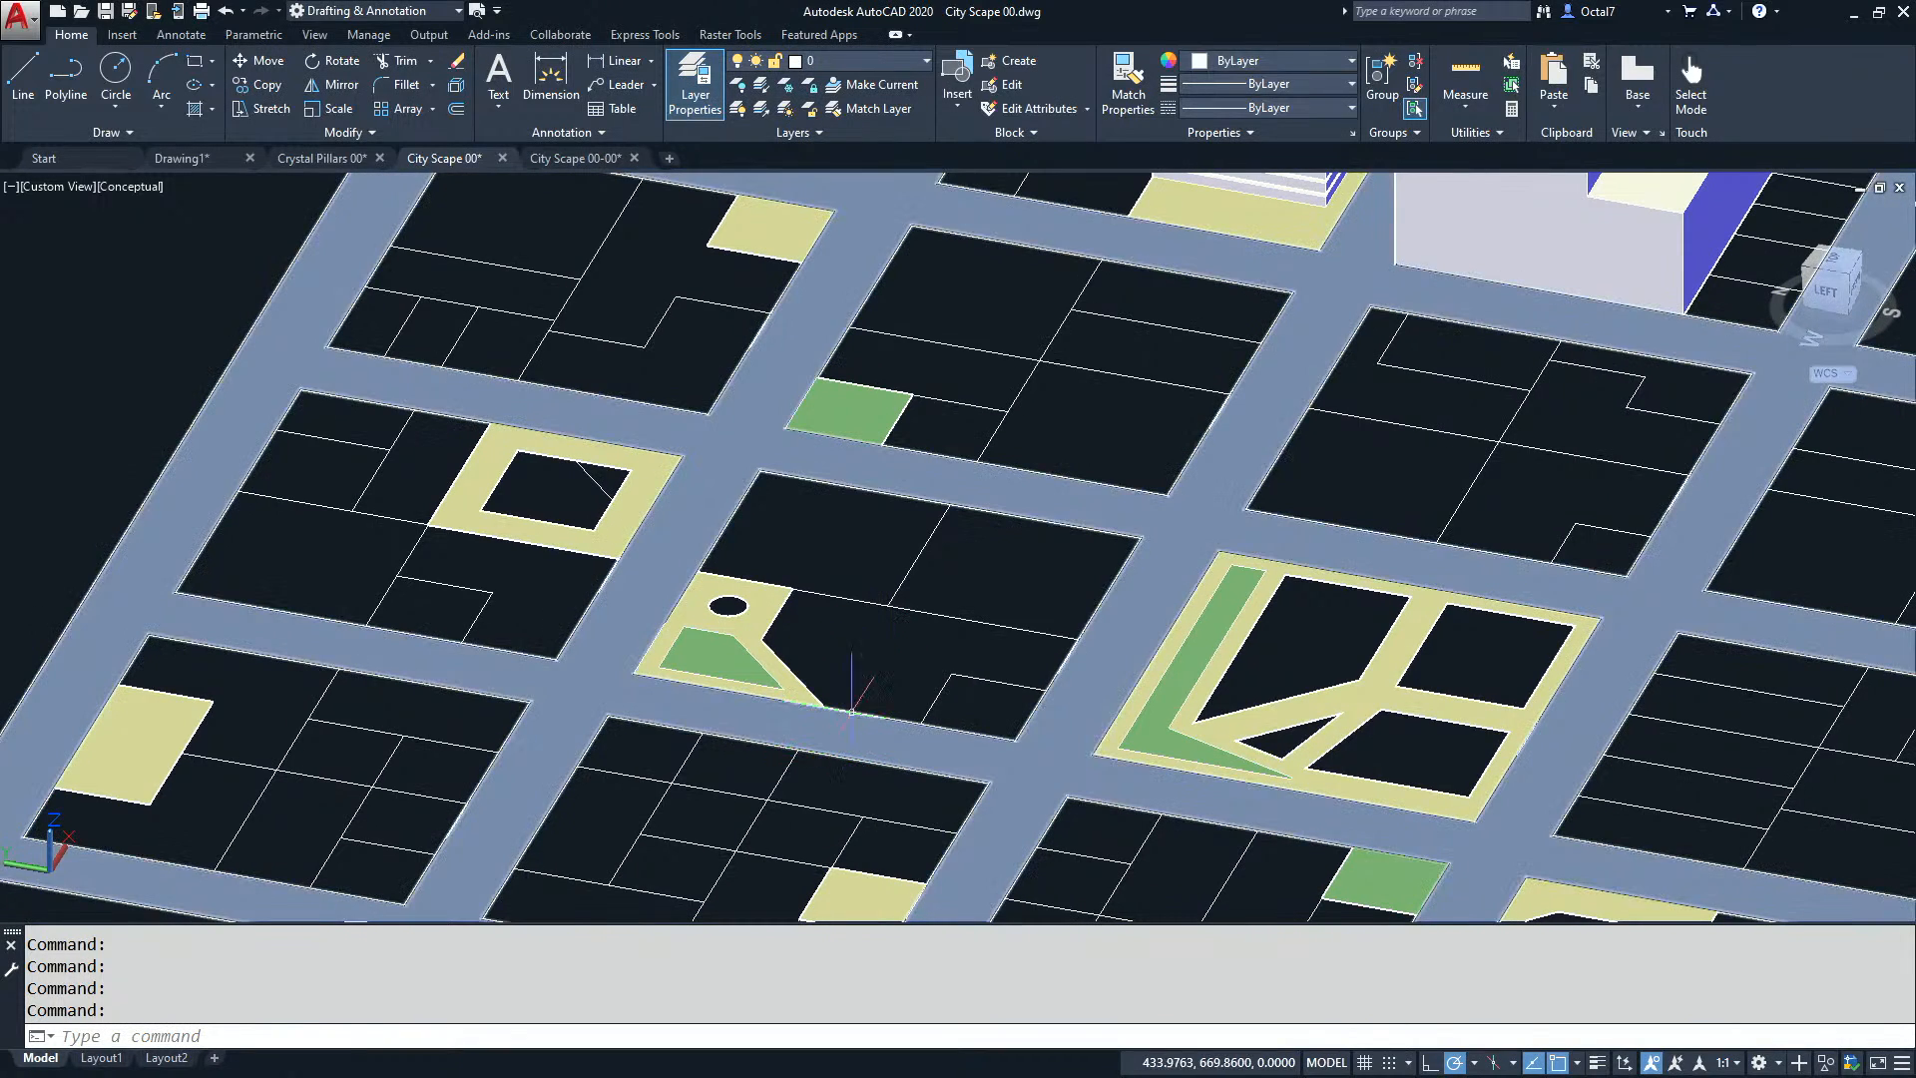
scroll(773, 640, "down", 4)
scroll(781, 641, "up", 4)
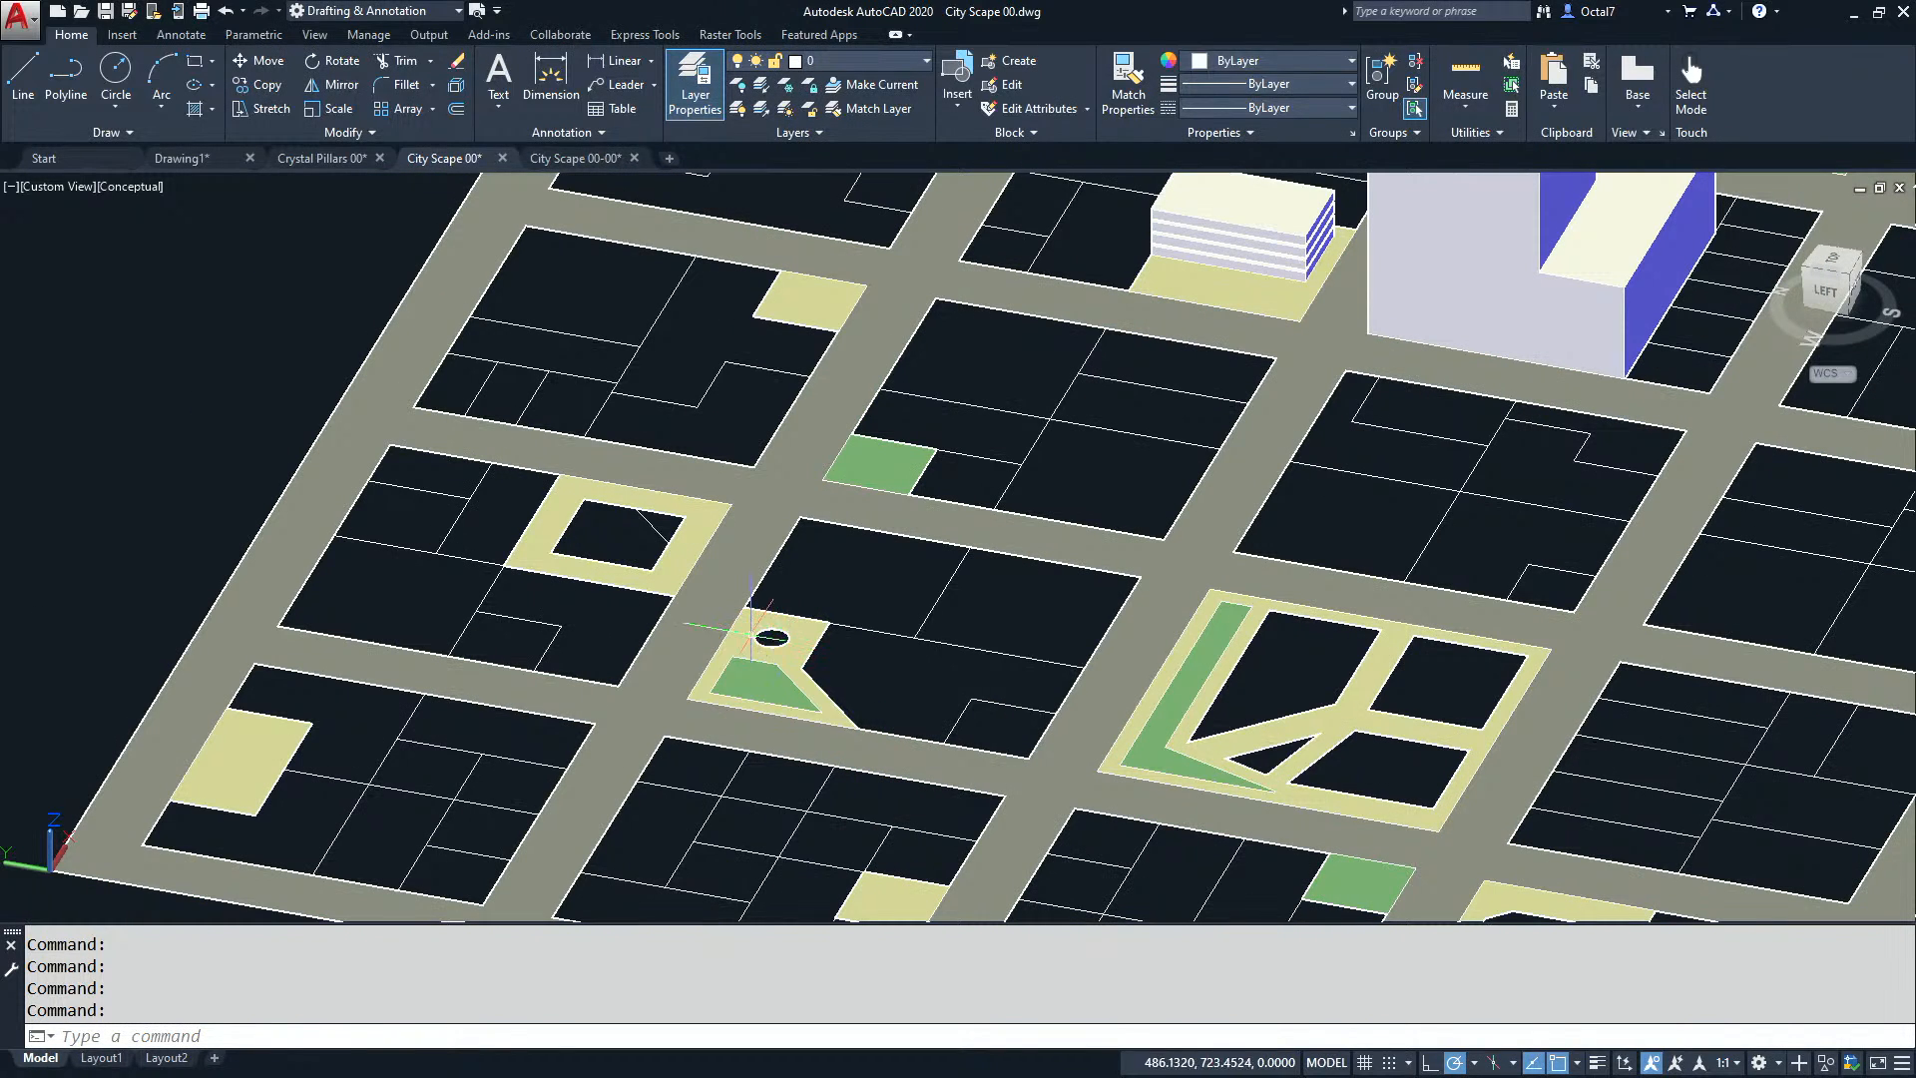
middle_click_drag(849, 643, 734, 633)
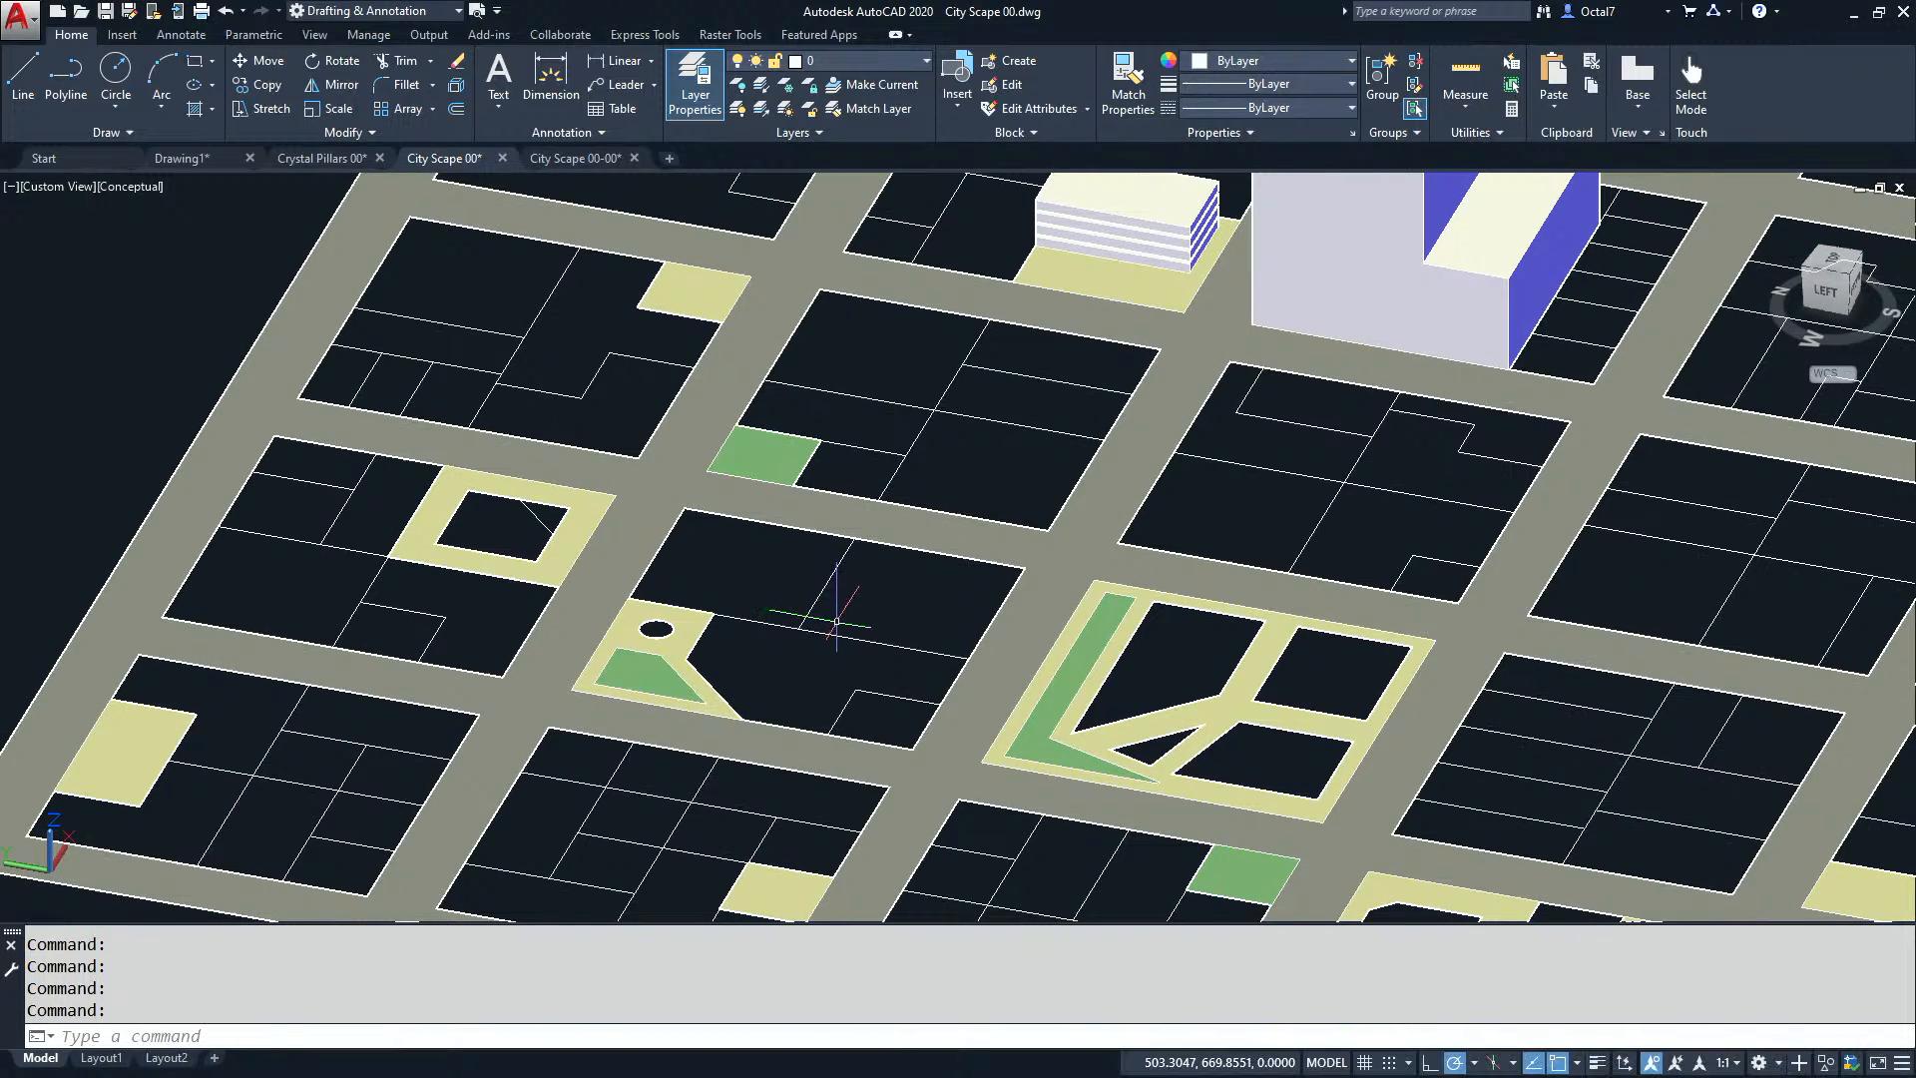
scroll(836, 622, "down", 2)
middle_click_drag(917, 616, 963, 670, "shift")
middle_click_drag(1144, 625, 982, 638)
scroll(909, 647, "down", 2)
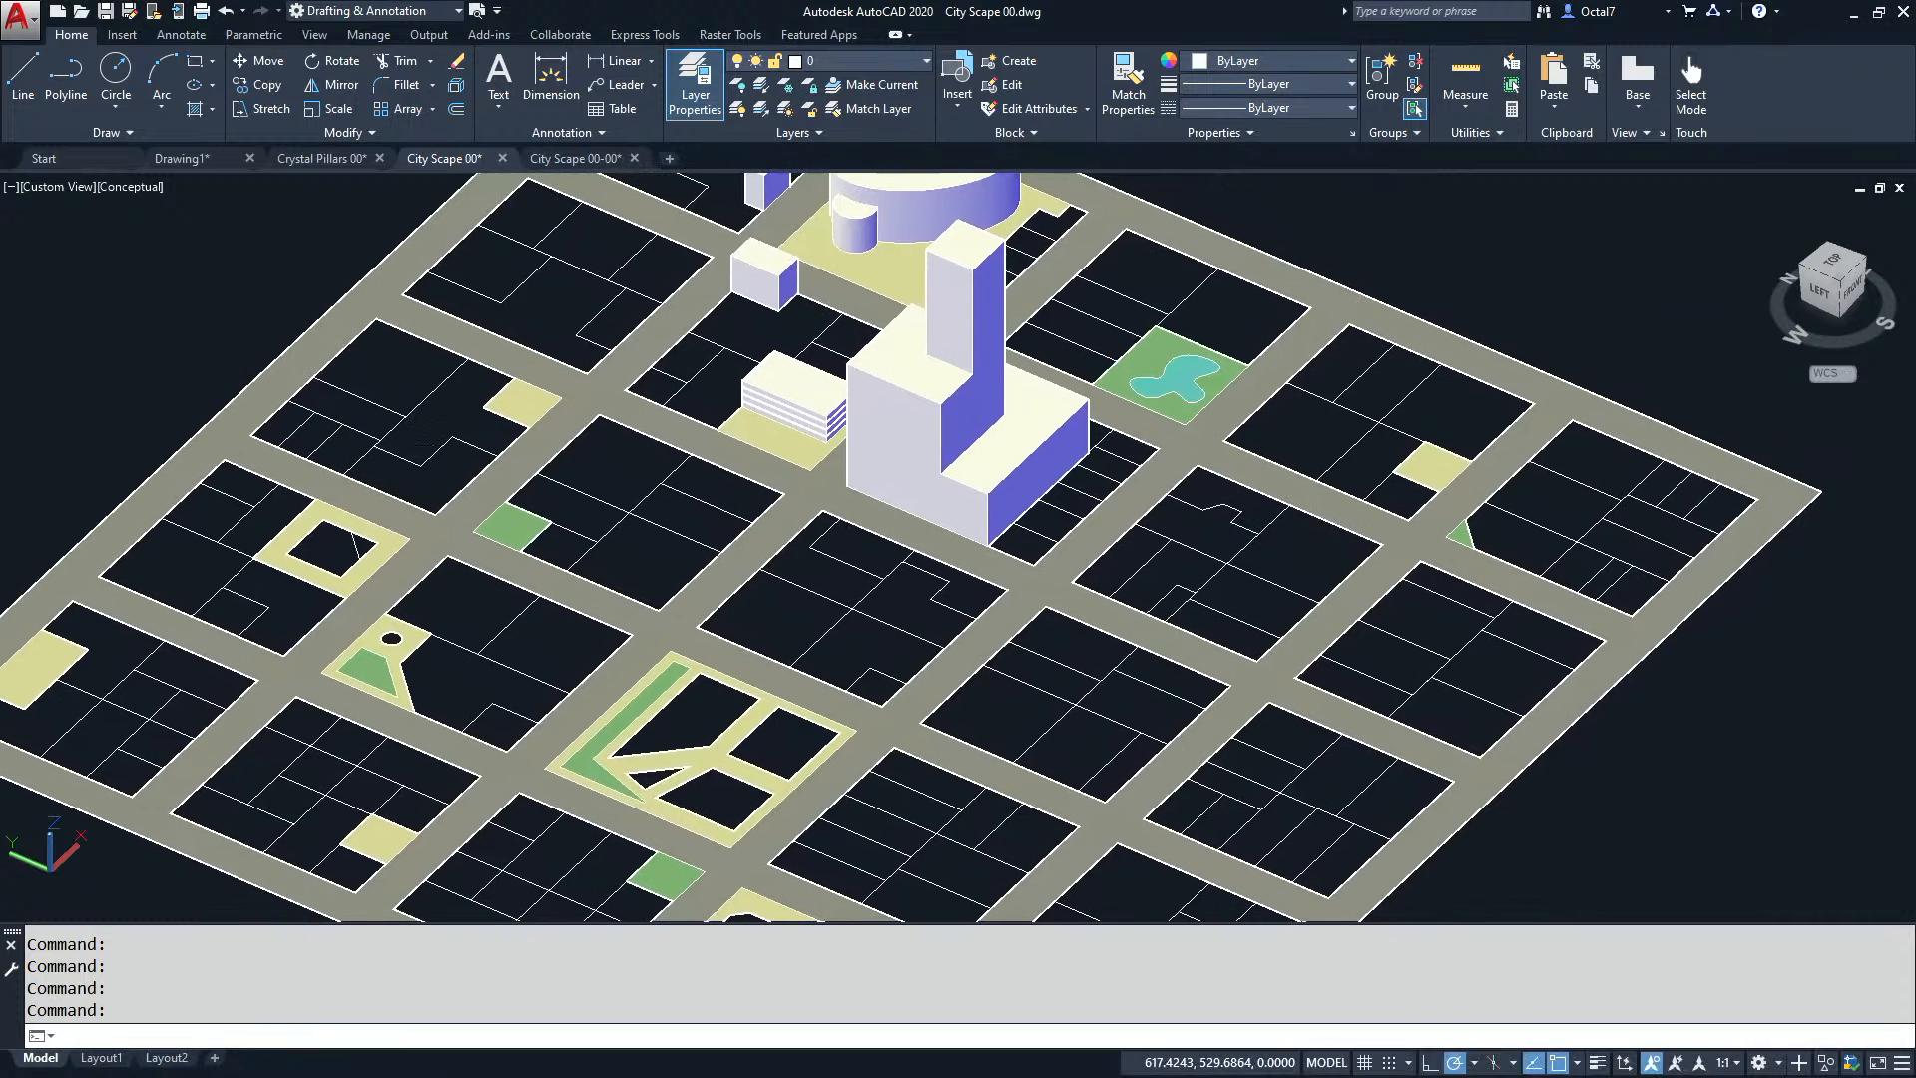
Select one building outline below the central tower and extend the selection to all similar outlines.
left_click(911, 638)
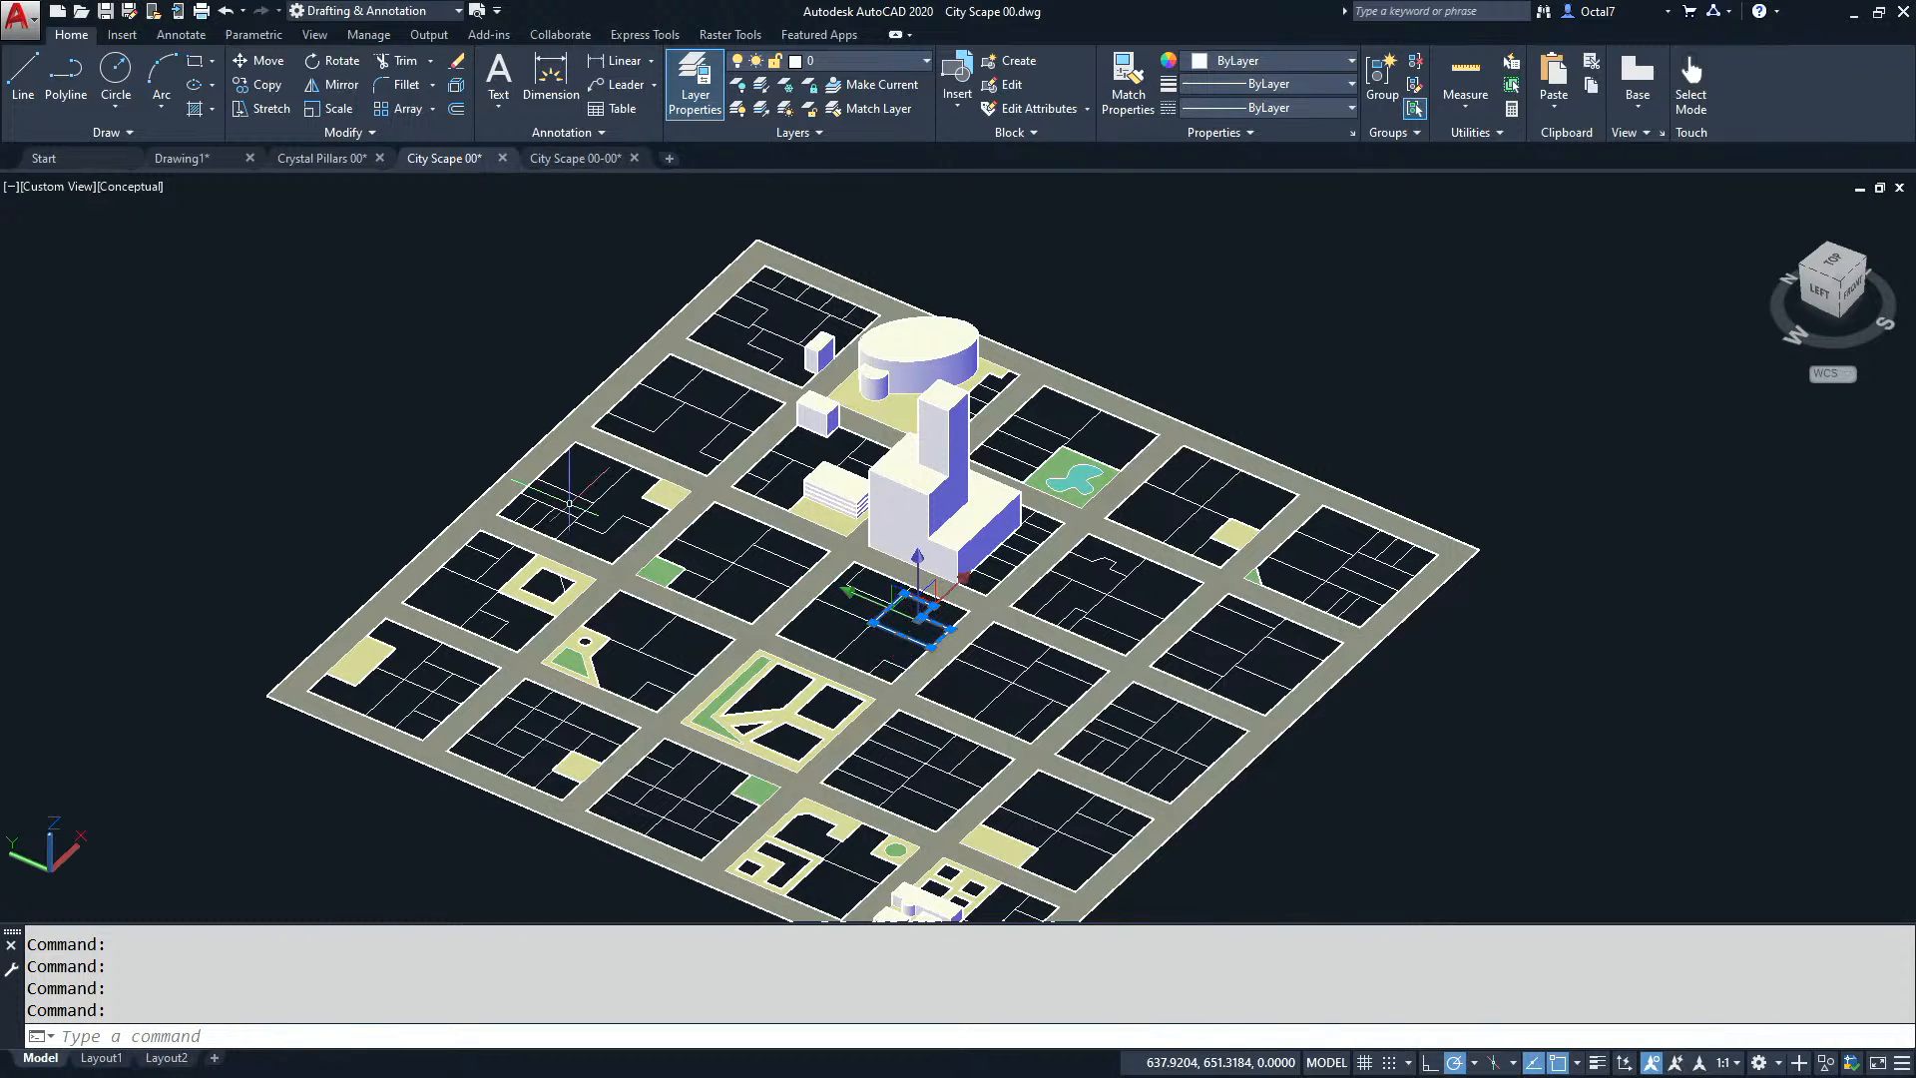
right_click(376, 428)
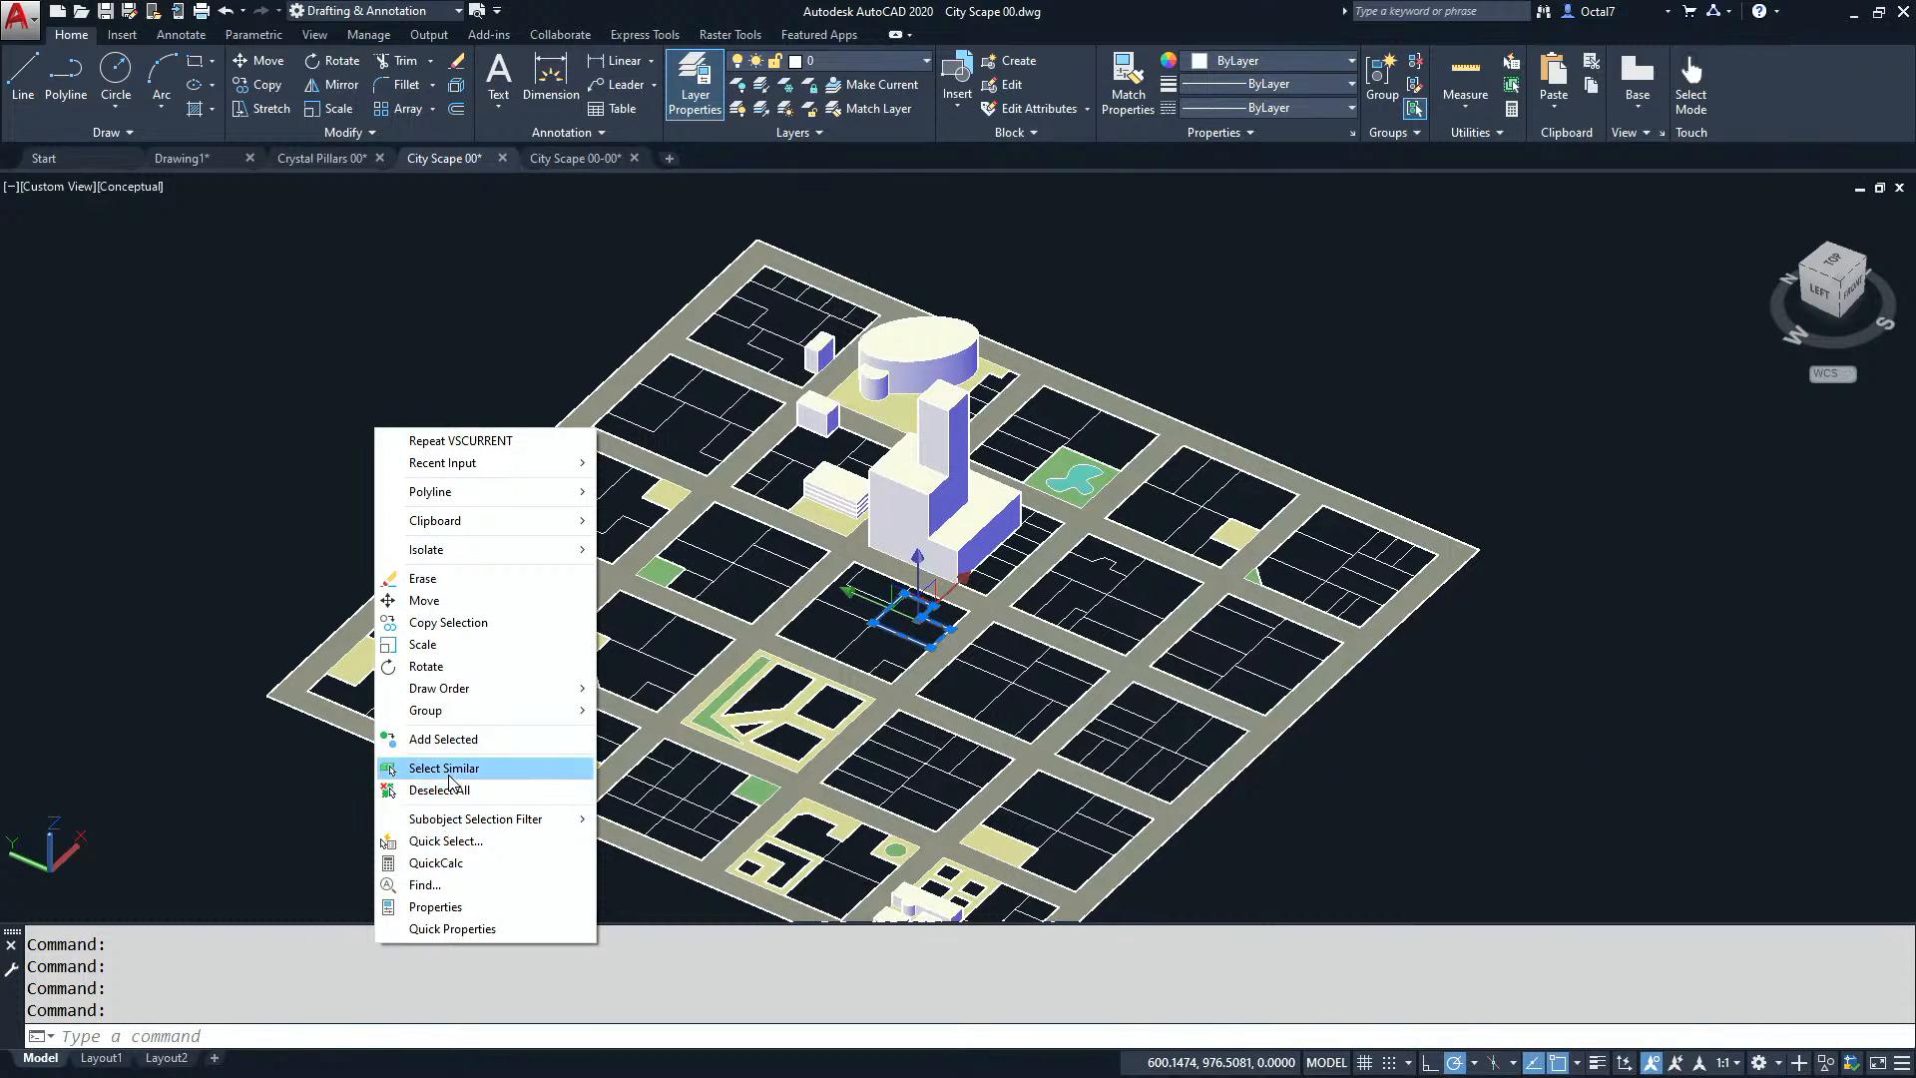
left_click(450, 770)
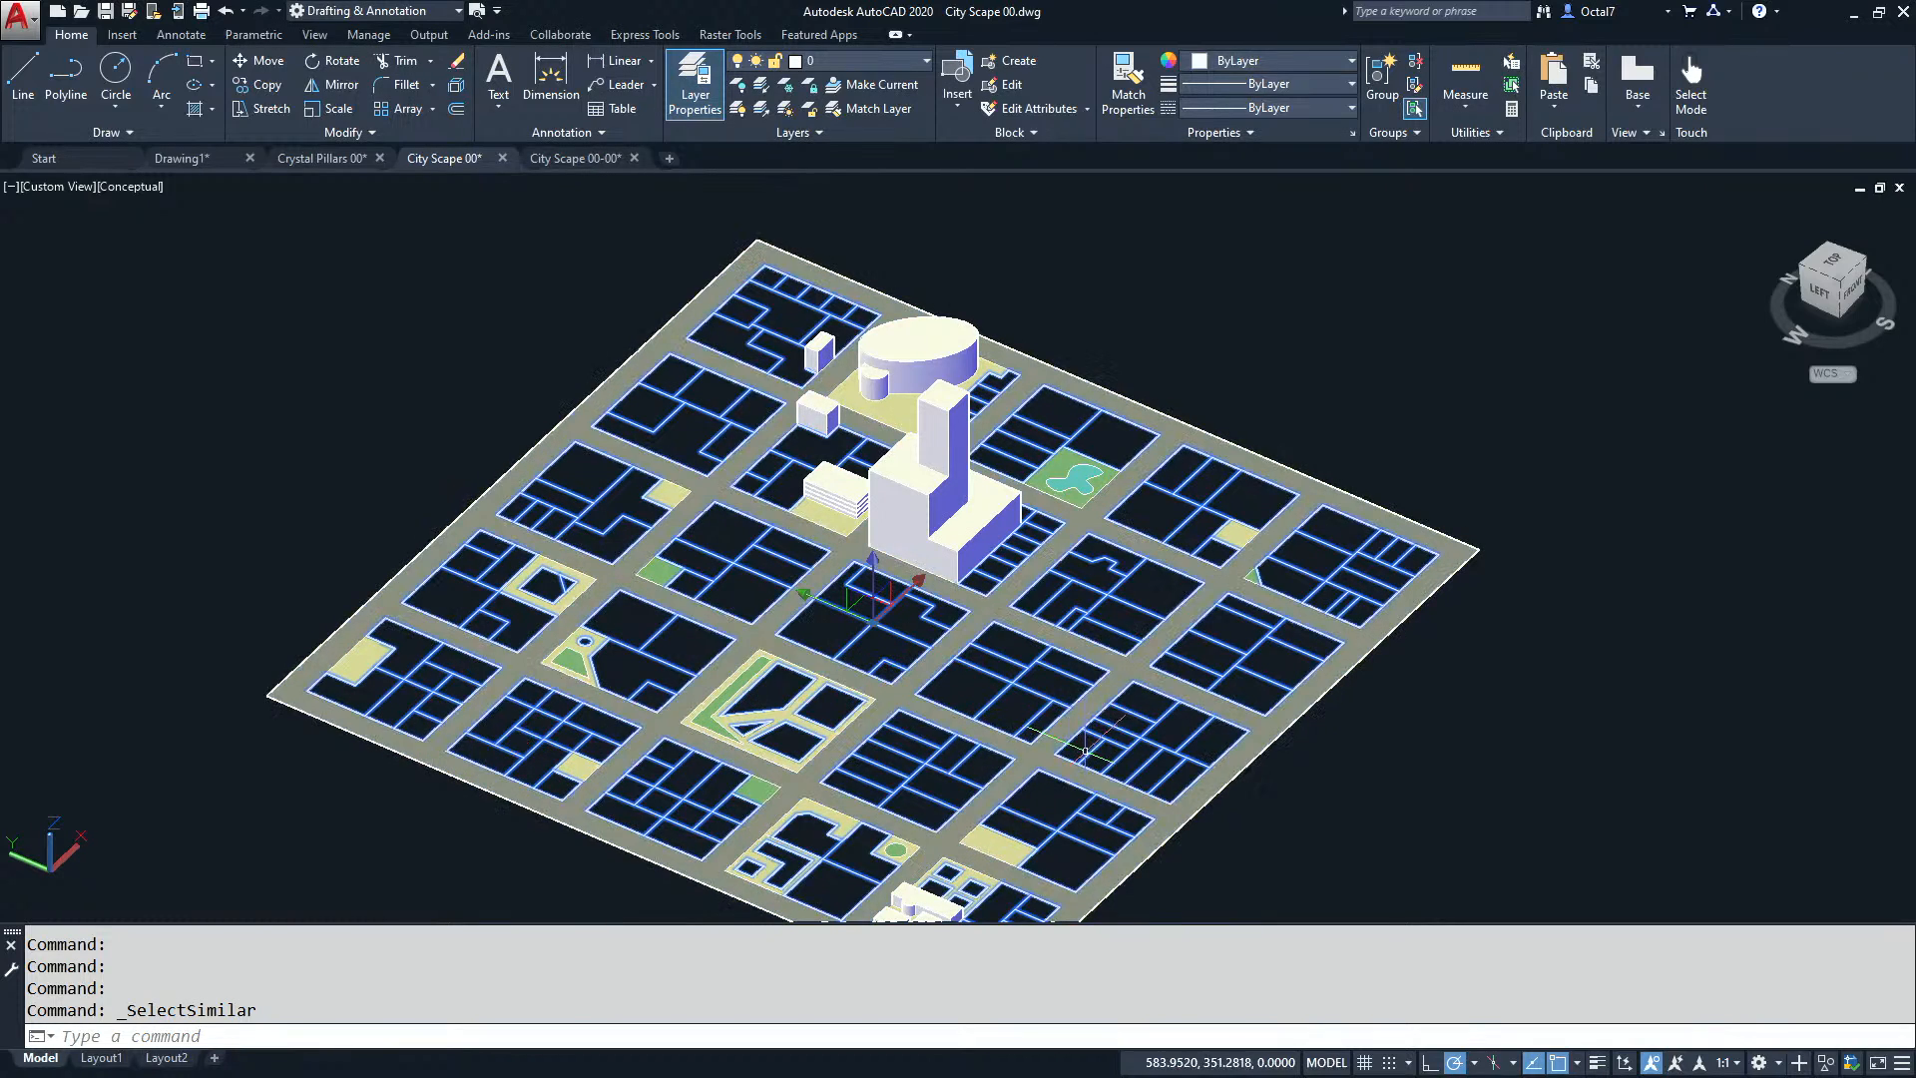
middle_click_drag(793, 678, 824, 634)
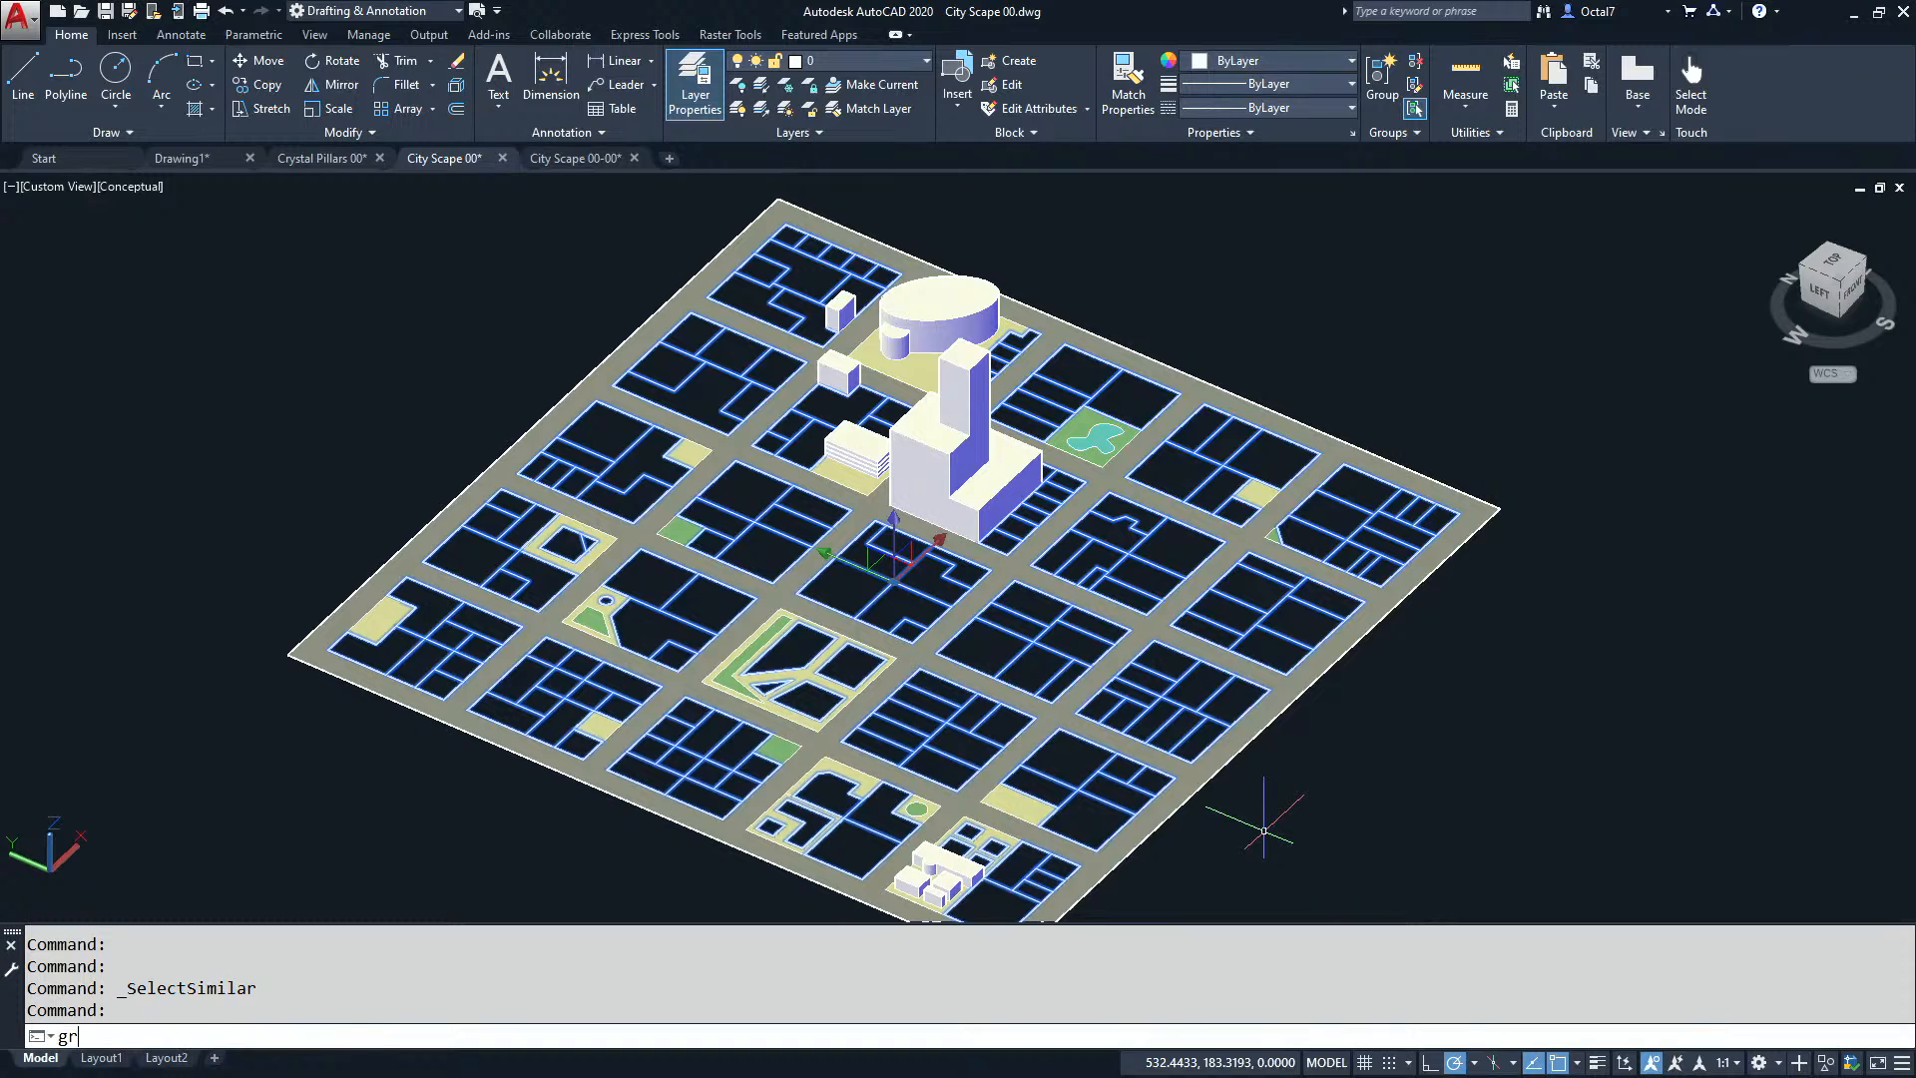
Extrude the previously selected building outlines with GREEBLEEXTRUDE: minimum height 40, maximum height 80, taper height 5.
key("Return")
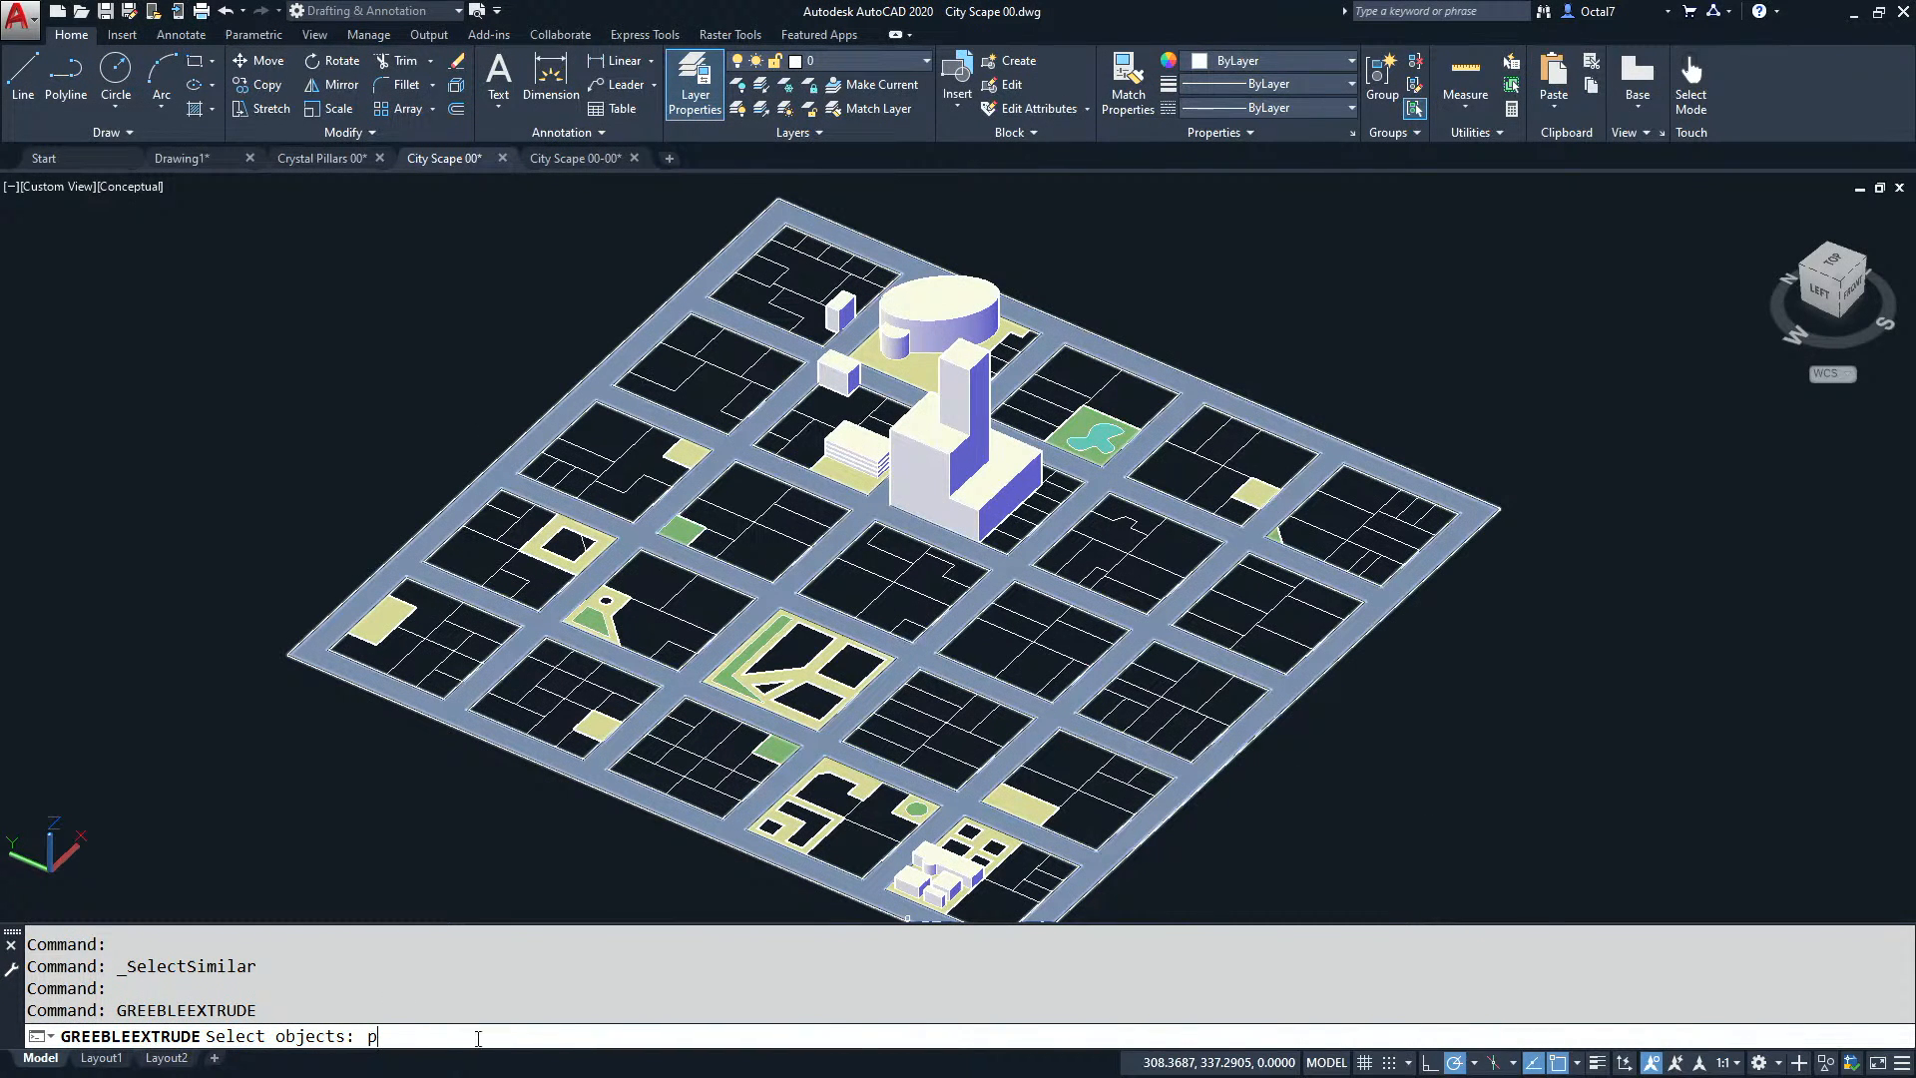
key("Return")
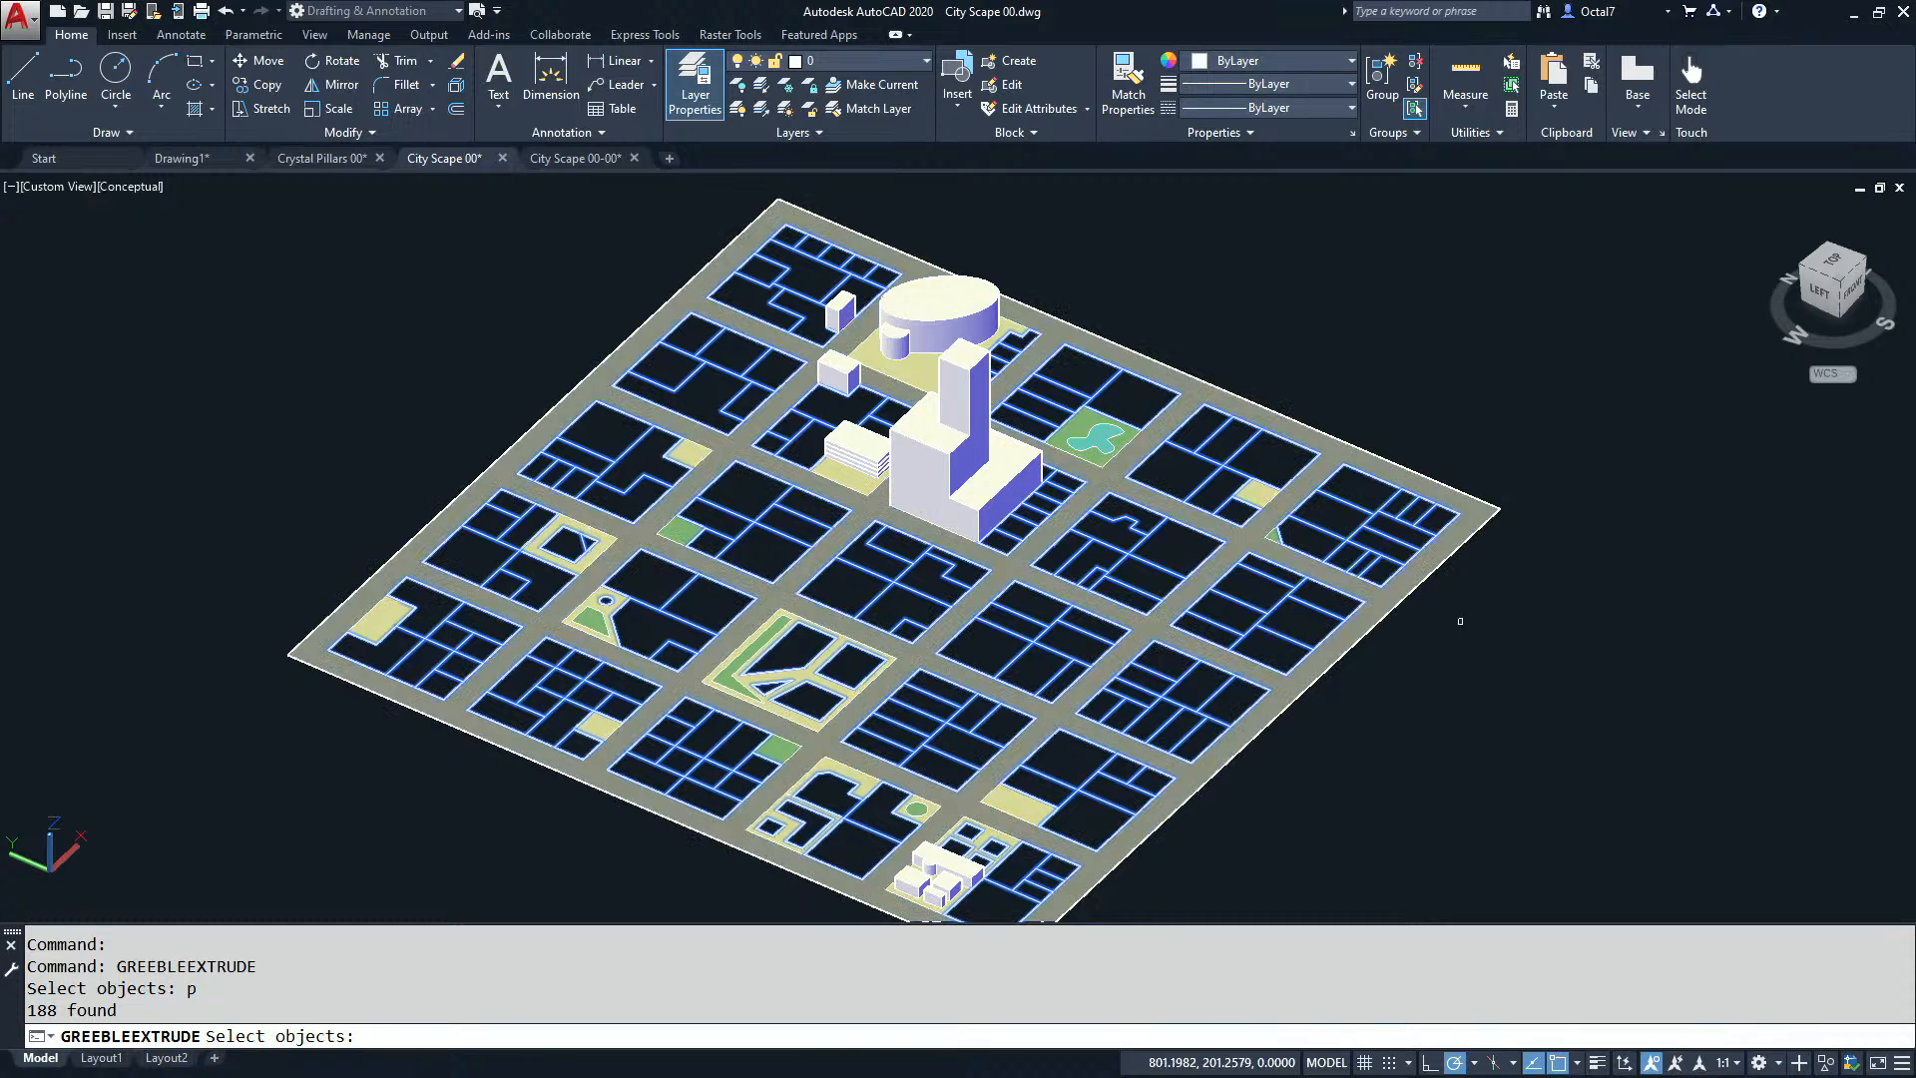
key("Return")
middle_click_drag(1514, 690, 1407, 631)
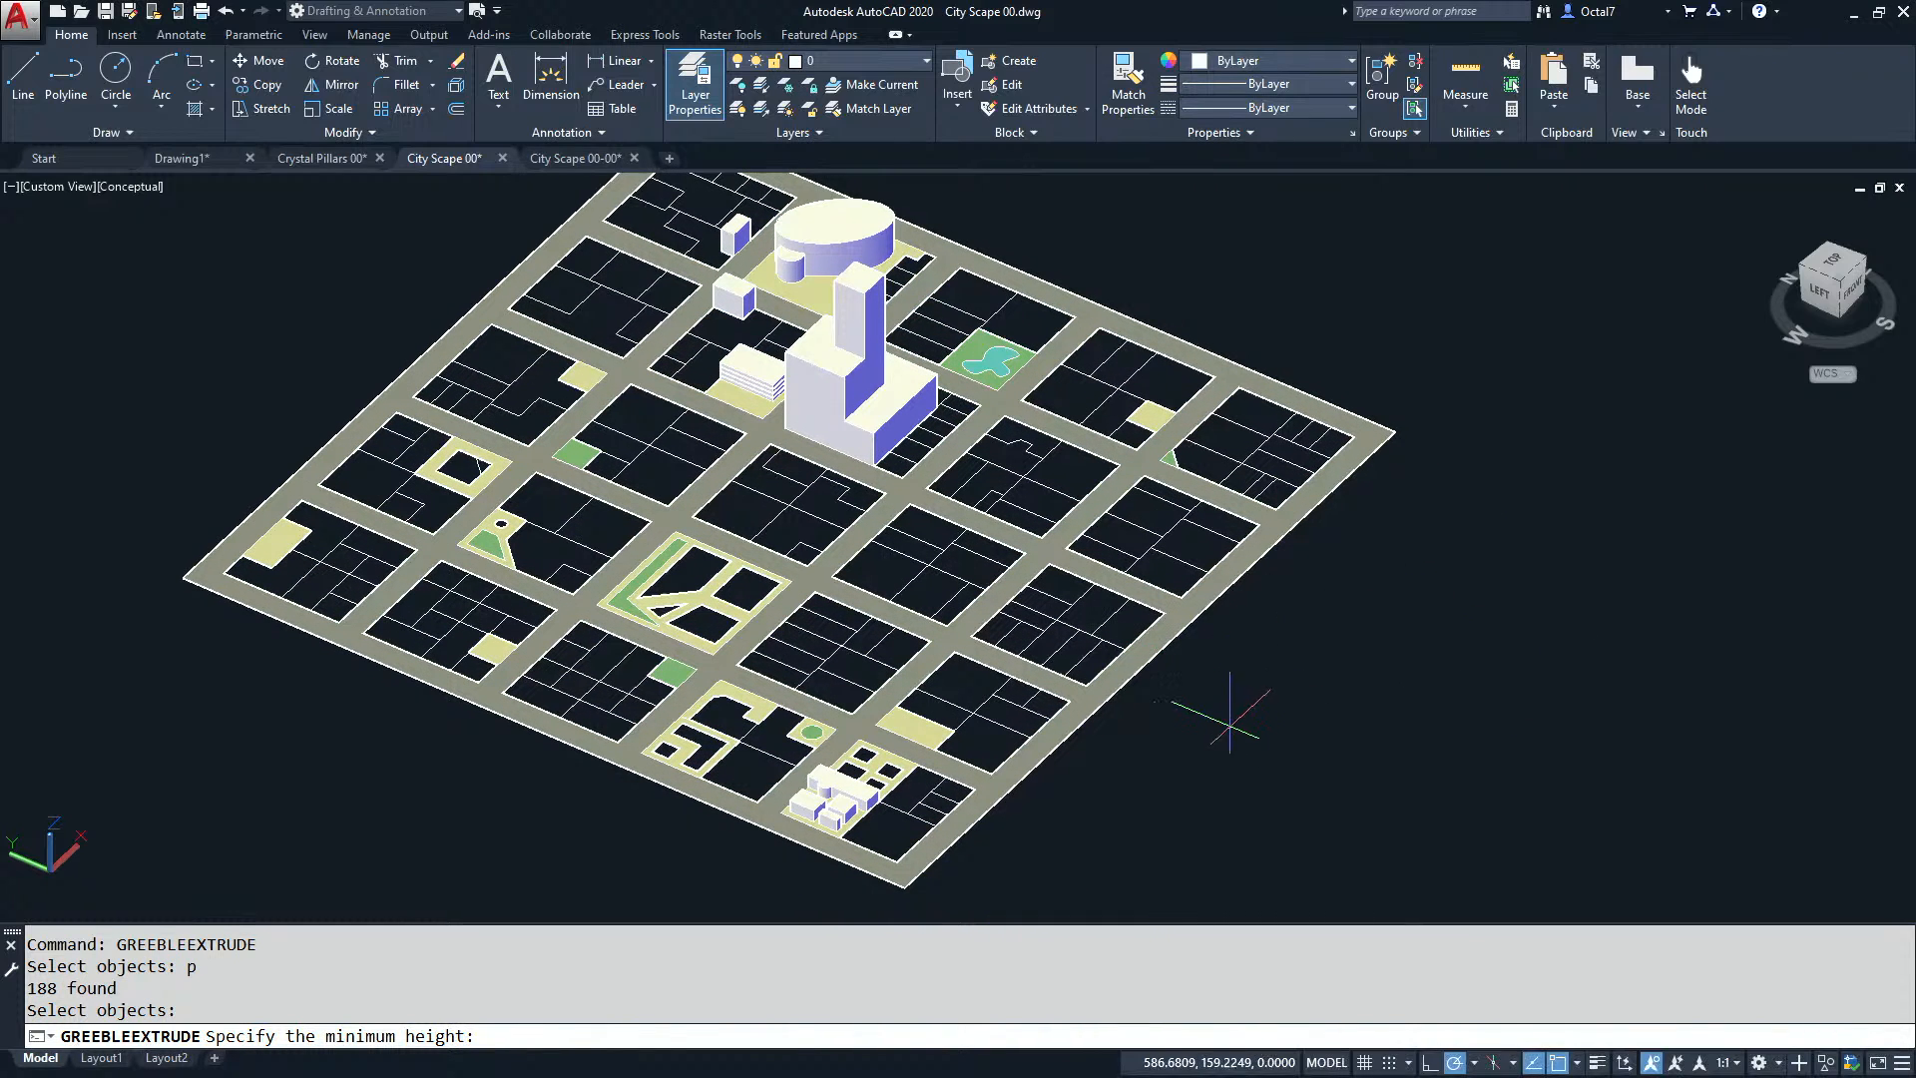
left_click(1193, 713)
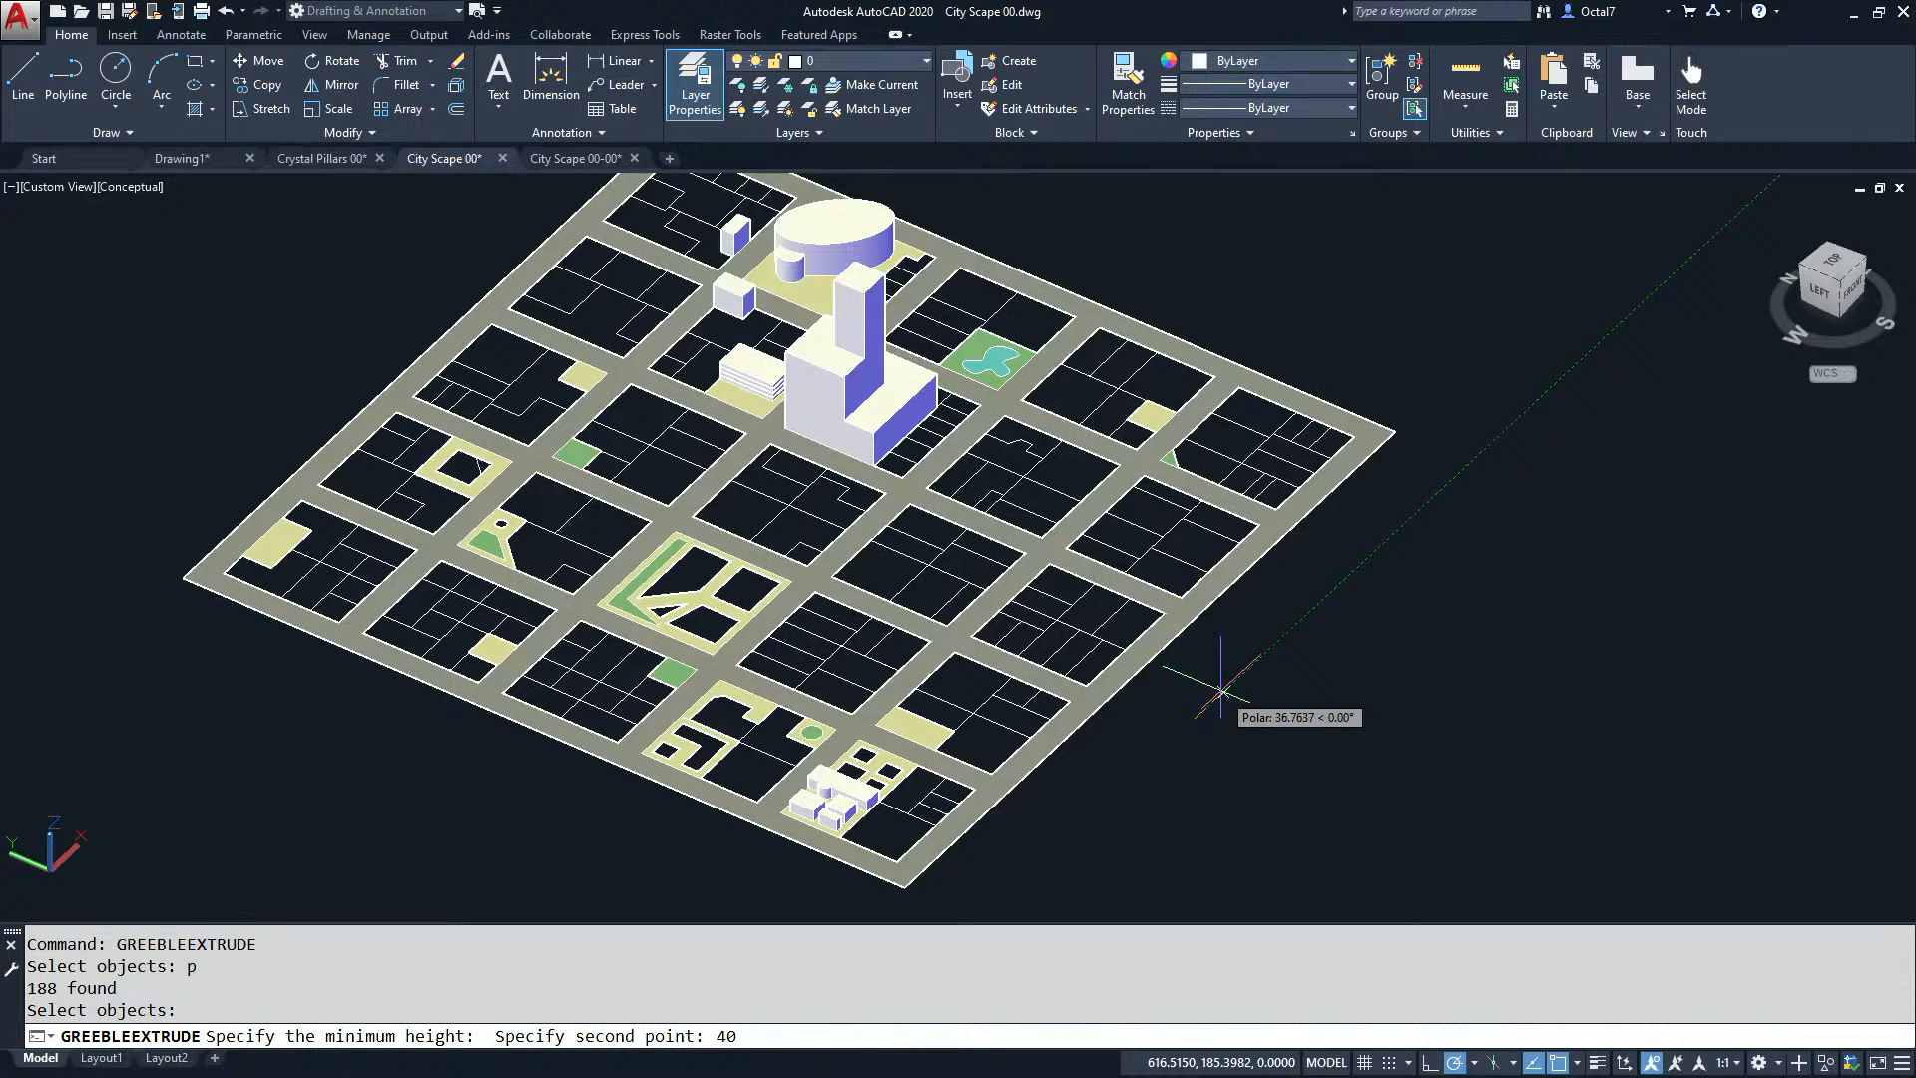
type("40")
key("Return")
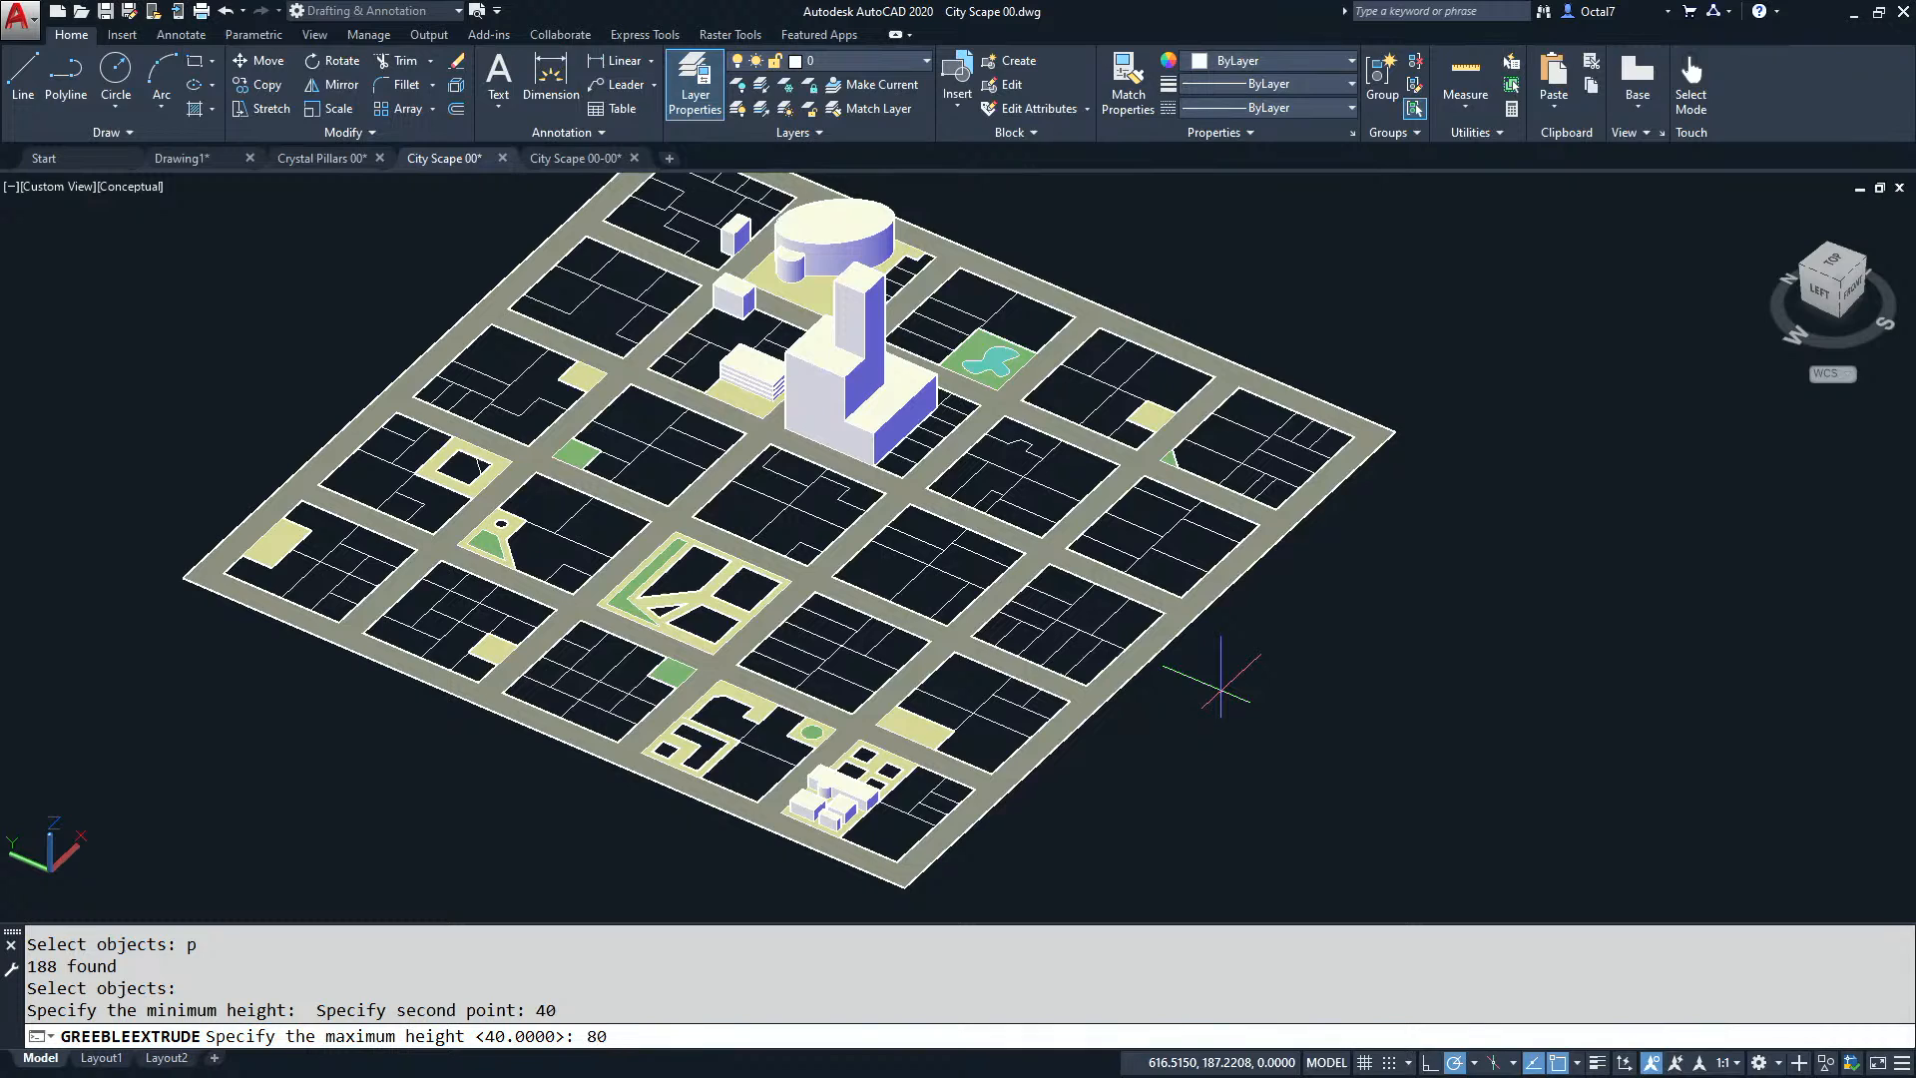
key("Return")
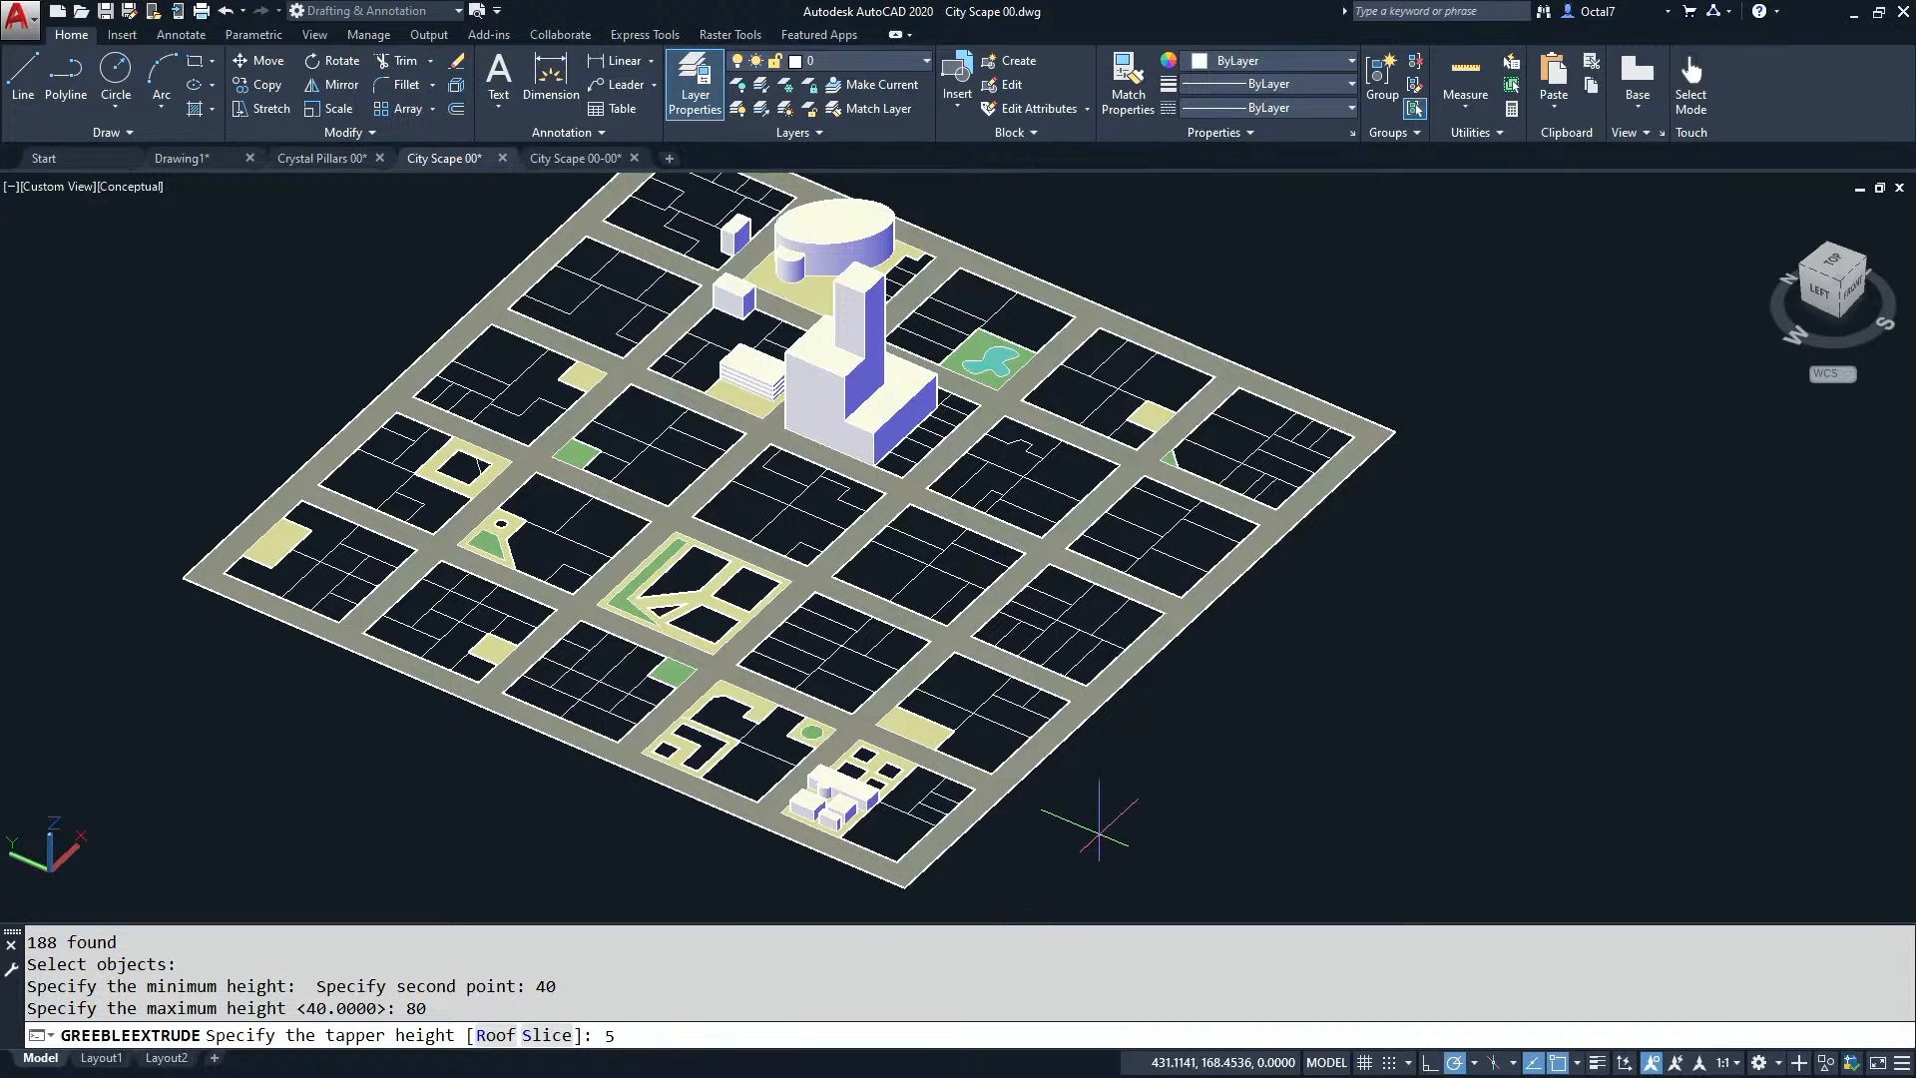
key("Return")
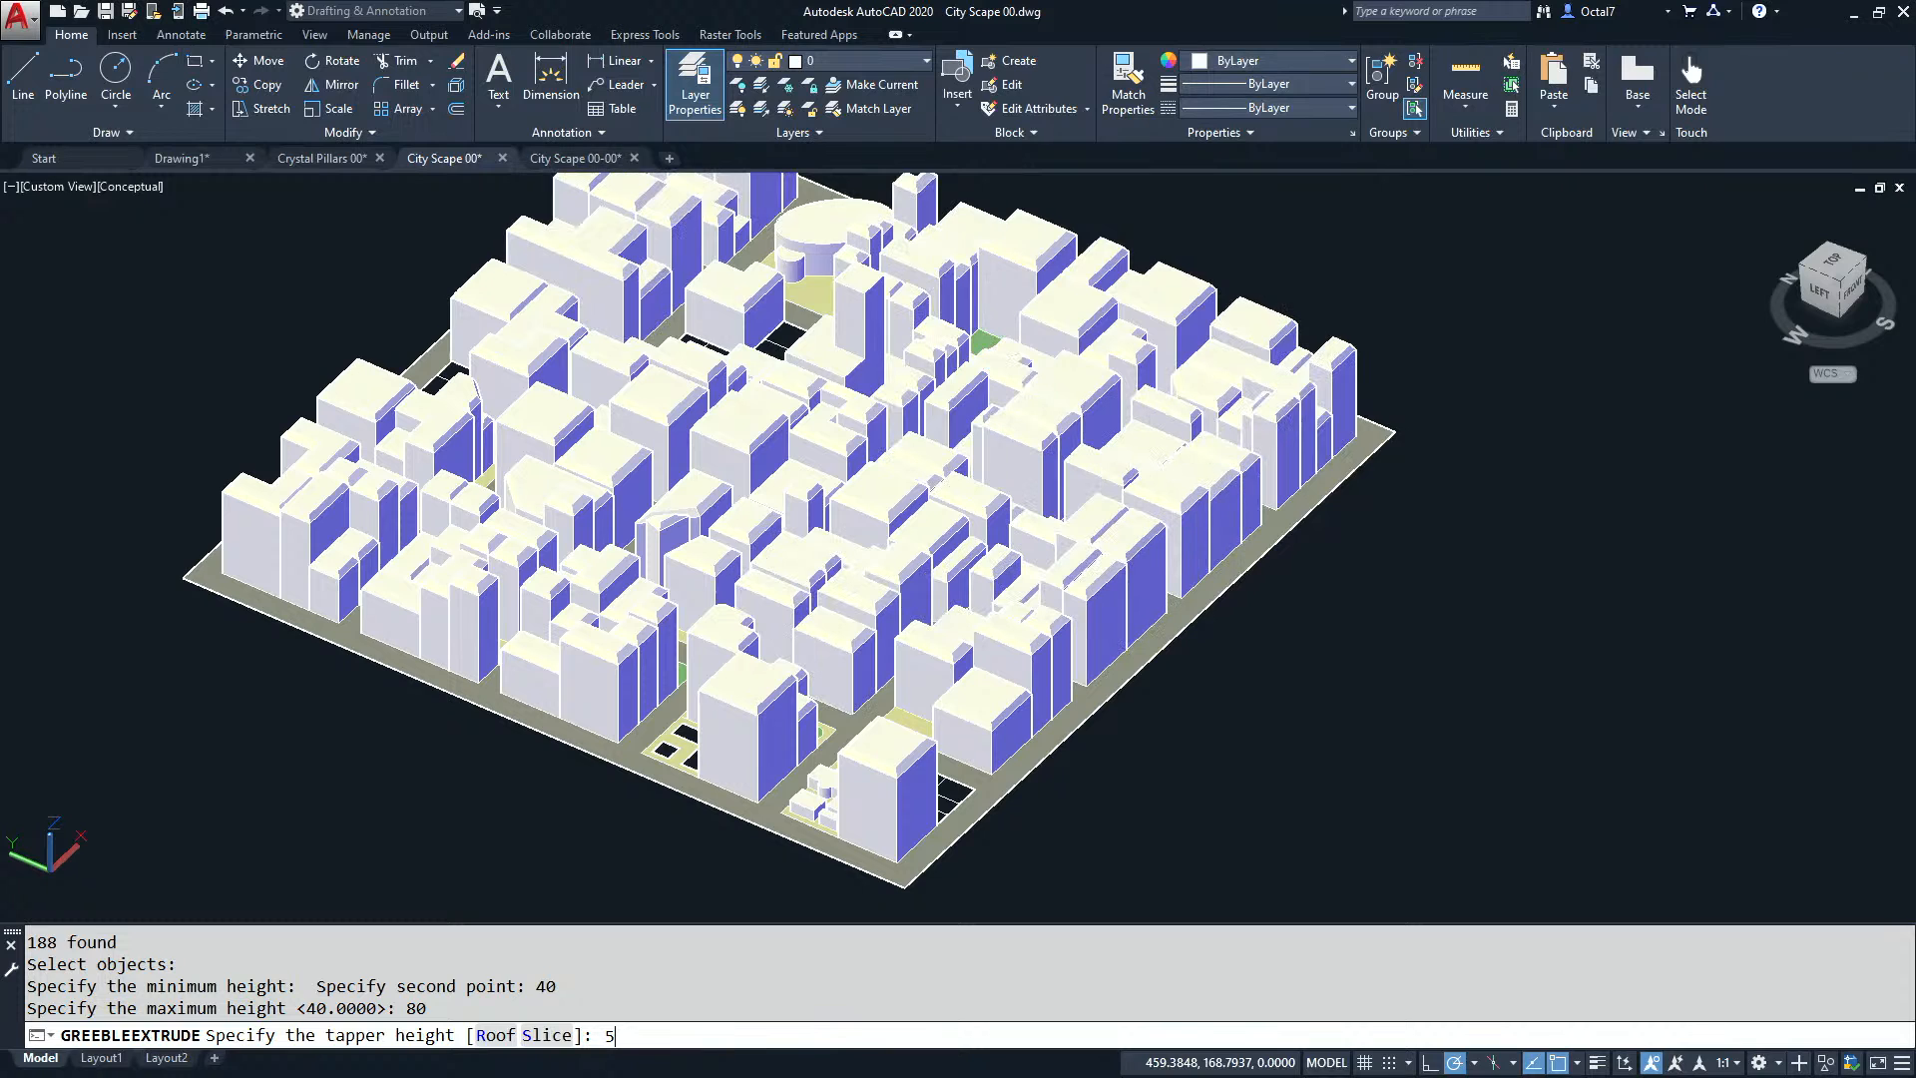
middle_click_drag(1189, 767, 1288, 858)
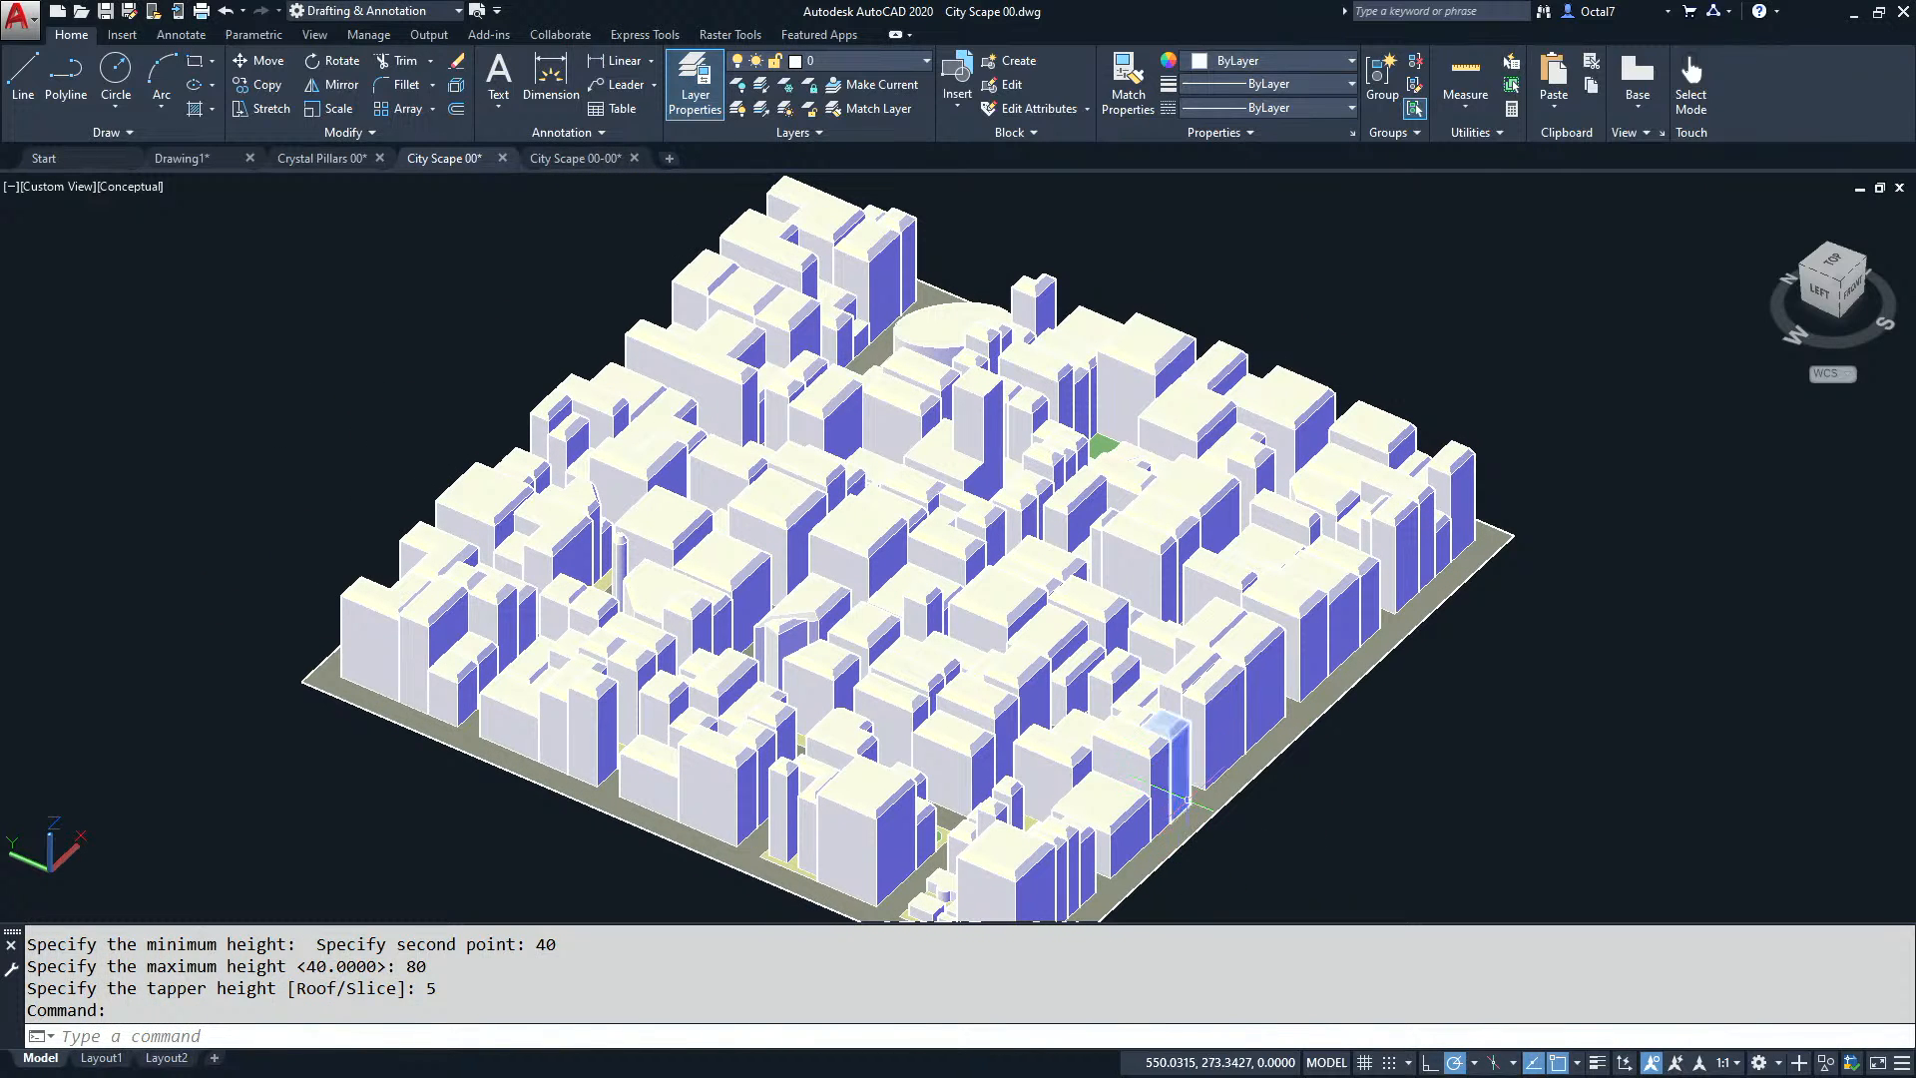
Examine the tapered buildings across the city block from several angles and compare them with the City Scape 00-00 drawing.
middle_click_drag(1188, 774, 1467, 767, "shift")
scroll(1001, 671, "up", 4)
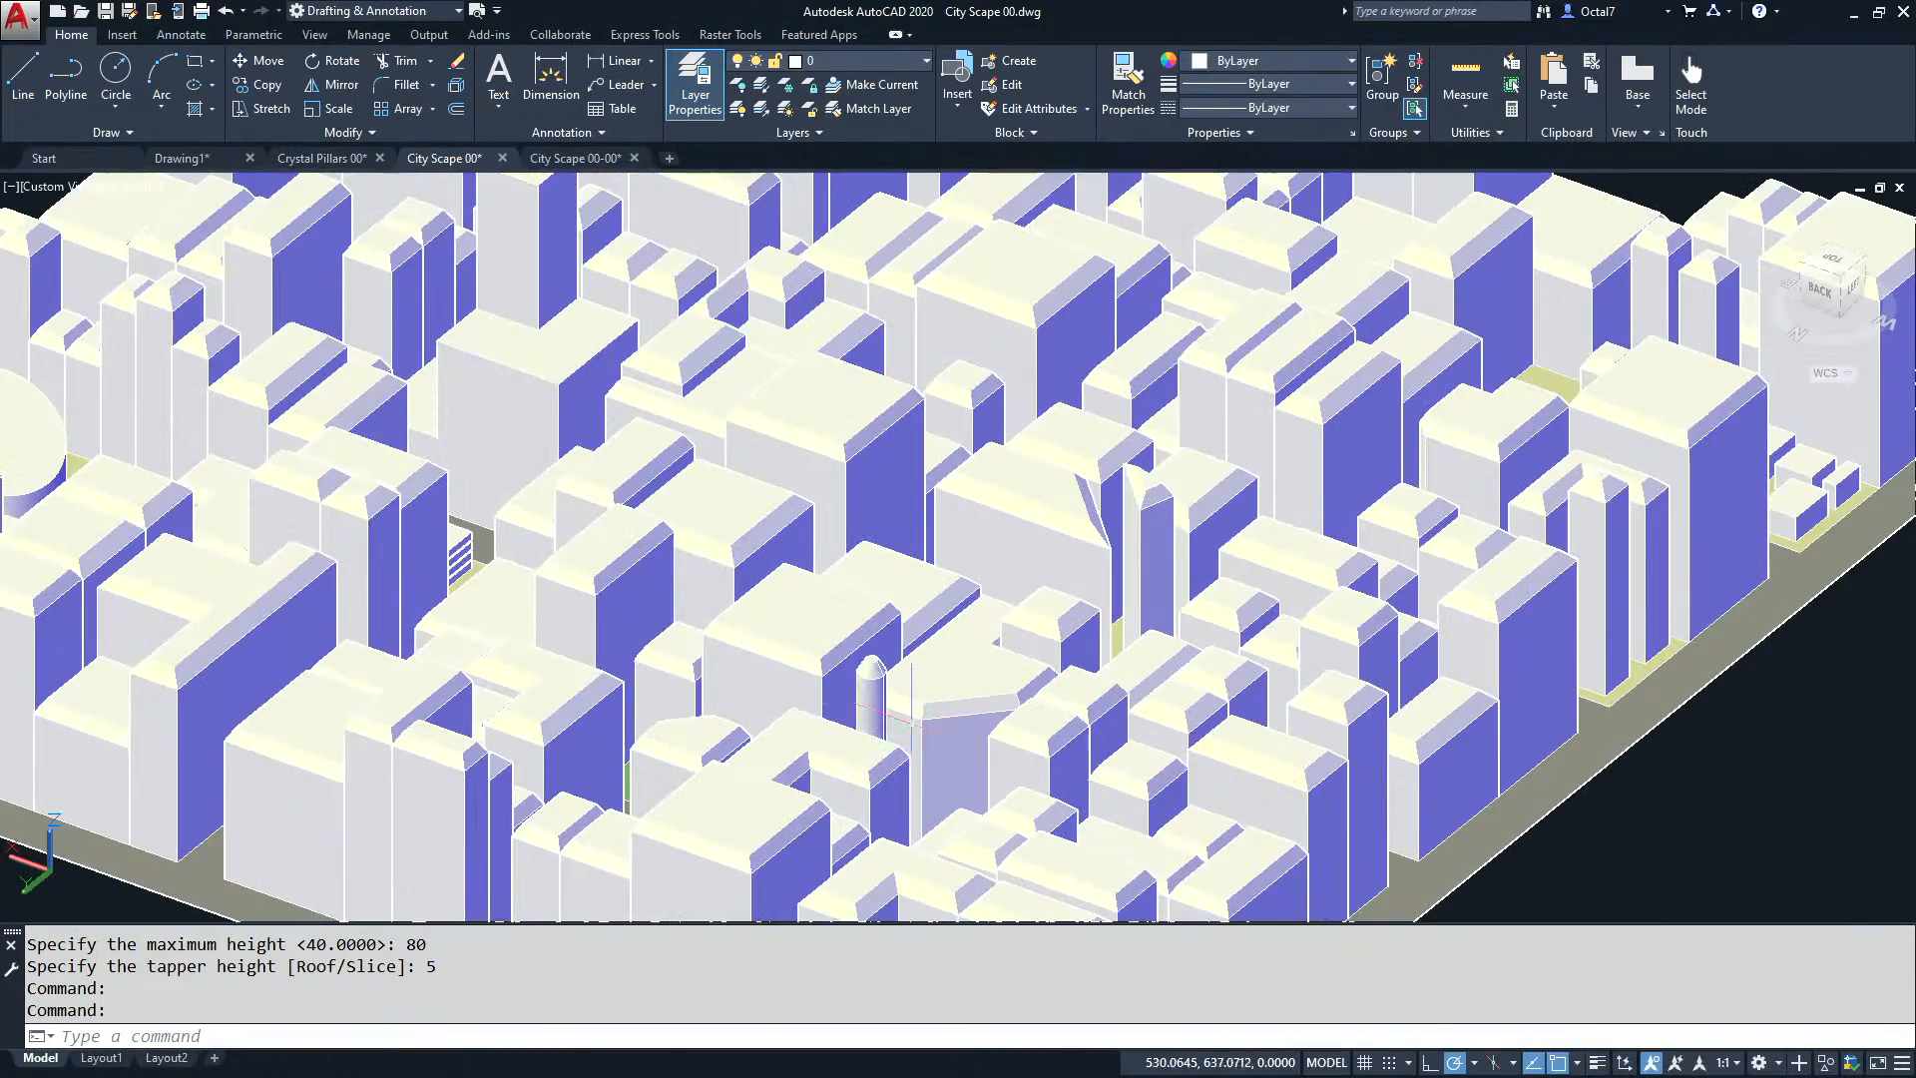
middle_click_drag(816, 740, 1236, 744)
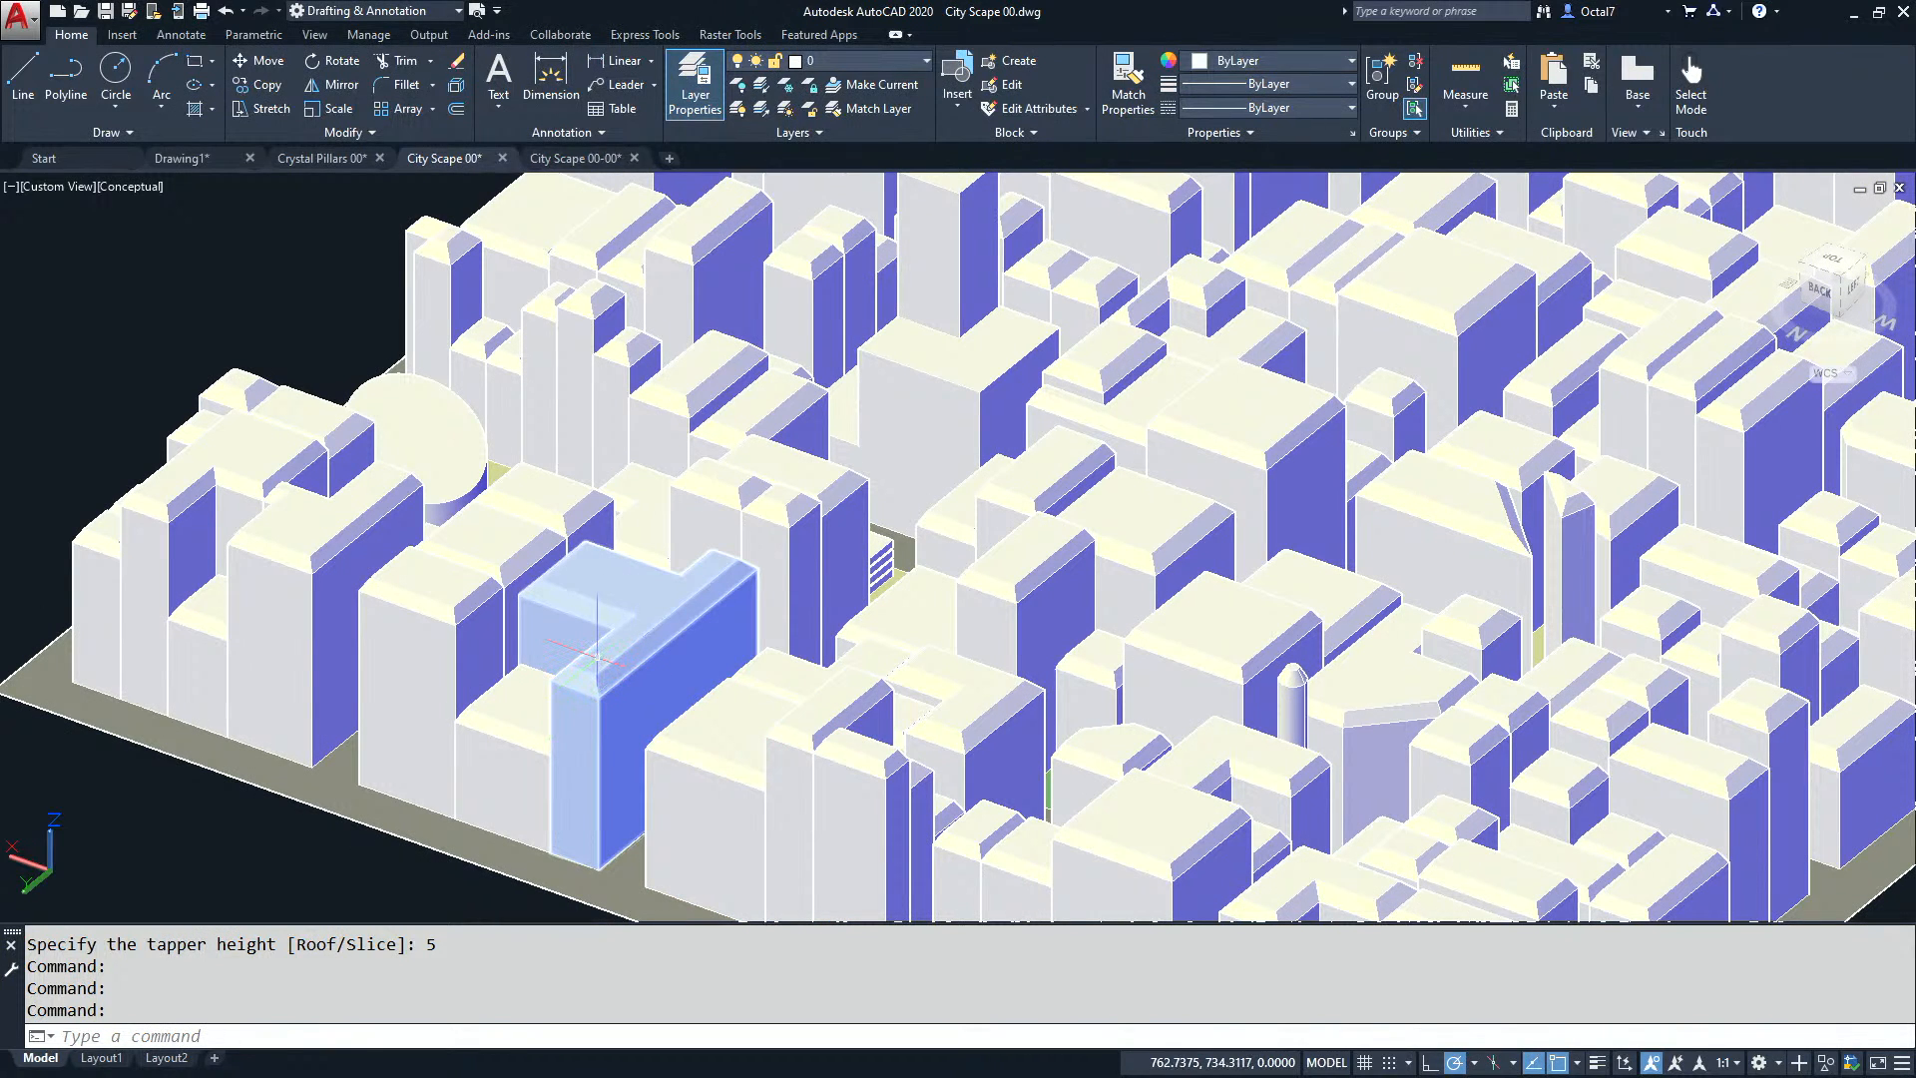
middle_click_drag(822, 650, 513, 771)
middle_click_drag(890, 687, 860, 681)
scroll(861, 681, "down", 6)
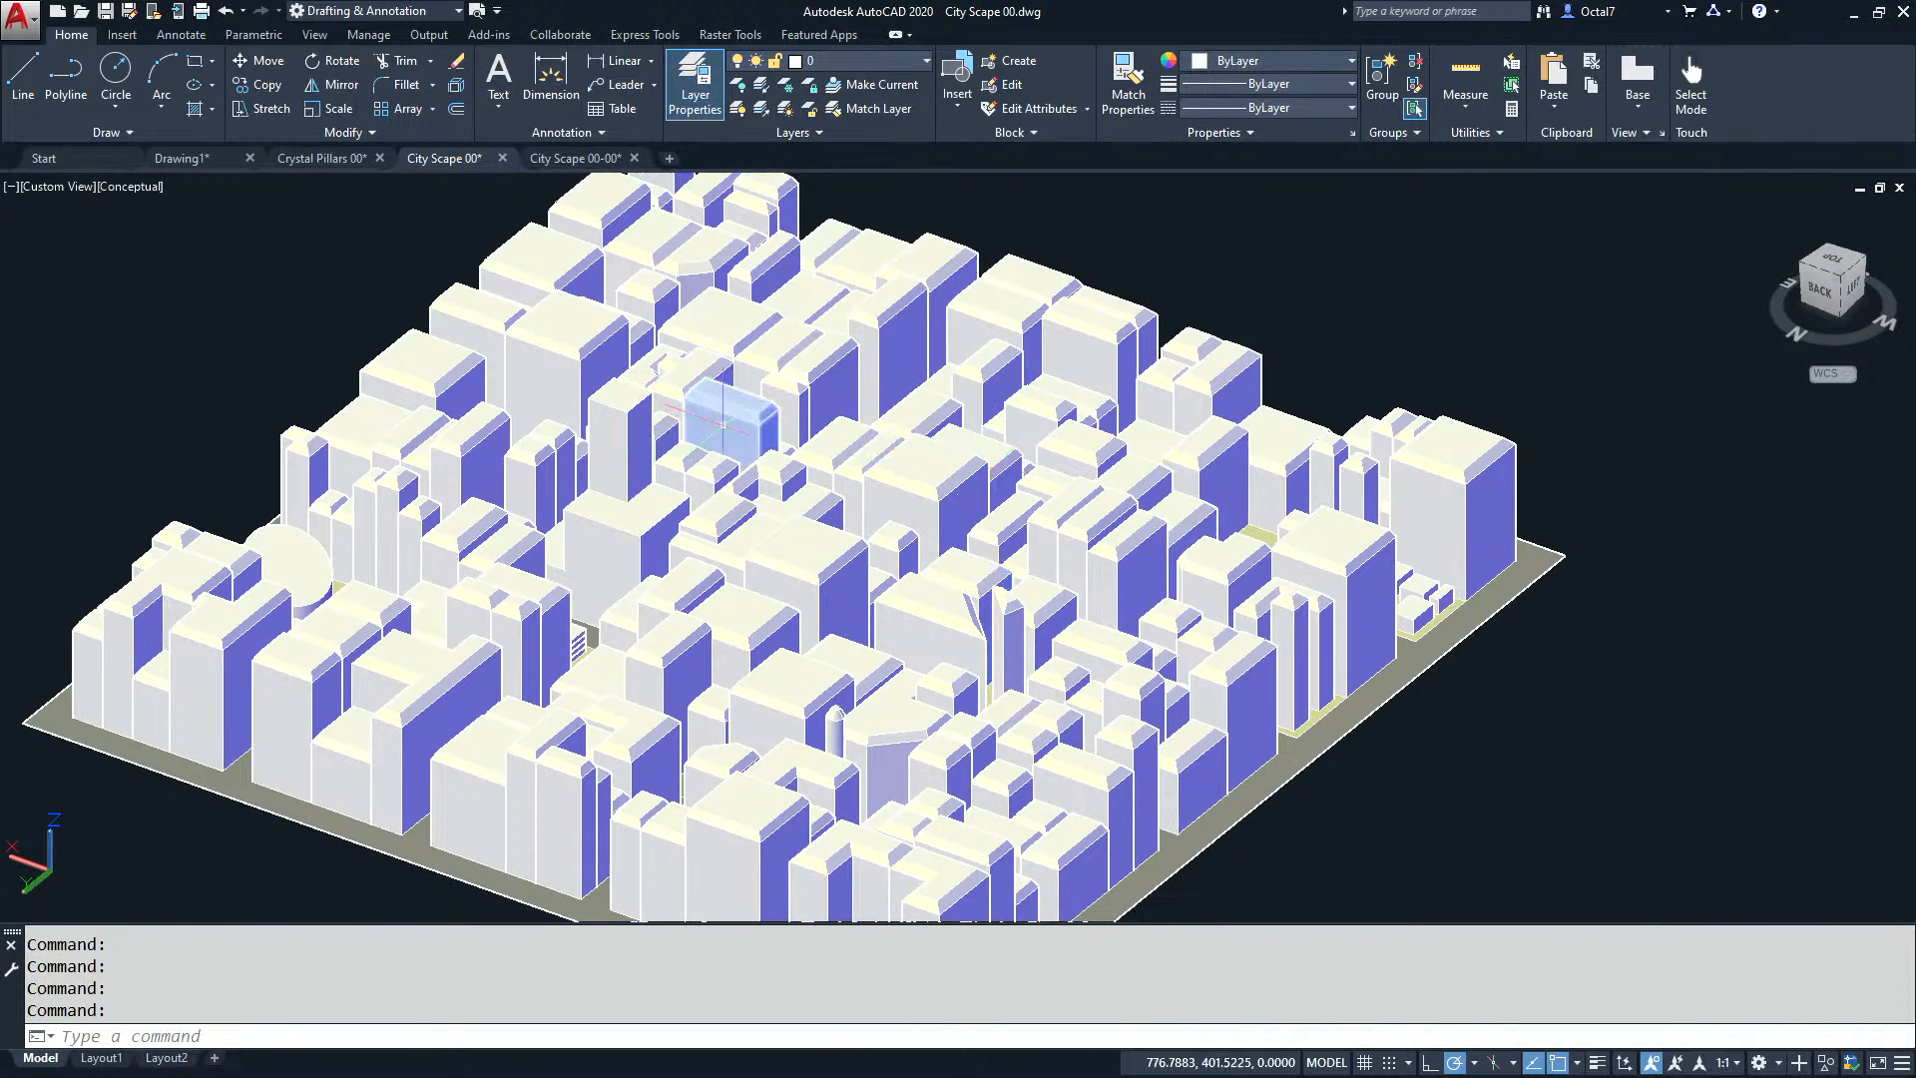
middle_click_drag(784, 499, 866, 496, "shift")
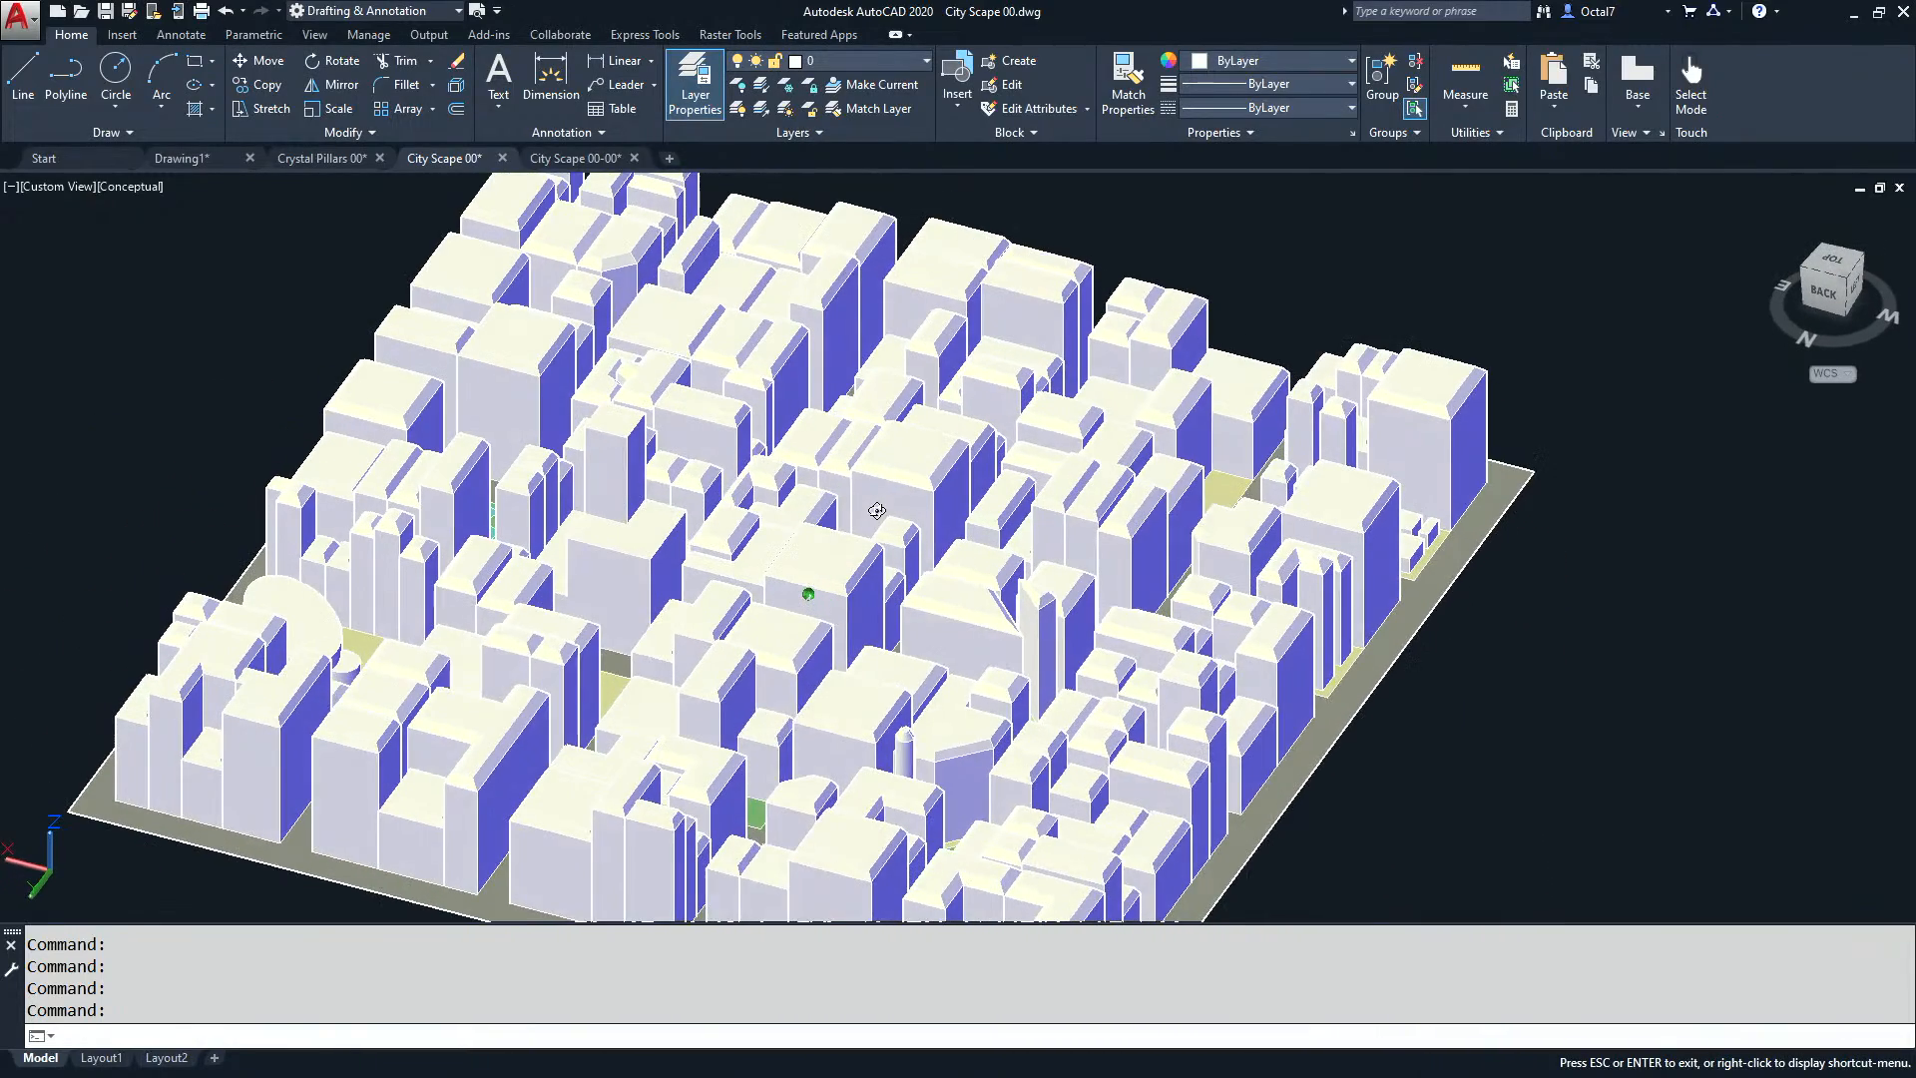
scroll(928, 743, "up", 4)
scroll(928, 742, "up", 4)
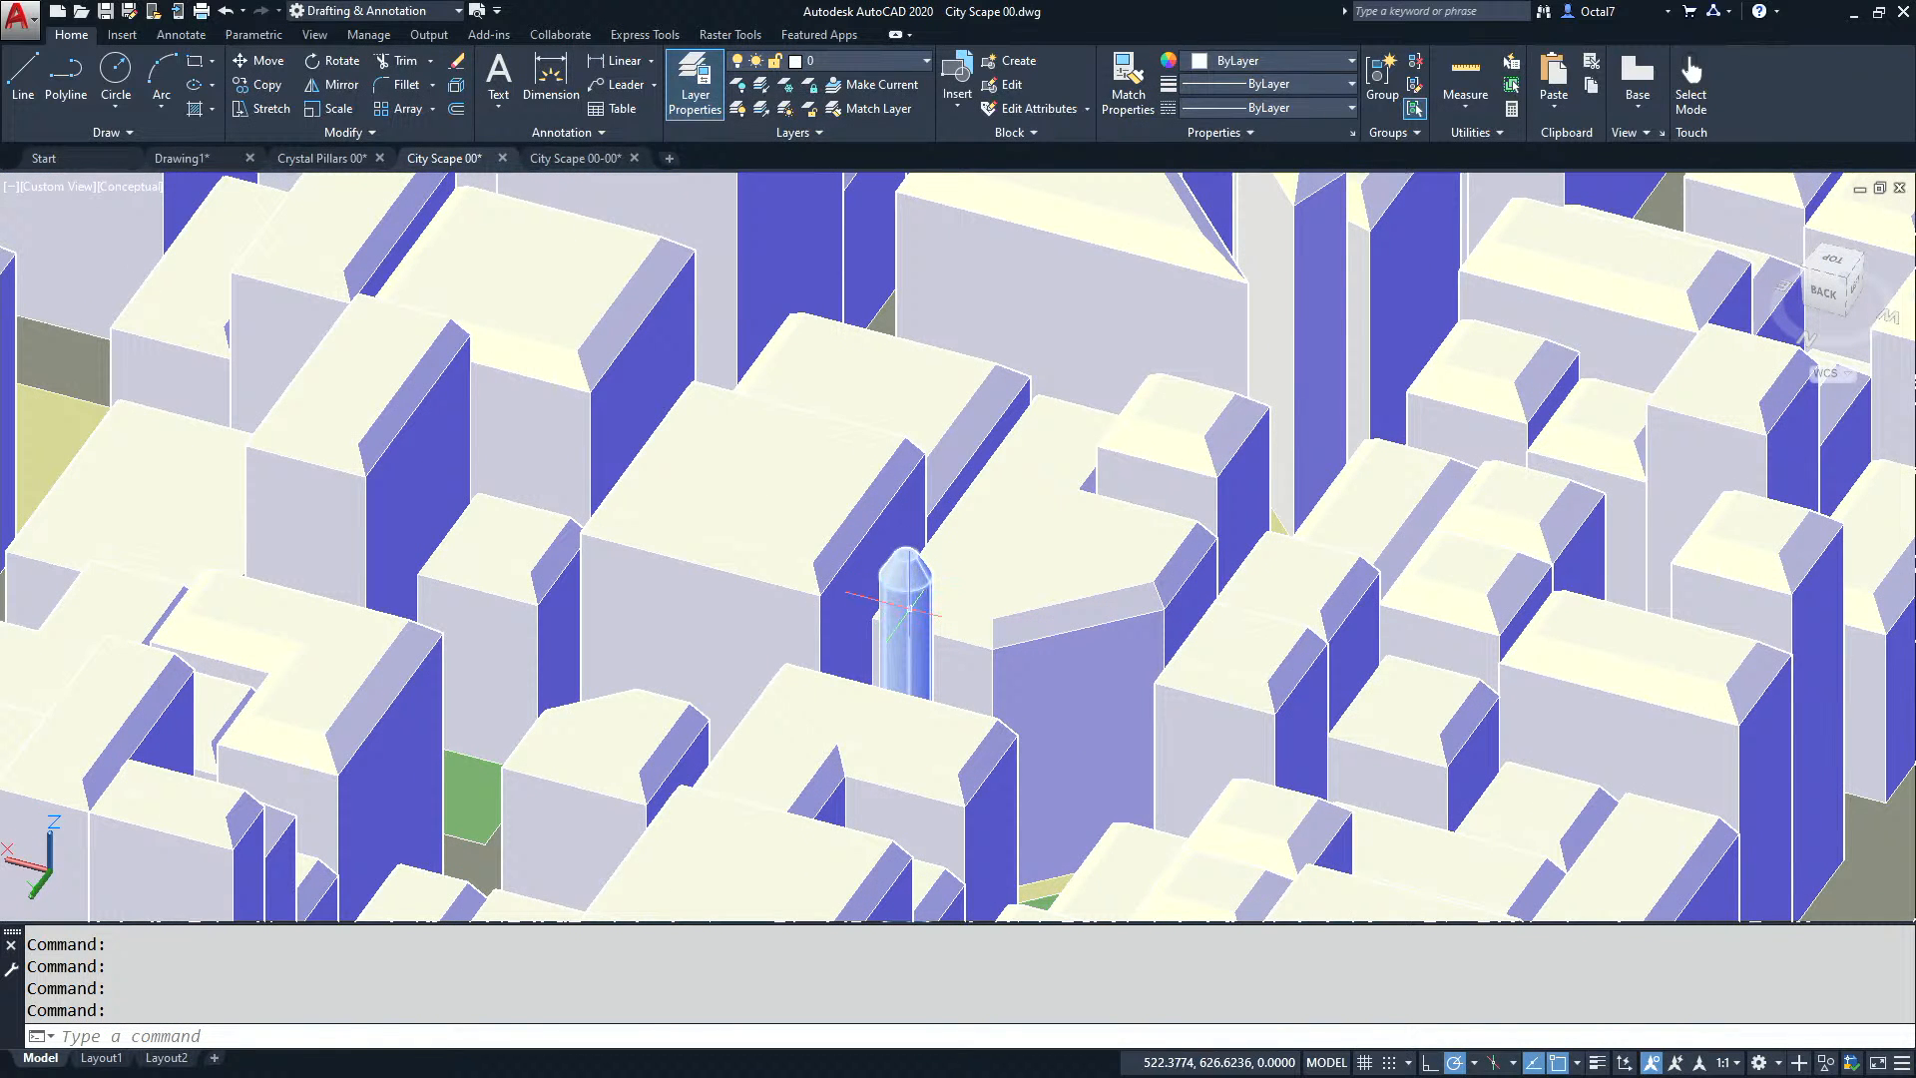
scroll(911, 608, "down", 5)
middle_click_drag(920, 597, 558, 514)
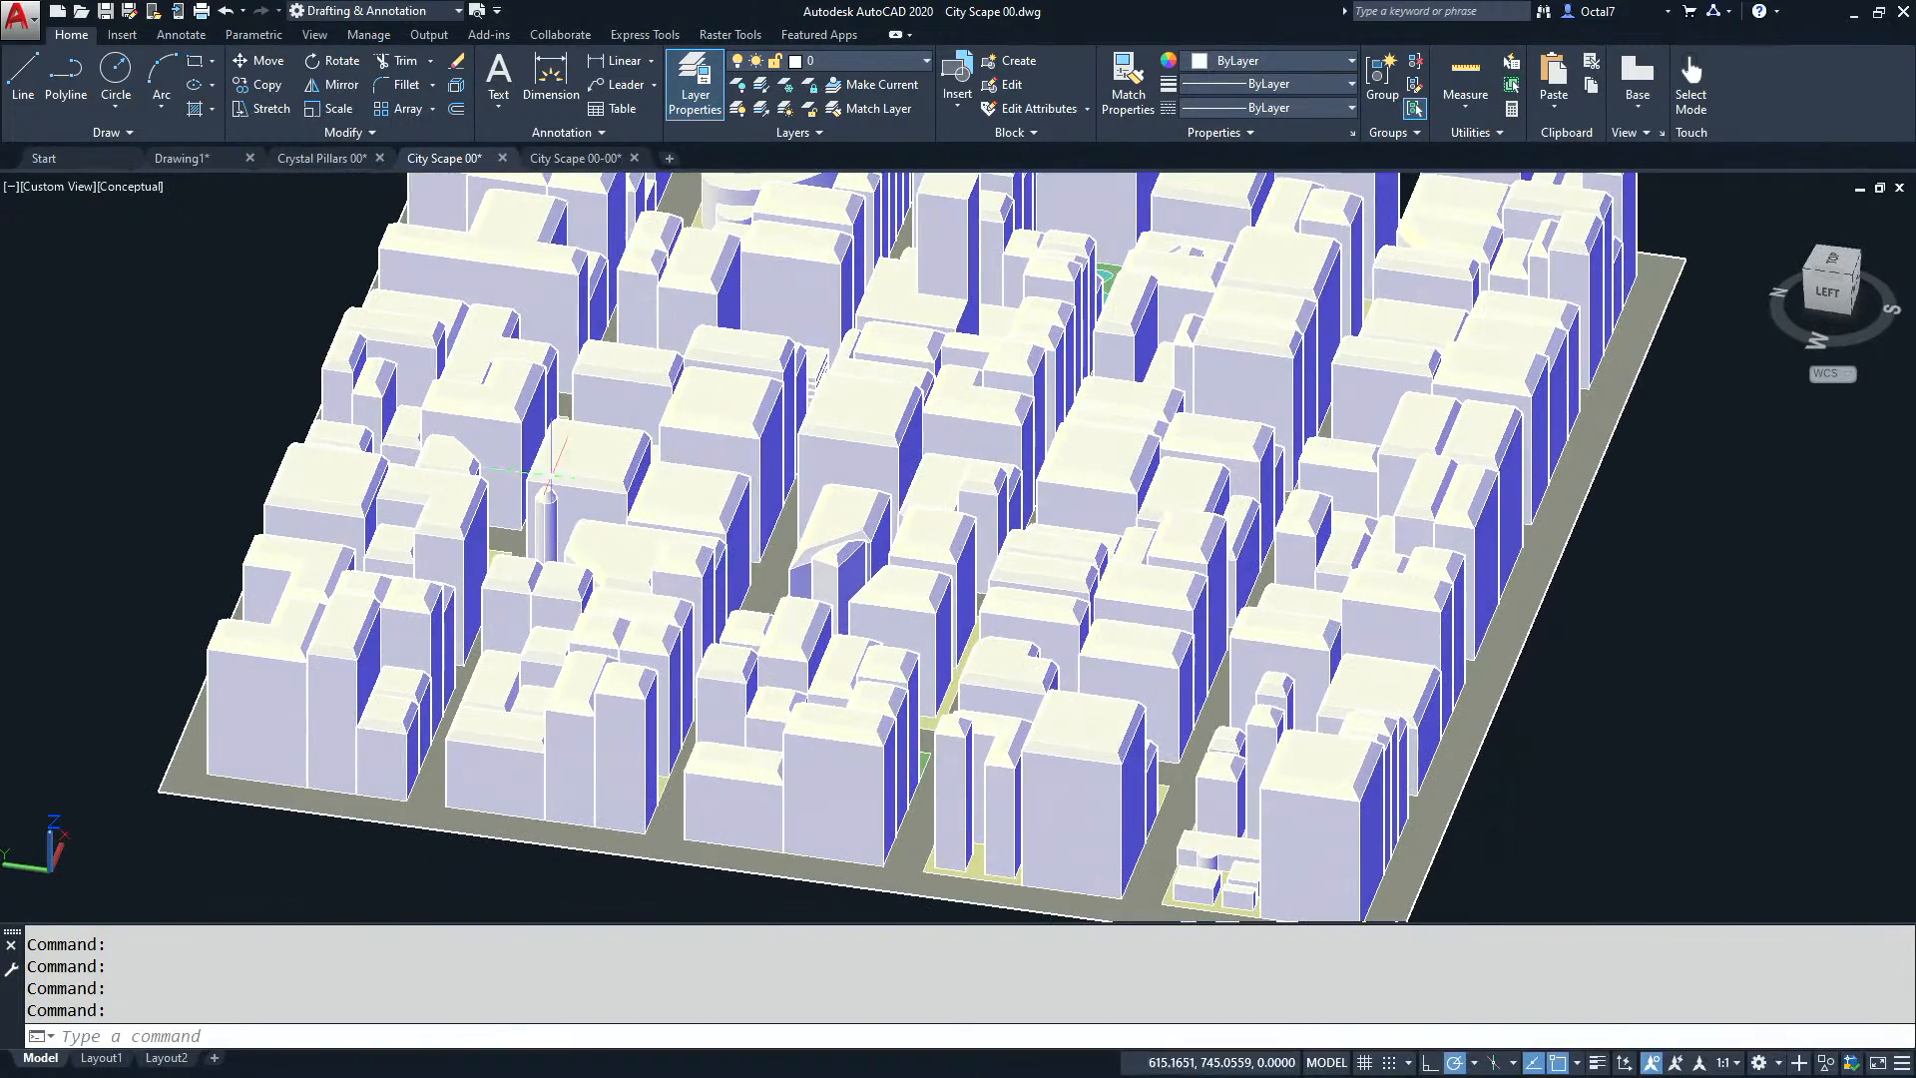
left_click(581, 162)
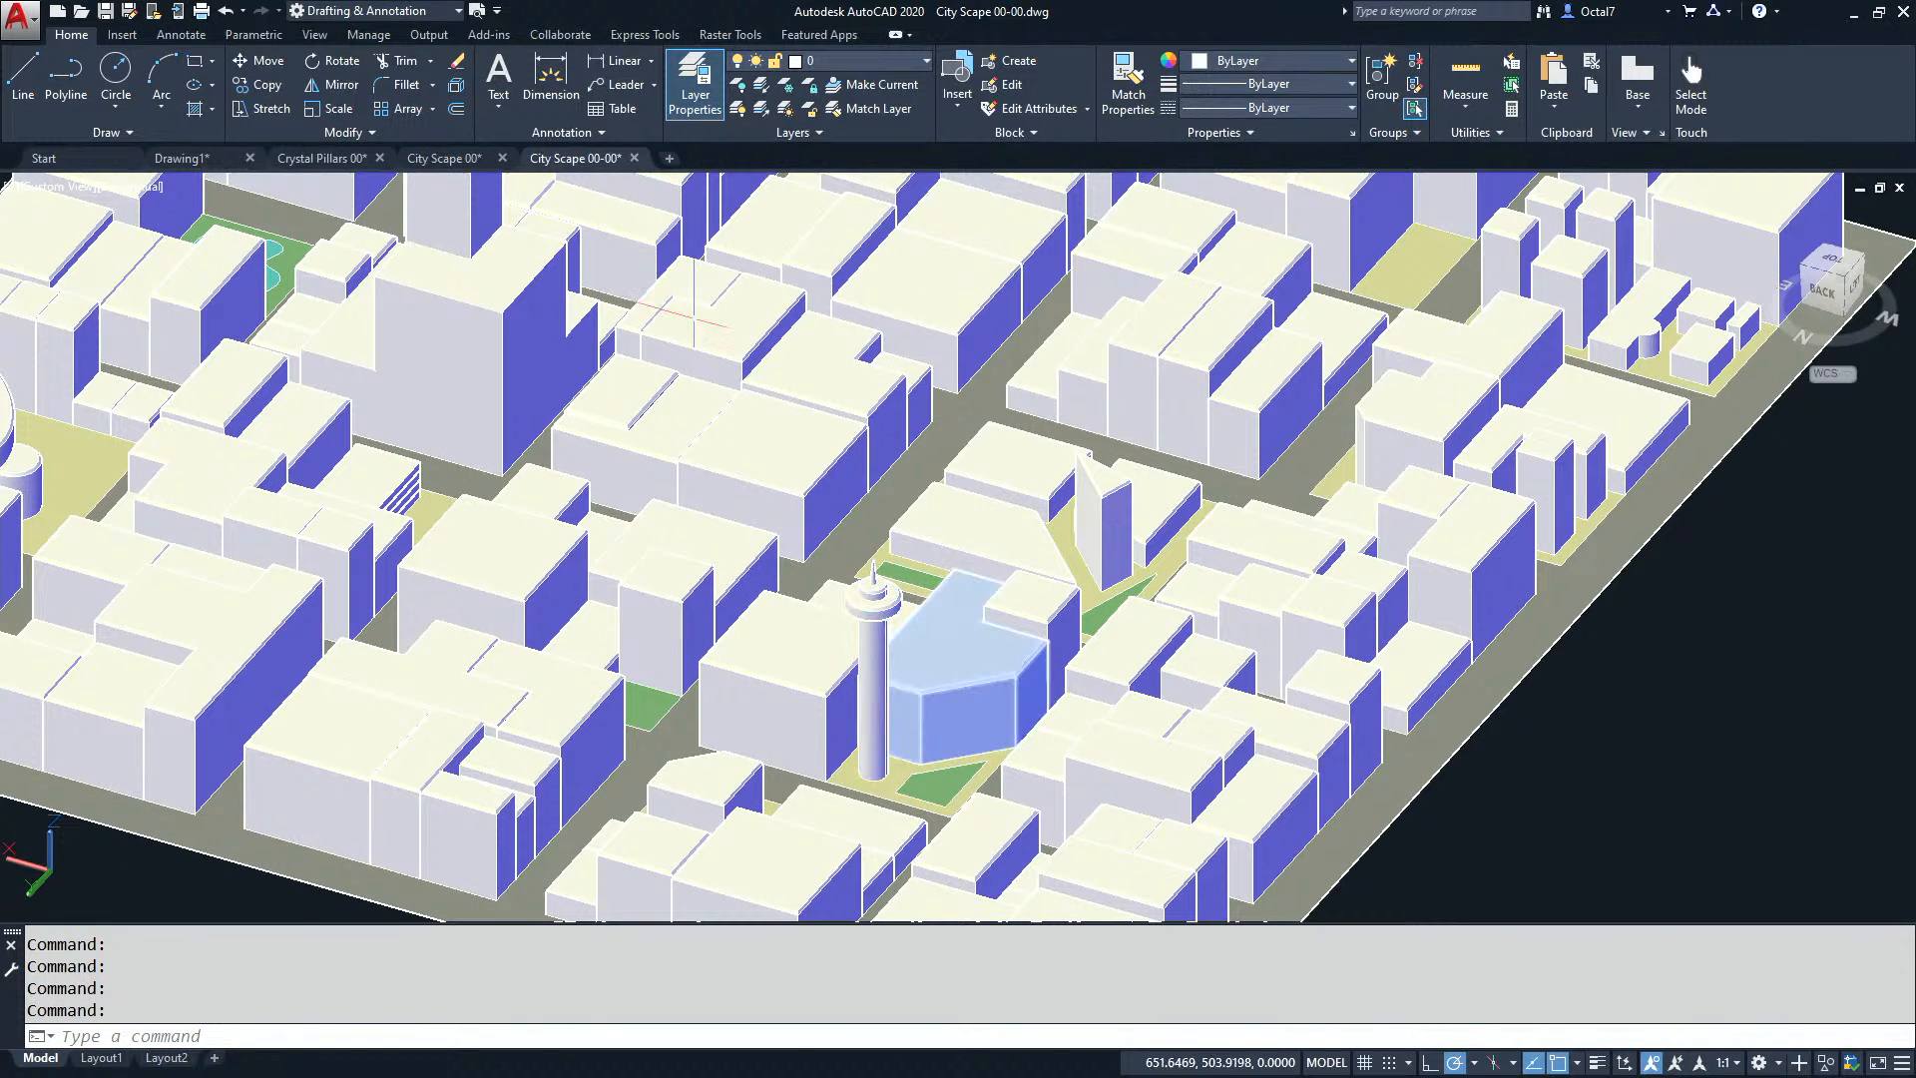
left_click(417, 161)
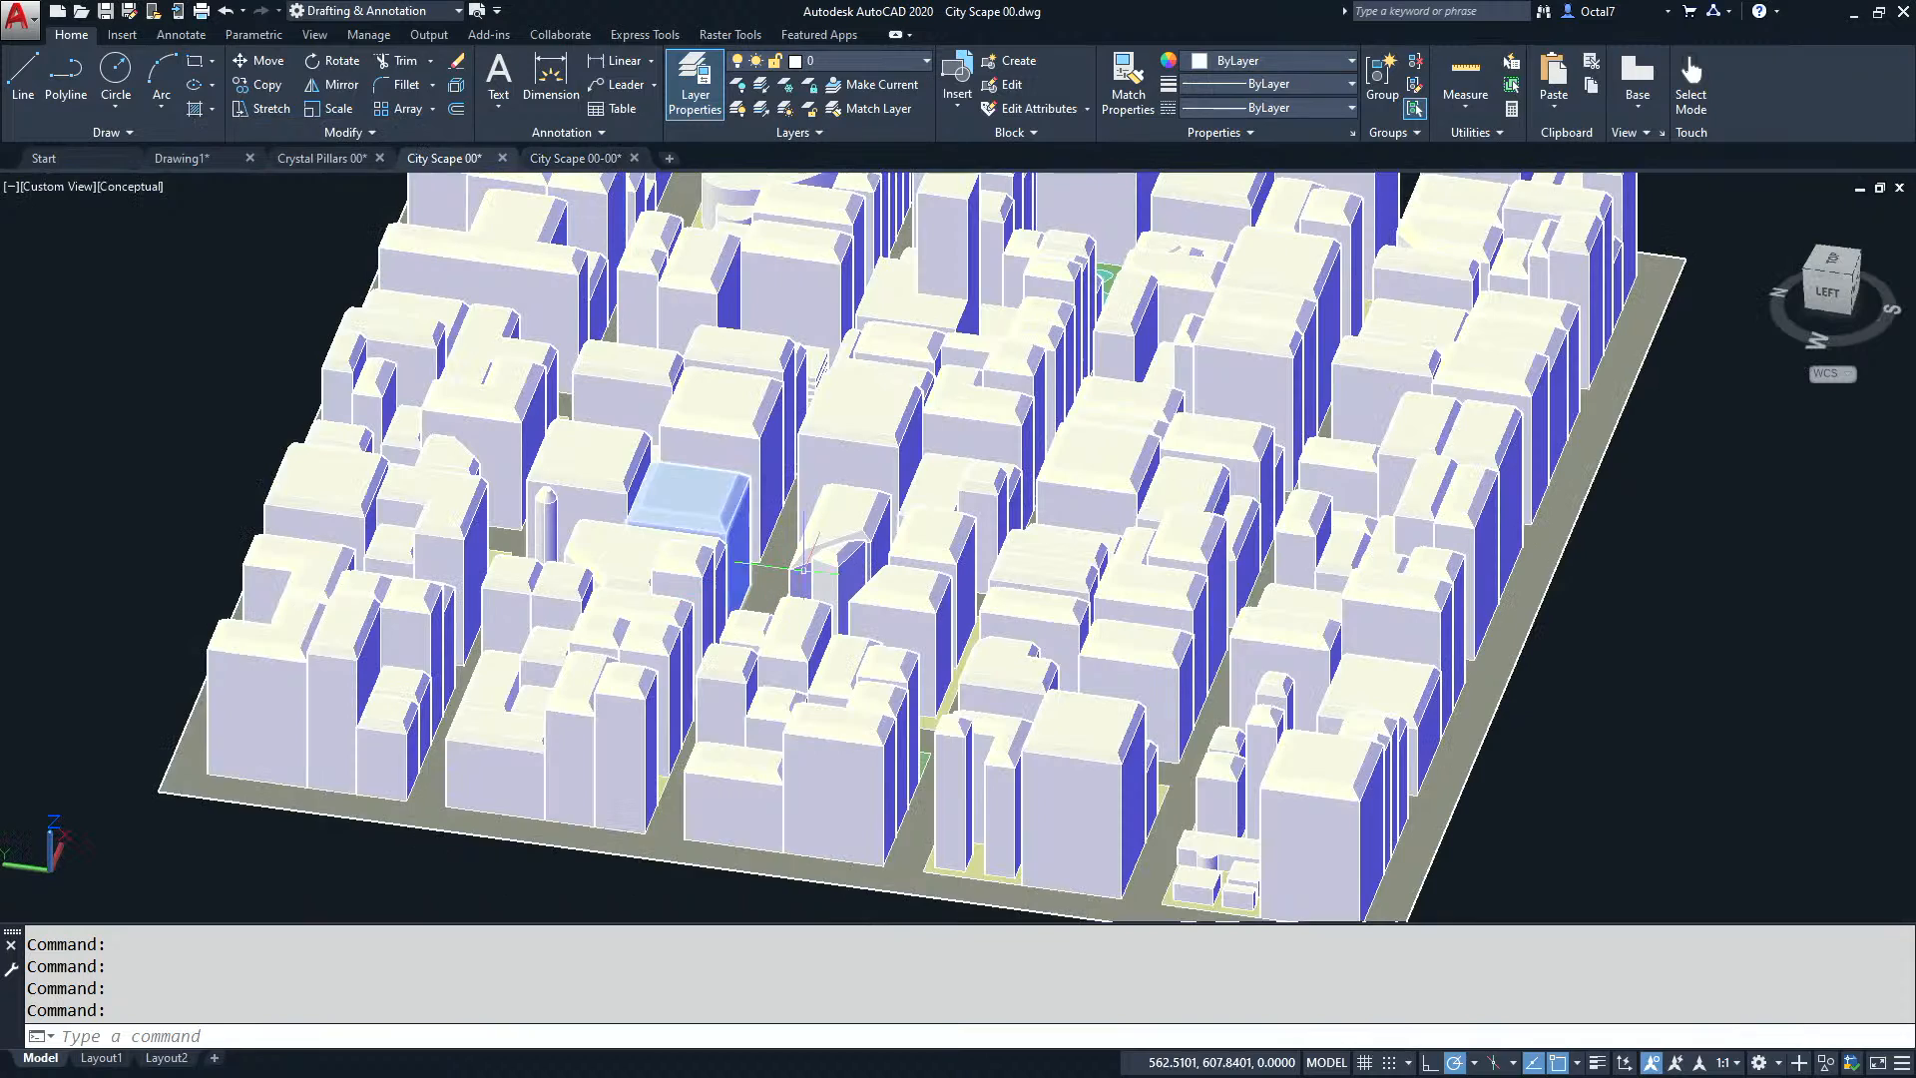
Undo the tapered extrusion of the building outlines in City Scape 00, back to the flat plots.
middle_click_drag(820, 551, 799, 596)
key("ctrl+z")
key("ctrl+z")
key("ctrl+z")
key("ctrl+z")
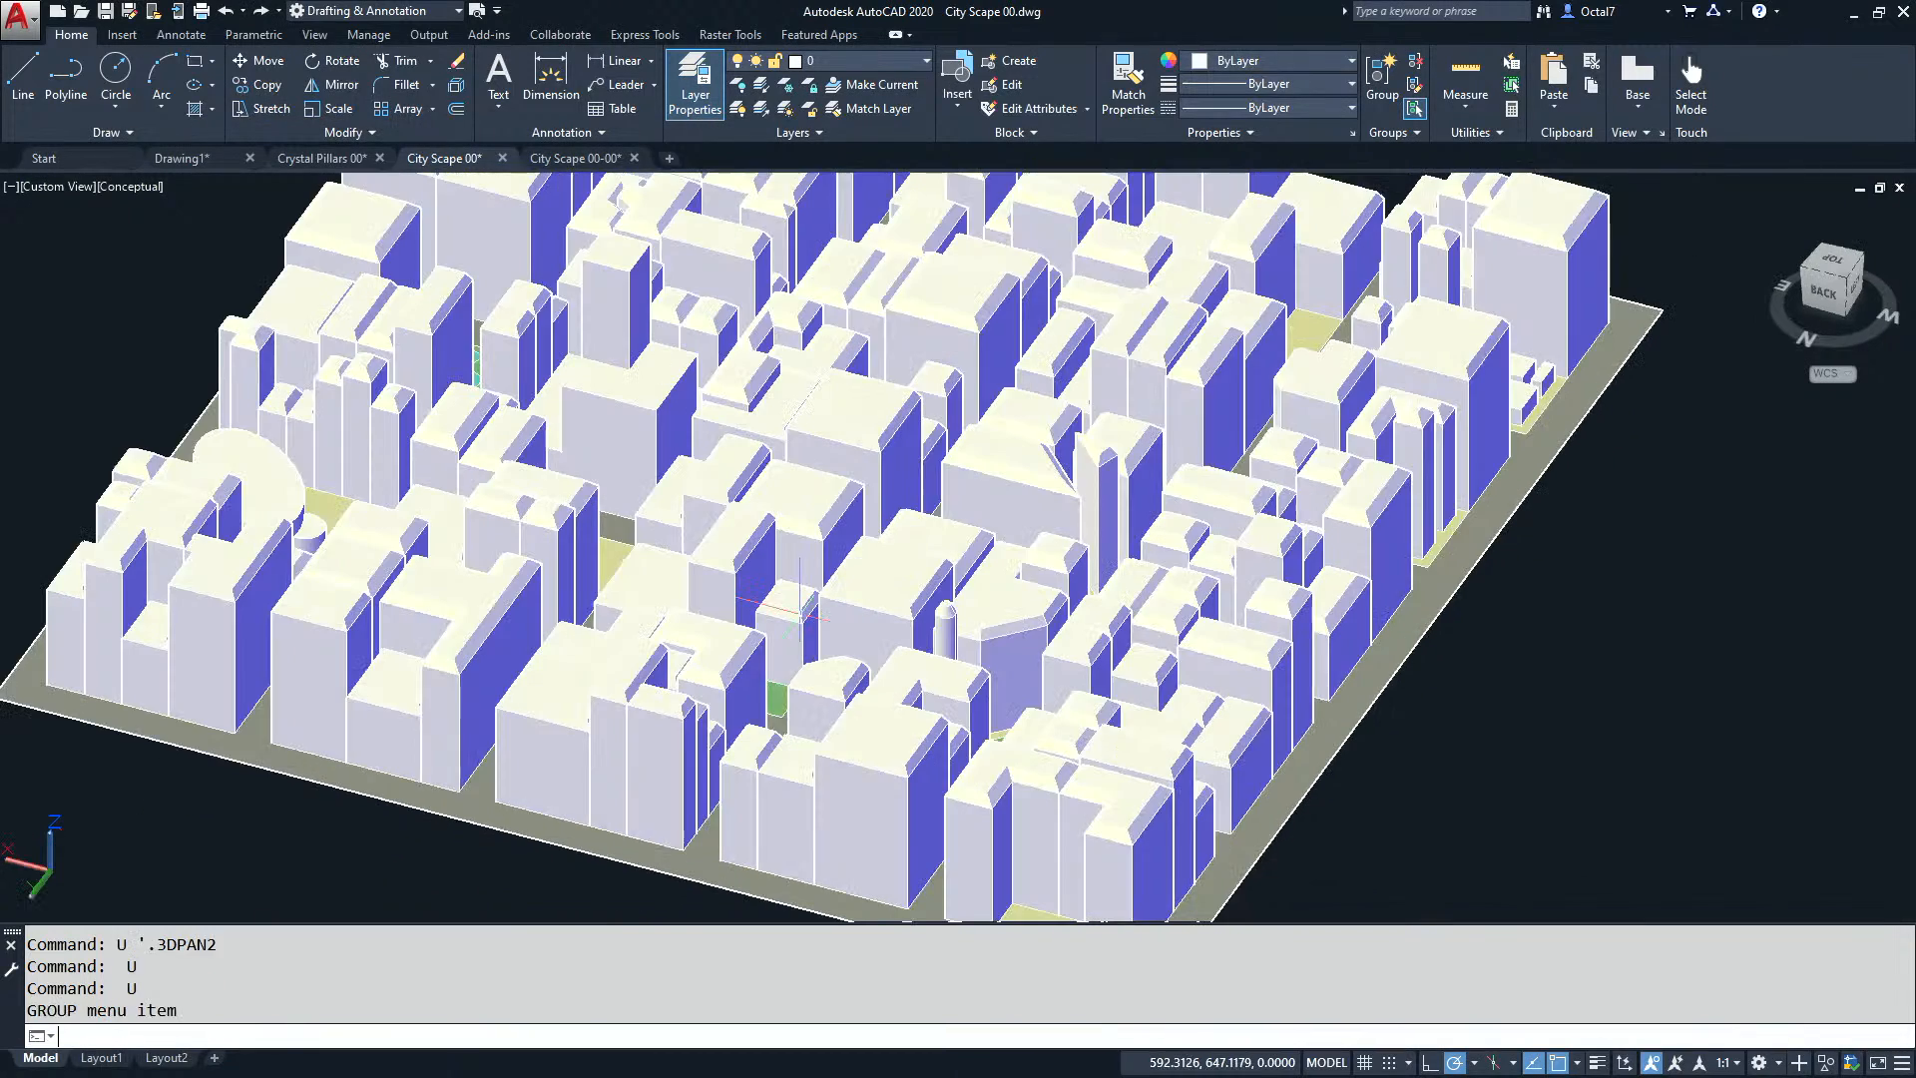
key("ctrl+z")
key("ctrl+z")
key("ctrl+z")
key("ctrl+z")
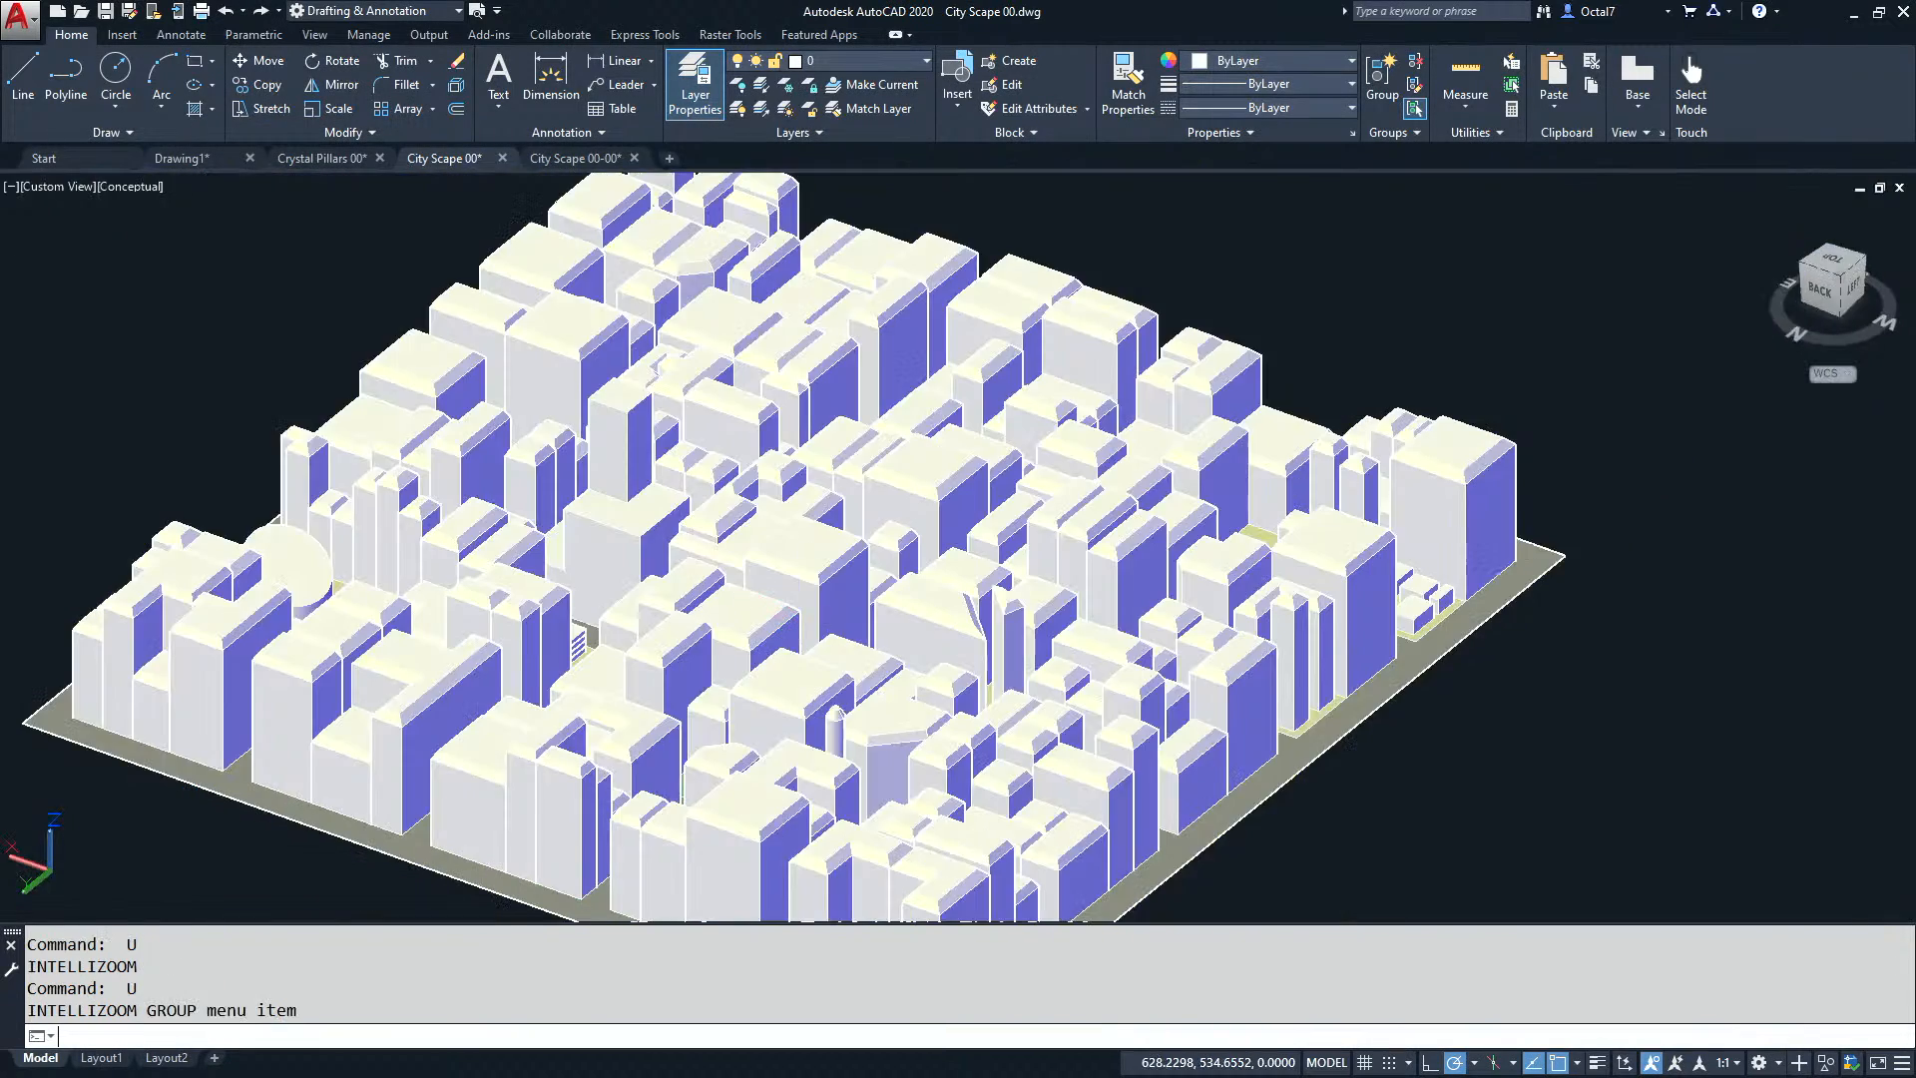
key("ctrl+z")
key("ctrl+z")
key("ctrl+z")
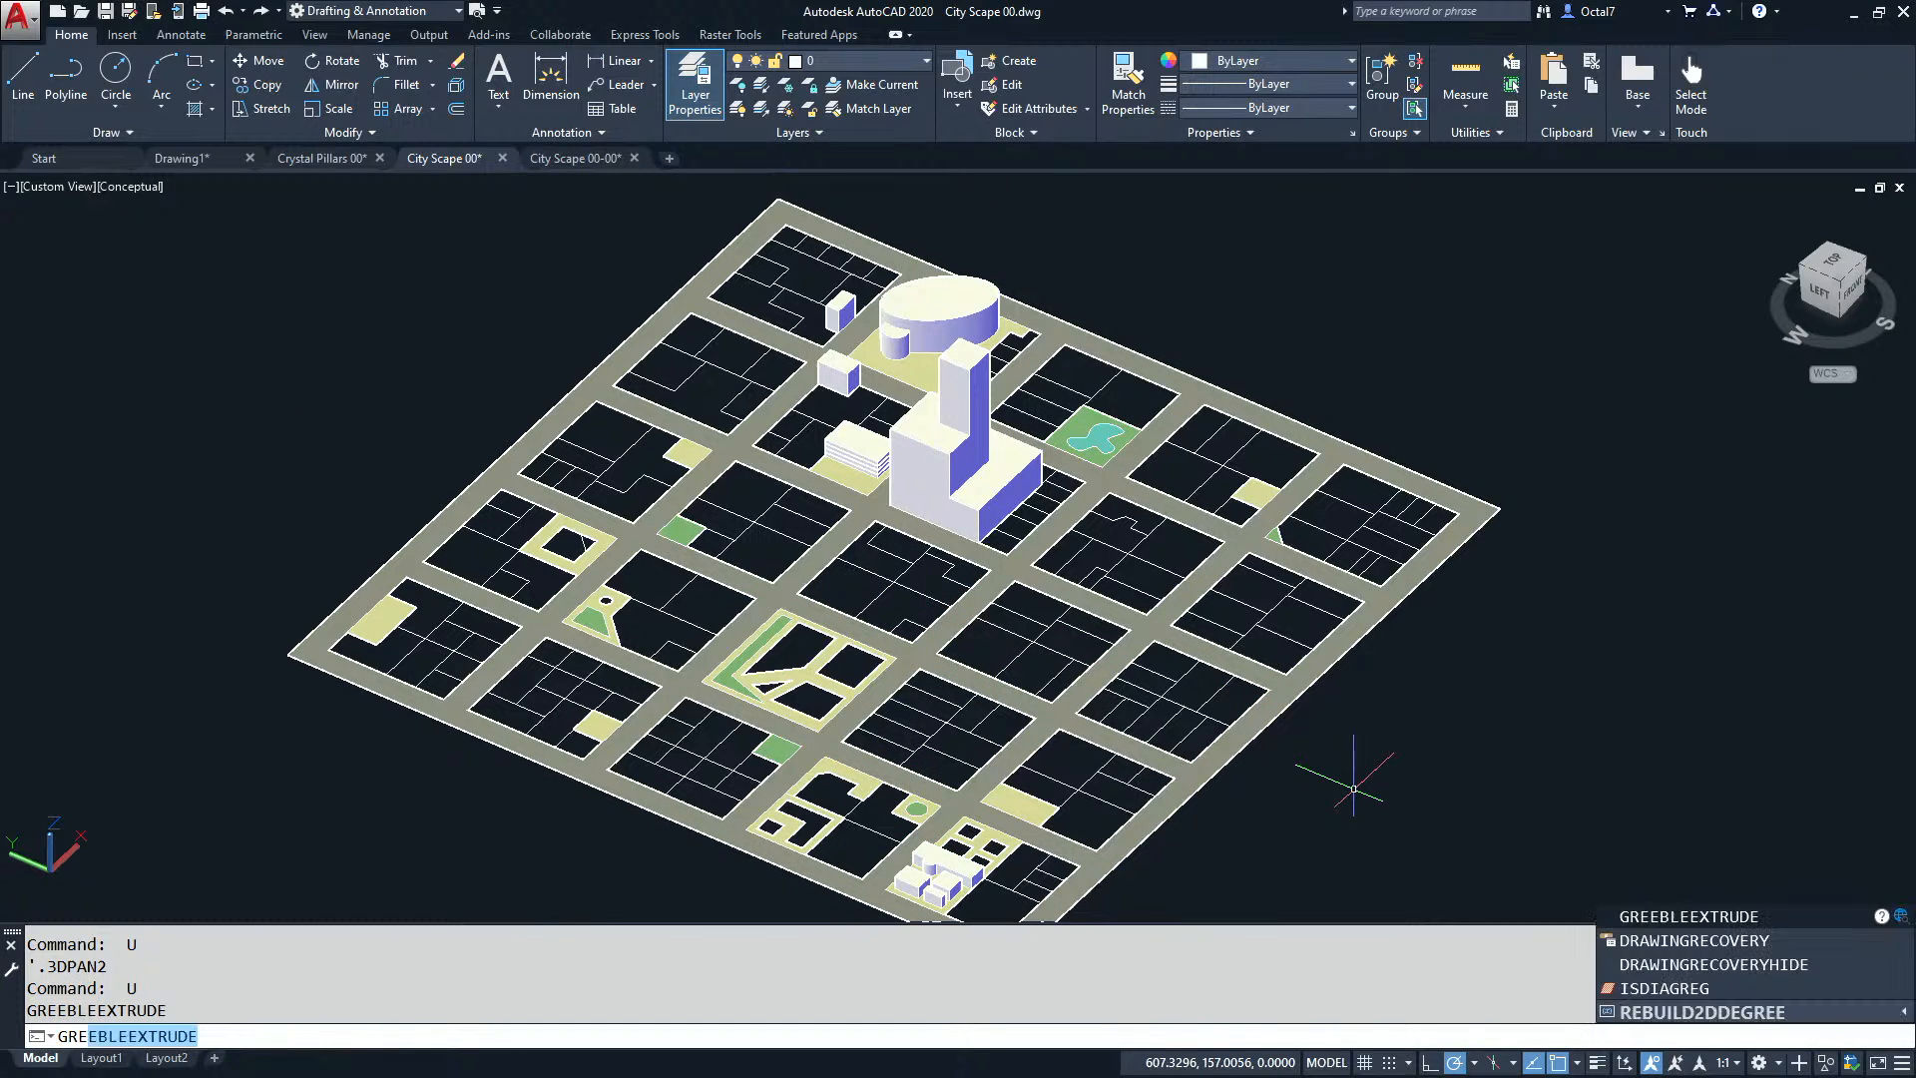
Extrude all building outlines with GREEBLEEXTRUDE: minimum height 40, maximum height 80, using the Slice option.
key("Return")
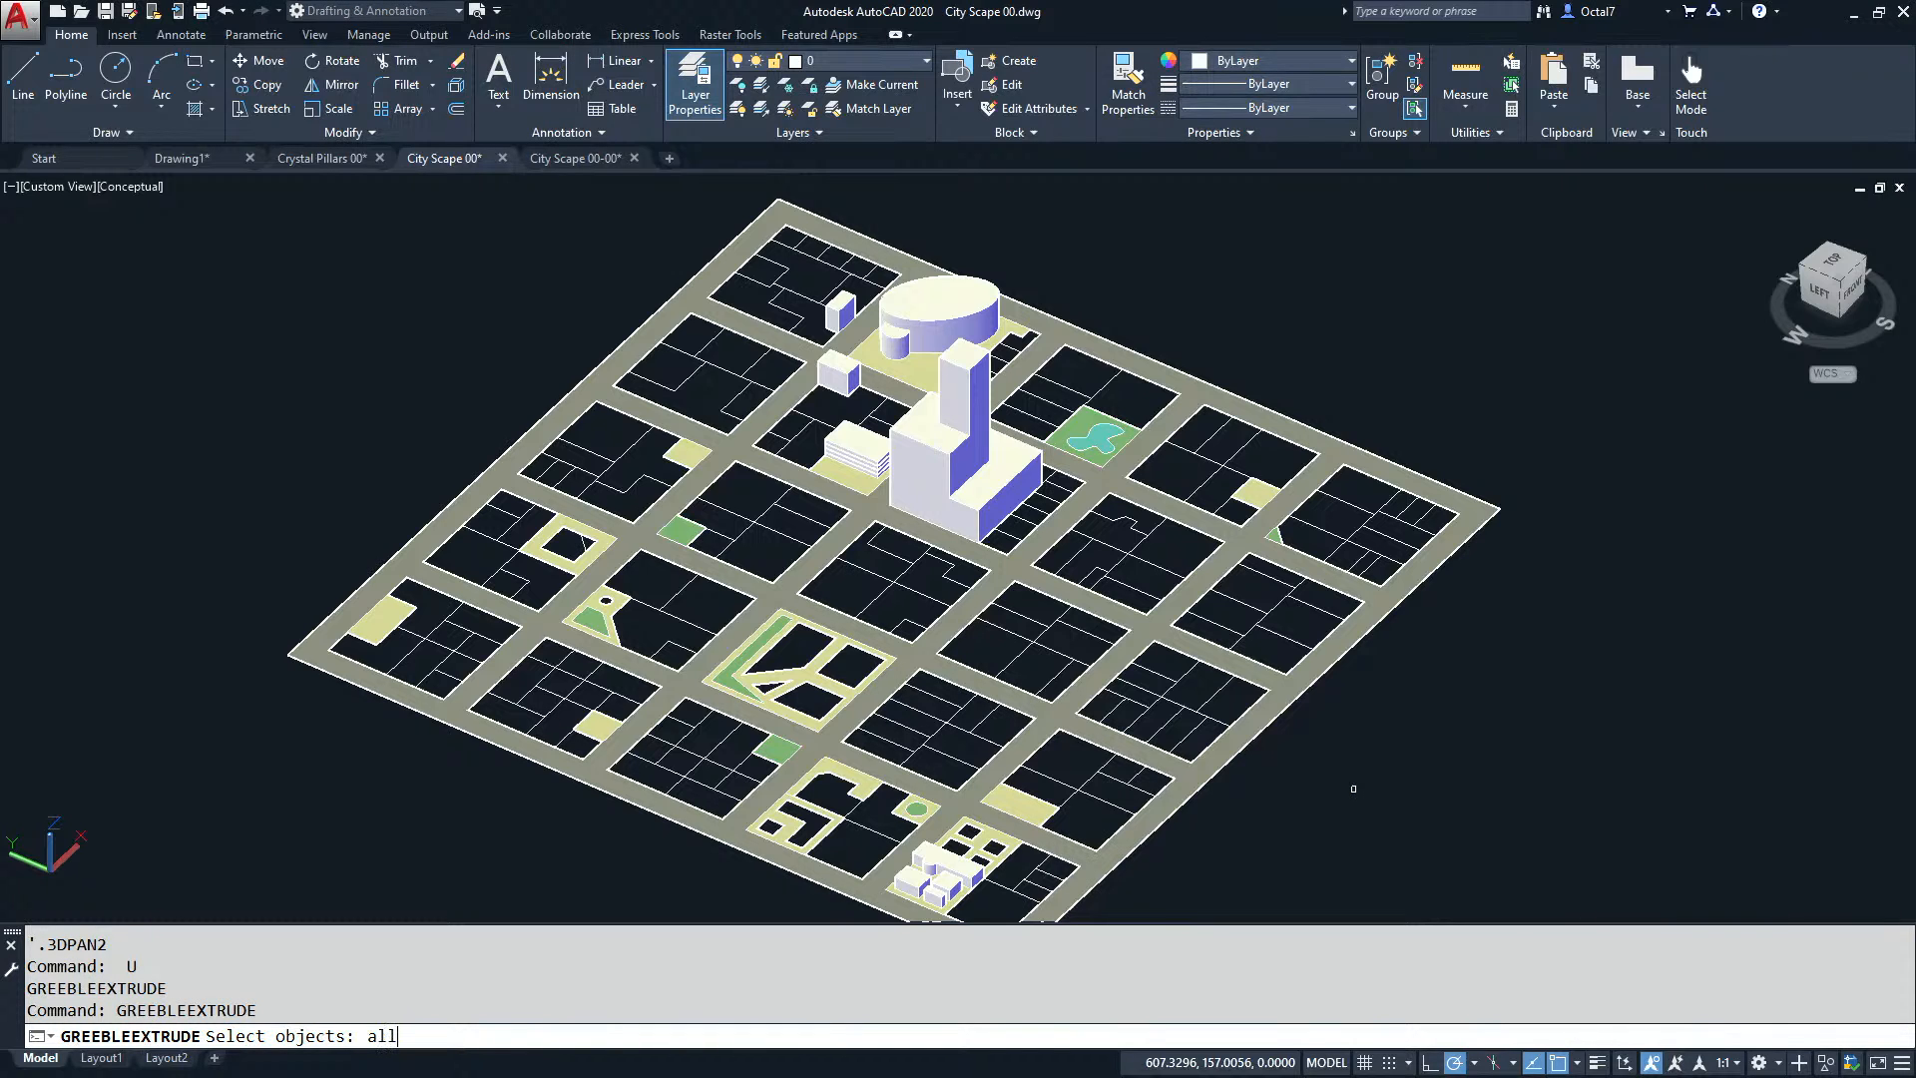
type("all")
key("Return")
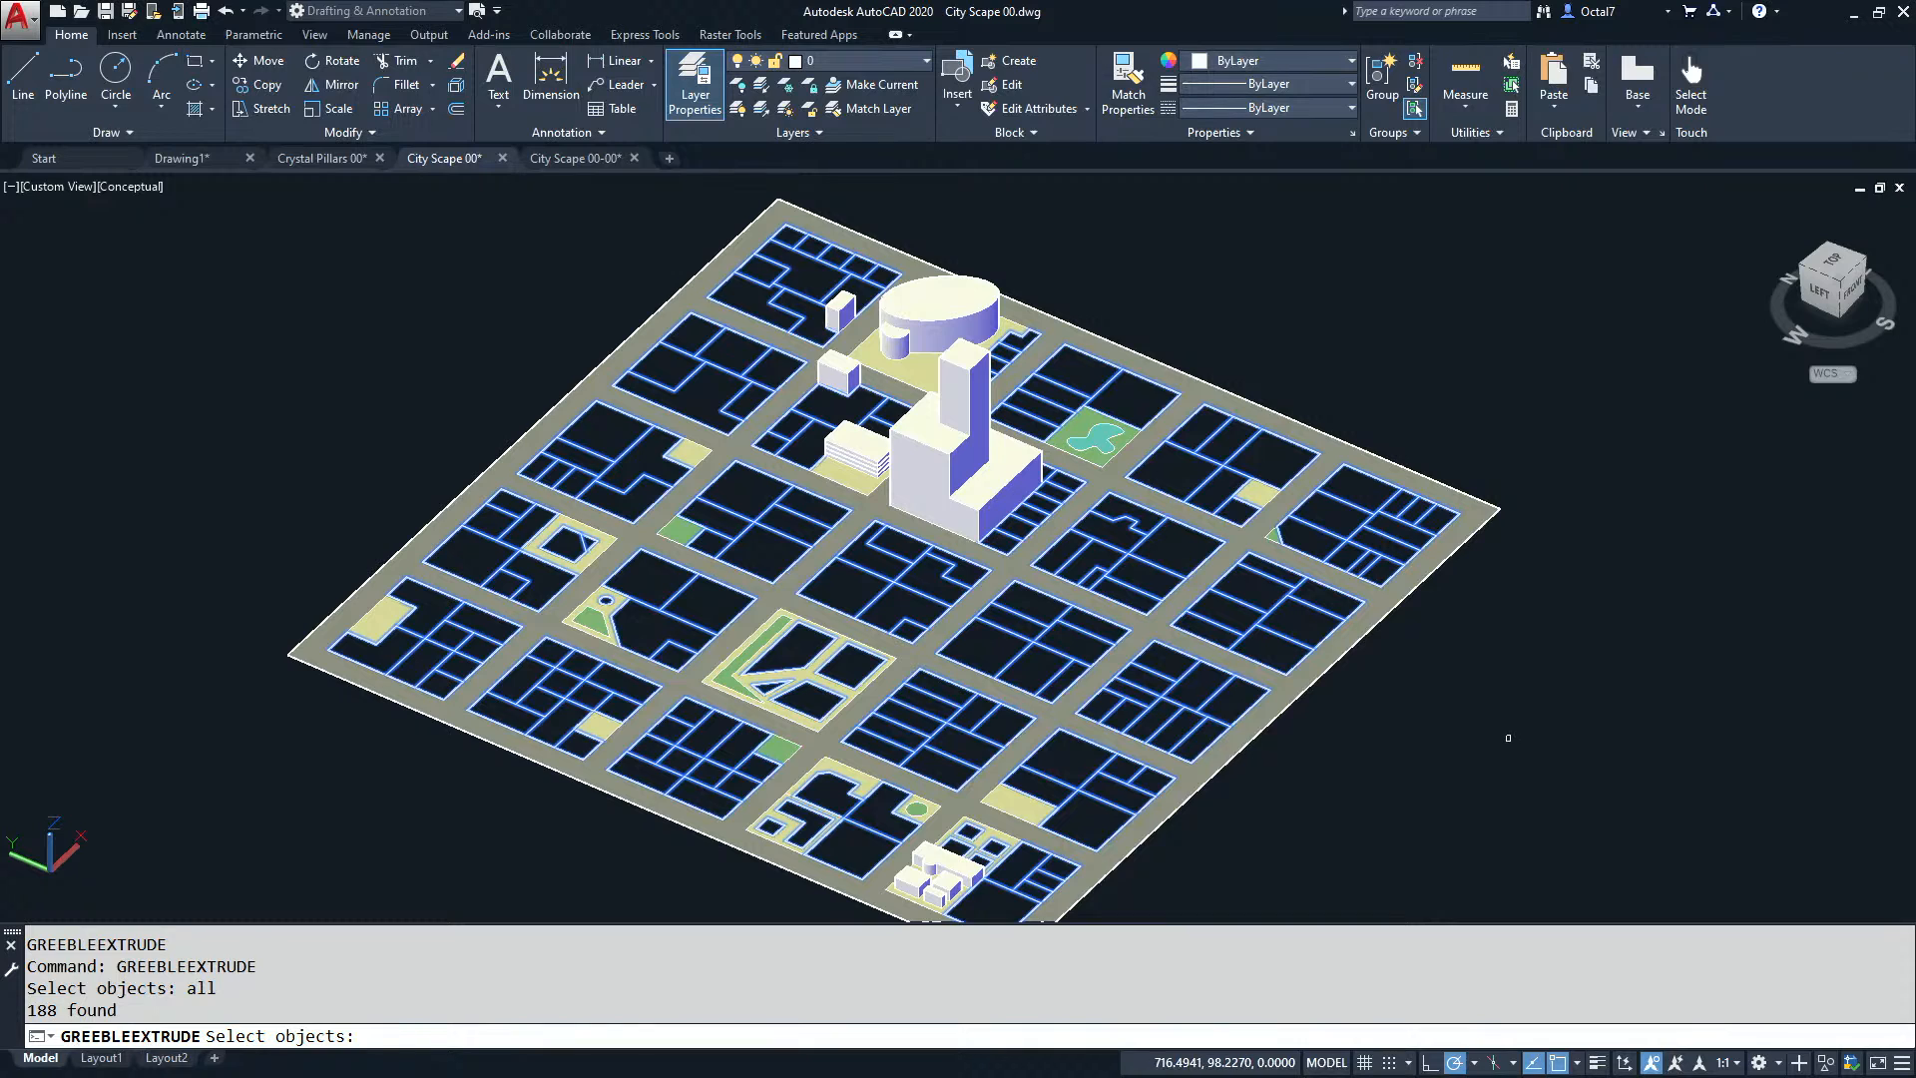
key("Return")
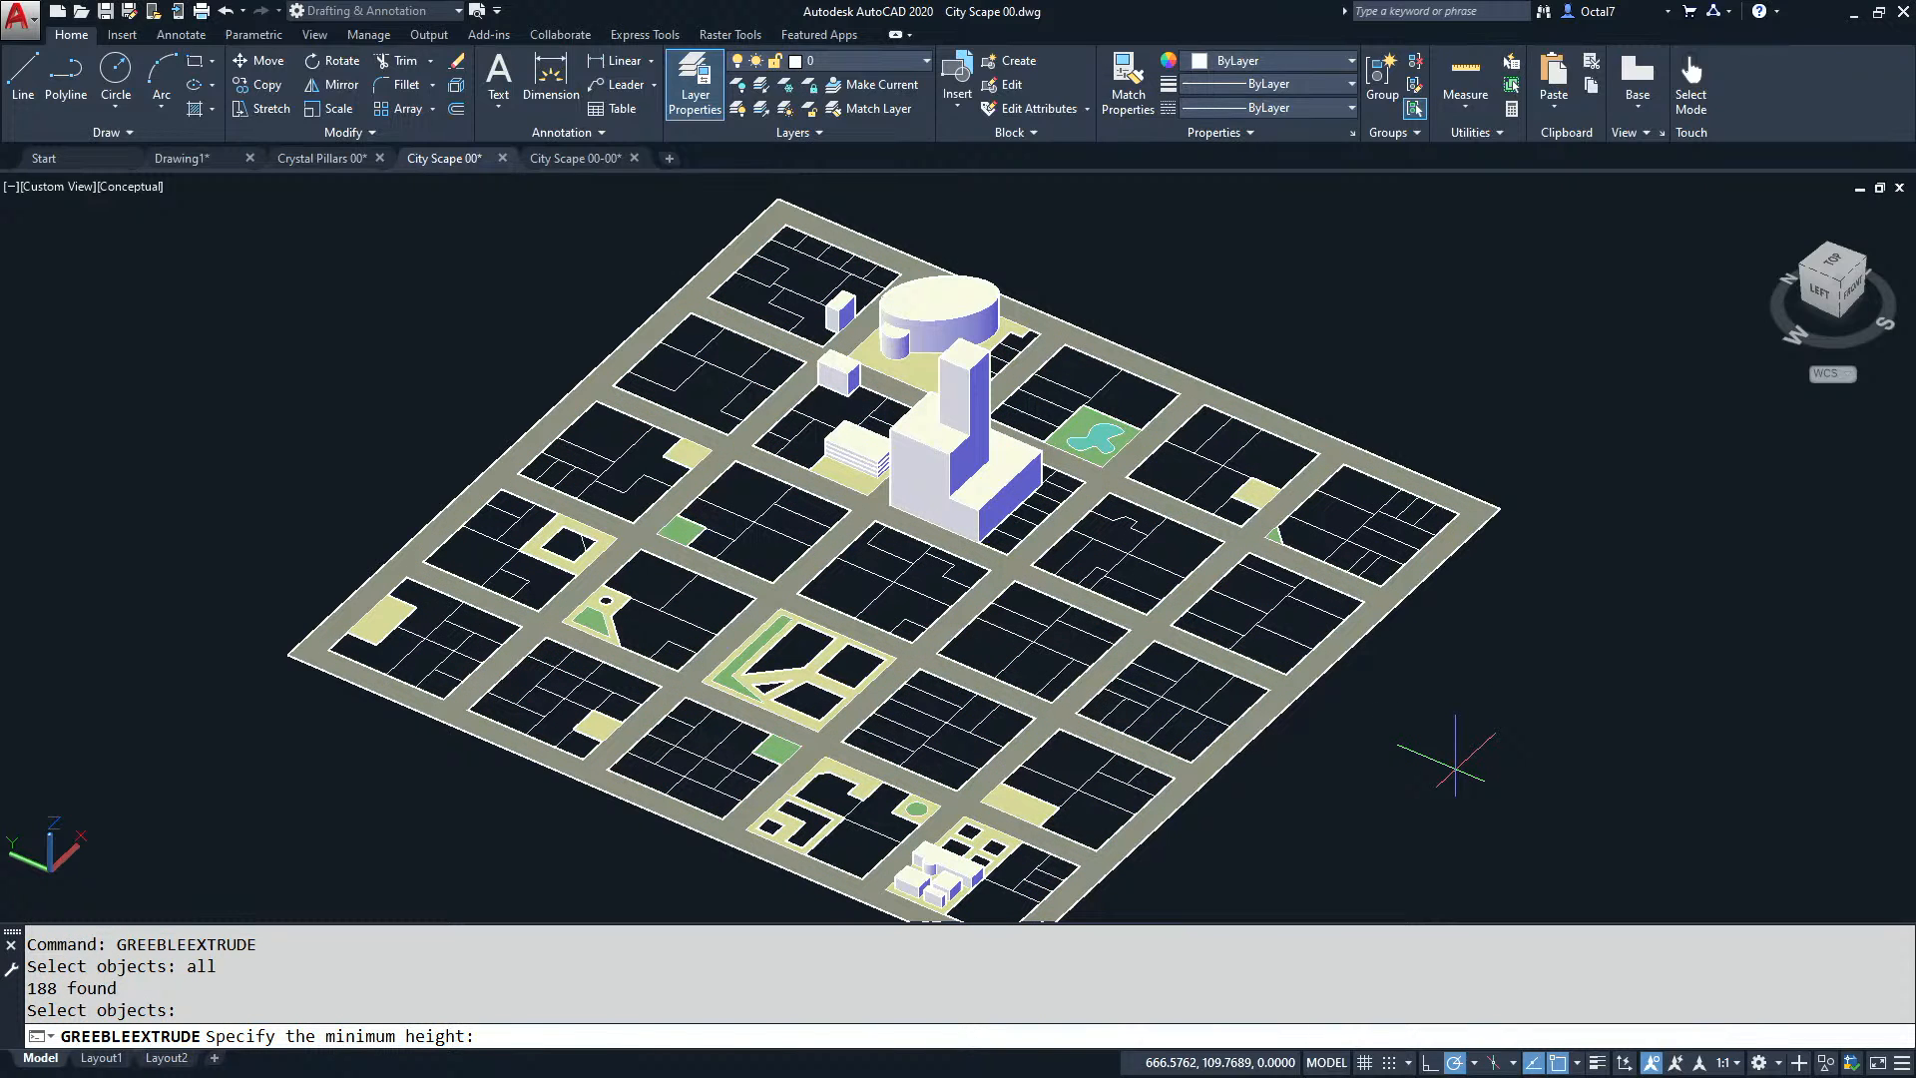
key("Return")
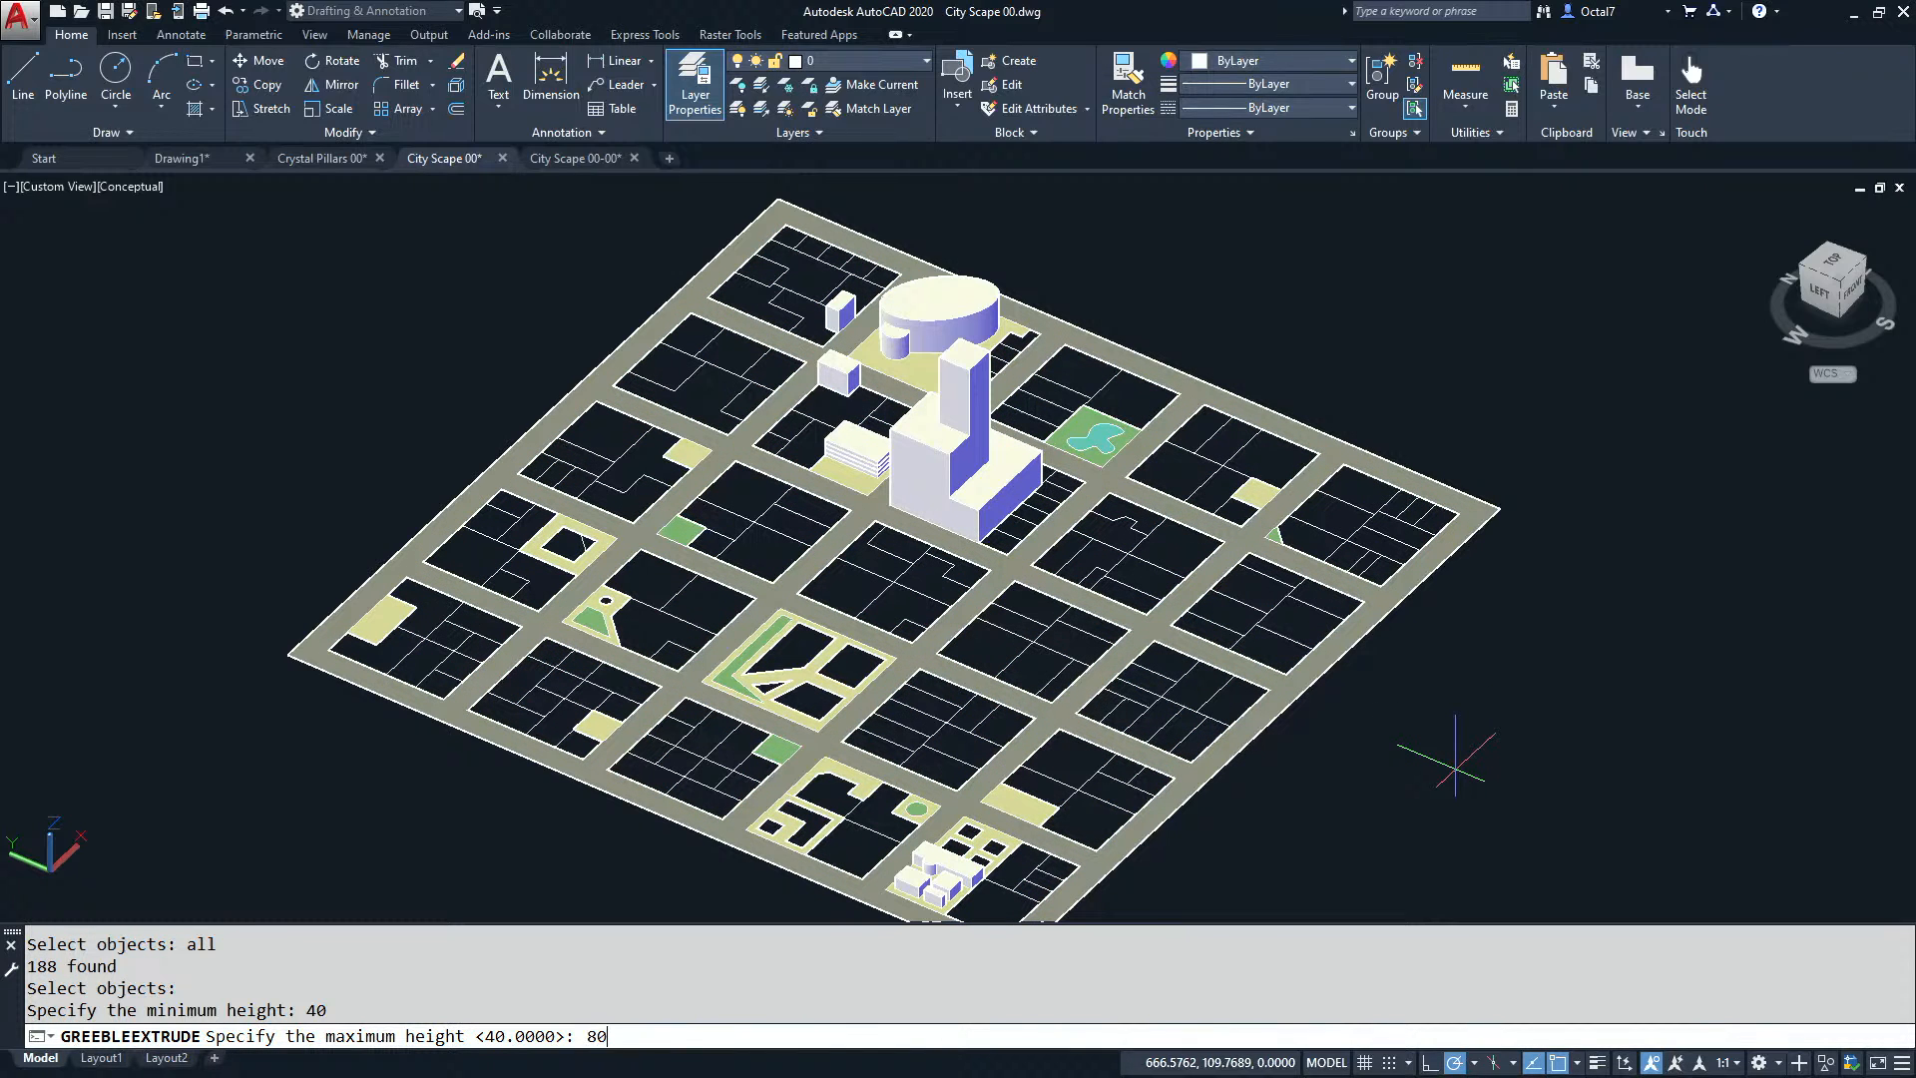
key("Return")
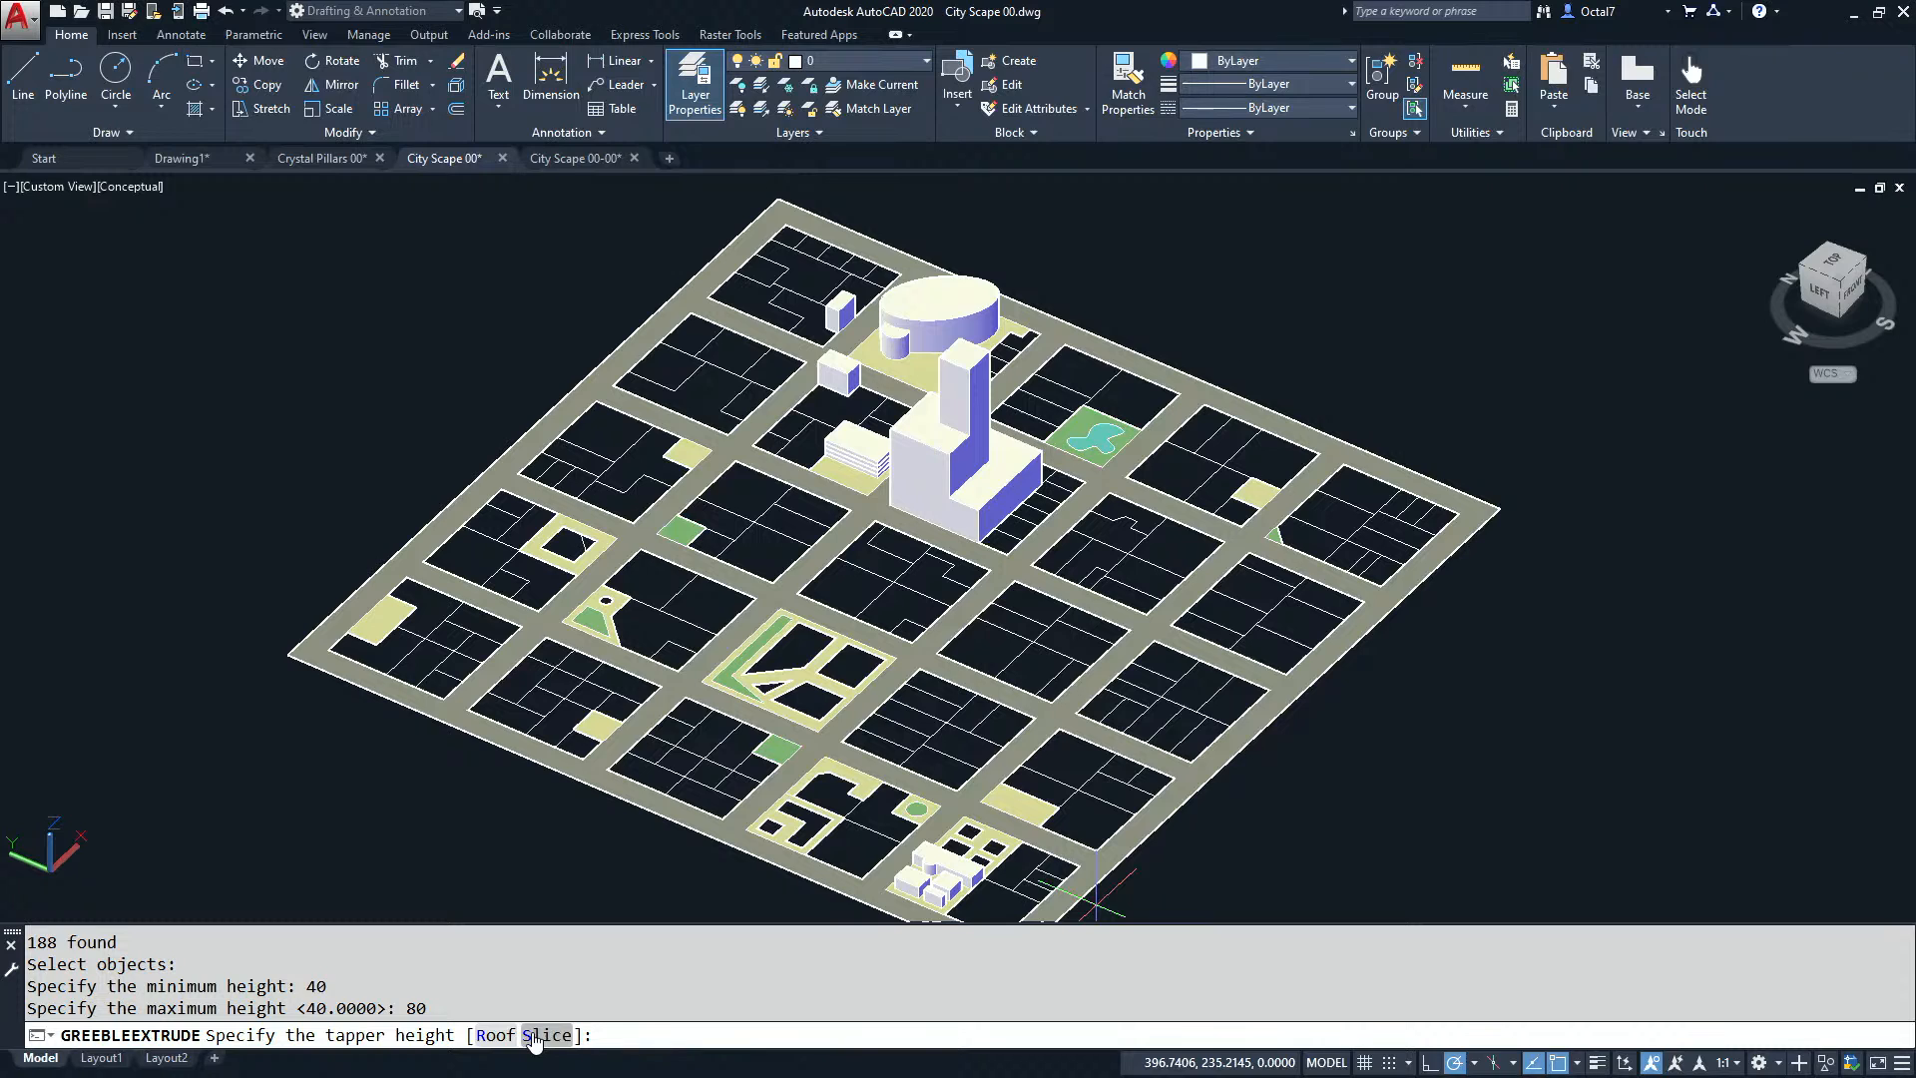
left_click(536, 1036)
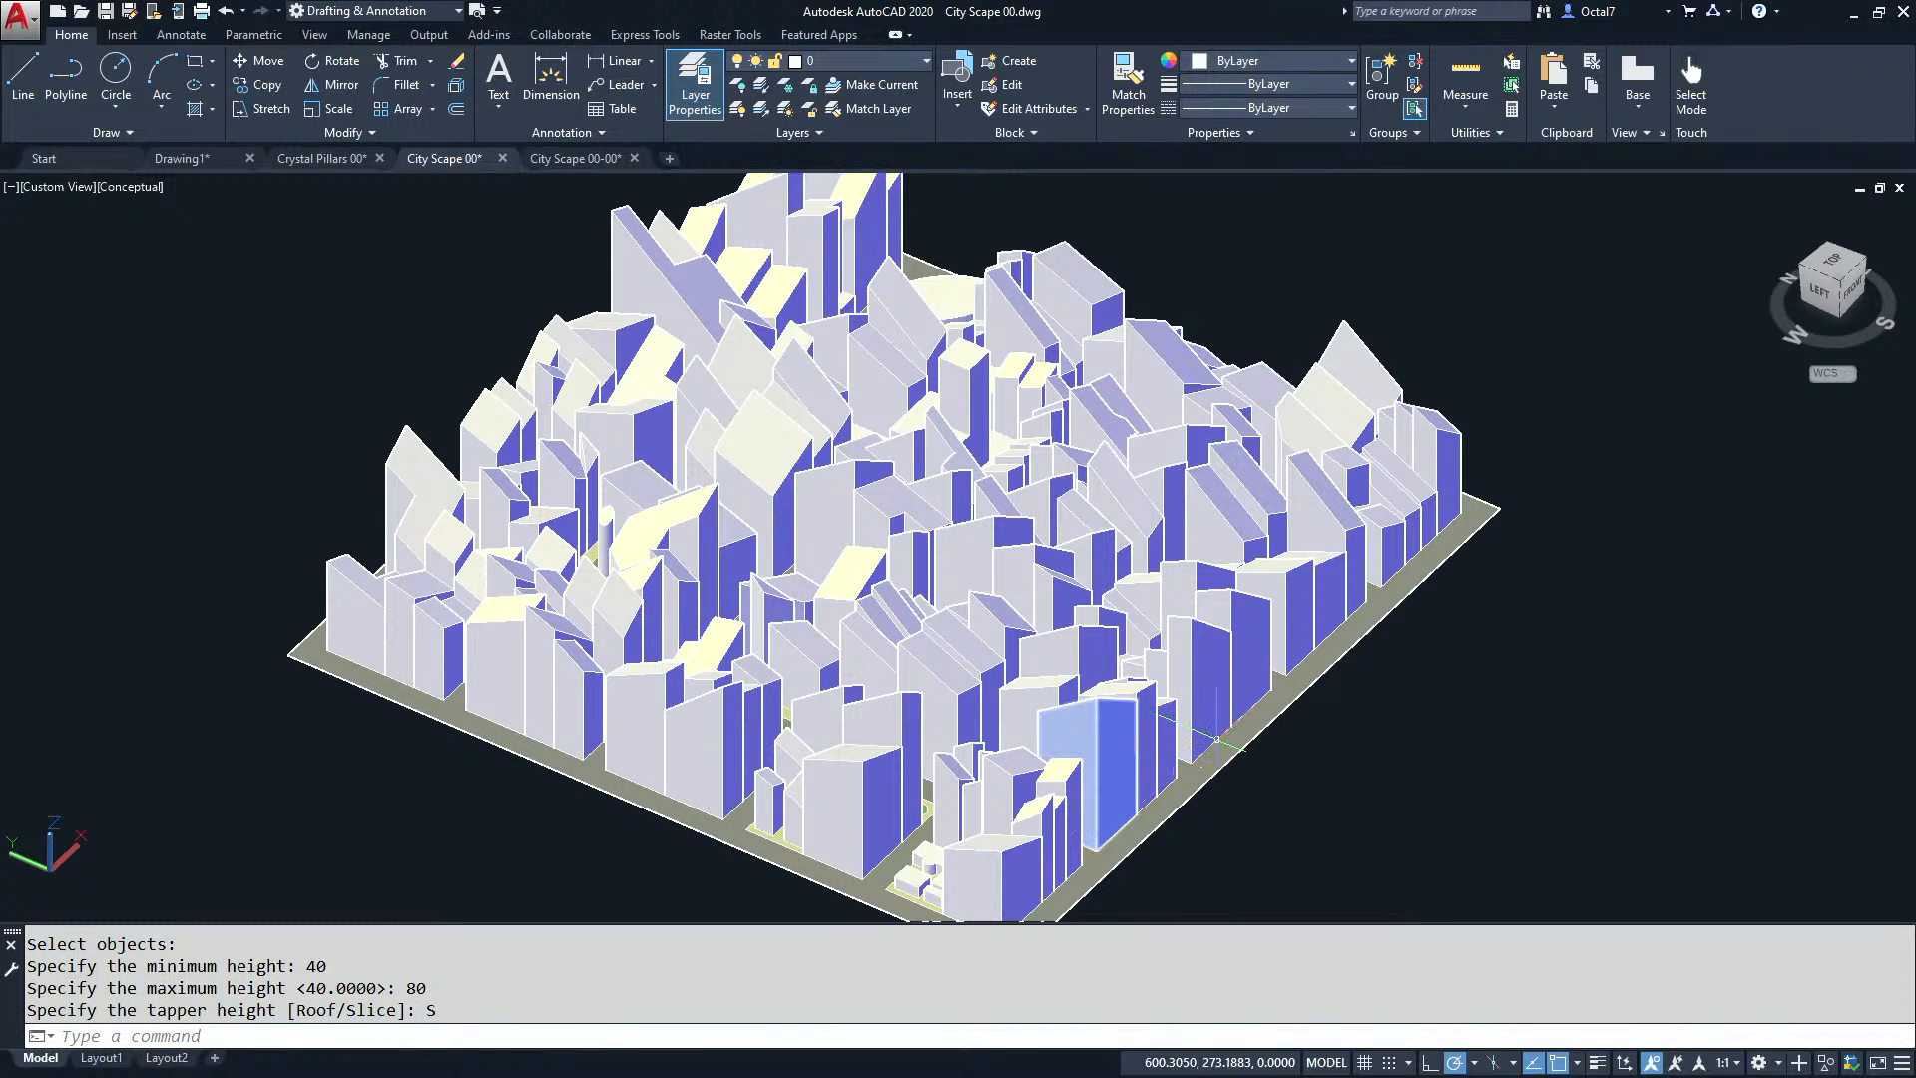
Look over the slanted building tops from another angle and undo the sliced extrusion.
middle_click_drag(1392, 738, 1597, 734, "shift")
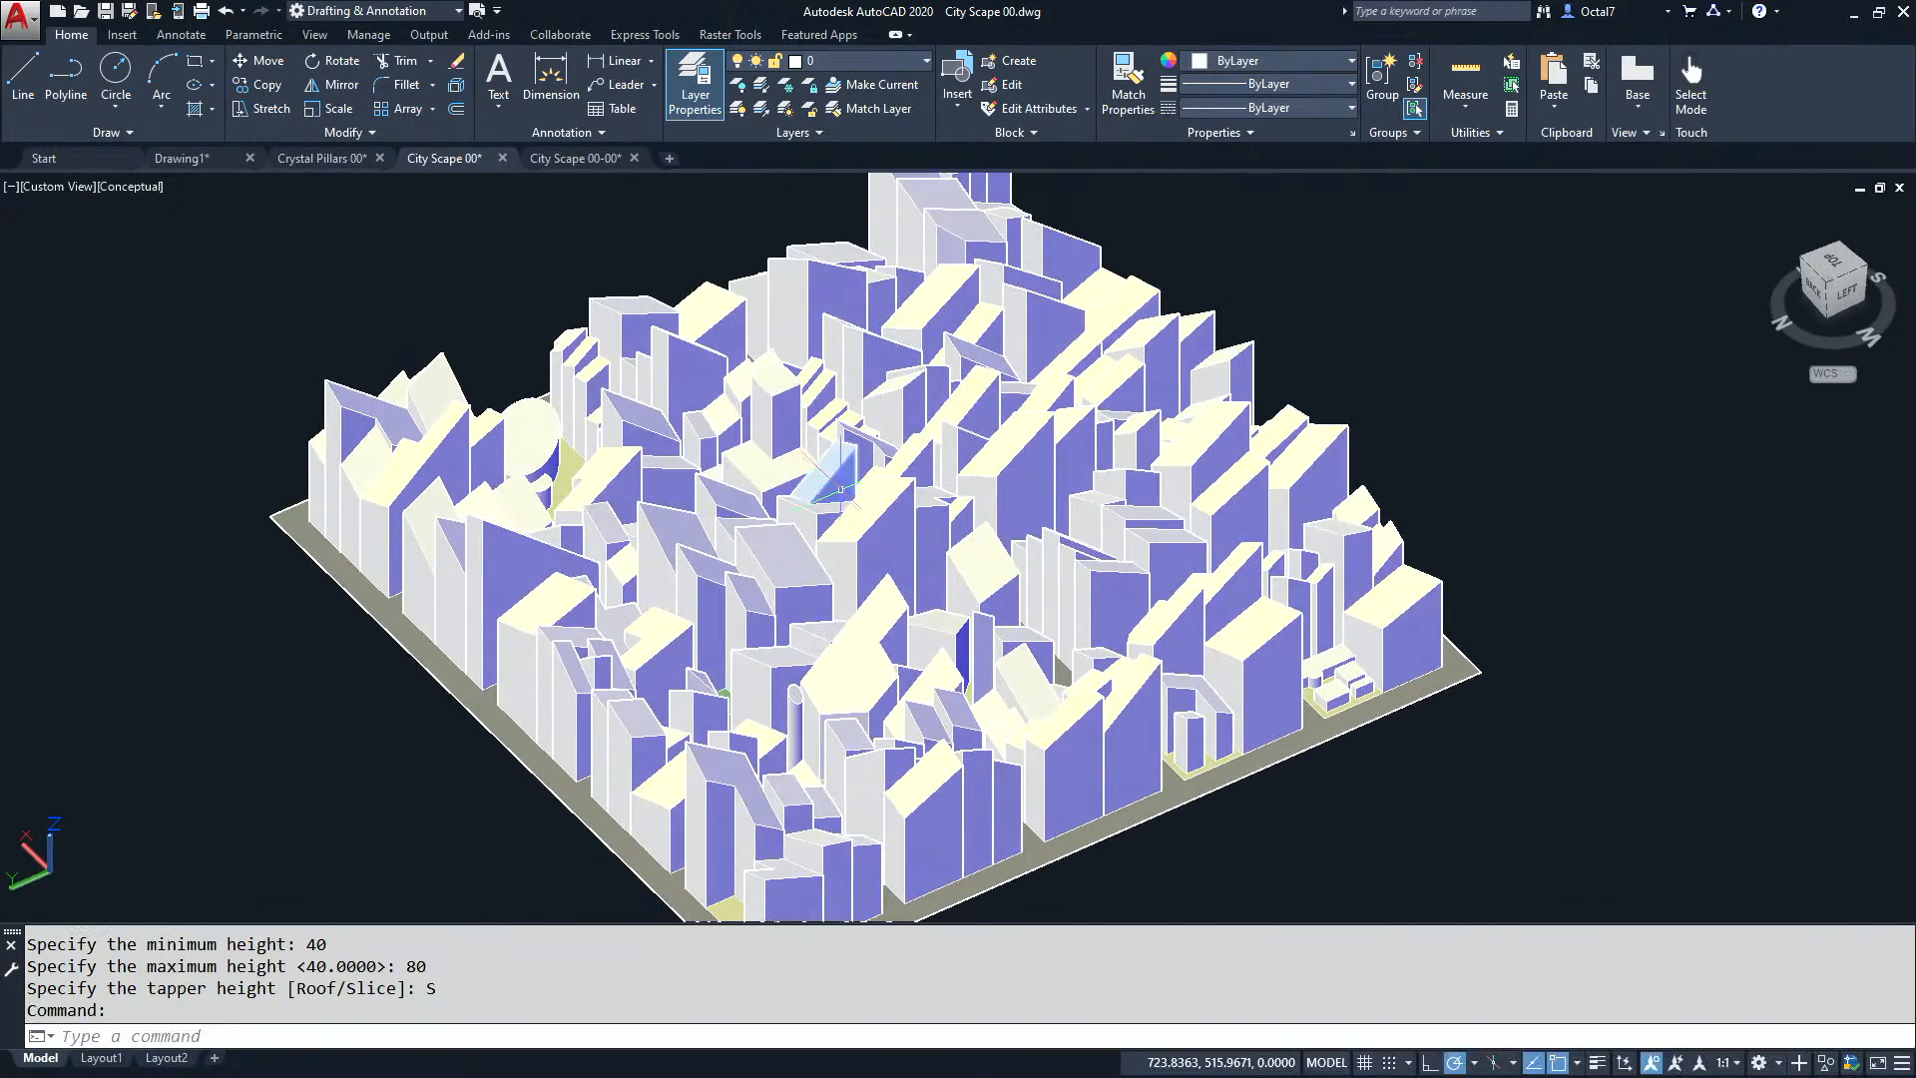
middle_click_drag(749, 561, 814, 582, "shift")
type("u")
key("space")
key("space")
key("space")
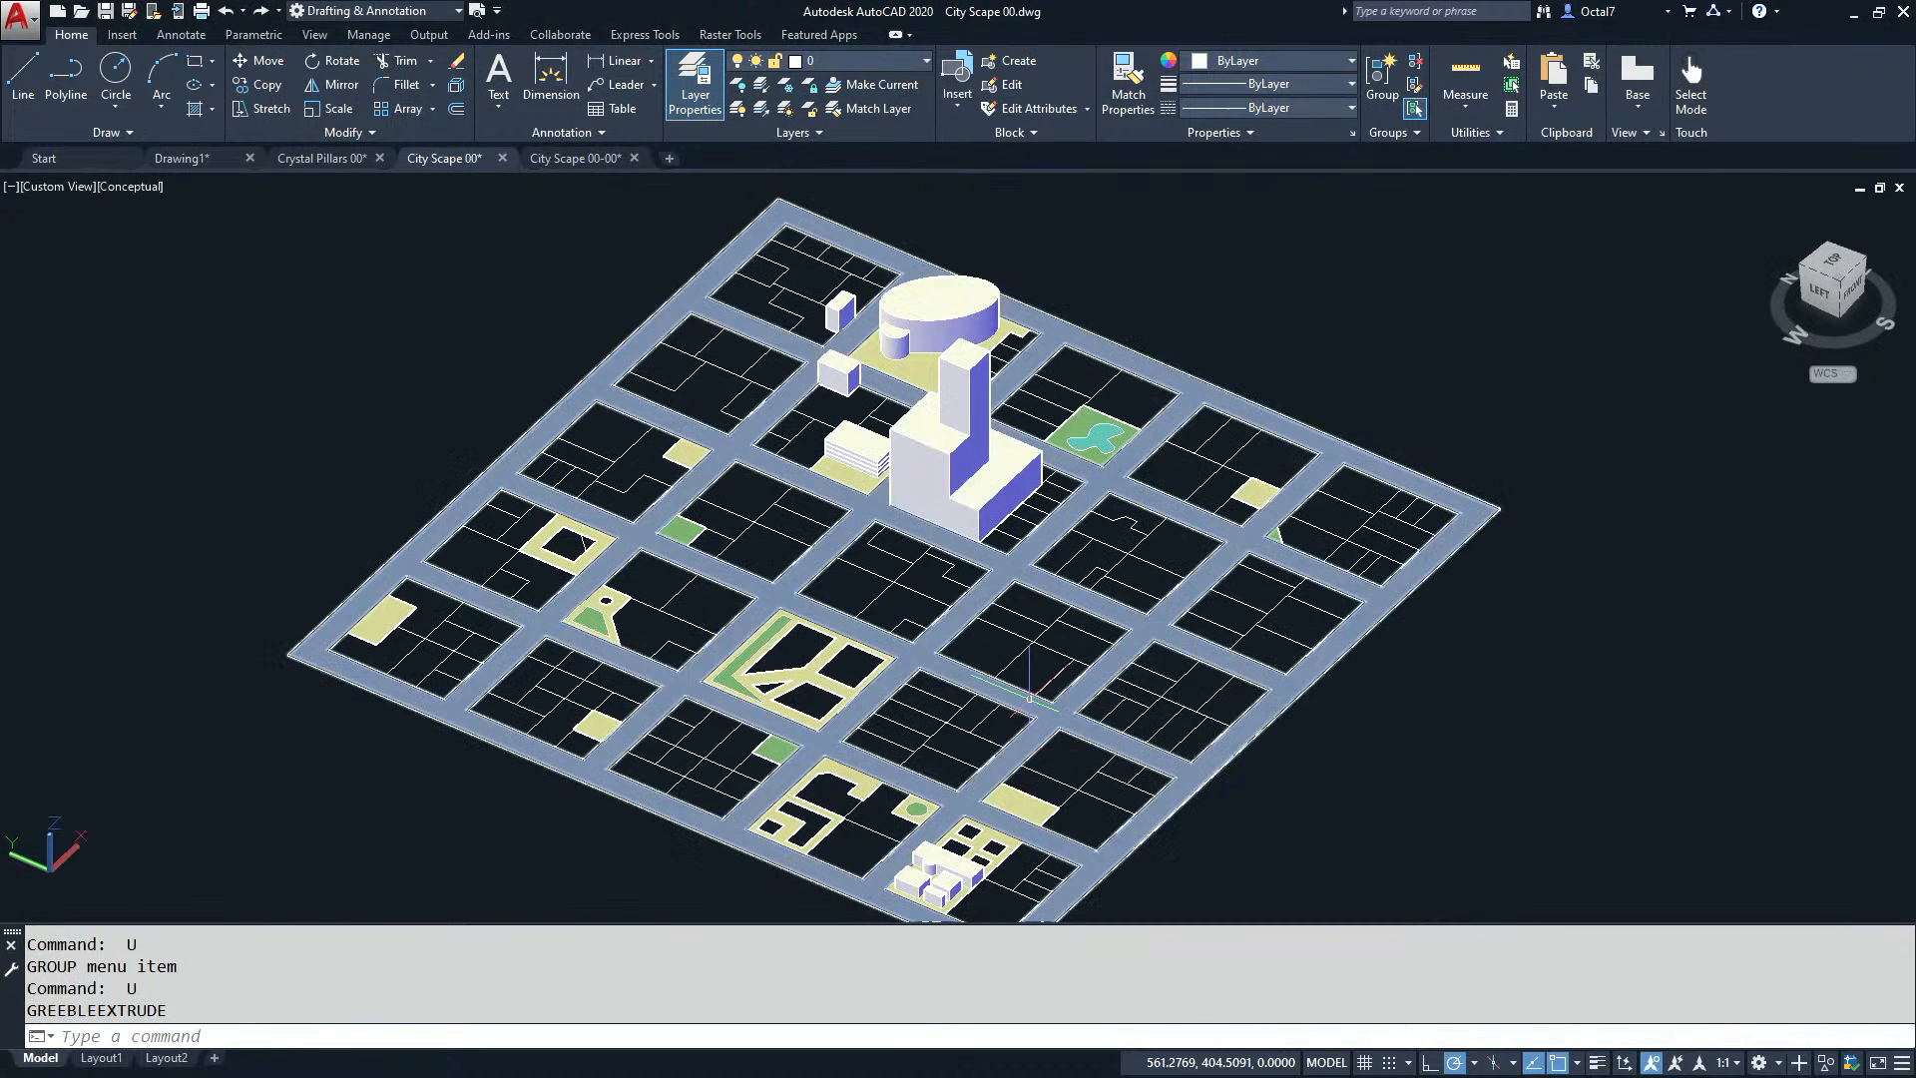
Run GREEBLEEXTRUDE on all building outlines with minimum height 40 and maximum height 60.
type("gre")
key("Return")
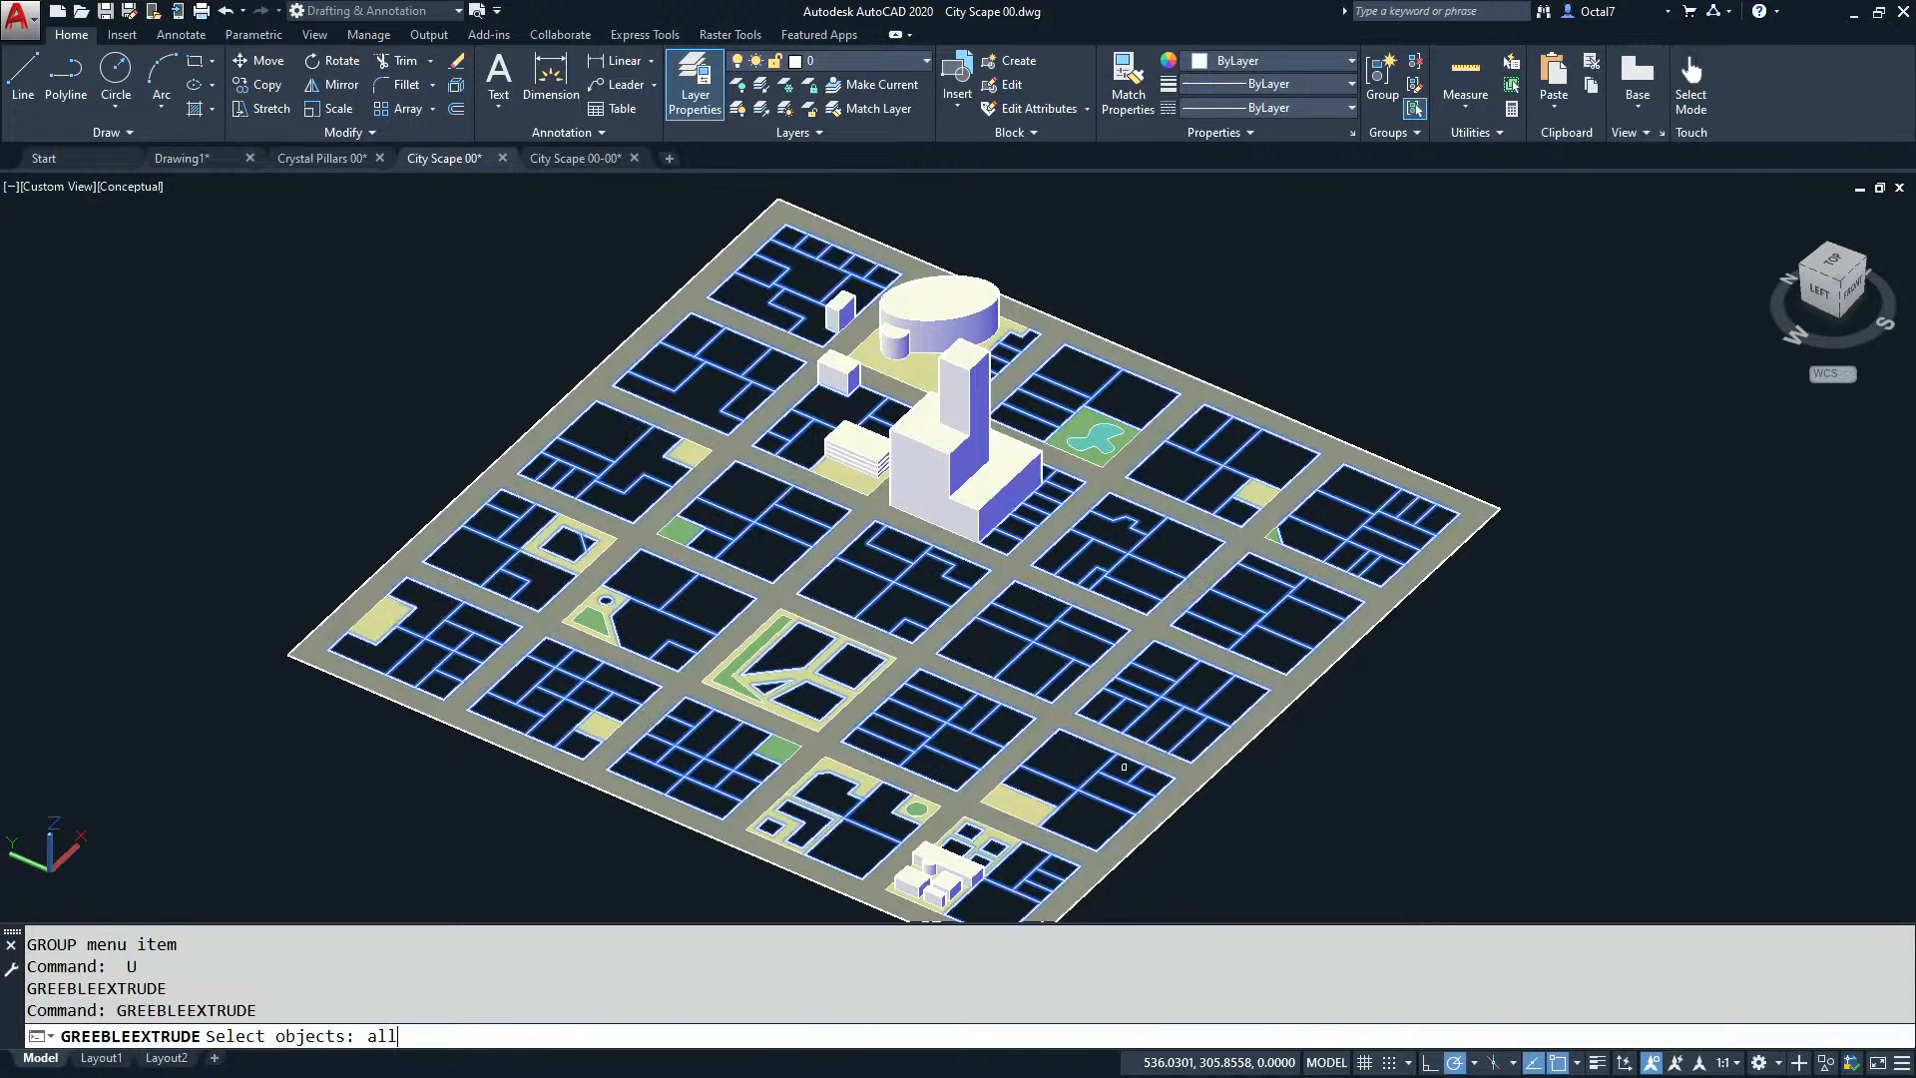
type("all")
key("Return")
key("Return")
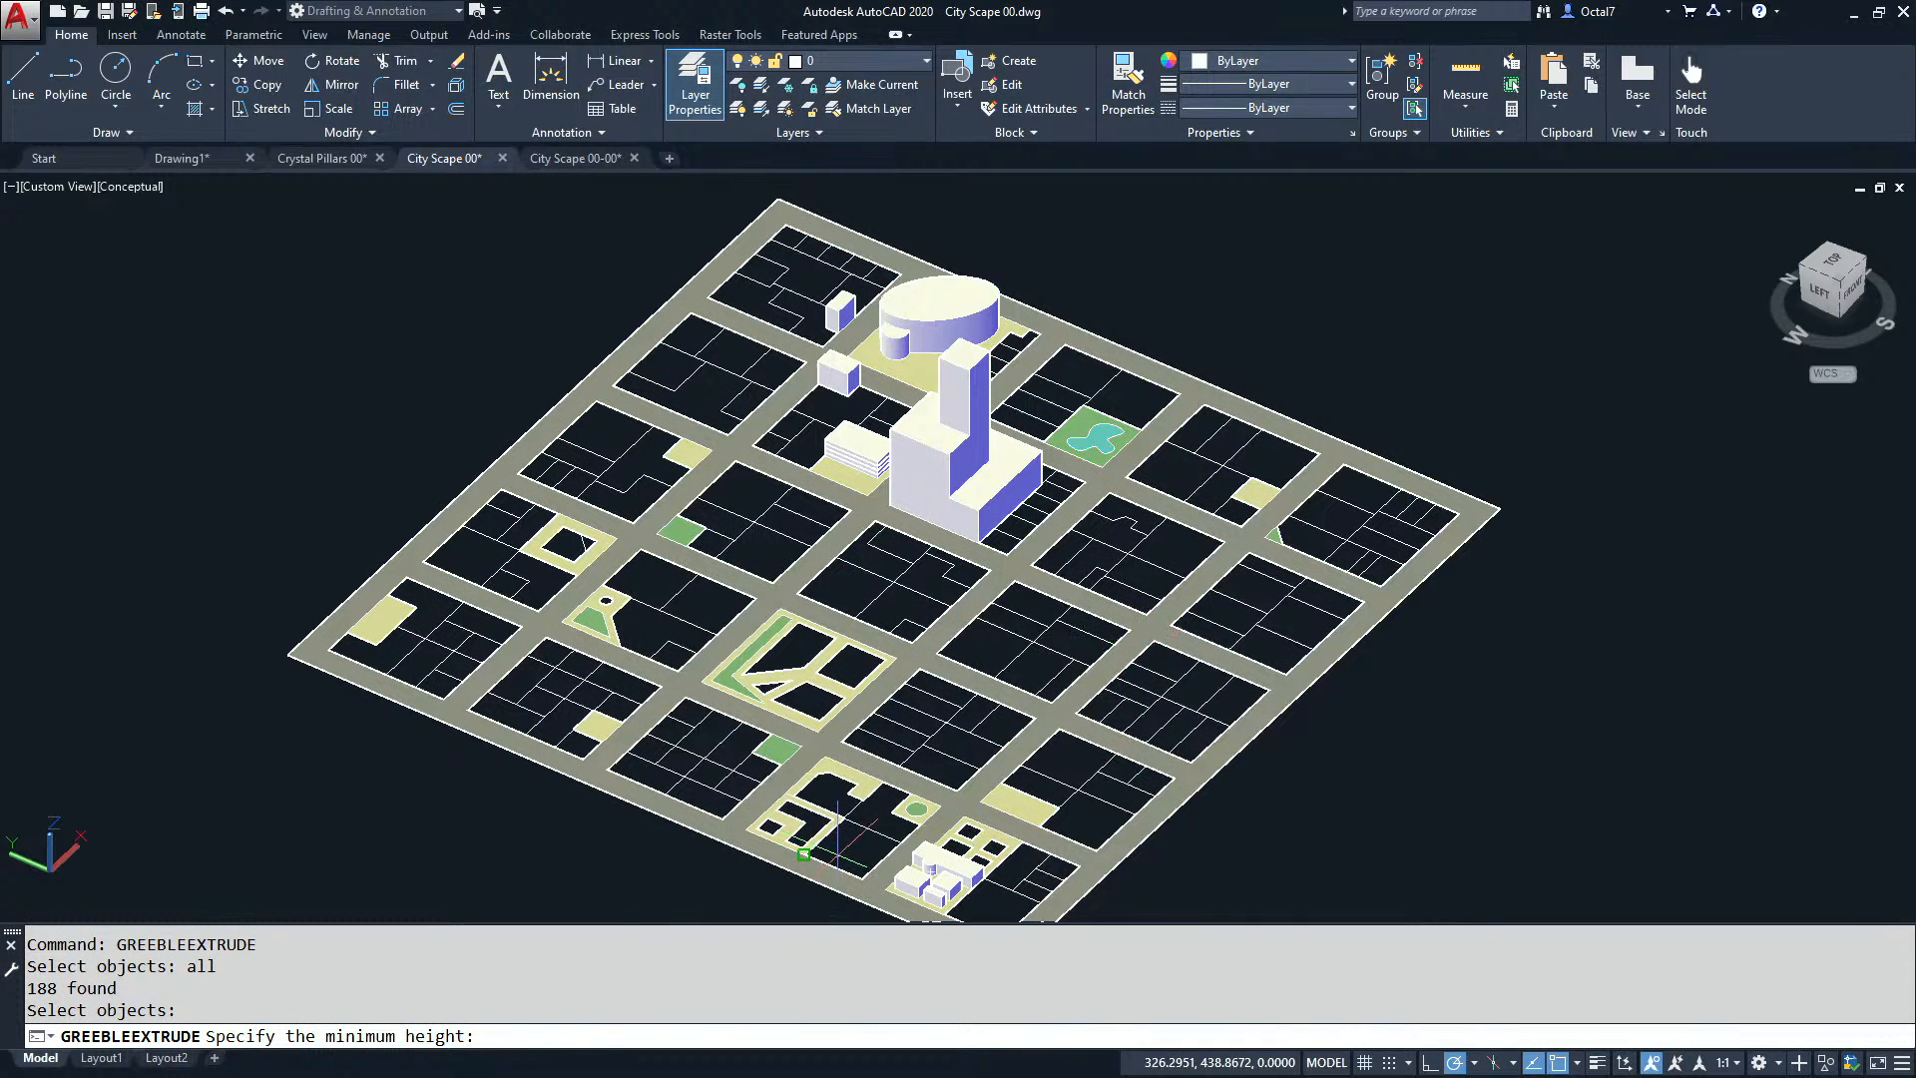
type("40")
key("Return")
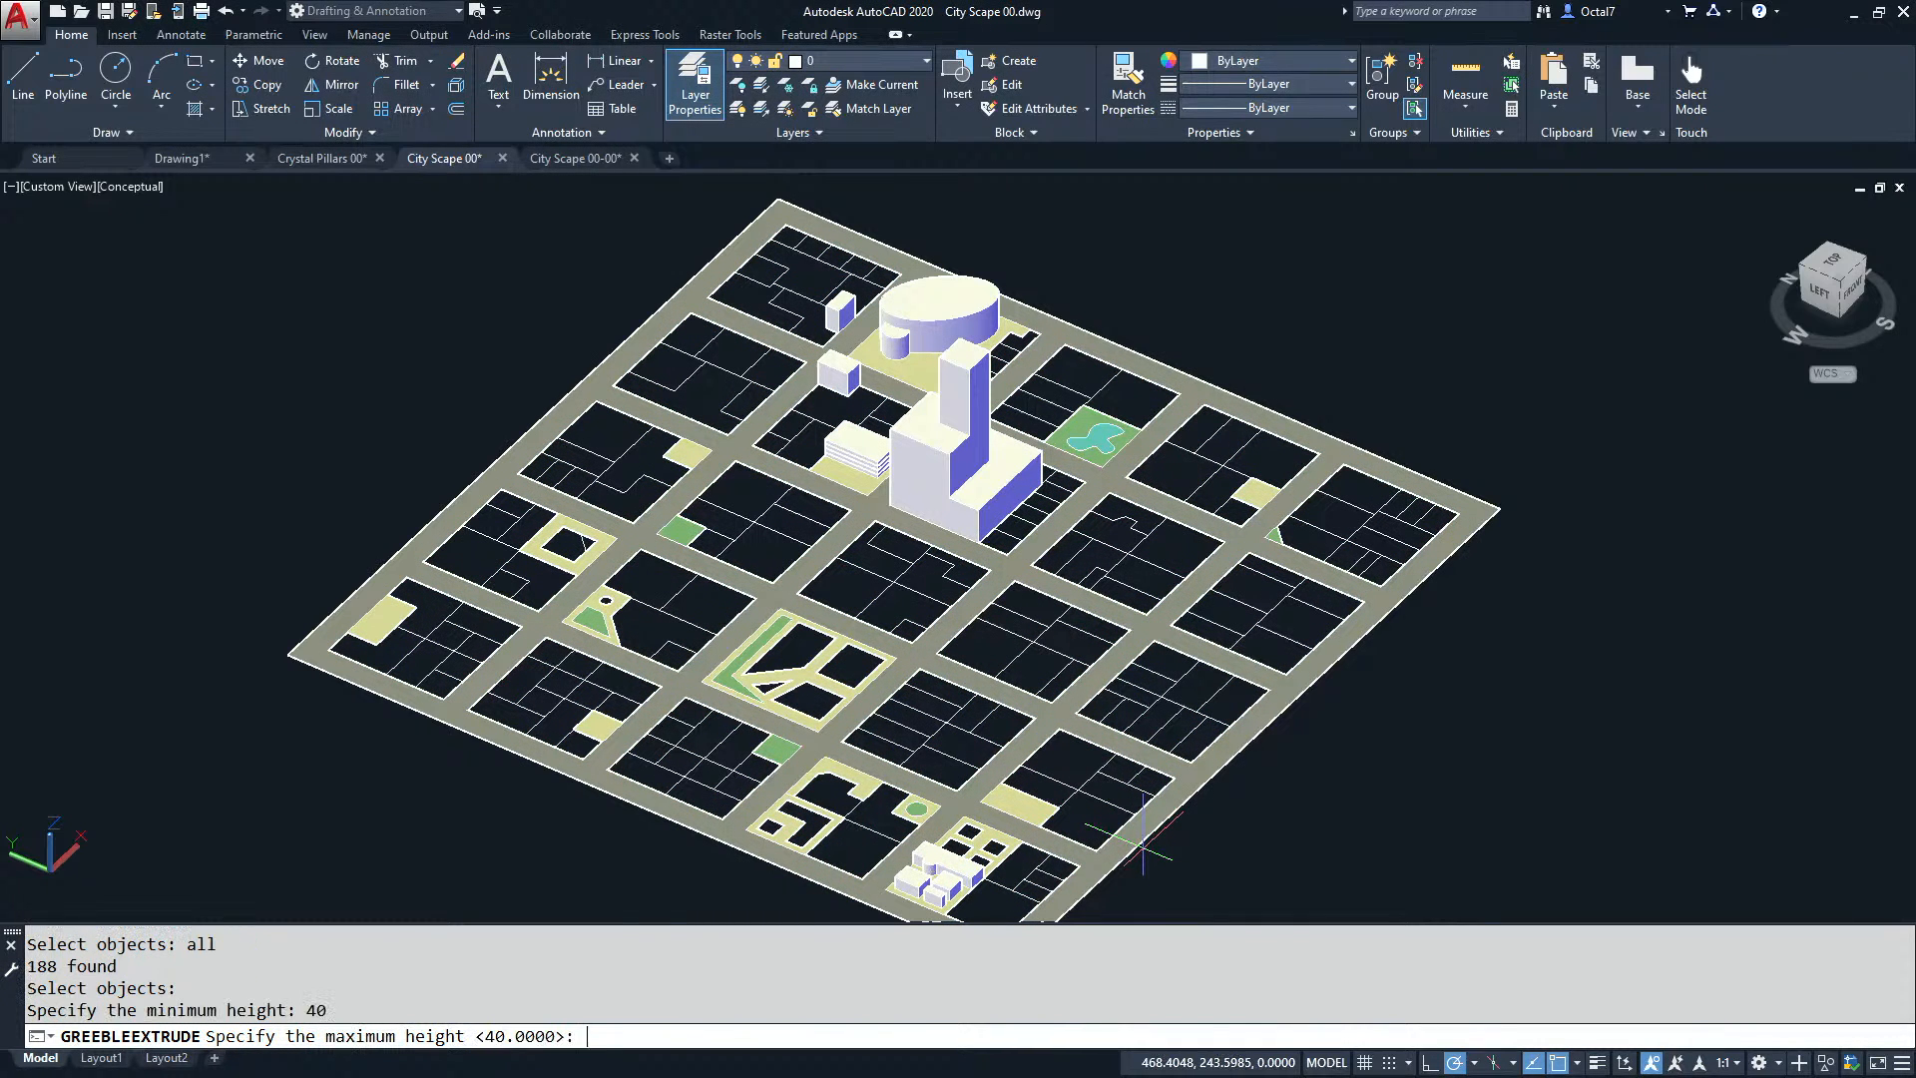
type("60")
key("Return")
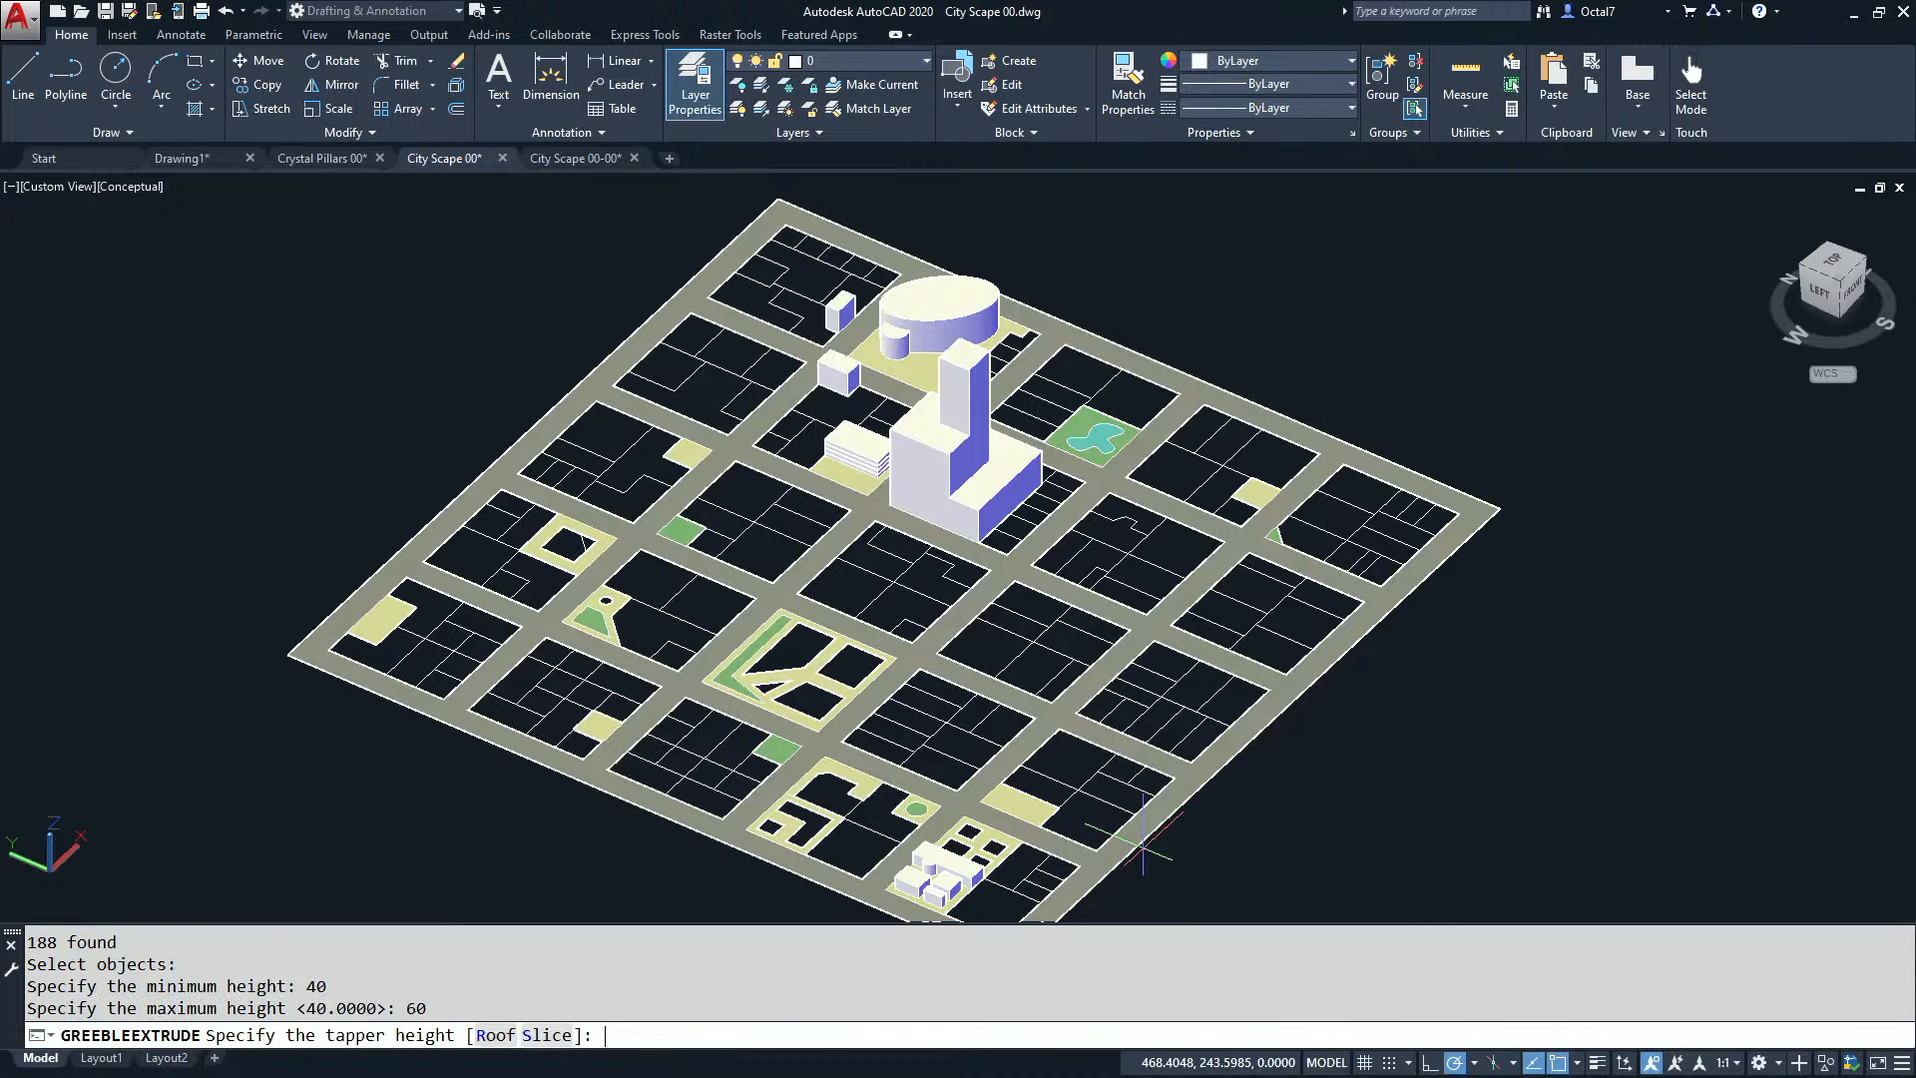